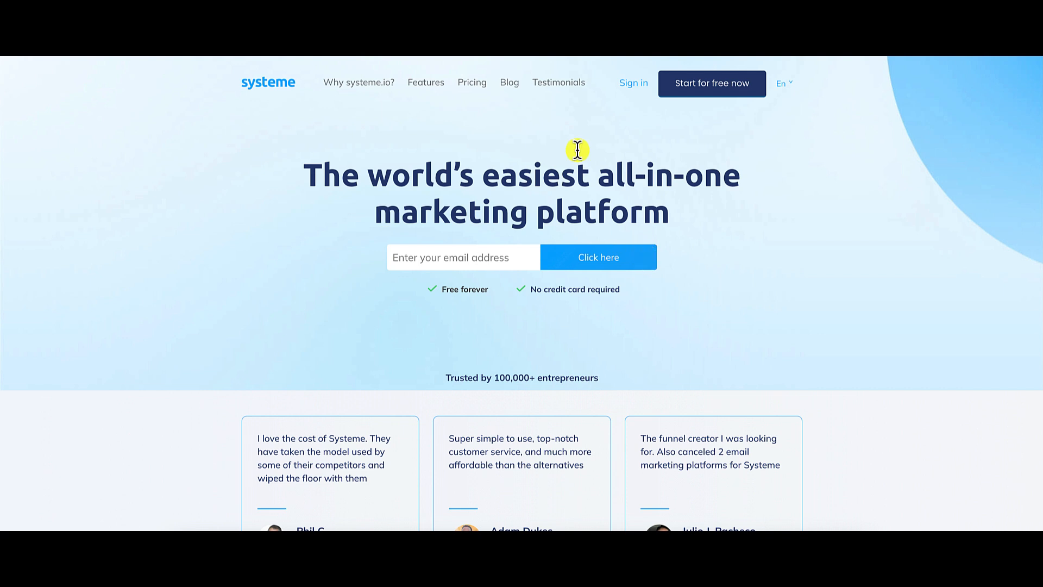
# Review the systeme.io pricing plans and the feature limits of each plan.
pyautogui.click(473, 86)
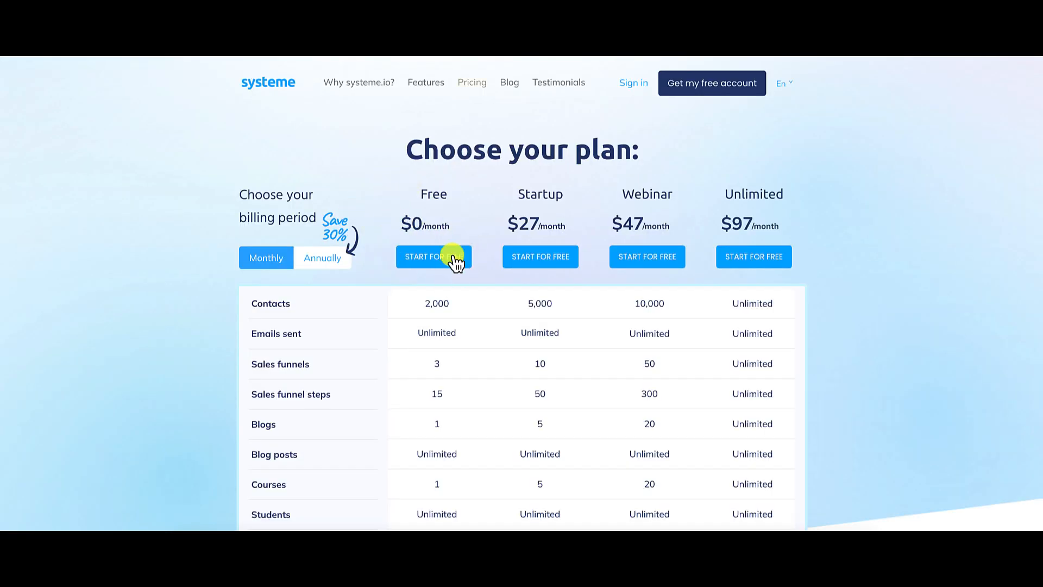
pyautogui.scroll(-2, 467, 296)
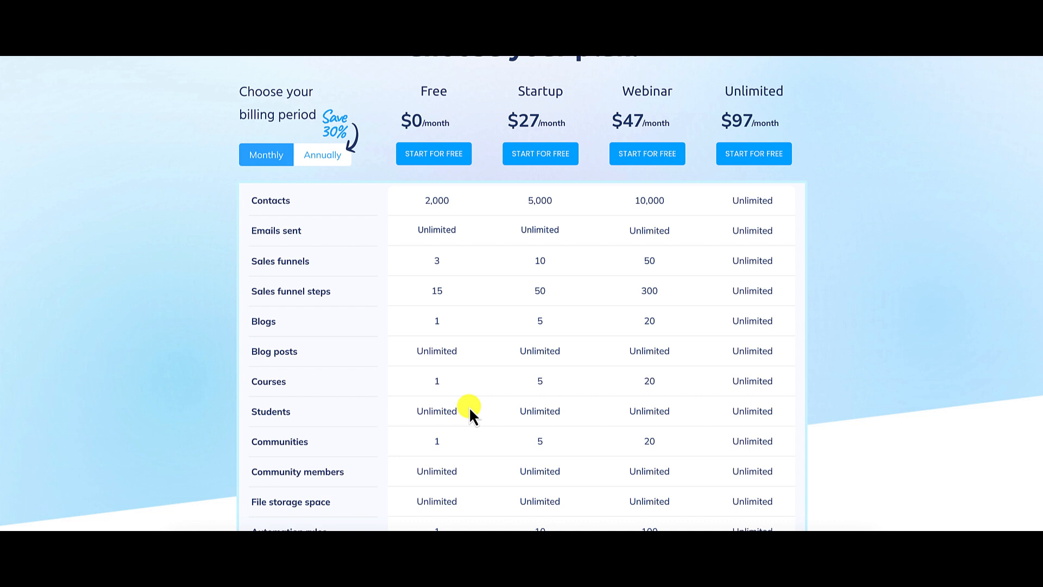
pyautogui.scroll(1, 468, 407)
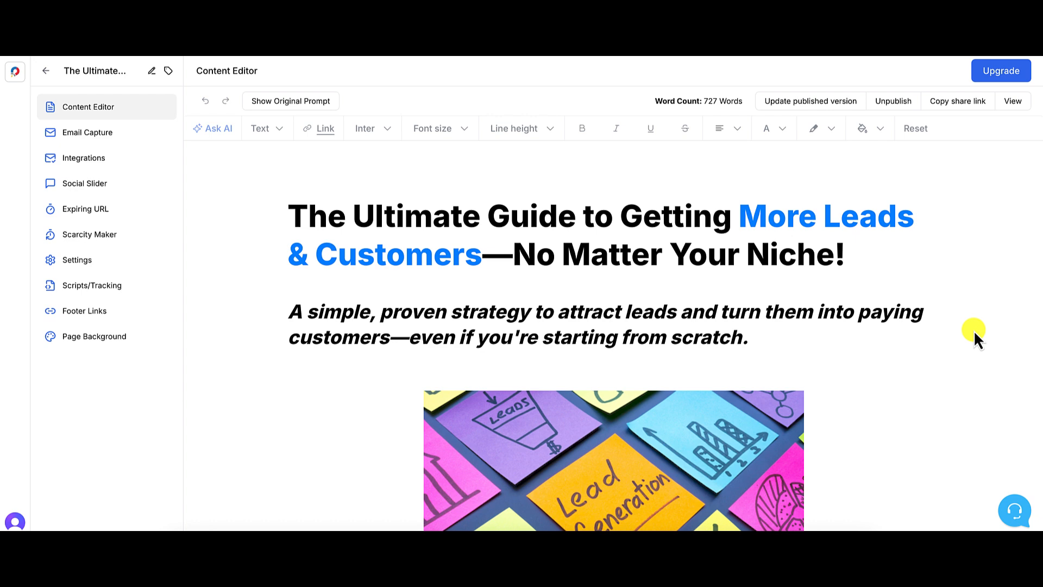
# Look through the lead magnet guide about getting more leads and customers in the content editor.
pyautogui.scroll(-10, 974, 331)
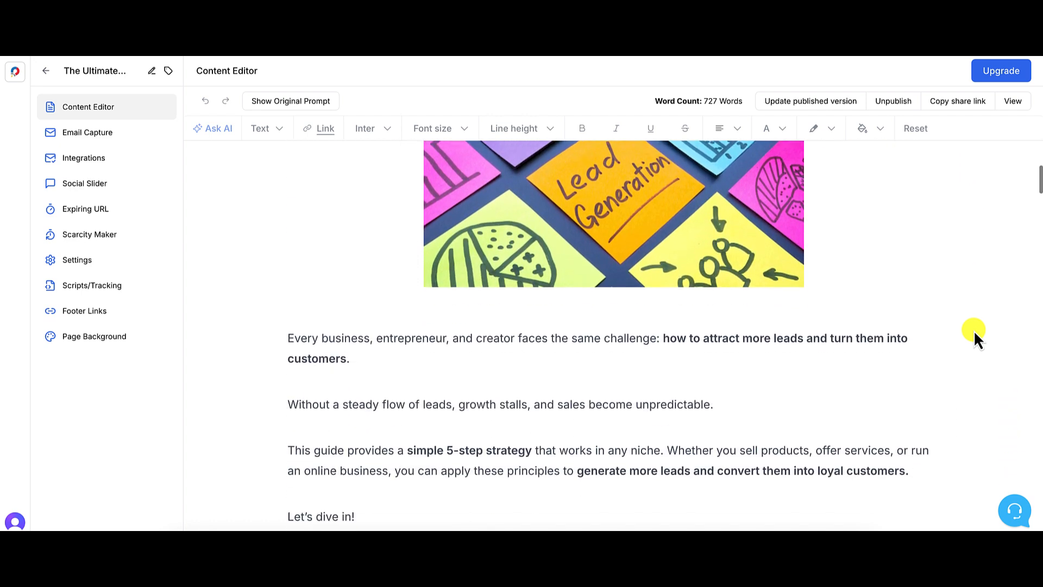
pyautogui.scroll(-15, 974, 331)
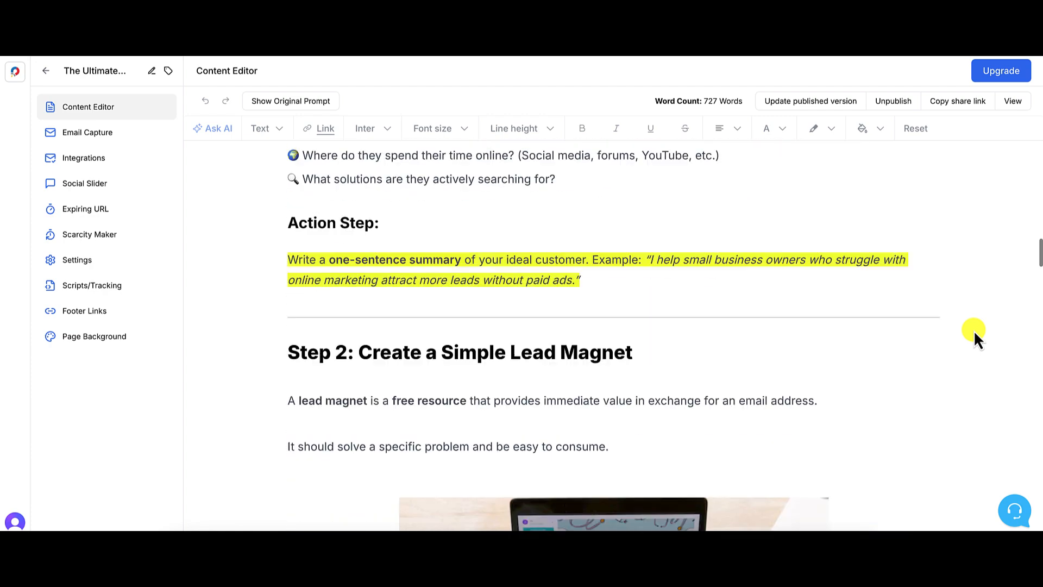
pyautogui.scroll(20, 974, 330)
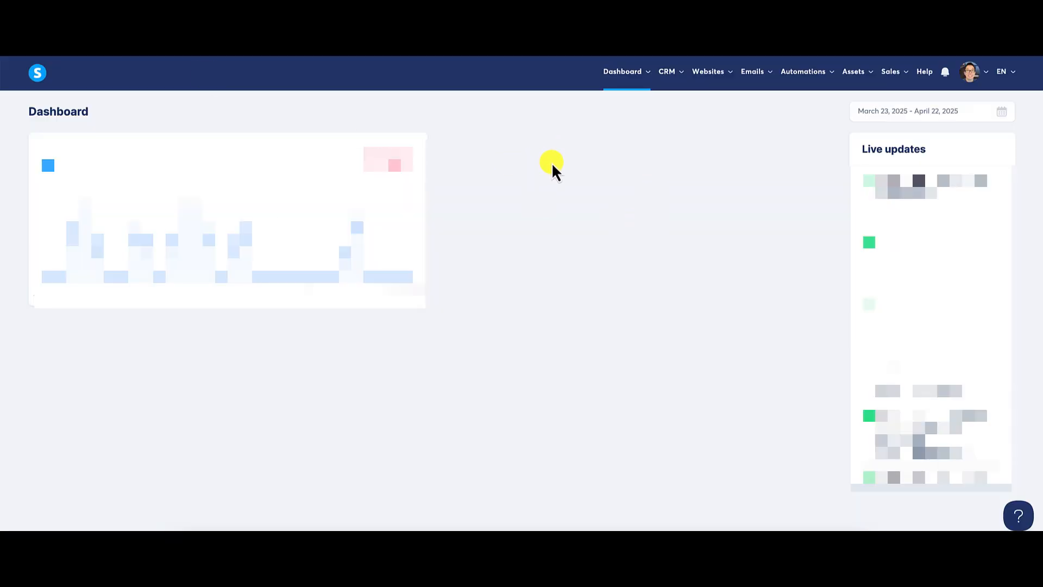
# In the systeme.io sales funnels area, start a new funnel named "Sample Lead Magnet Landing Page Funnel".
pyautogui.moveTo(709, 77)
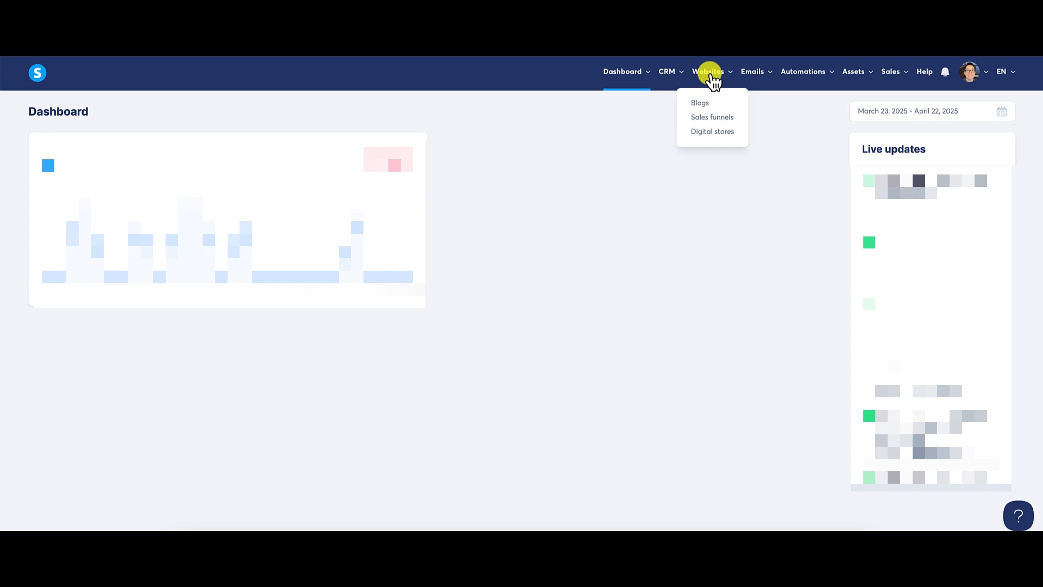
pyautogui.click(713, 120)
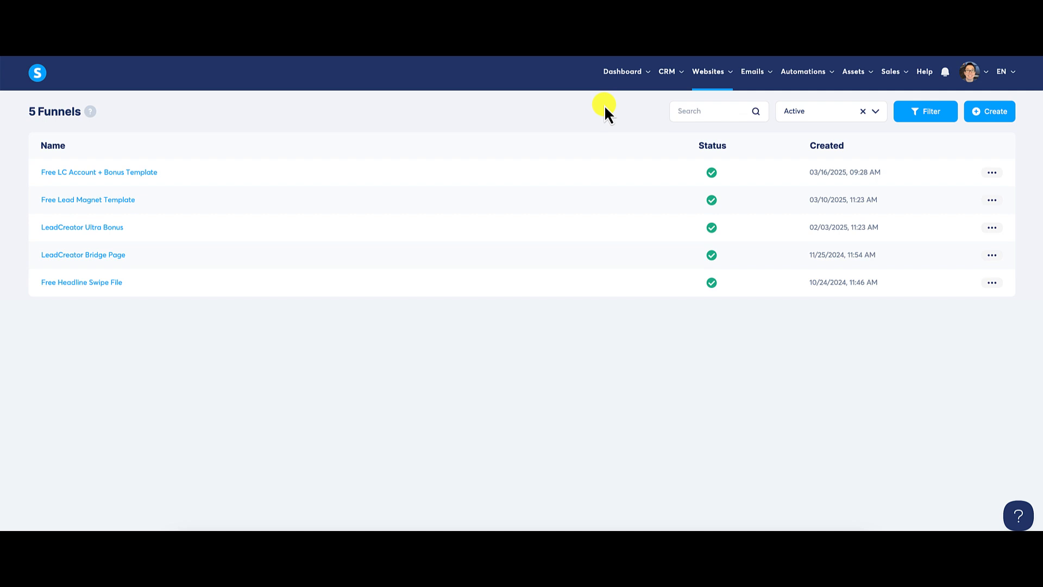
pyautogui.click(994, 112)
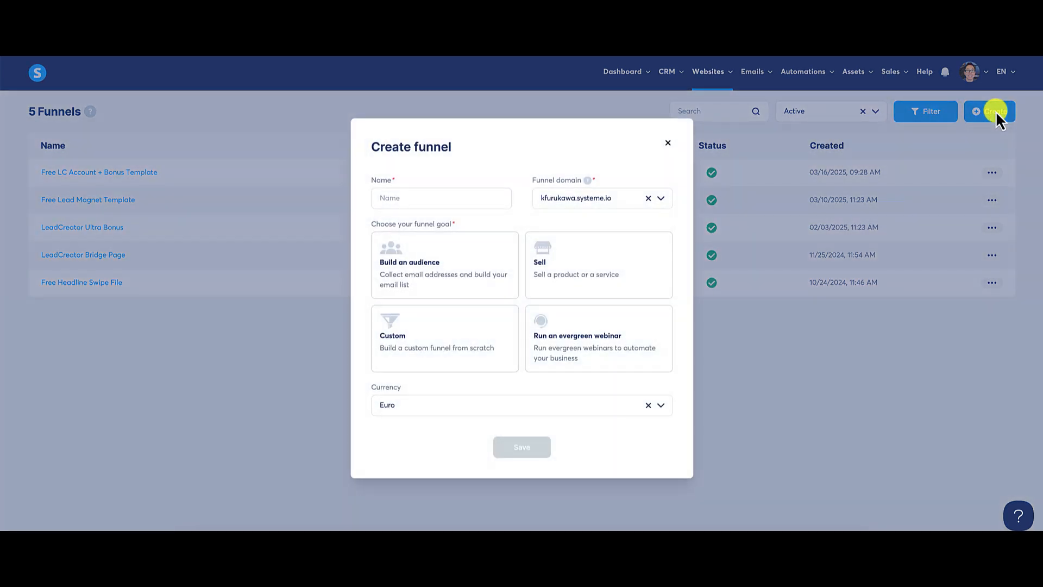
pyautogui.click(429, 199)
pyautogui.write('Sa')
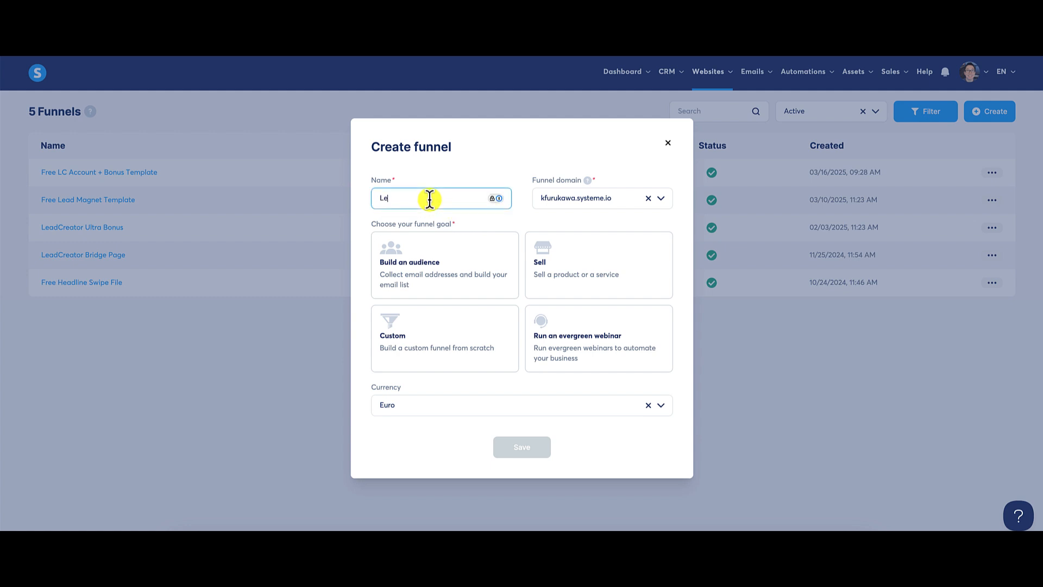
pyautogui.press('BackSpace')
pyautogui.press('BackSpace')
pyautogui.write('Sample Lead')
pyautogui.write(' Magnet')
pyautogui.write(' Landing ')
pyautogui.write('Pa')
pyautogui.write('ge Funnel')
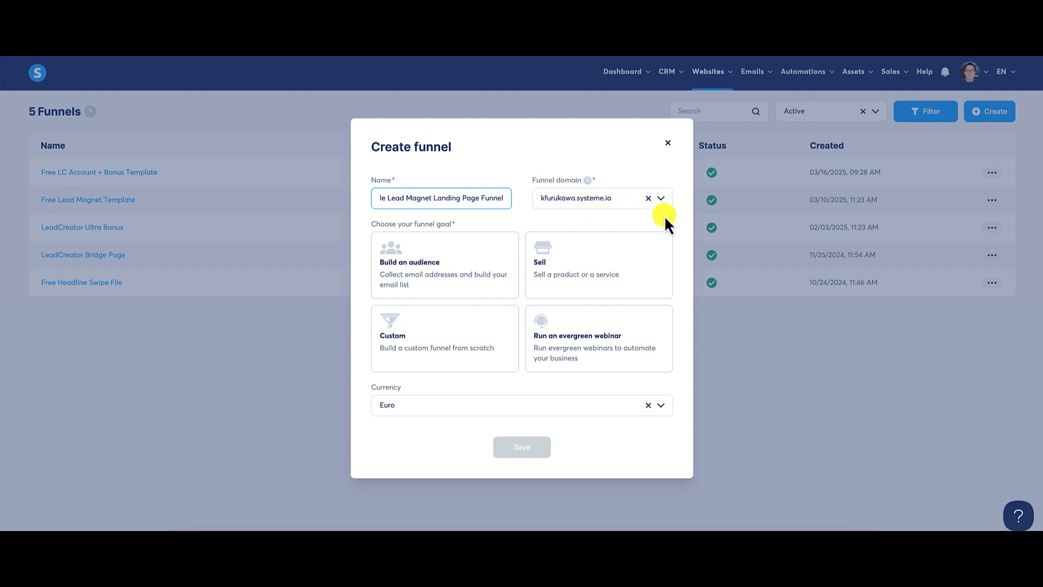
pyautogui.click(661, 199)
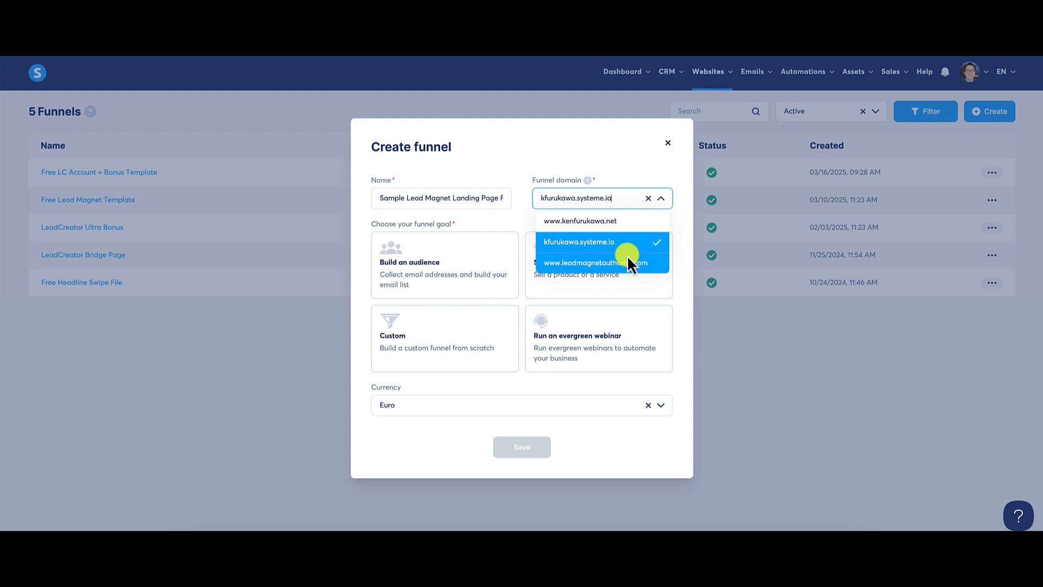
pyautogui.click(593, 262)
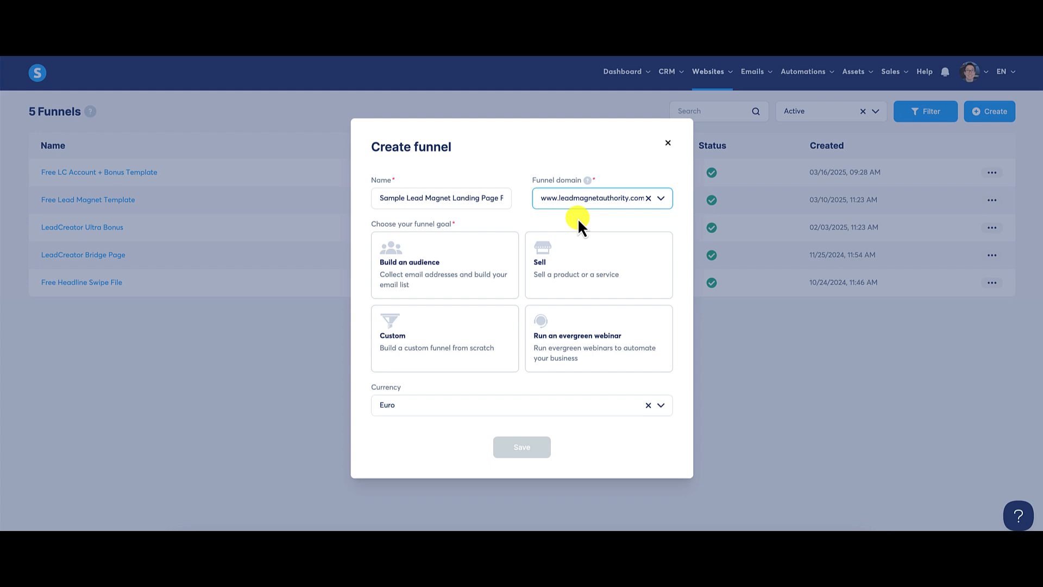
pyautogui.click(541, 218)
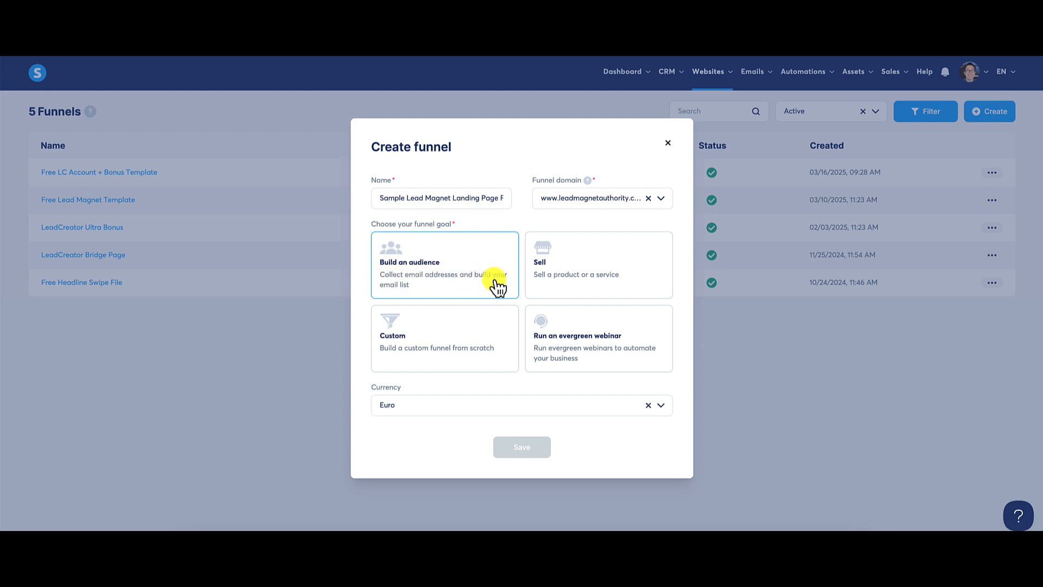
pyautogui.click(460, 268)
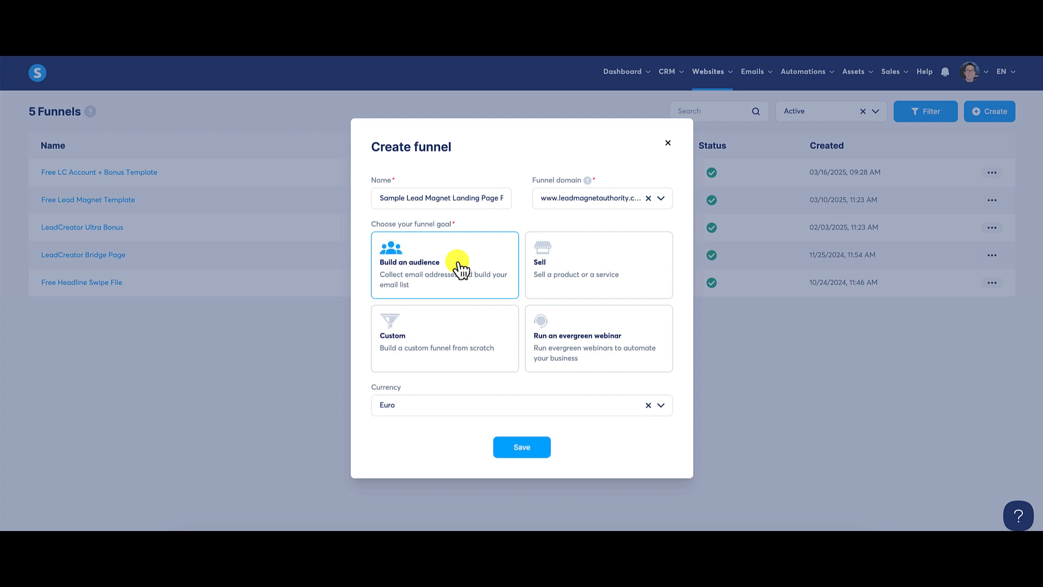
# Set the funnel's currency to U.S. Dollar and save the new funnel.
pyautogui.click(662, 406)
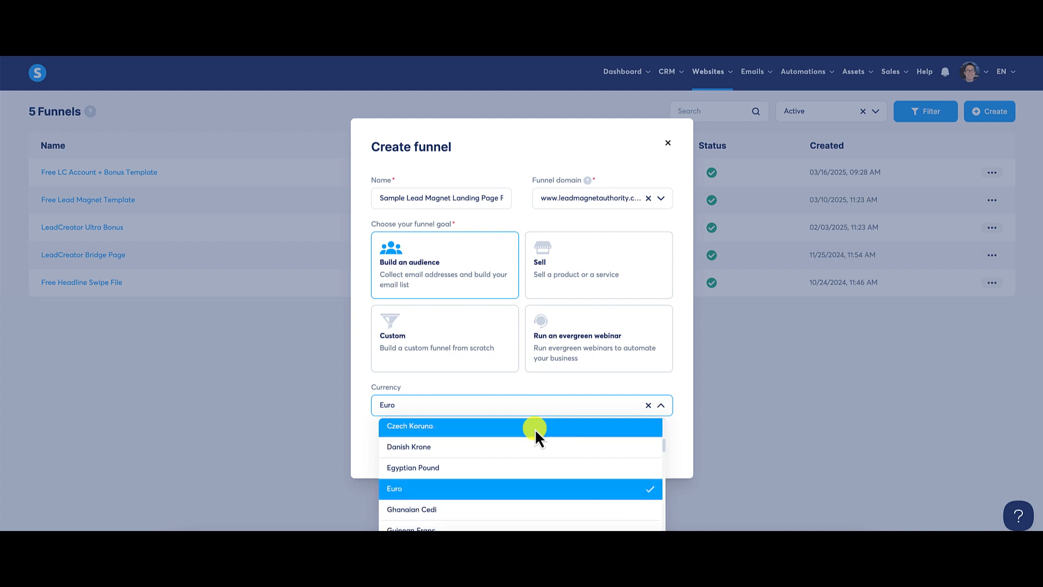
pyautogui.scroll(-15, 535, 428)
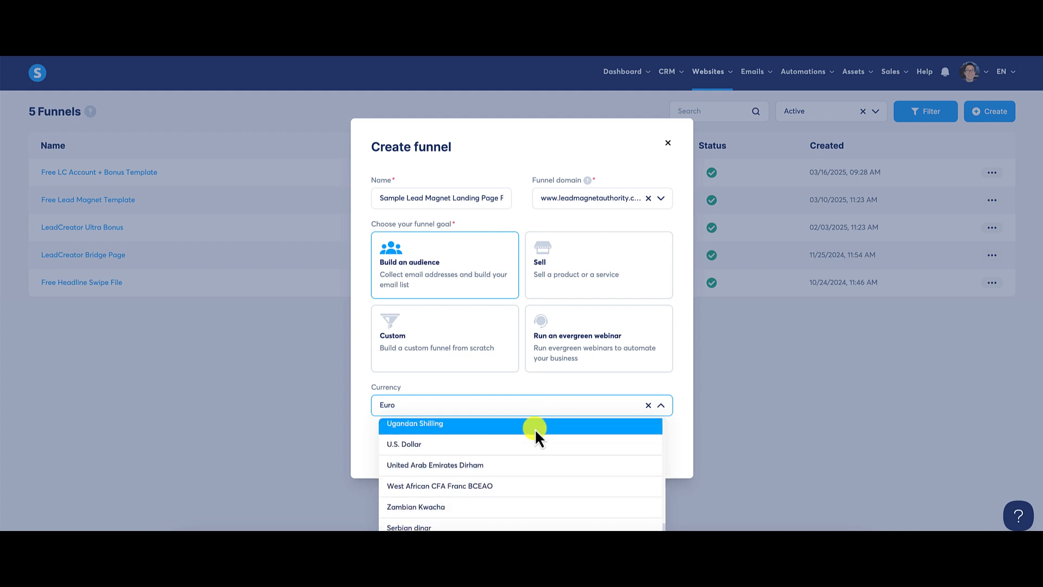
pyautogui.click(483, 444)
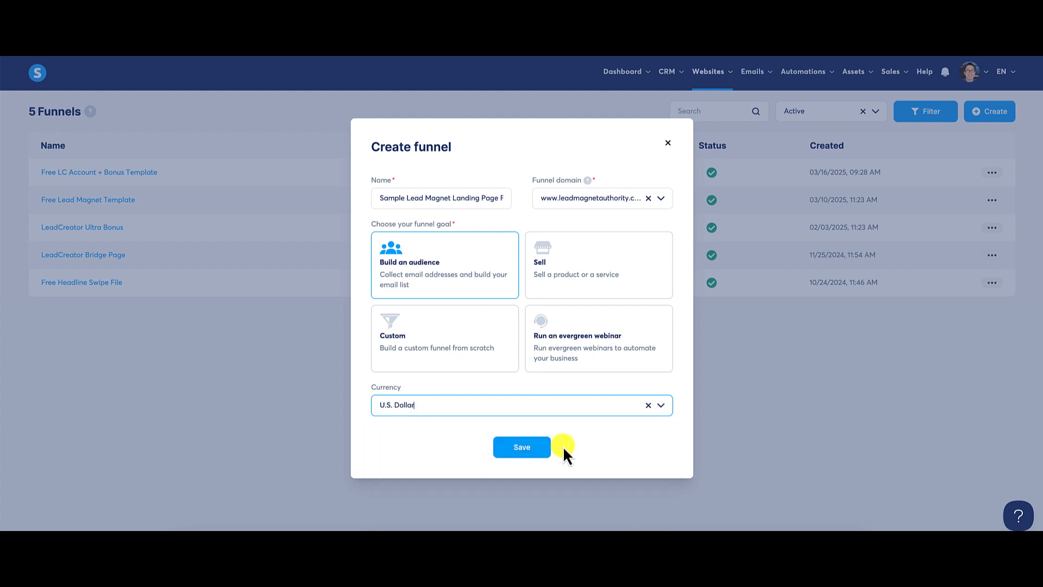
pyautogui.click(526, 449)
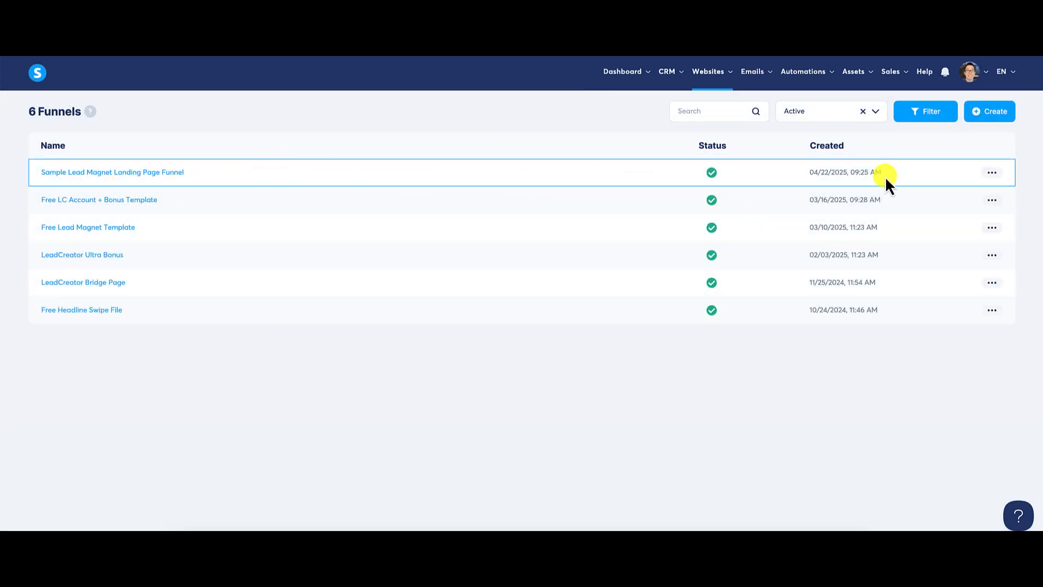
# Open the Sample Lead Magnet Landing Page Funnel and browse its squeeze page templates, 30 per page, through to the second page.
pyautogui.click(163, 174)
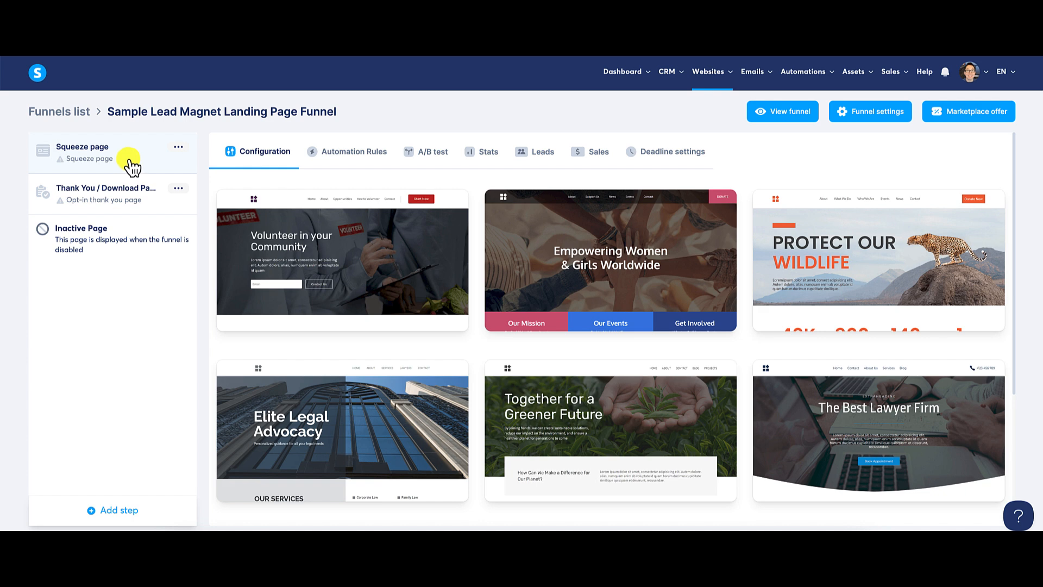
pyautogui.scroll(-4, 823, 300)
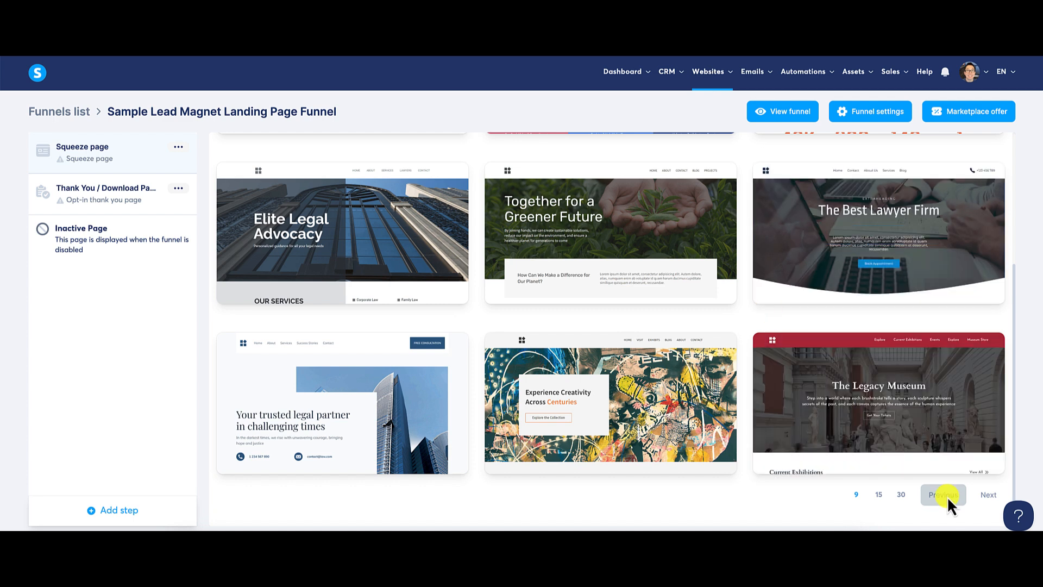
pyautogui.click(901, 494)
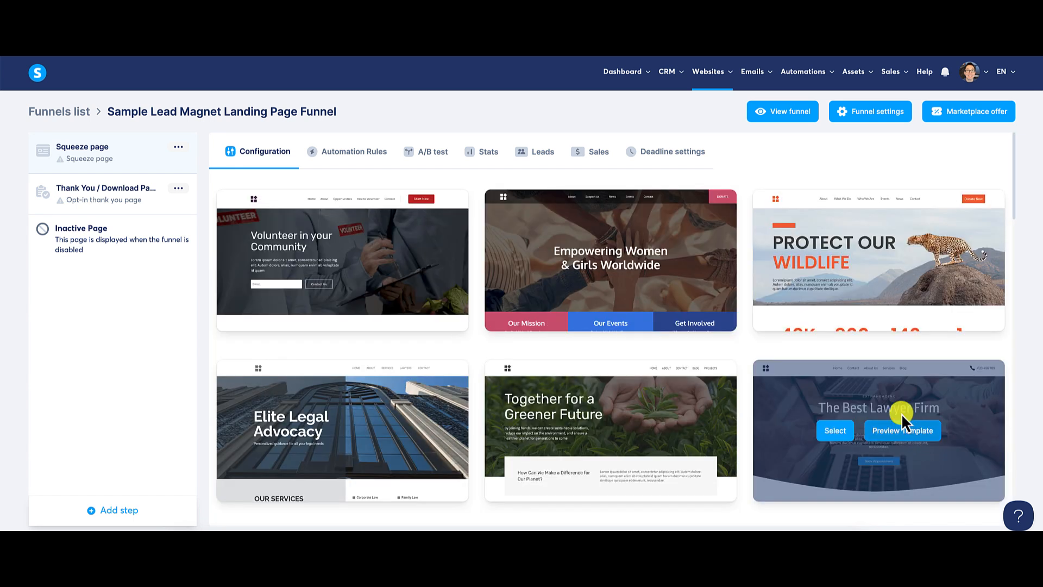
pyautogui.scroll(-3, 957, 400)
pyautogui.scroll(-10, 956, 400)
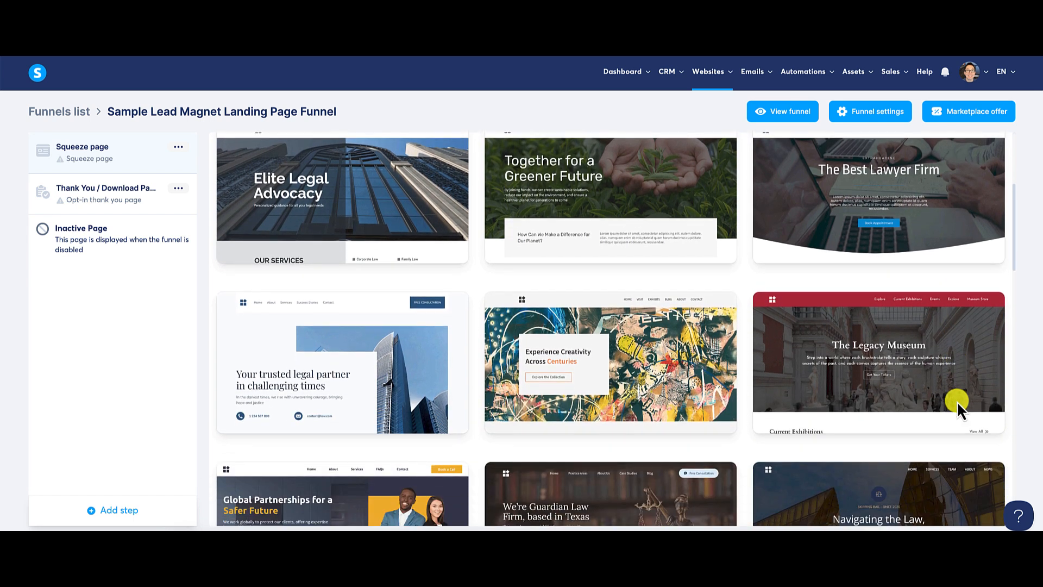
pyautogui.scroll(-10, 957, 400)
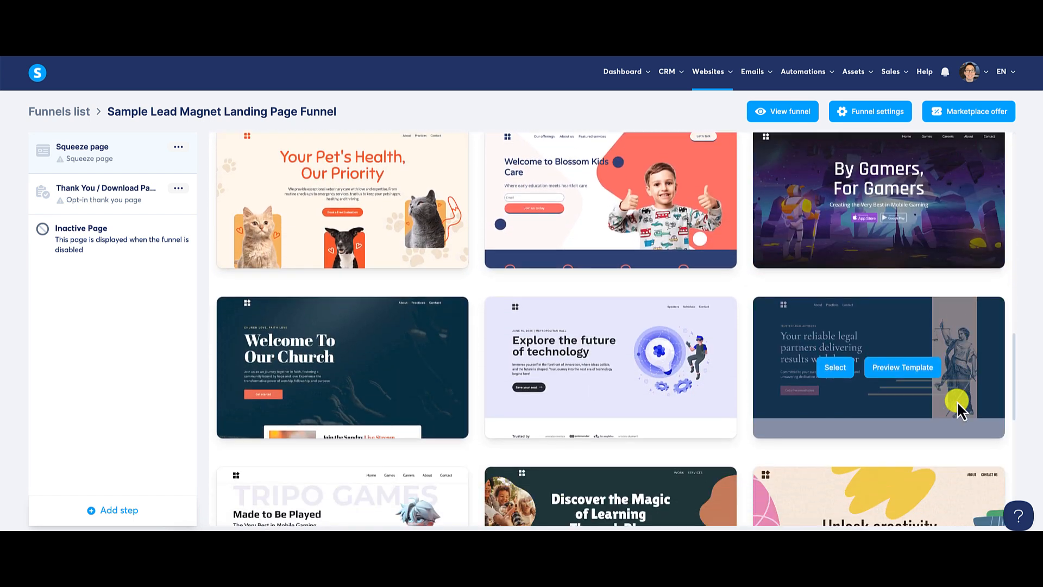
pyautogui.scroll(-3, 956, 401)
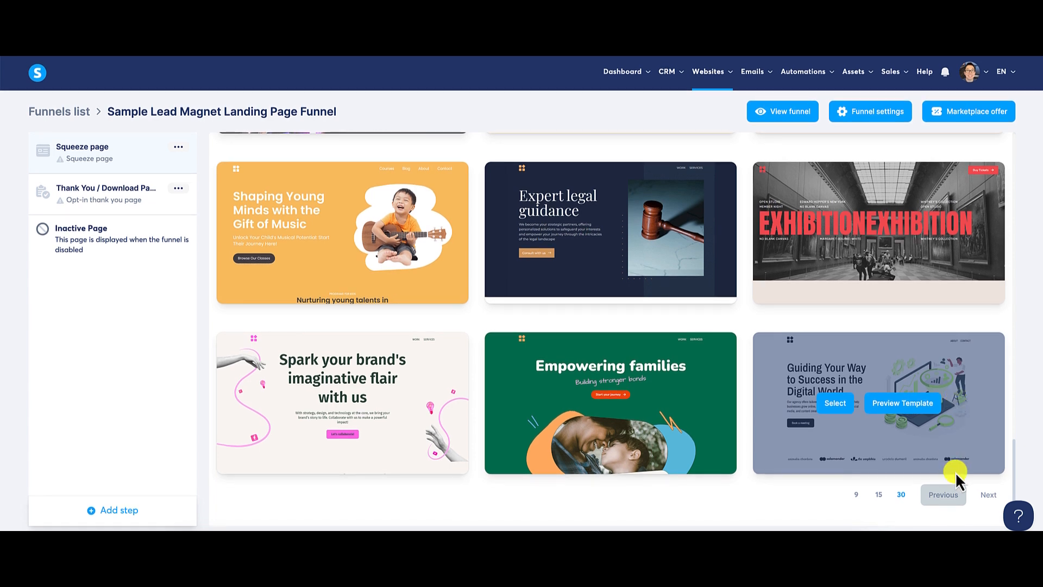
pyautogui.click(987, 494)
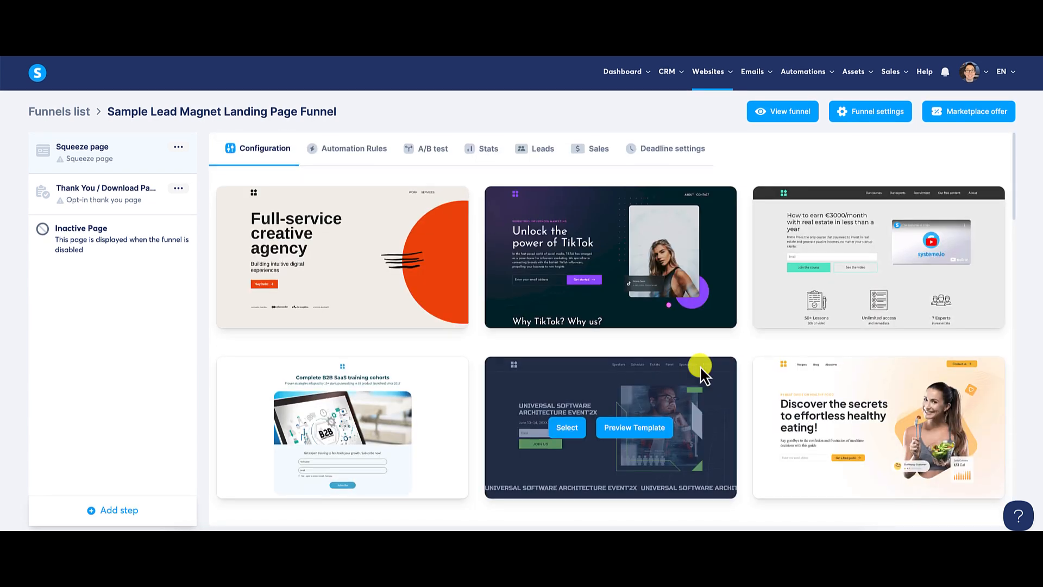
pyautogui.scroll(-1, 700, 366)
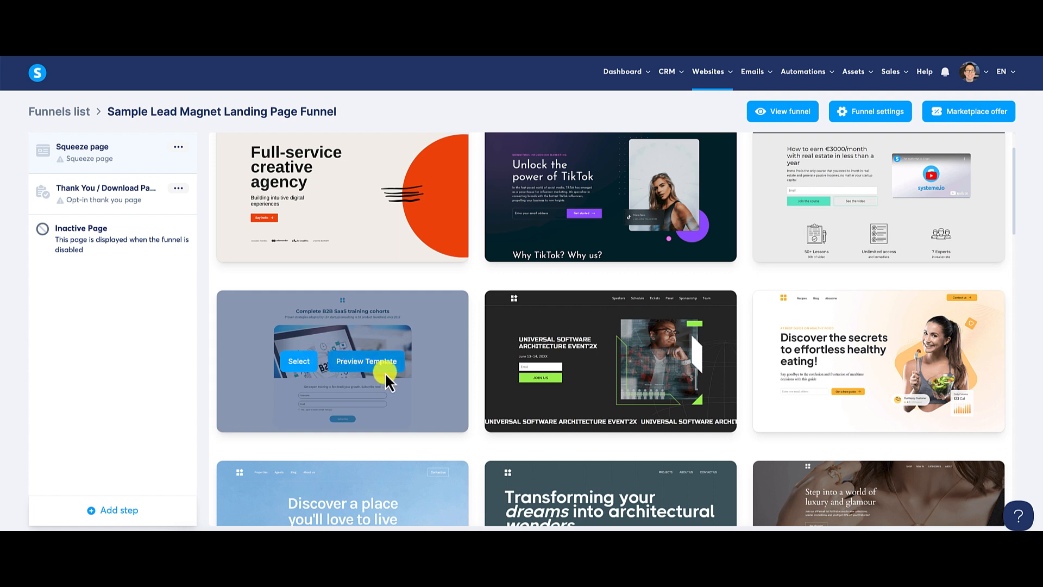
# Preview the "Complete B2B SaaS training cohorts" template, close the preview and select that template for the squeeze page.
pyautogui.click(367, 362)
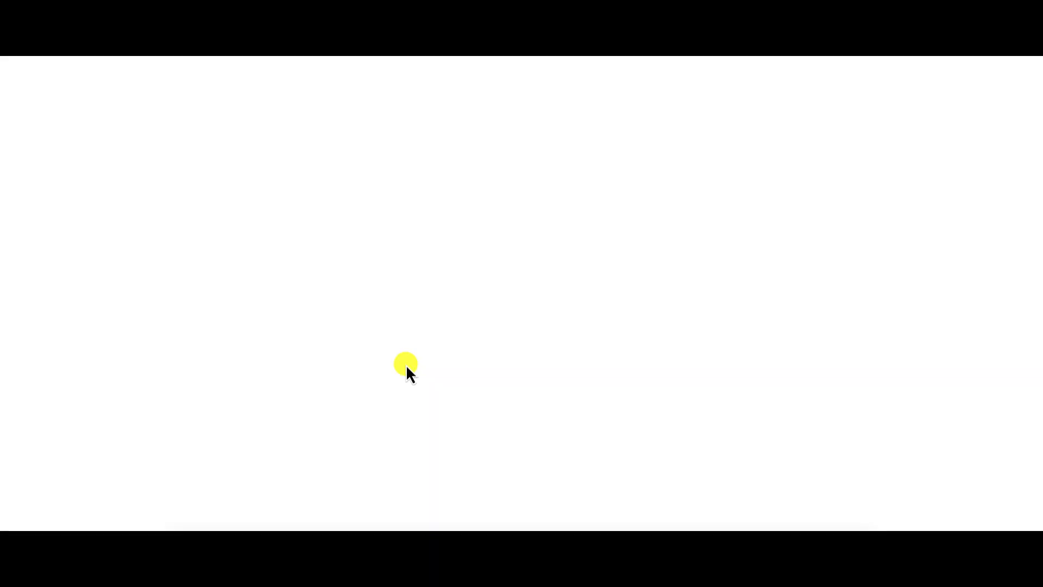
pyautogui.scroll(-2, 836, 389)
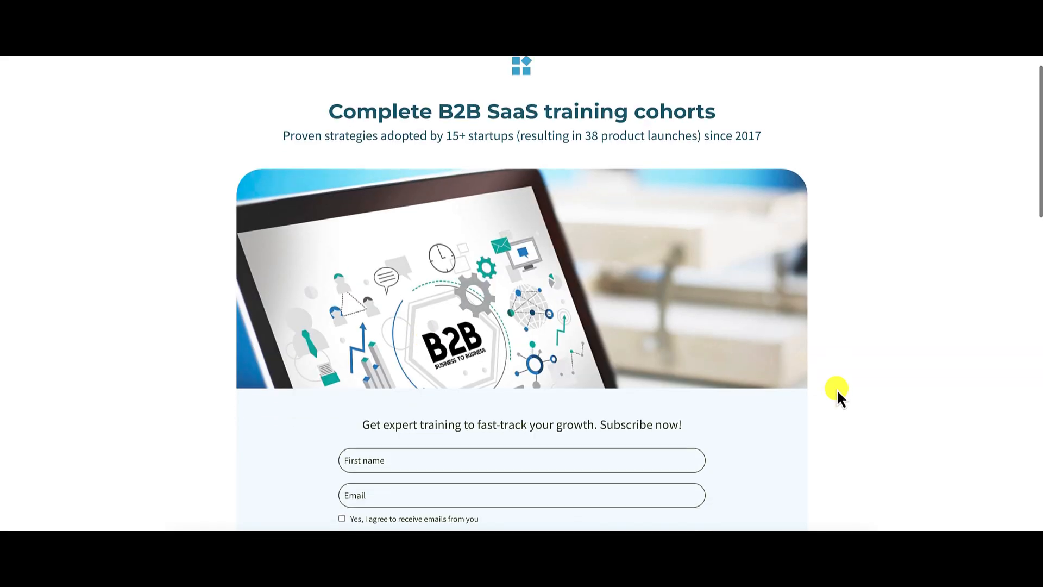
pyautogui.scroll(-2, 836, 389)
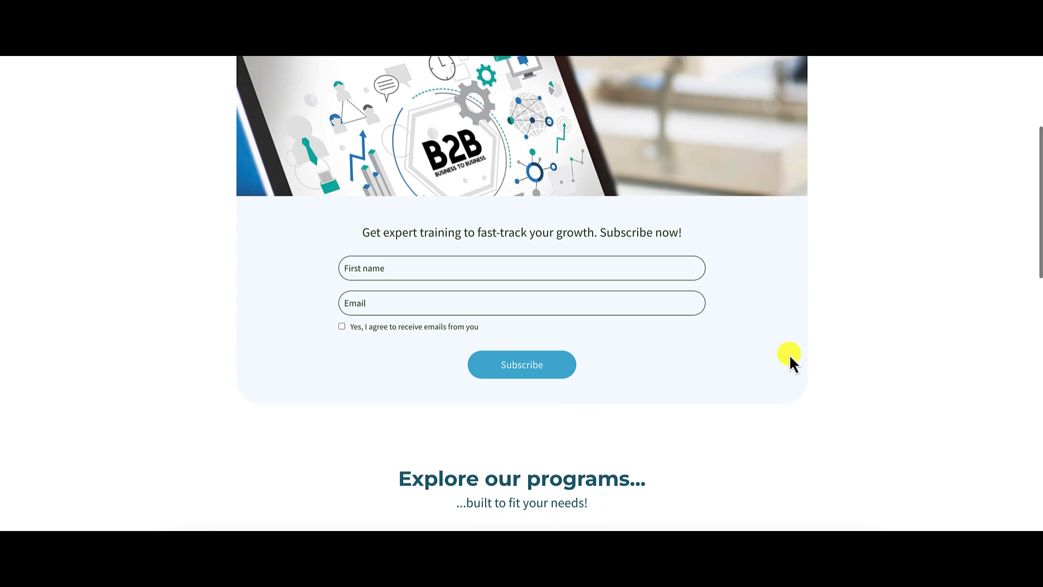
pyautogui.scroll(-5, 789, 358)
pyautogui.scroll(-8, 790, 359)
pyautogui.scroll(15, 790, 359)
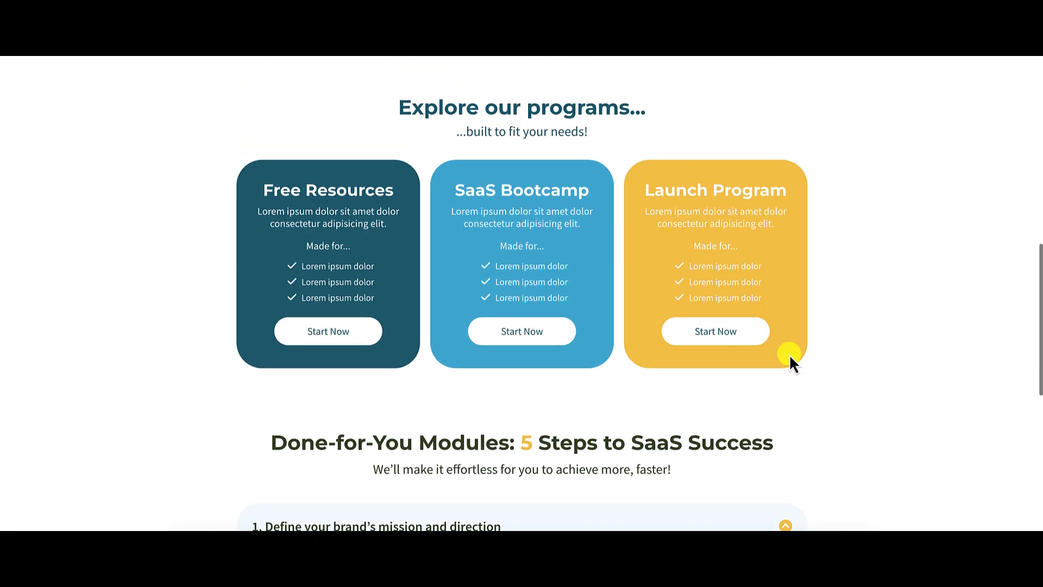
pyautogui.scroll(-1, 788, 354)
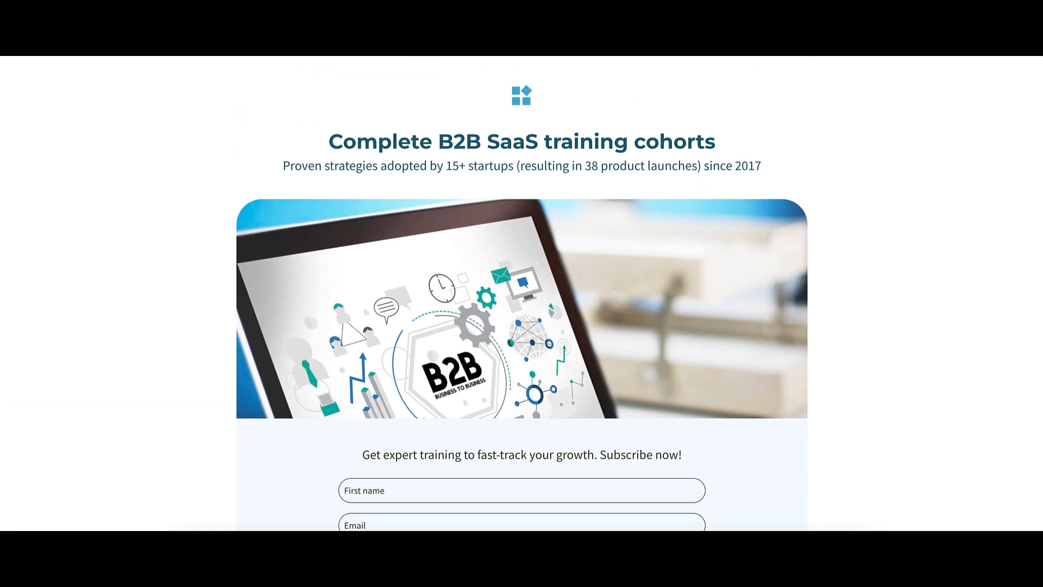
pyautogui.hotkey('ctrl', 'w')
pyautogui.moveTo(334, 381)
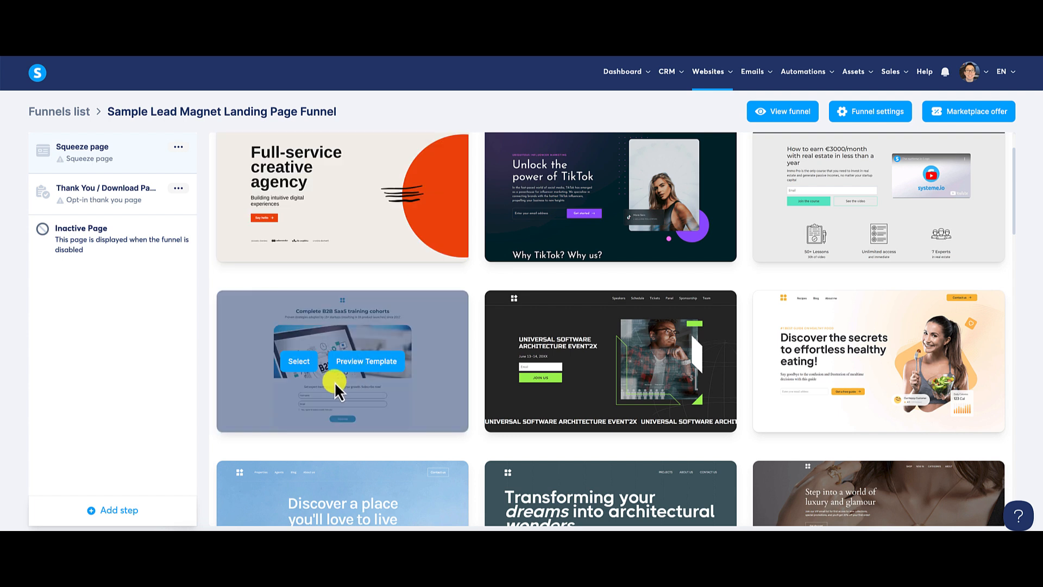
pyautogui.click(304, 363)
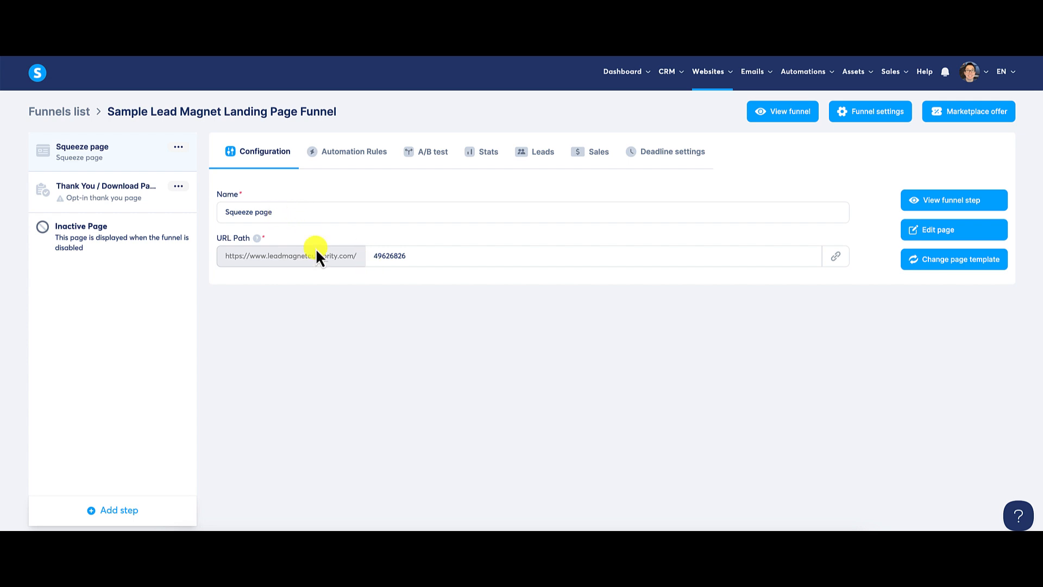
# Set the squeeze page's URL path to sample-landing-page and open the page for editing.
pyautogui.doubleClick(391, 255)
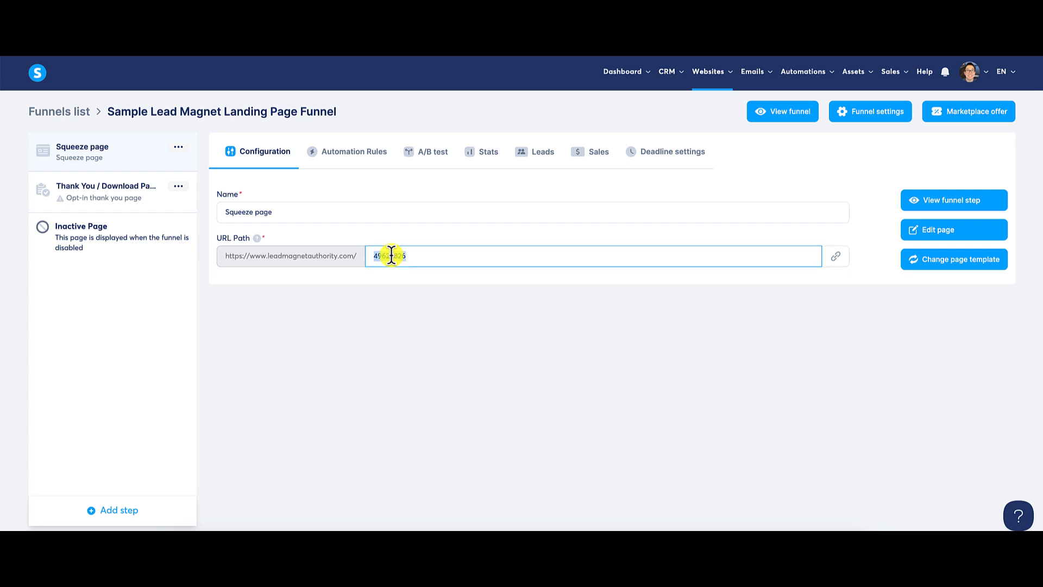
pyautogui.write('sq')
pyautogui.write('mple-lan')
pyautogui.write('ding ')
pyautogui.write('page')
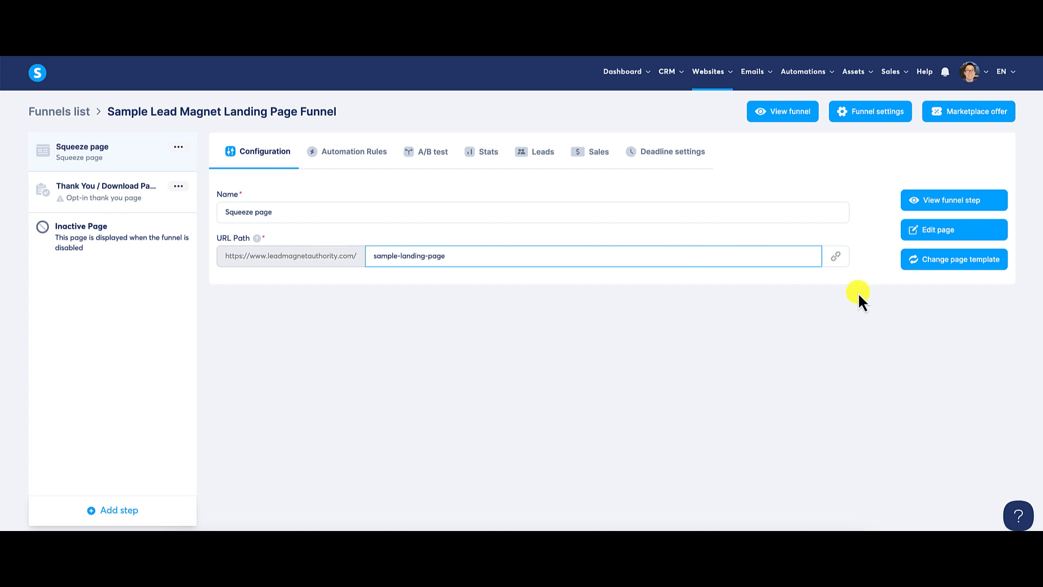
pyautogui.click(949, 233)
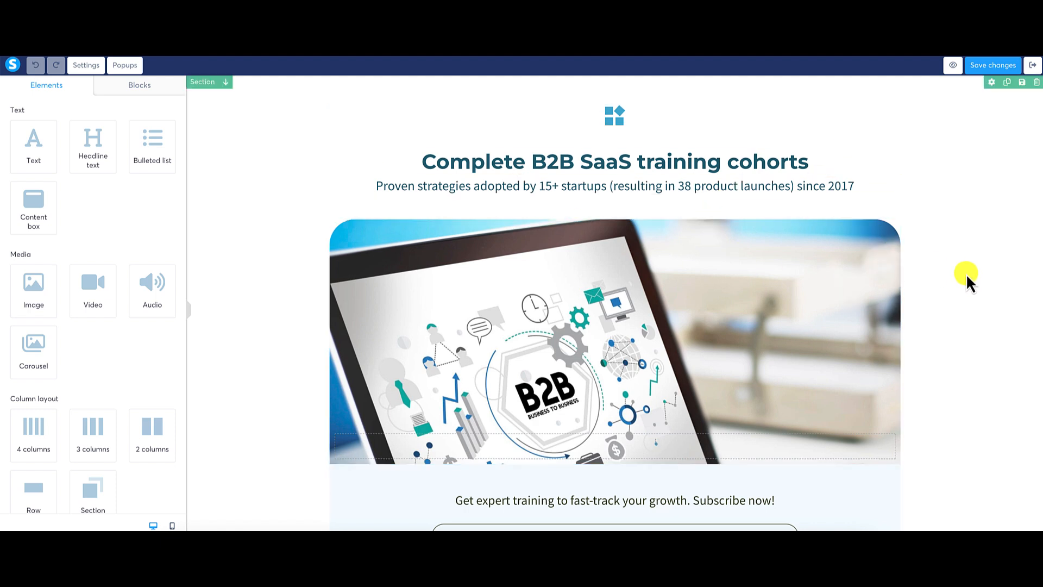
# Look through the squeeze page template, examining its headline, opt-in form and the content sections below.
pyautogui.scroll(-5, 968, 276)
pyautogui.scroll(-13, 968, 276)
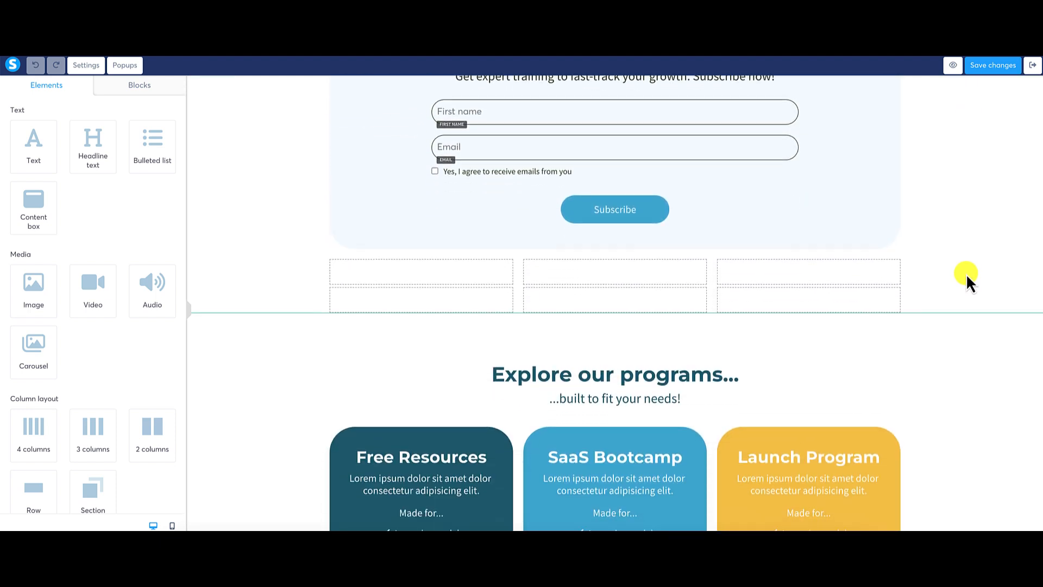
pyautogui.scroll(14, 968, 277)
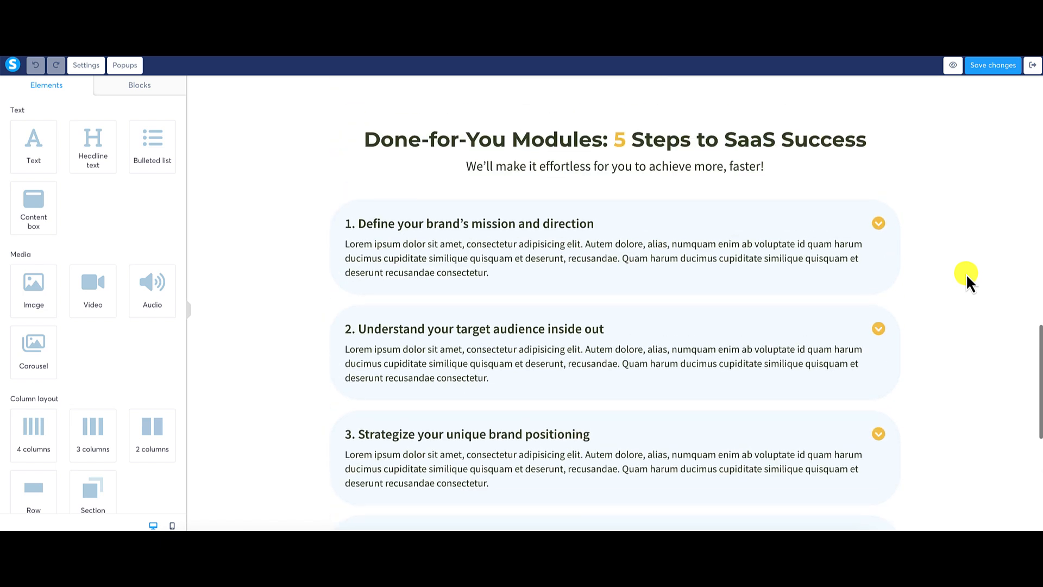
pyautogui.scroll(3, 968, 277)
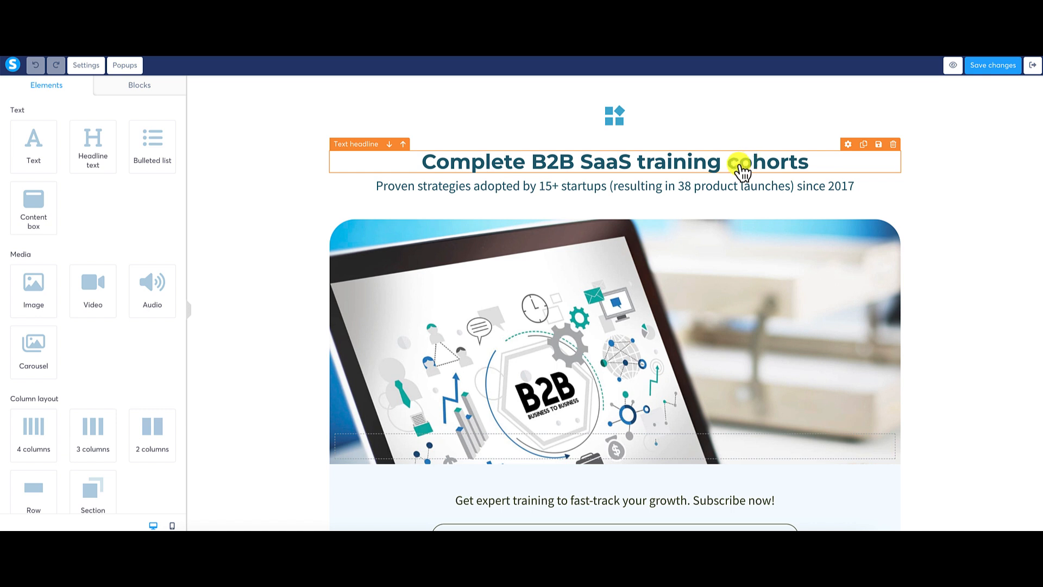
pyautogui.scroll(-2, 956, 218)
pyautogui.scroll(-3, 956, 217)
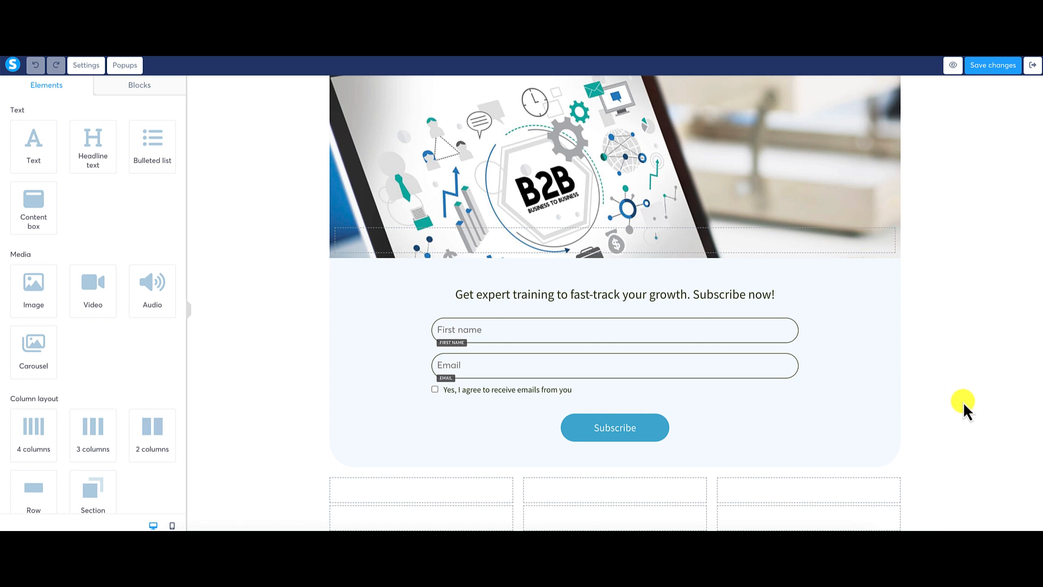
pyautogui.scroll(-3, 963, 401)
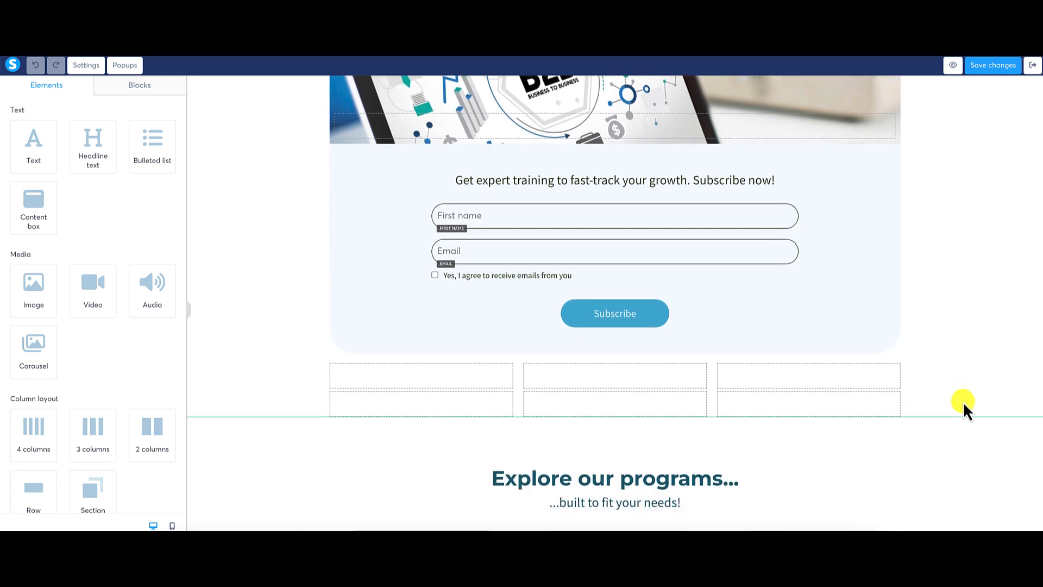
pyautogui.scroll(8, 928, 373)
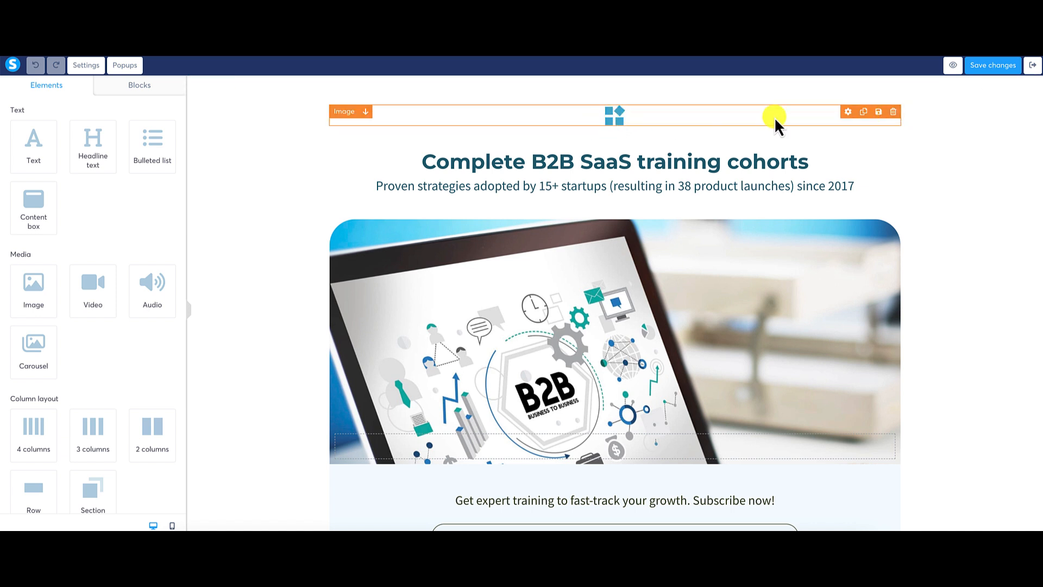
# Delete the logo image above the "Complete B2B SaaS training cohorts" headline.
pyautogui.click(893, 112)
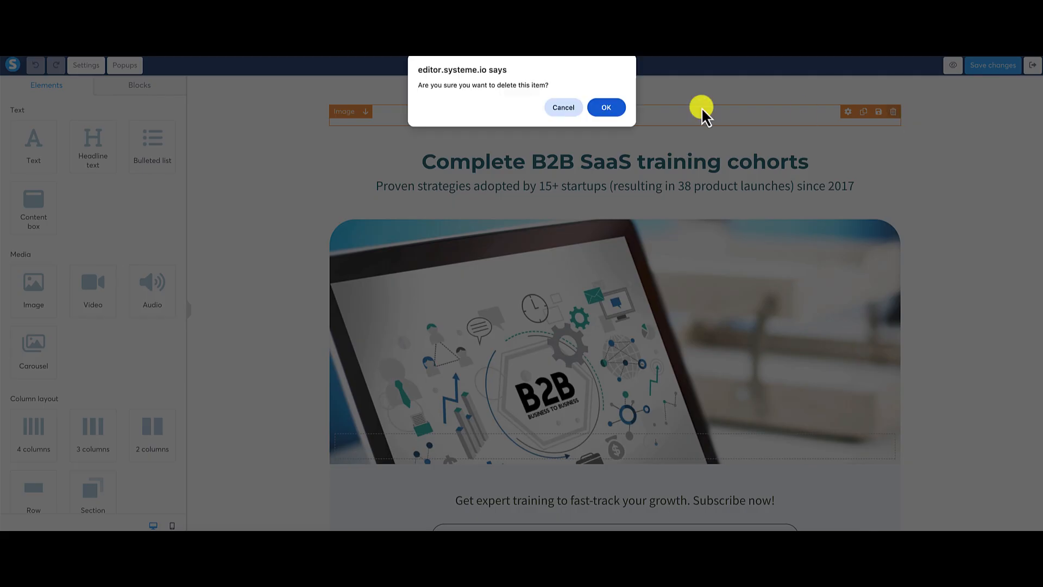
pyautogui.click(605, 106)
pyautogui.scroll(-4, 966, 220)
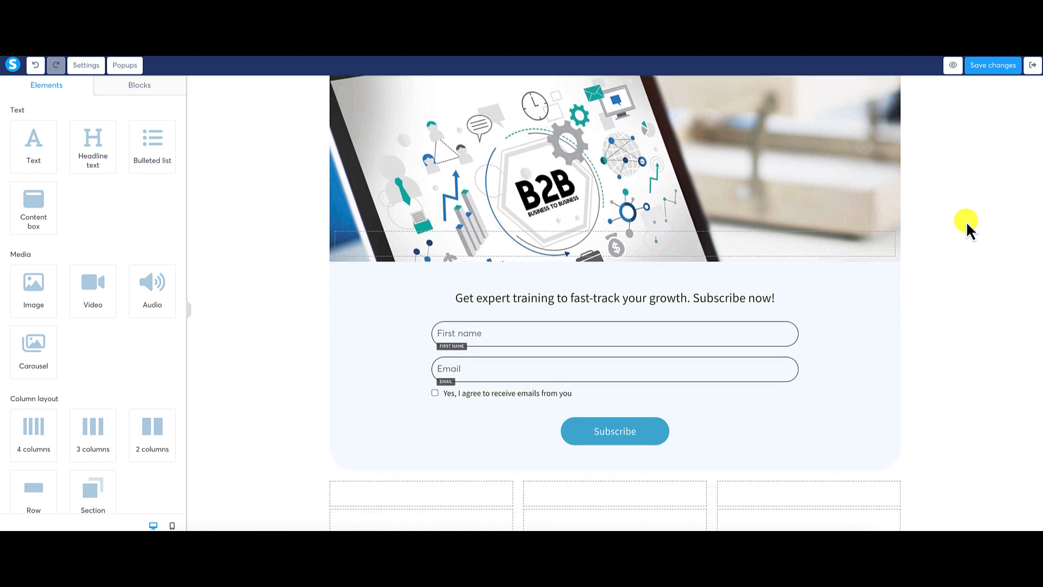
pyautogui.scroll(-2, 966, 220)
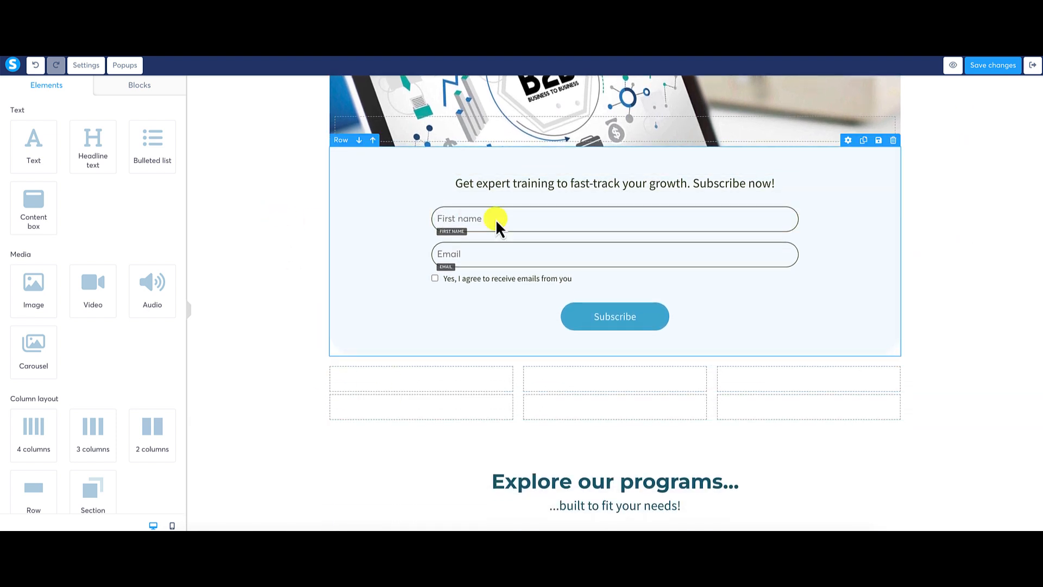
pyautogui.scroll(5, 920, 252)
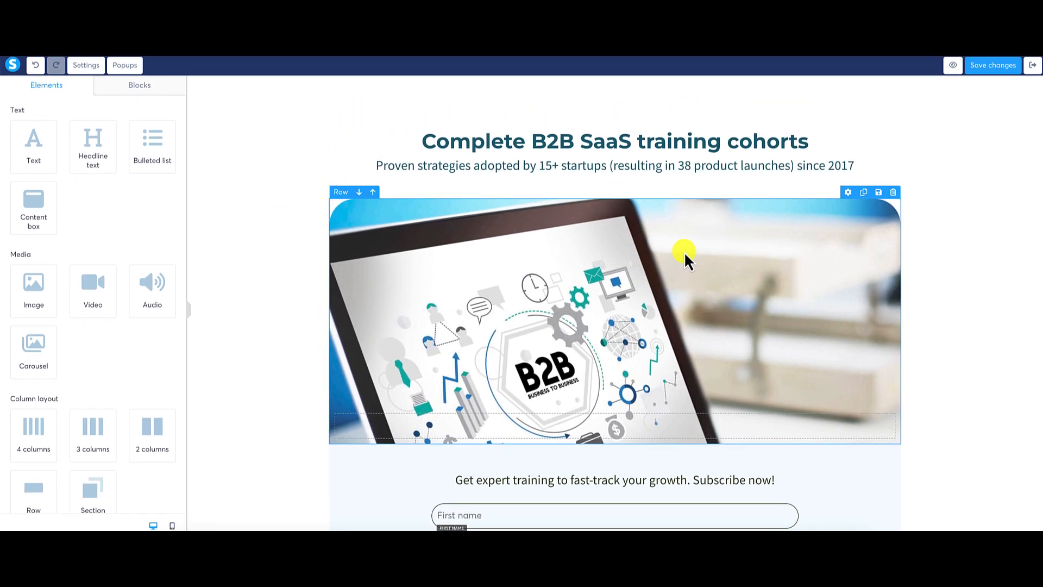
# Delete the "Explore our programs..." section and the "Done-for-You Modules: 5 Steps to SaaS Success" section below the opt-in form.
pyautogui.scroll(-6, 972, 321)
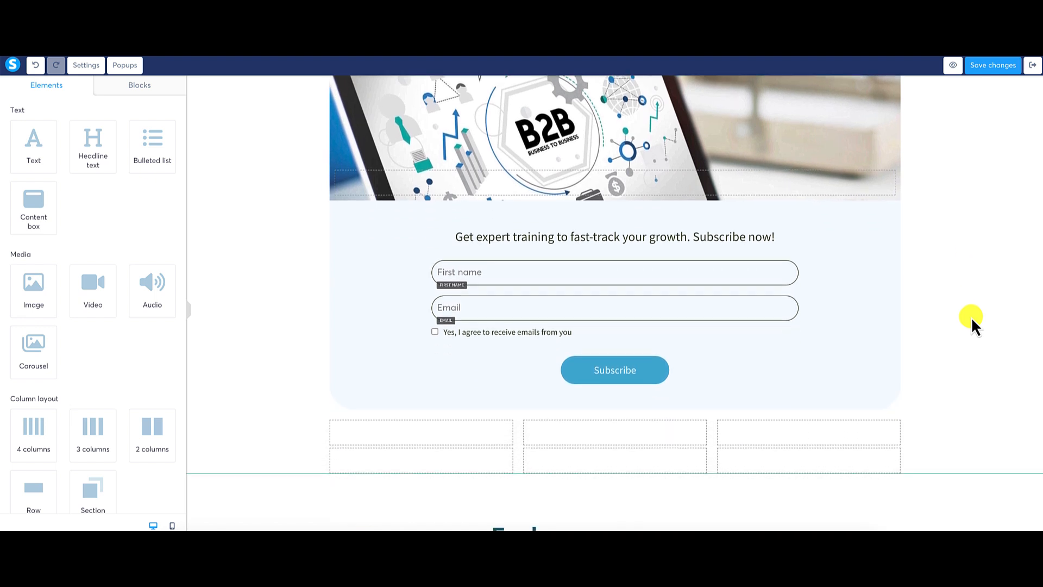
pyautogui.scroll(-2, 971, 318)
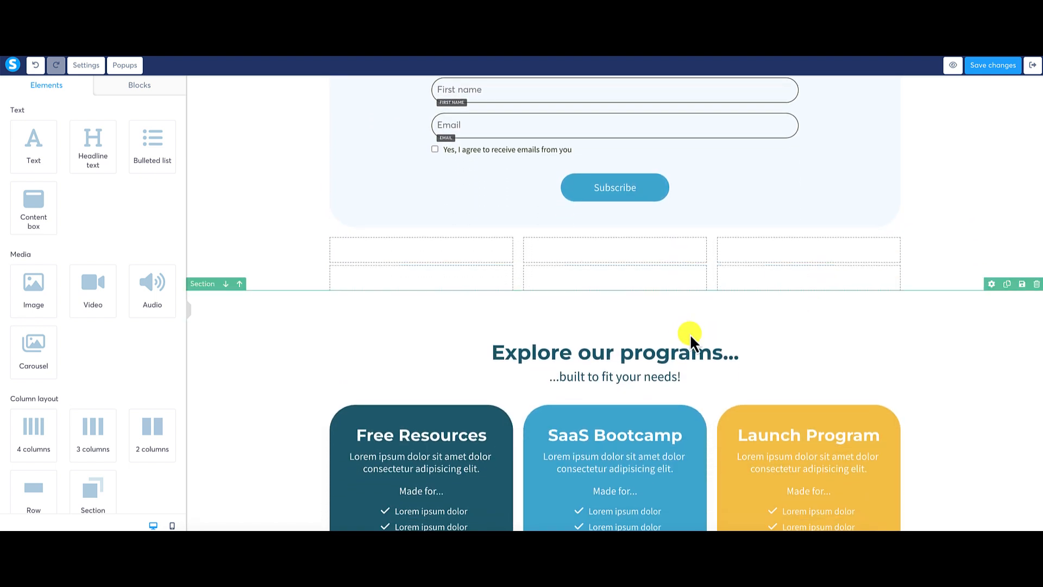
pyautogui.click(1037, 284)
pyautogui.click(604, 106)
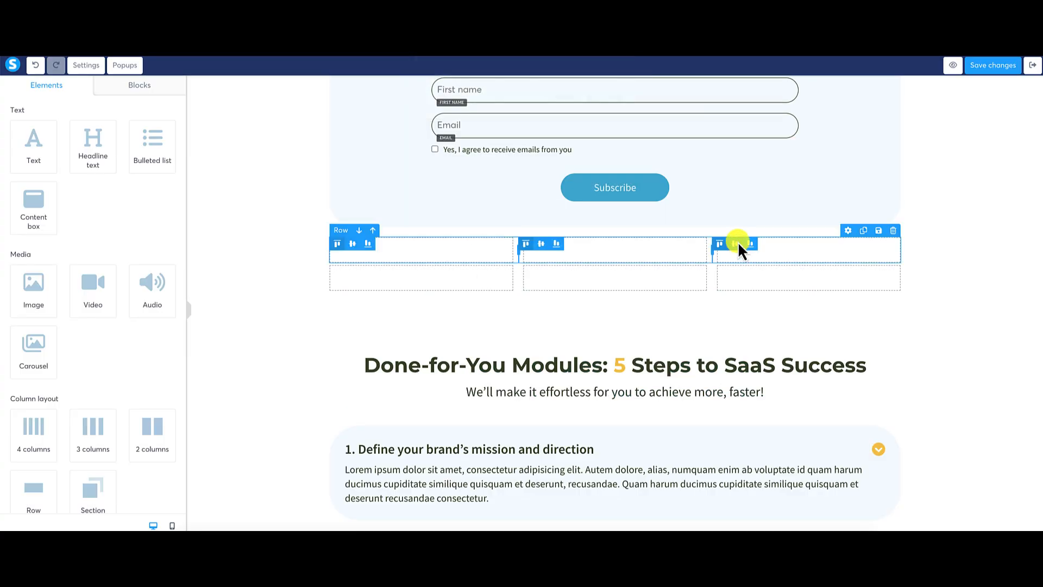
pyautogui.click(1037, 283)
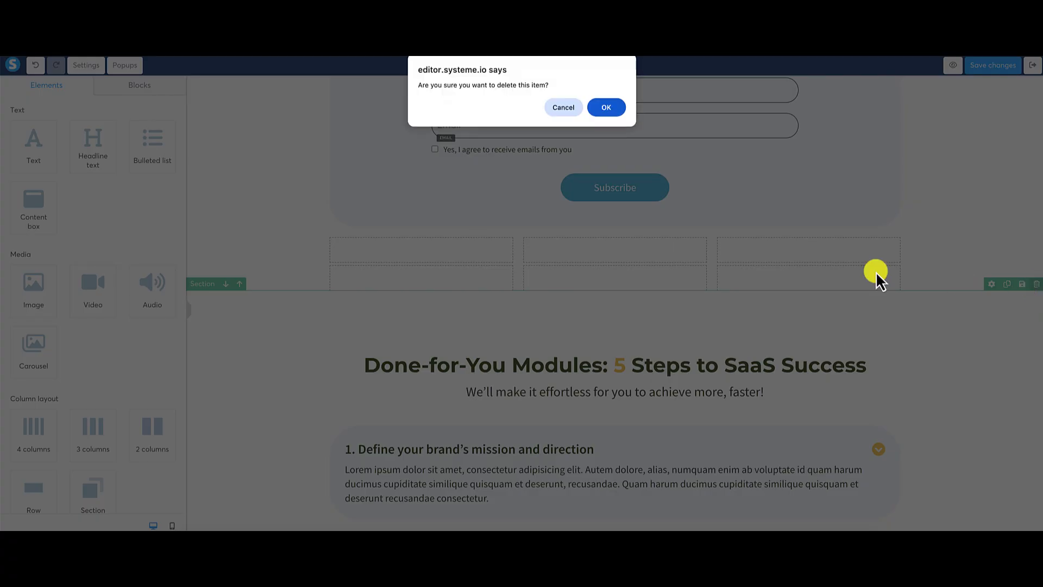
pyautogui.click(599, 112)
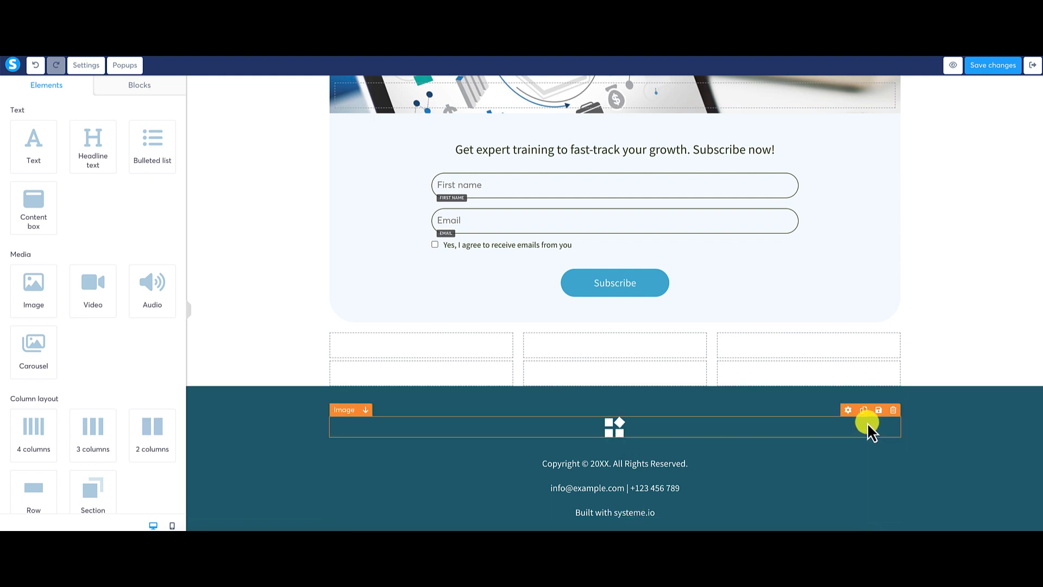
# Delete the logo image from the page footer and review the shortened squeeze page.
pyautogui.click(894, 411)
pyautogui.click(604, 109)
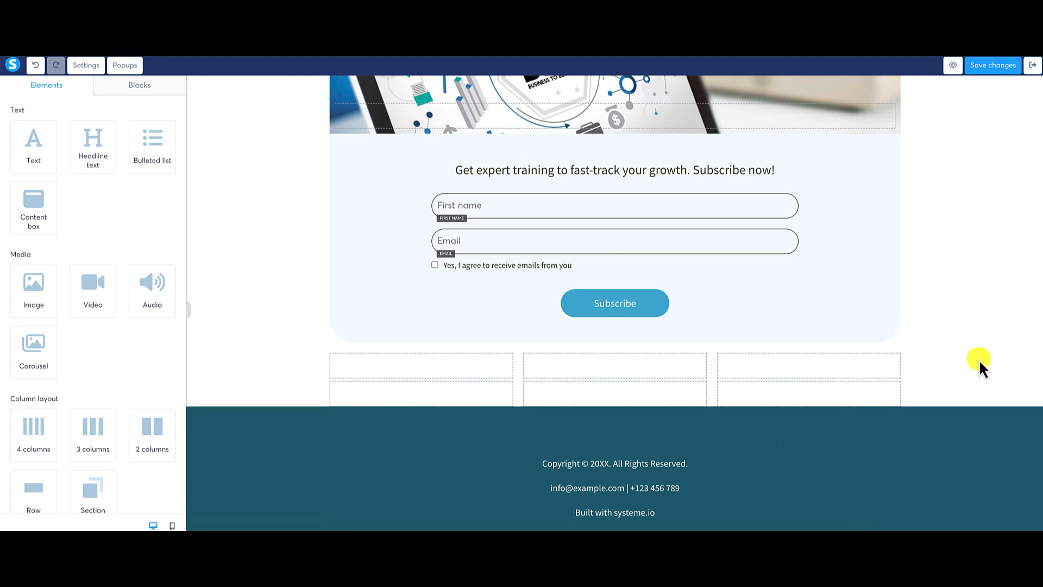
pyautogui.scroll(5, 979, 359)
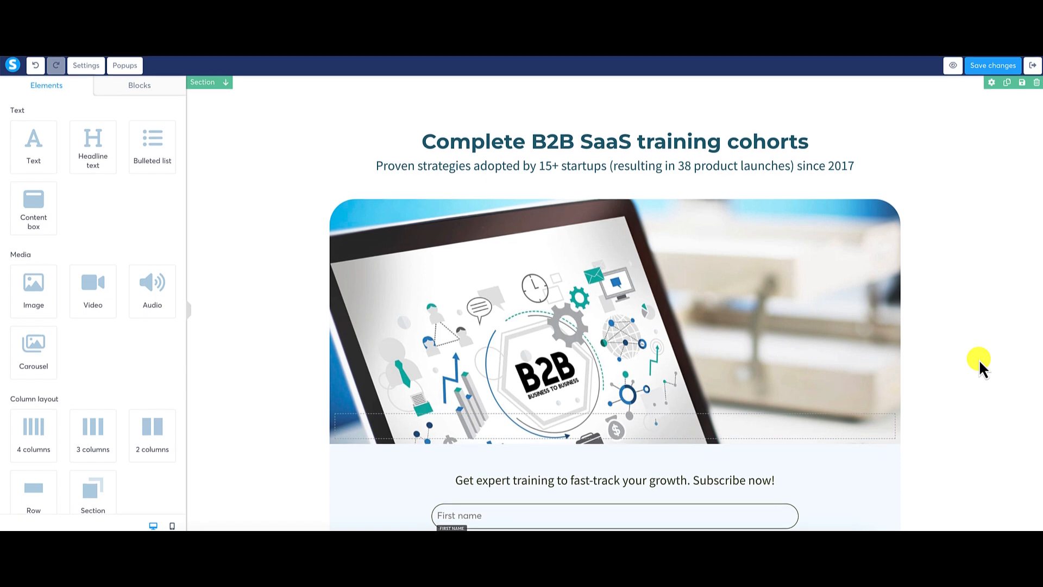
pyautogui.scroll(-5, 931, 249)
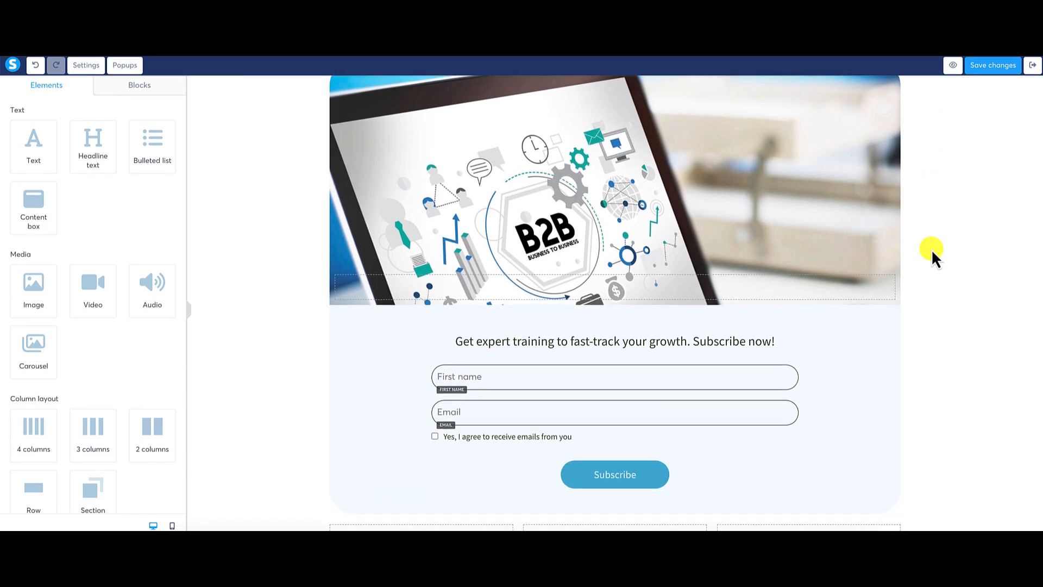
pyautogui.scroll(5, 931, 248)
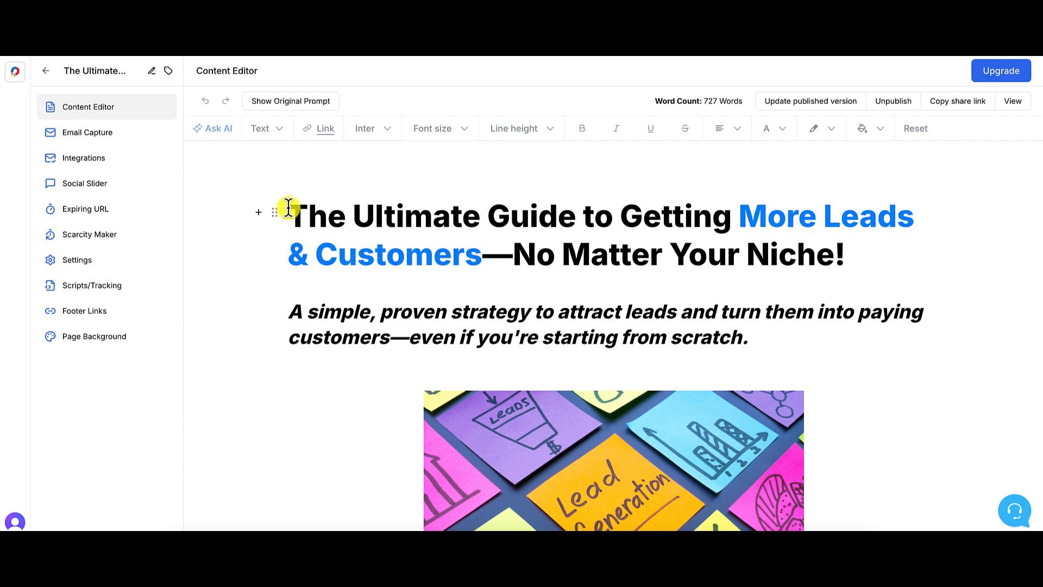
# Copy the lead magnet's text, switch to ChatGPT and enter "Help me write a headline and subheadline for my lead magnet landing page.".
pyautogui.moveTo(289, 208); pyautogui.dragTo(424, 529)
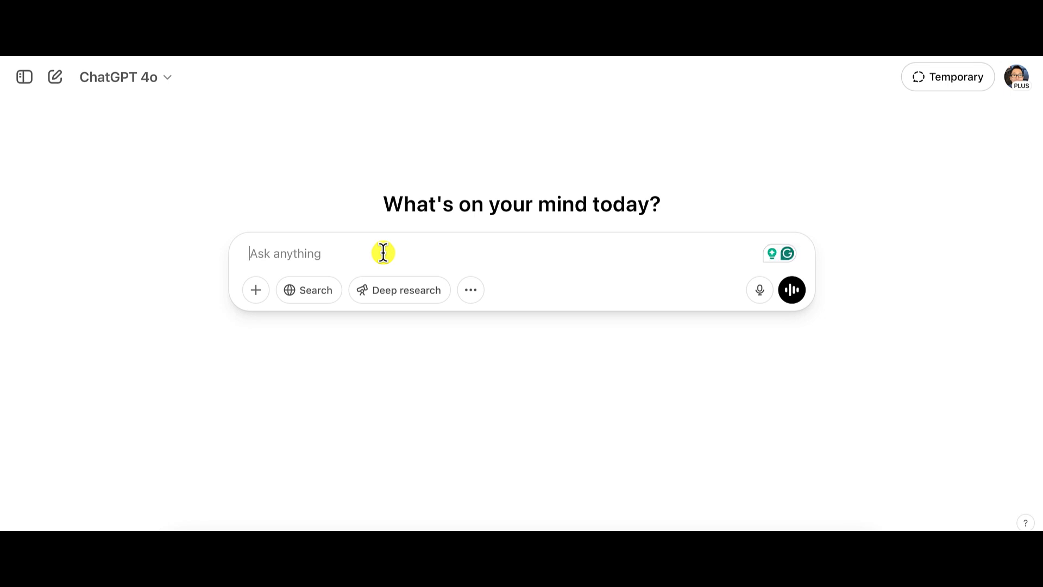
pyautogui.write('He')
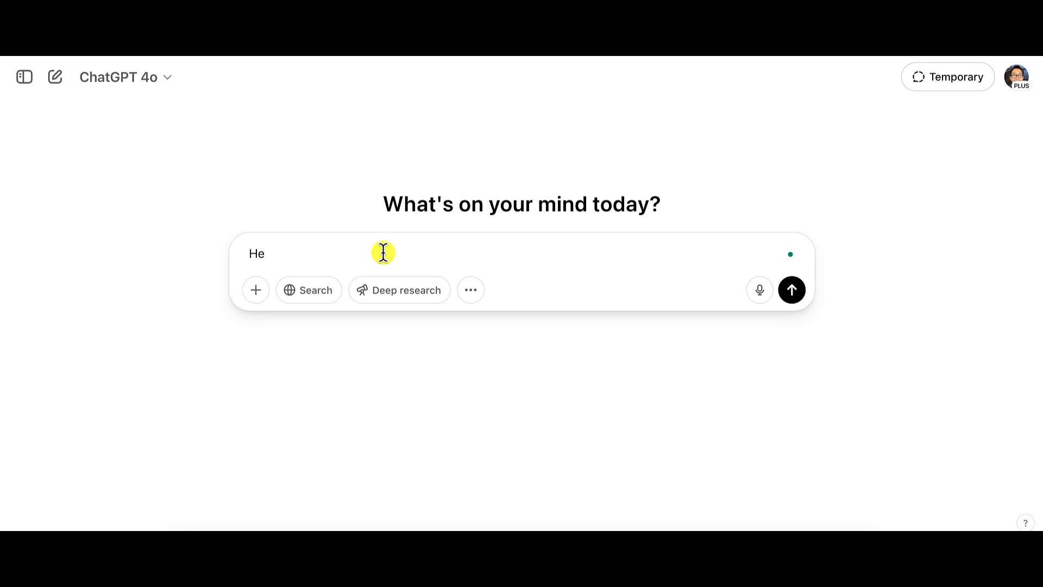
pyautogui.write('lp me write ')
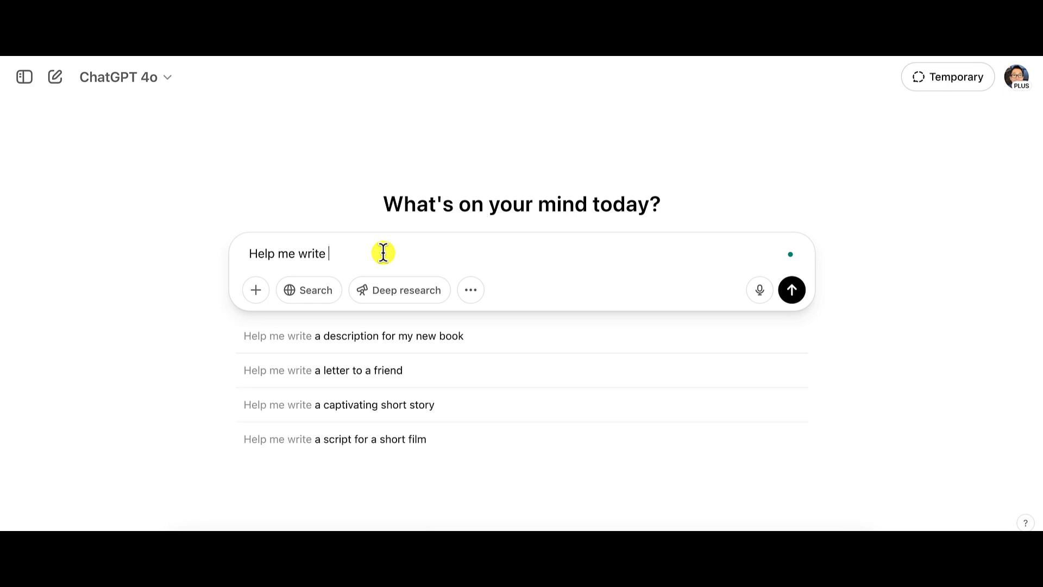
pyautogui.write('a hea')
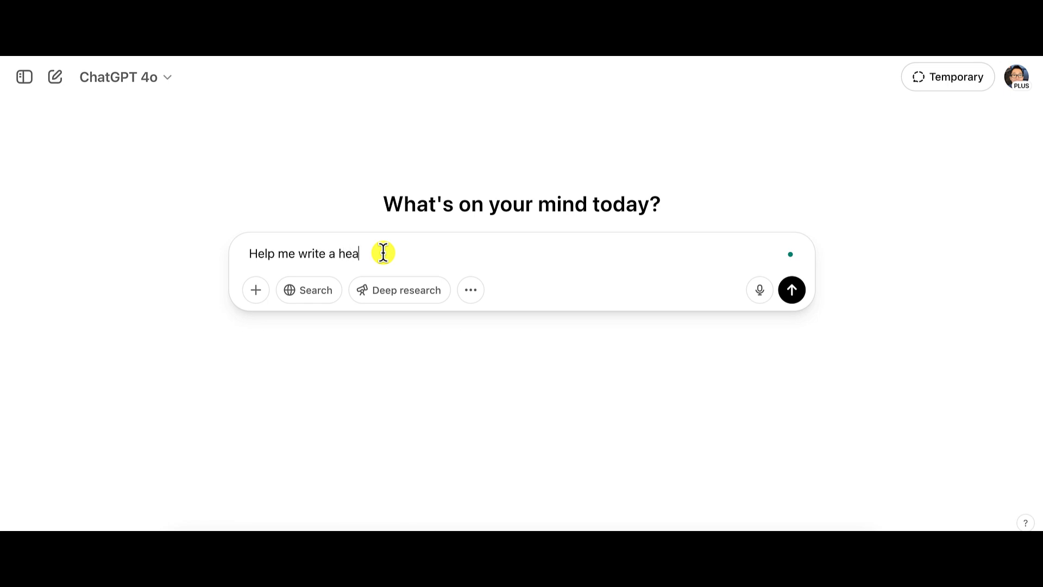
pyautogui.write('dline and subheadline for')
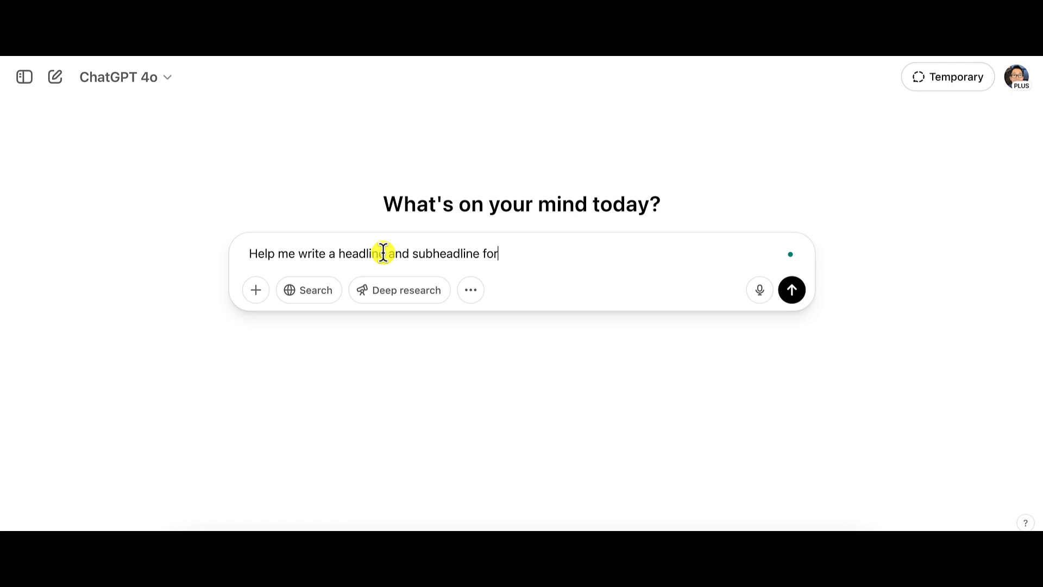
pyautogui.write(' my lead magnet landin')
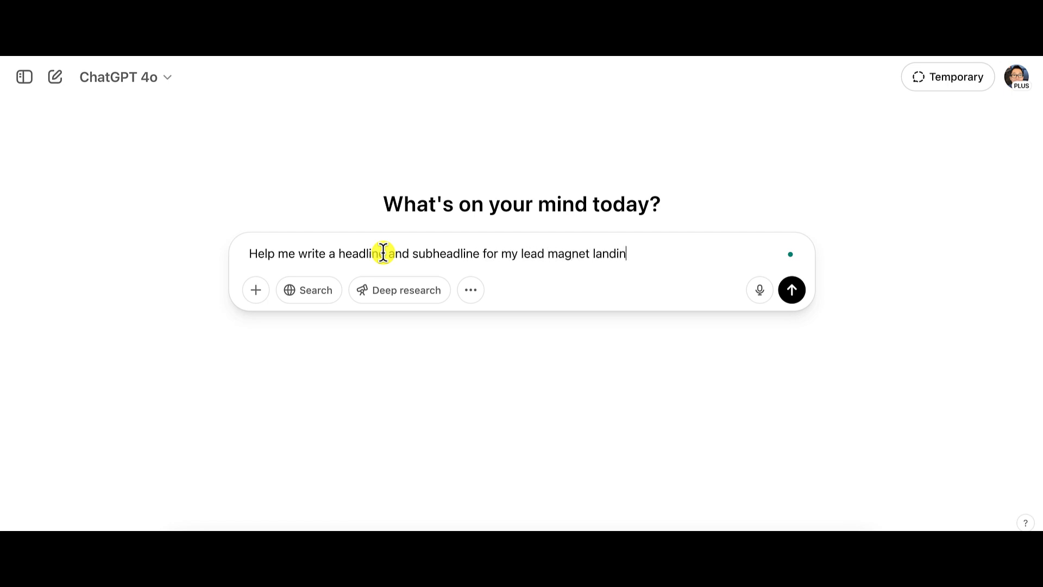
pyautogui.write('g page ')
pyautogui.write('here i')
pyautogui.press('BackSpace')
pyautogui.press('BackSpace')
pyautogui.press('BackSpace')
pyautogui.press('BackSpace')
pyautogui.press('BackSpace')
pyautogui.press('BackSpace')
# Continue the prompt with "Here is the copy from that lead magnet to help you:" followed by a blank line.
pyautogui.write('Here is the copy')
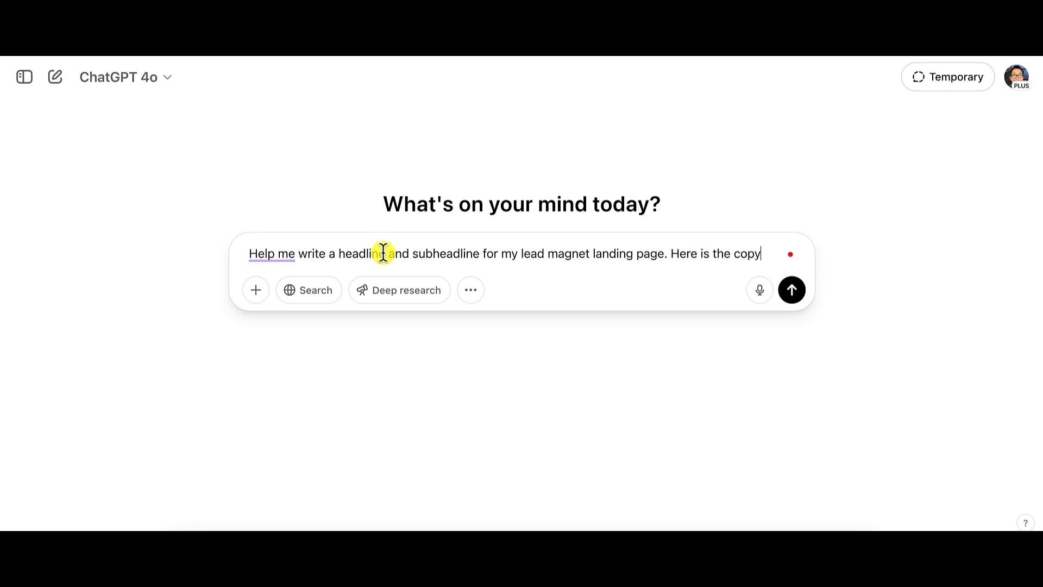
pyautogui.write(' form')
pyautogui.press('BackSpace')
pyautogui.press('BackSpace')
pyautogui.press('BackSpace')
pyautogui.write('rom that lead ma')
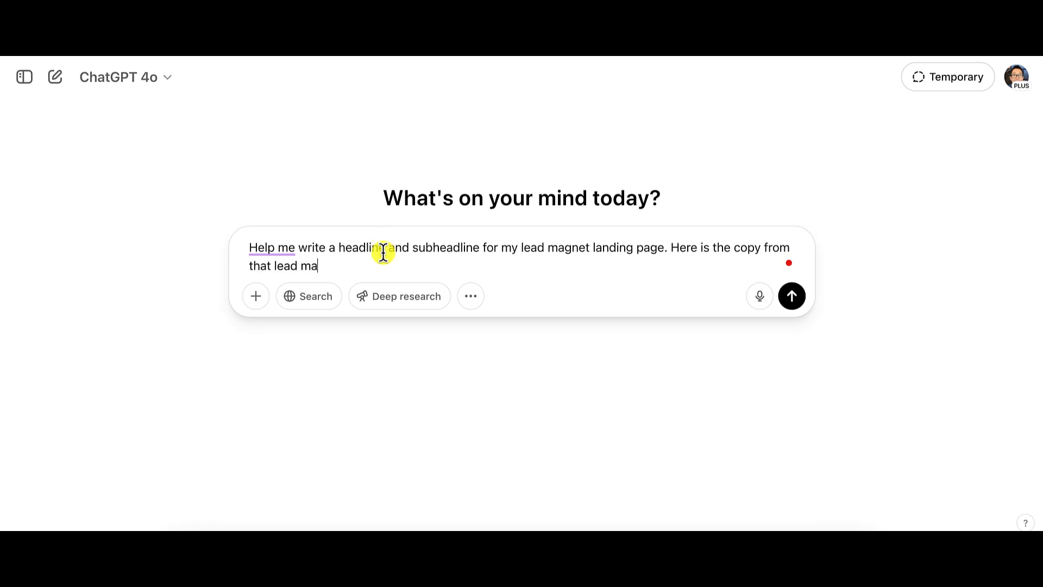
pyautogui.write('gnet. to')
pyautogui.press('BackSpace')
pyautogui.write('to help you:')
pyautogui.hotkey('shift', 'Return')
pyautogui.hotkey('shift', 'Return')
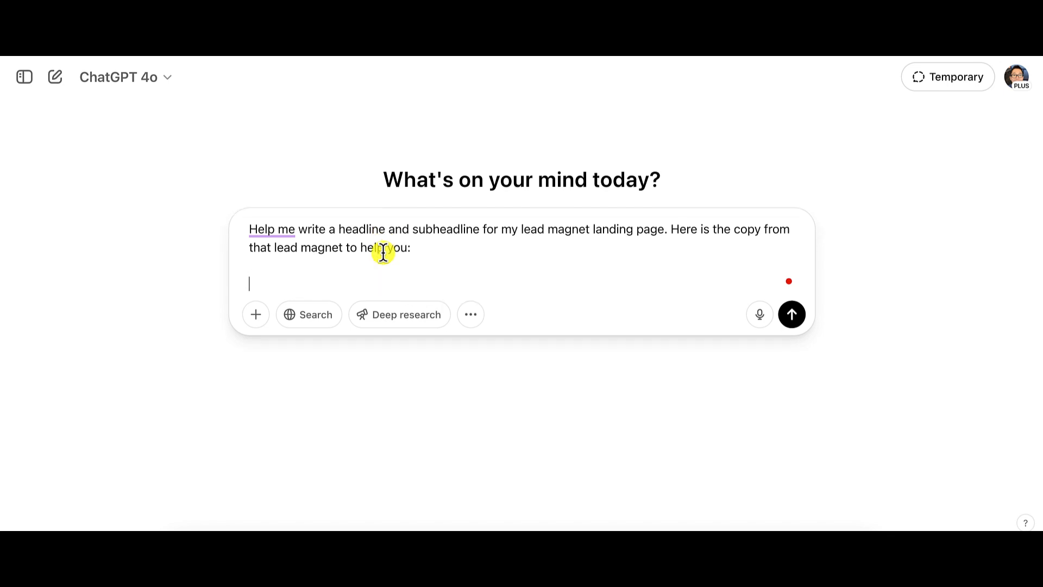
# Paste the copied lead magnet text below the prompt's instruction and check the pasted content.
pyautogui.hotkey('ctrl', 'v')
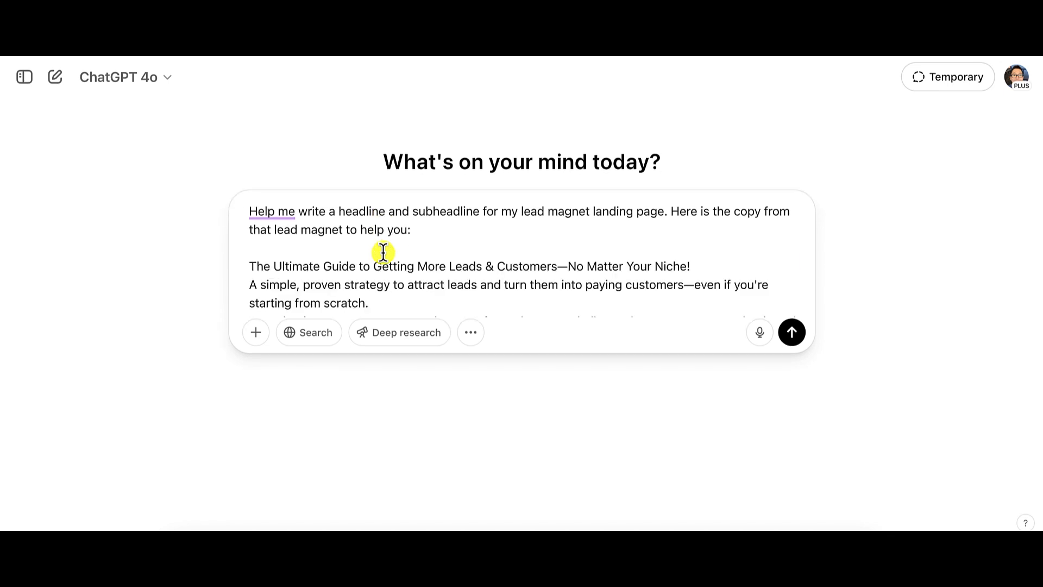
pyautogui.scroll(-5, 422, 239)
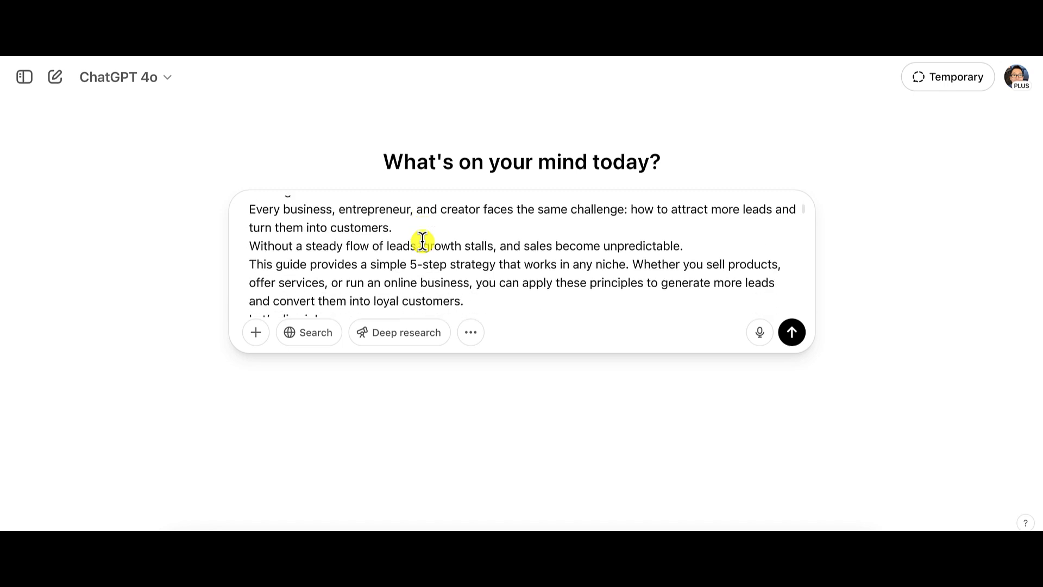
pyautogui.scroll(-20, 423, 242)
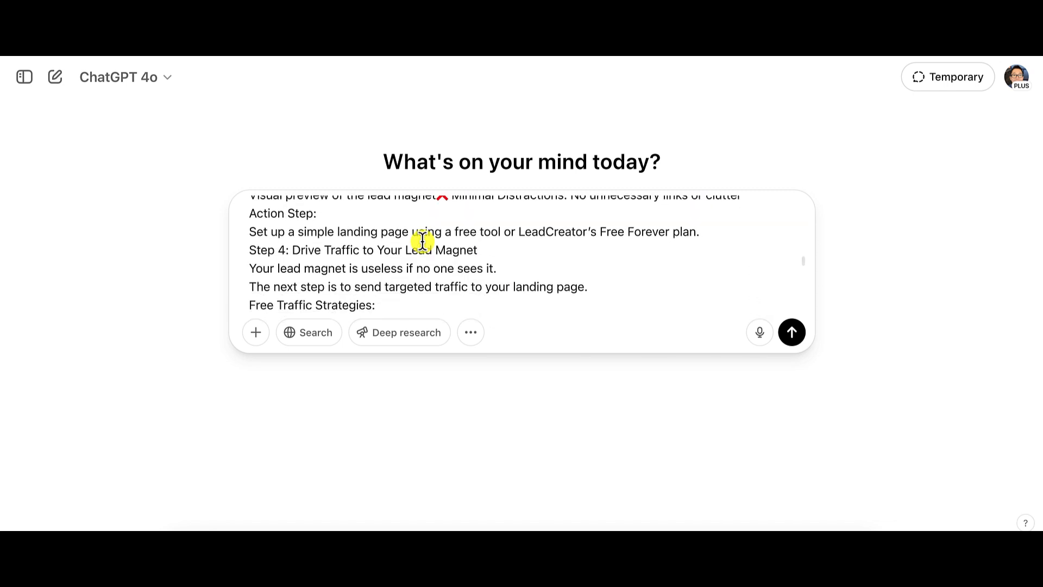
pyautogui.scroll(-10, 423, 241)
pyautogui.scroll(20, 422, 239)
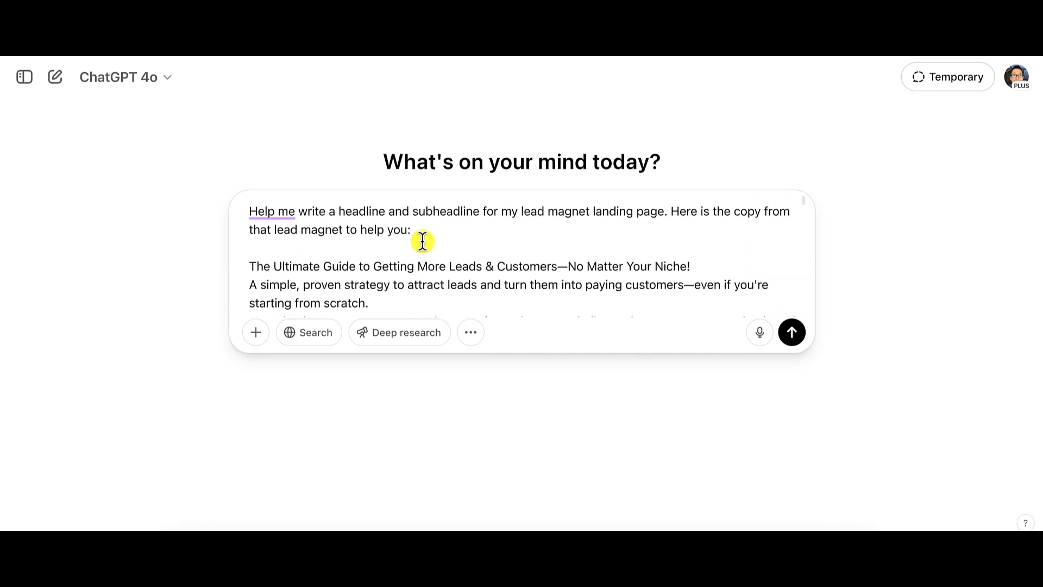
# Send the headline prompt with the lead magnet copy, check the reply and request "give me 5 more variations".
pyautogui.click(792, 332)
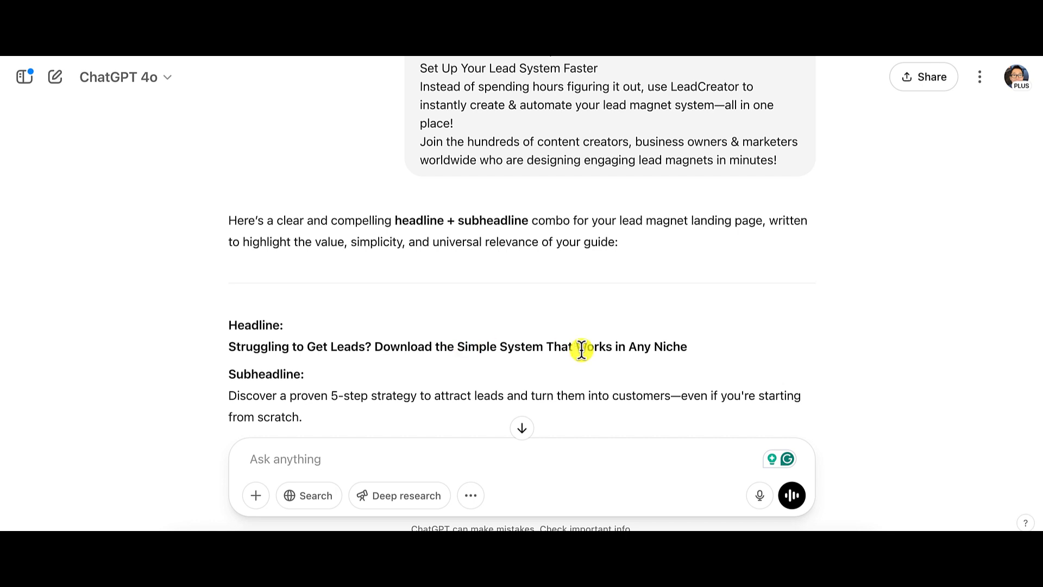
pyautogui.scroll(-3, 759, 362)
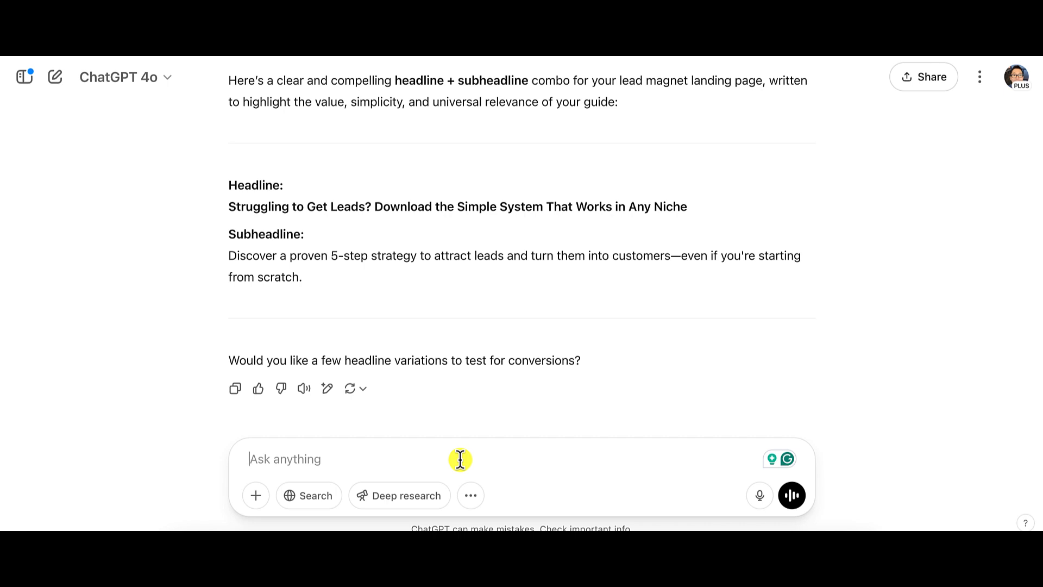
pyautogui.write('give me ')
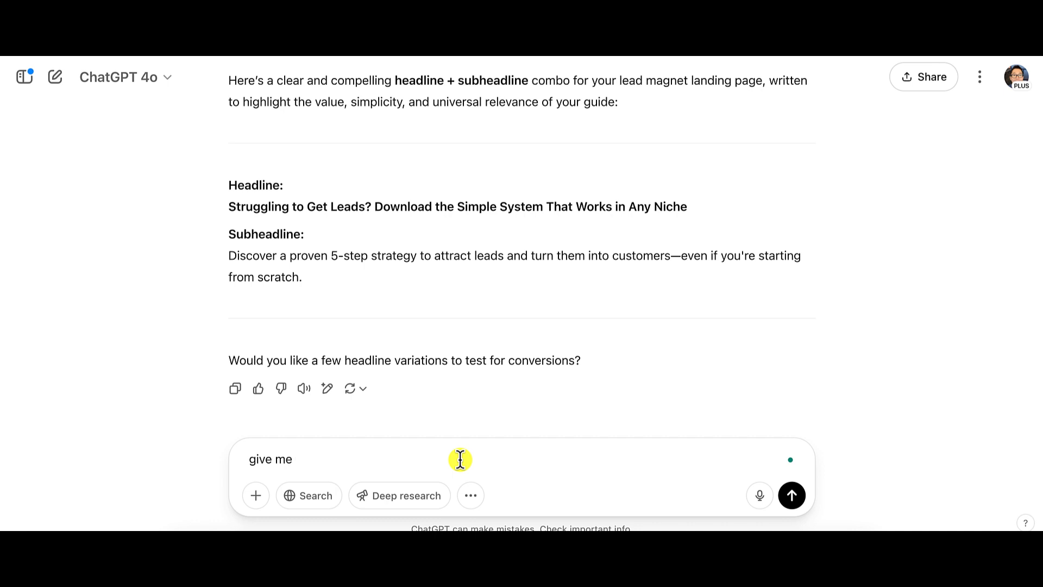
pyautogui.write('5 more variations')
pyautogui.press('Return')
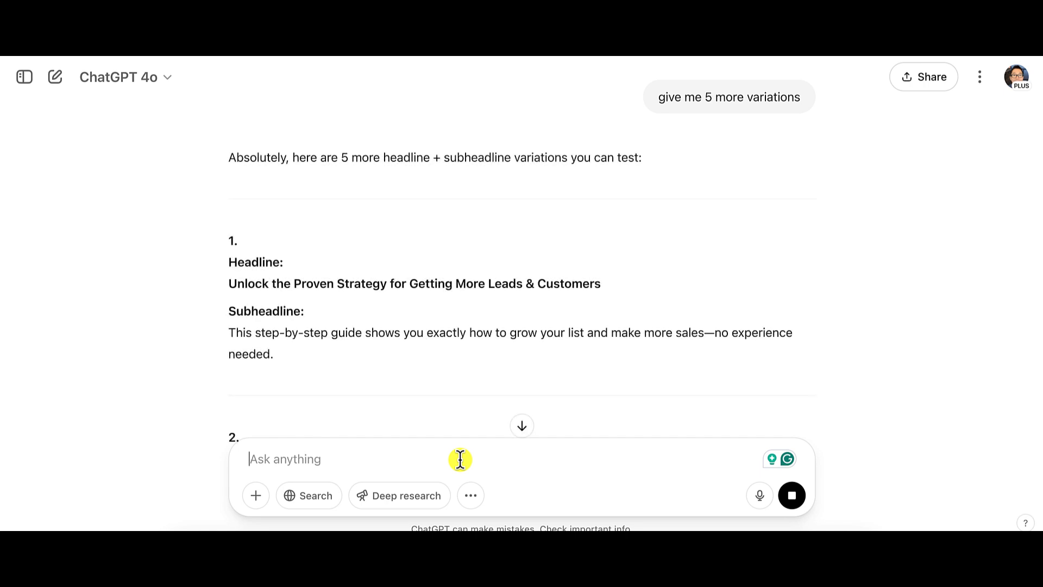
# Read through the five headline and subheadline variations to choose one for the landing page.
pyautogui.scroll(-3, 622, 366)
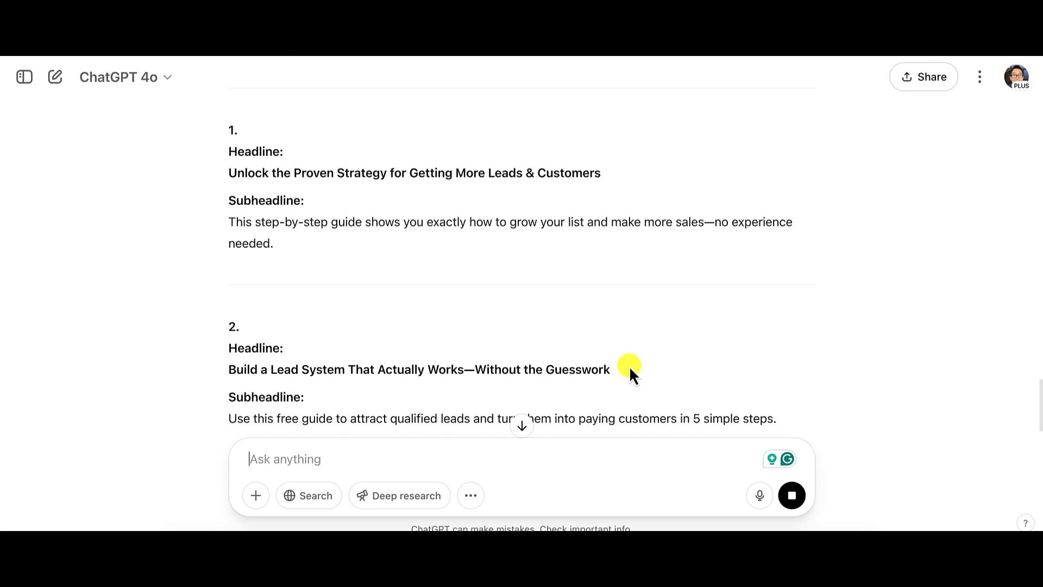
pyautogui.scroll(-5, 631, 366)
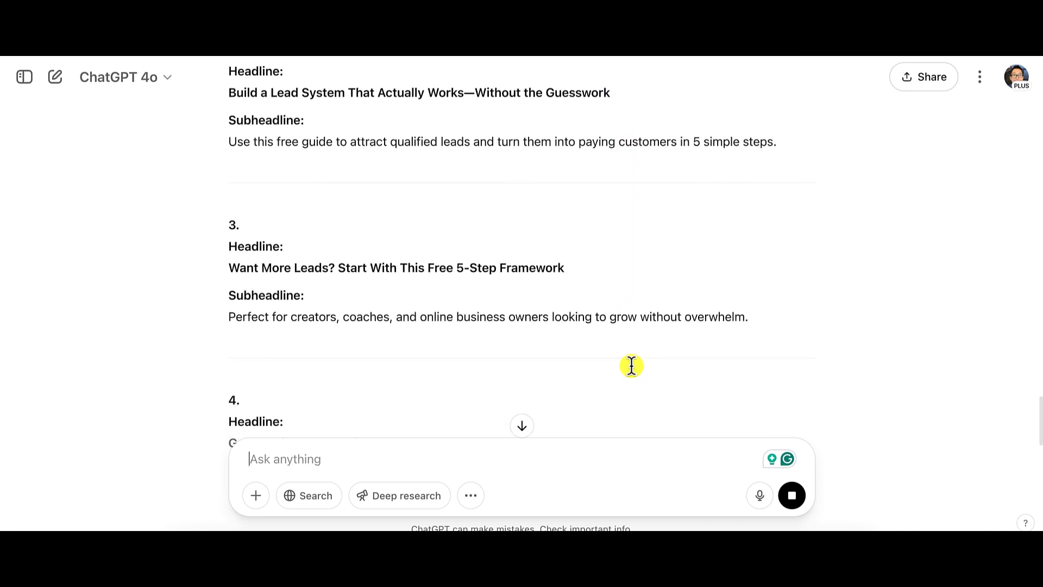
pyautogui.scroll(-2, 631, 366)
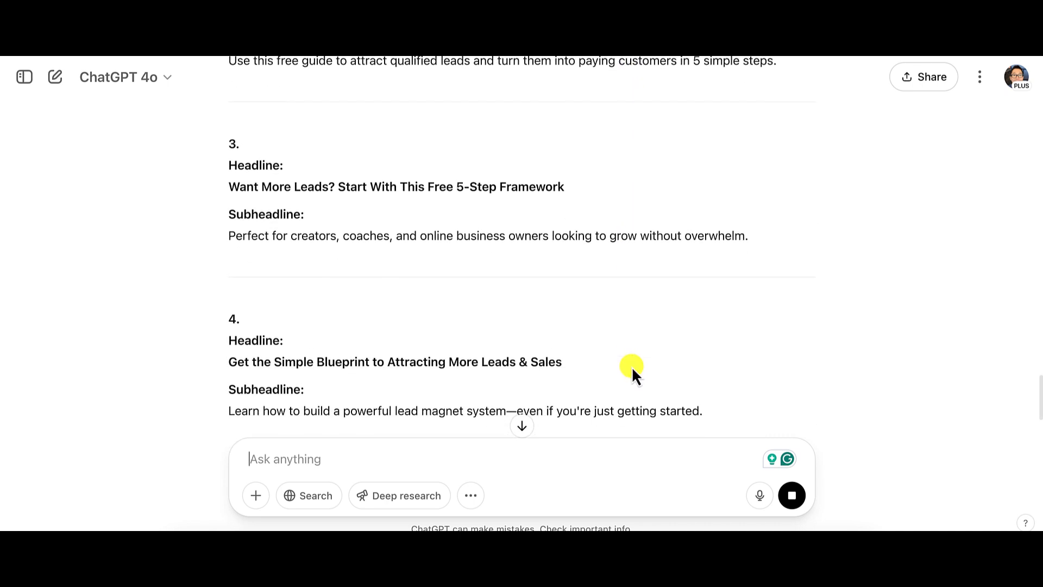
pyautogui.scroll(-4, 631, 366)
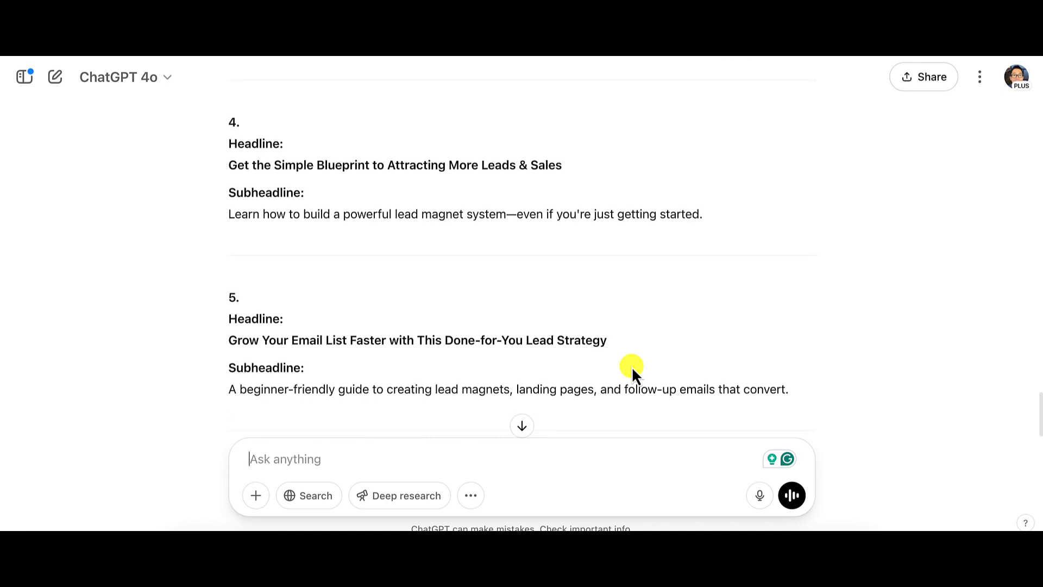
pyautogui.scroll(-3, 631, 367)
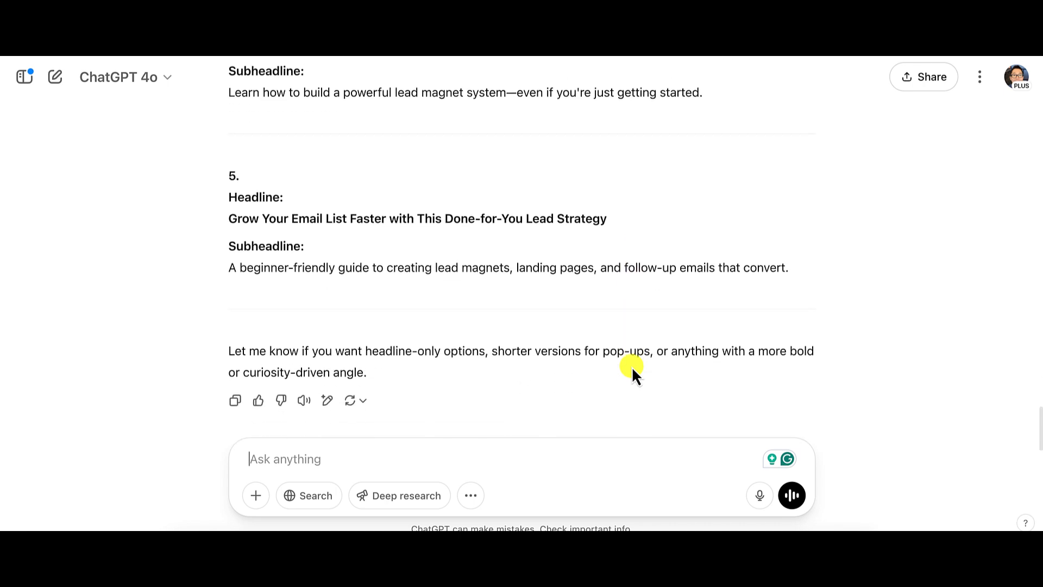
pyautogui.scroll(3, 631, 366)
pyautogui.scroll(6, 632, 366)
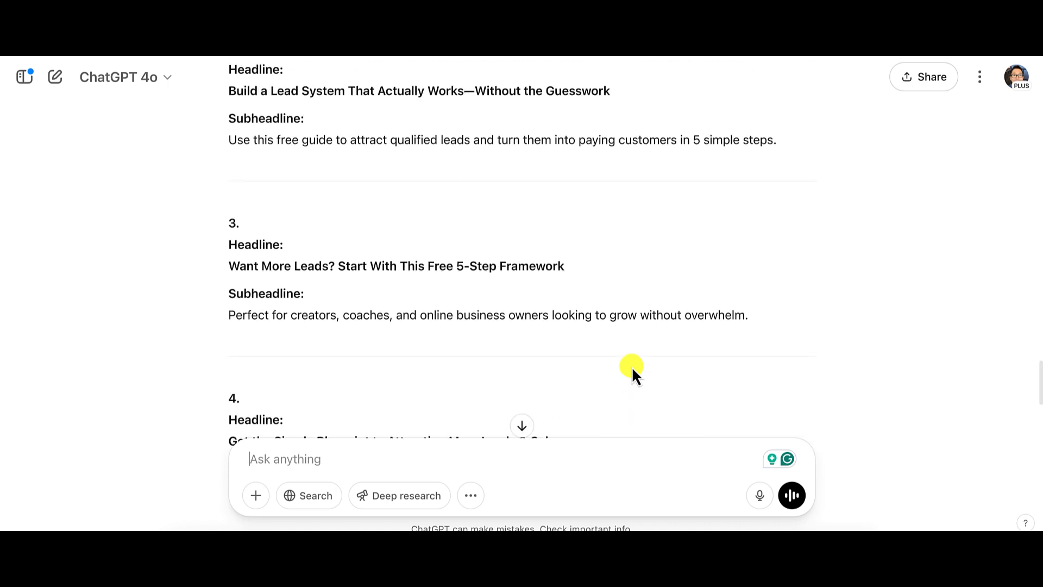
pyautogui.scroll(6, 633, 368)
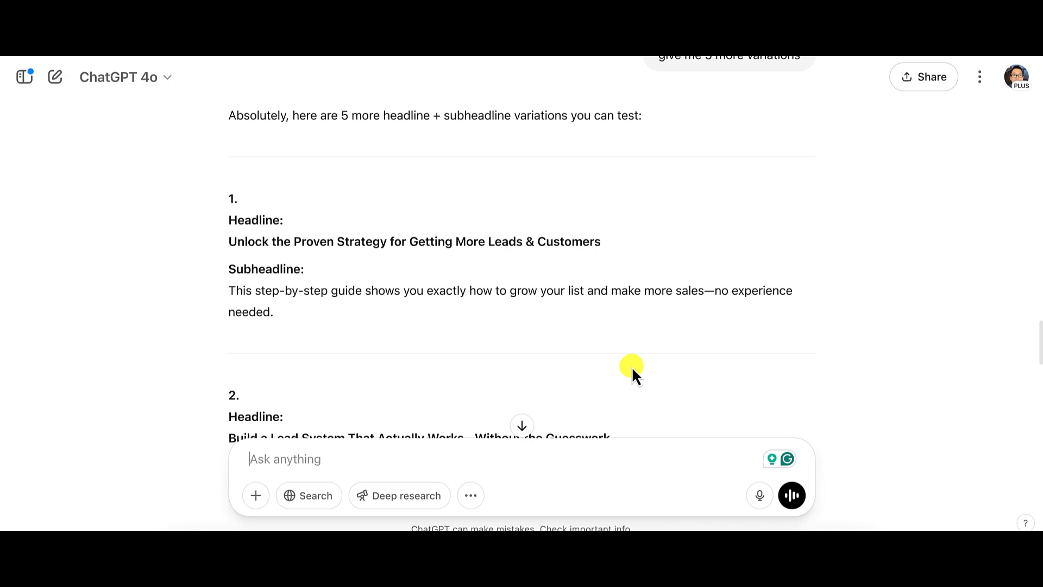
pyautogui.scroll(1, 632, 367)
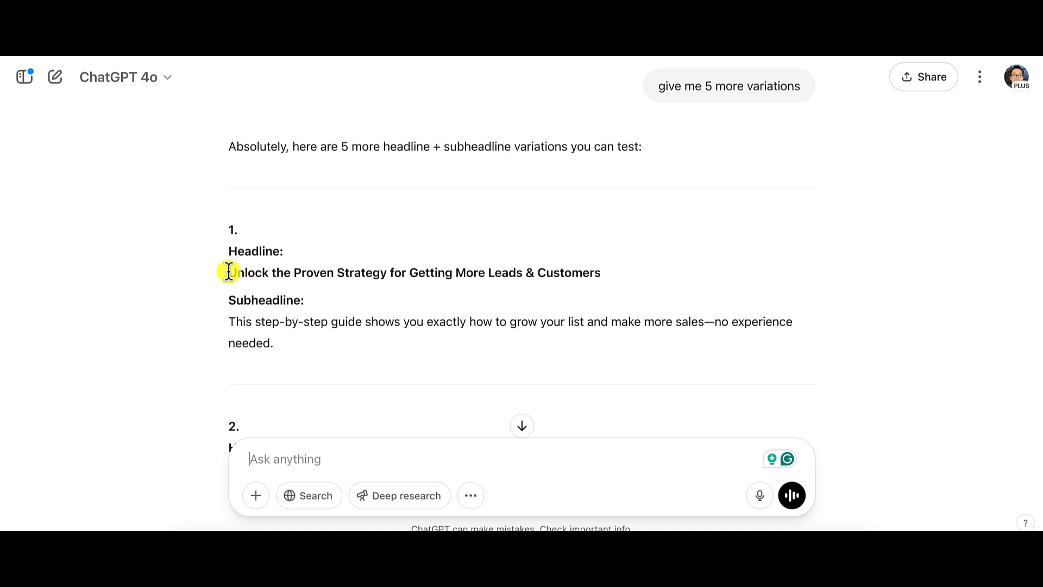
# Copy the headline "Unlock the Proven Strategy for Getting More Leads & Customers" and replace the page headline in the systeme.io editor with it.
pyautogui.moveTo(228, 271); pyautogui.dragTo(600, 273)
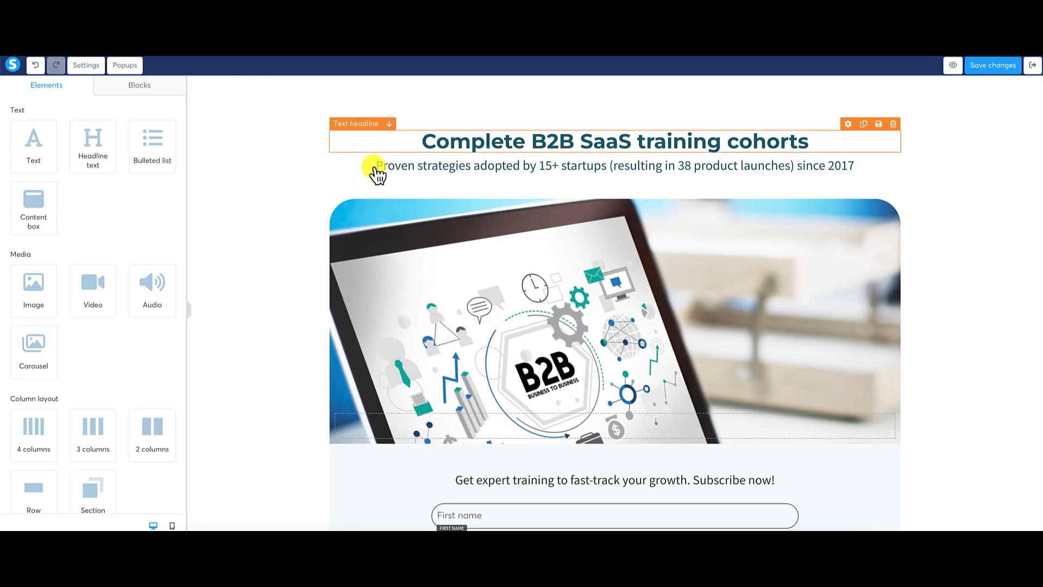
pyautogui.tripleClick(489, 144)
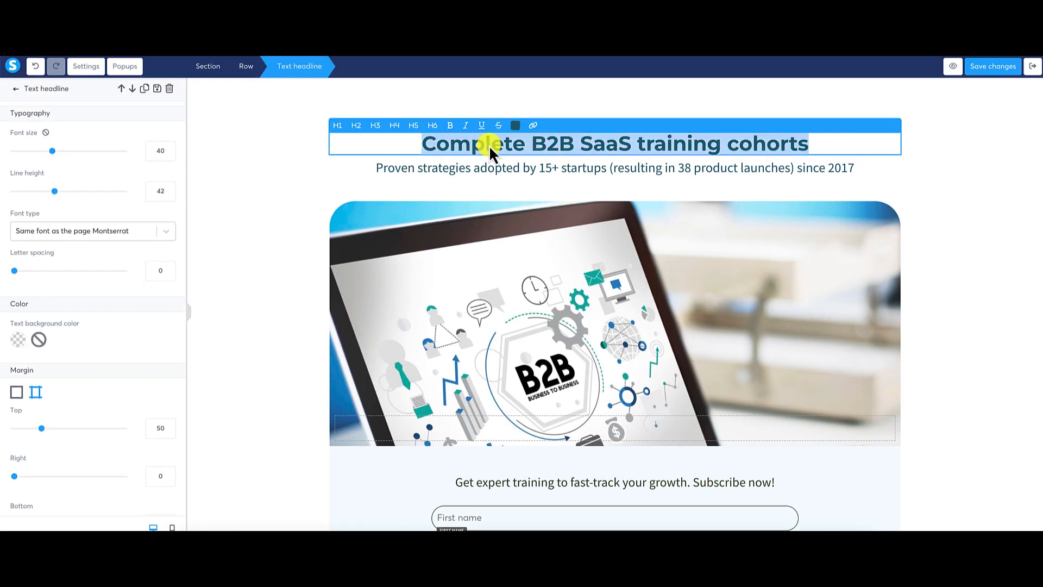
pyautogui.rightClick(489, 145)
pyautogui.click(569, 256)
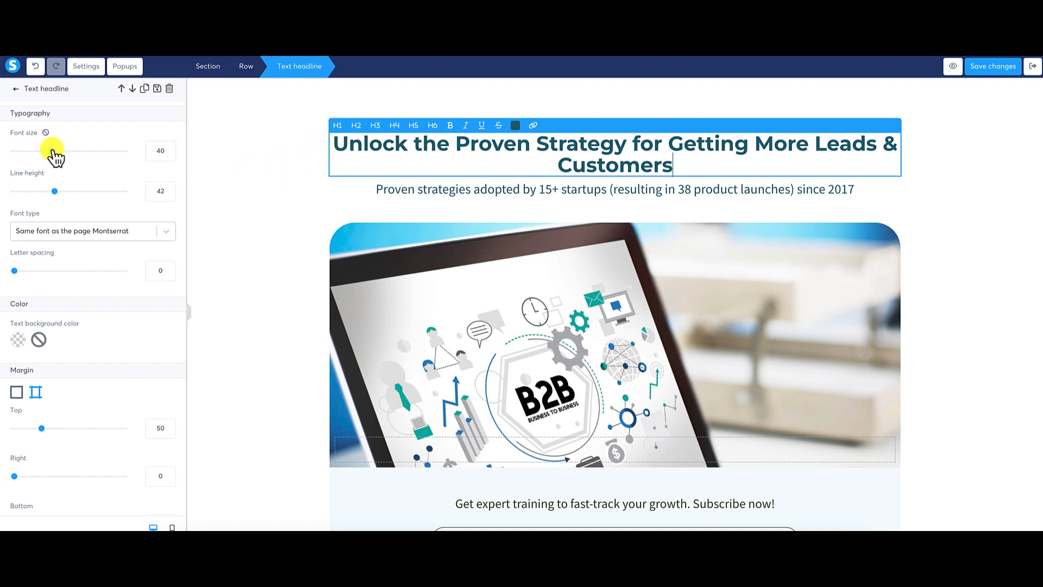
# Set the page headline's font size to 48 and its line height to 58.
pyautogui.moveTo(55, 152); pyautogui.dragTo(58, 154)
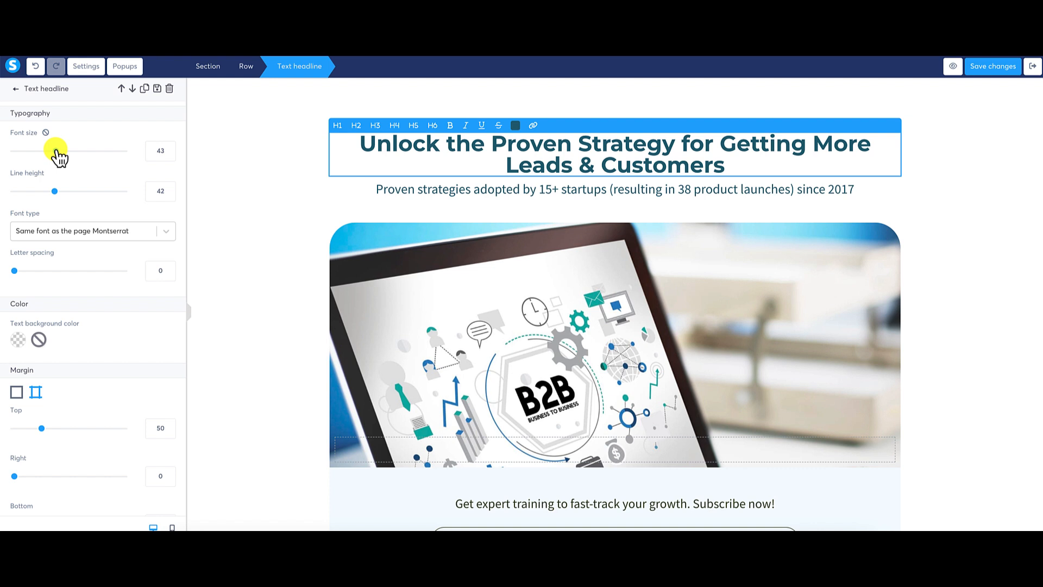
pyautogui.moveTo(55, 191); pyautogui.dragTo(67, 192)
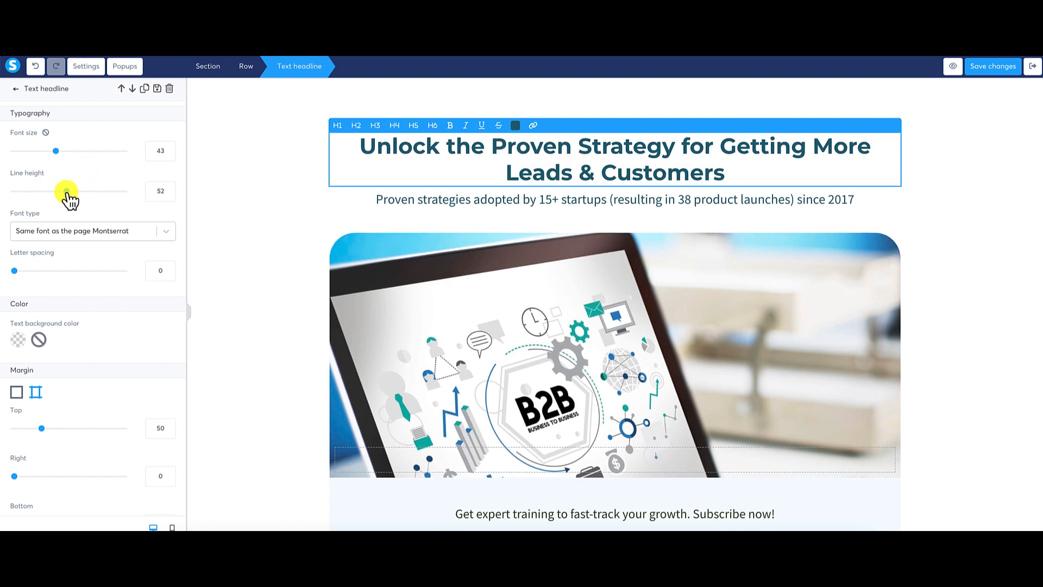
pyautogui.moveTo(61, 159); pyautogui.dragTo(63, 157)
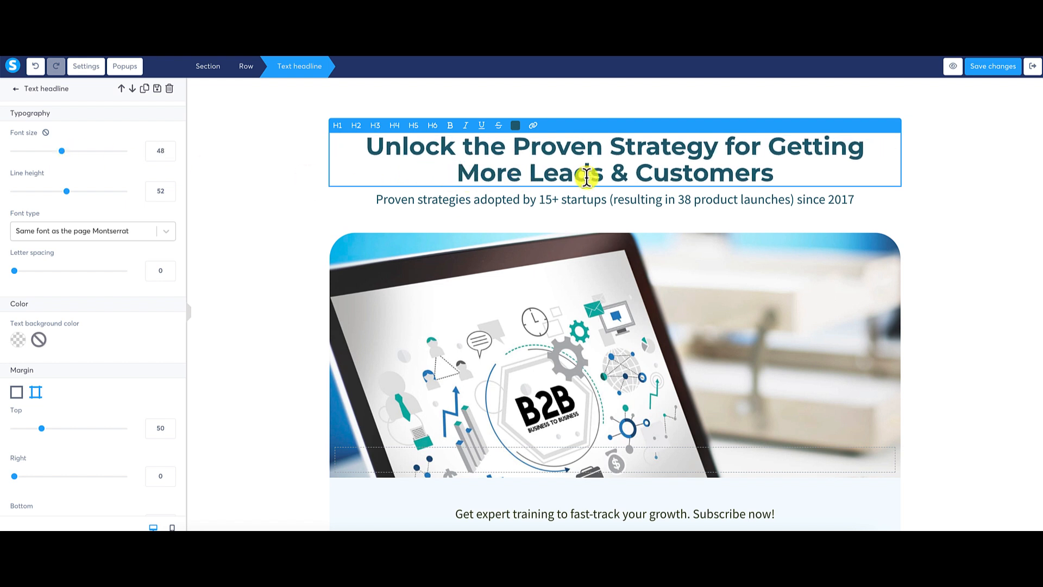
pyautogui.moveTo(69, 191); pyautogui.dragTo(74, 191)
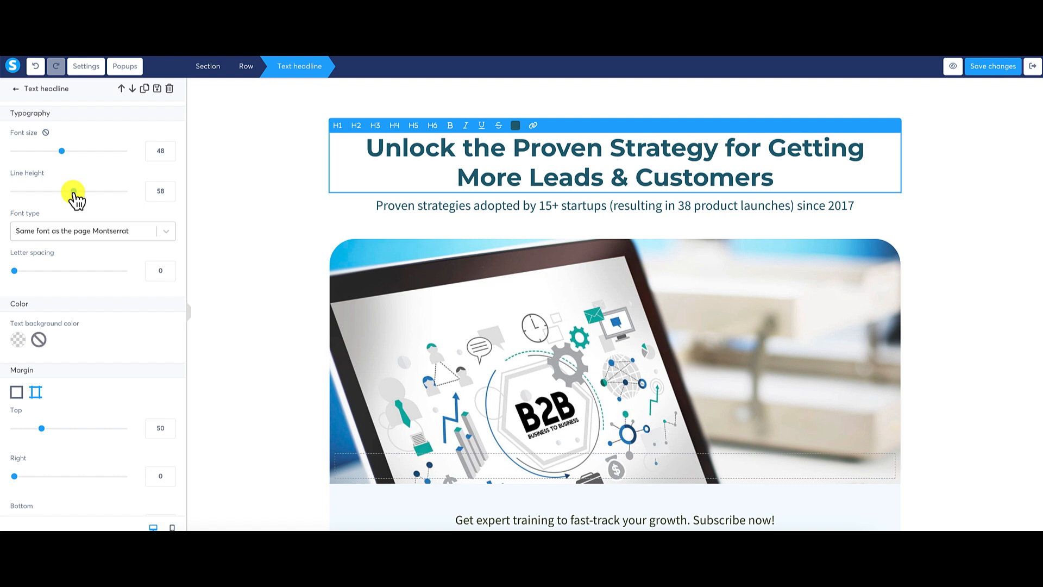
pyautogui.click(972, 210)
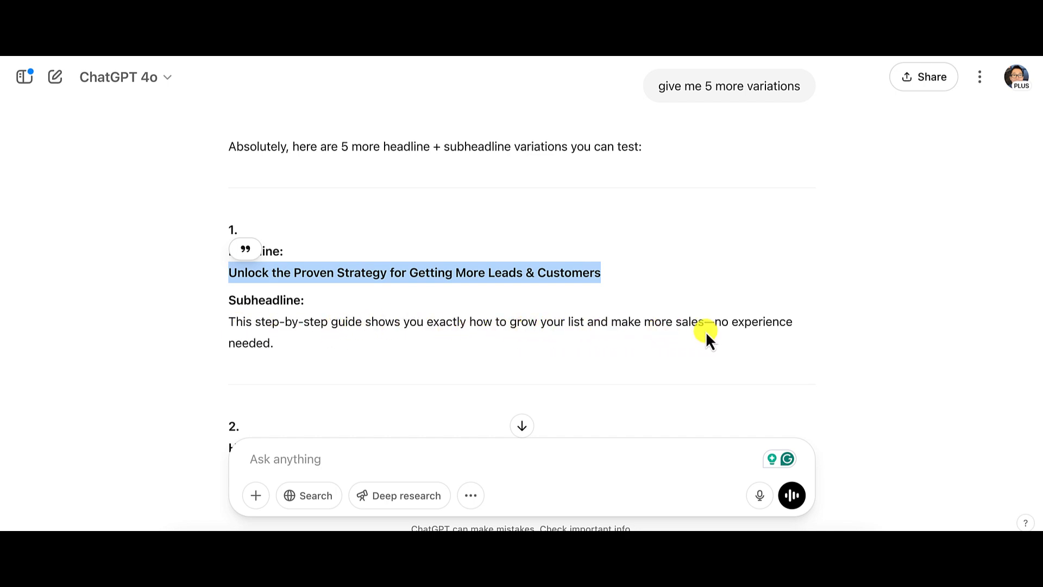
# Copy the first variation's subheadline from ChatGPT and replace the text under the page headline in systeme.io with it, matching the existing style.
pyautogui.moveTo(229, 321); pyautogui.dragTo(275, 338)
pyautogui.press('super+c')
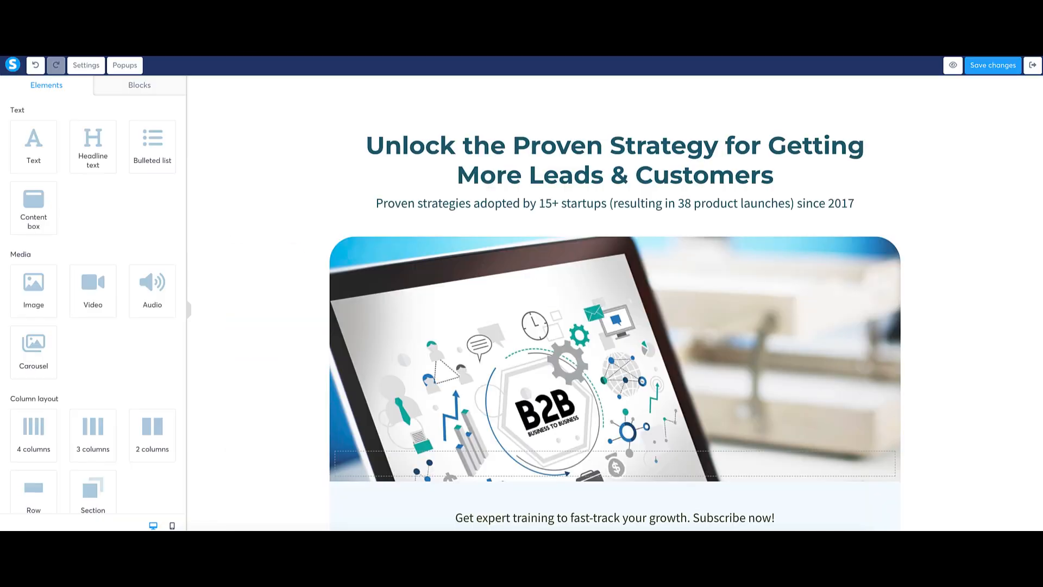
pyautogui.click(456, 209)
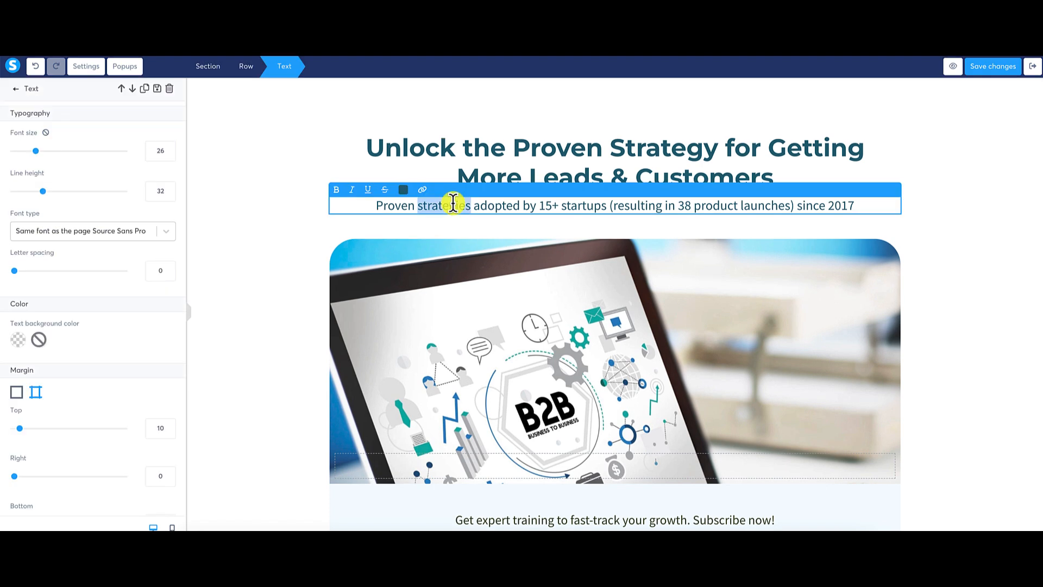
pyautogui.tripleClick(460, 204)
pyautogui.rightClick(464, 205)
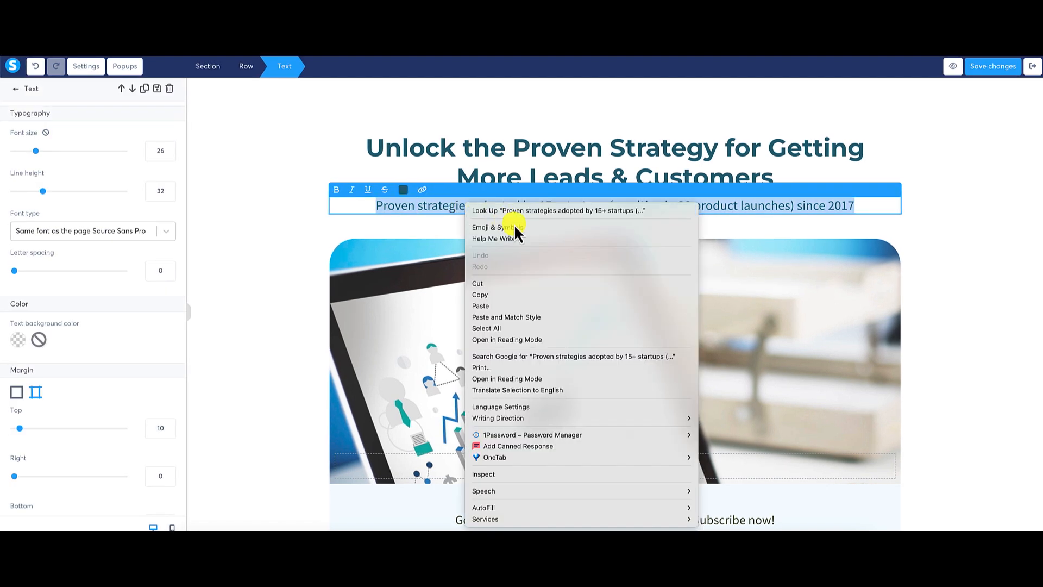
pyautogui.click(545, 318)
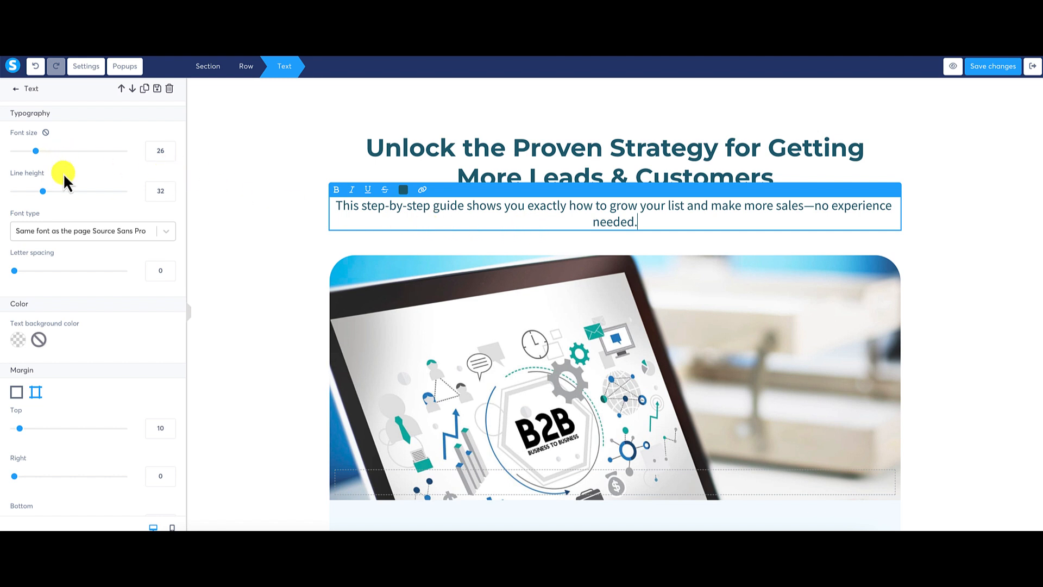
# Set the subheadline's line height to 35 and its font size to 30, and compare it with the headline.
pyautogui.moveTo(45, 195); pyautogui.dragTo(45, 187)
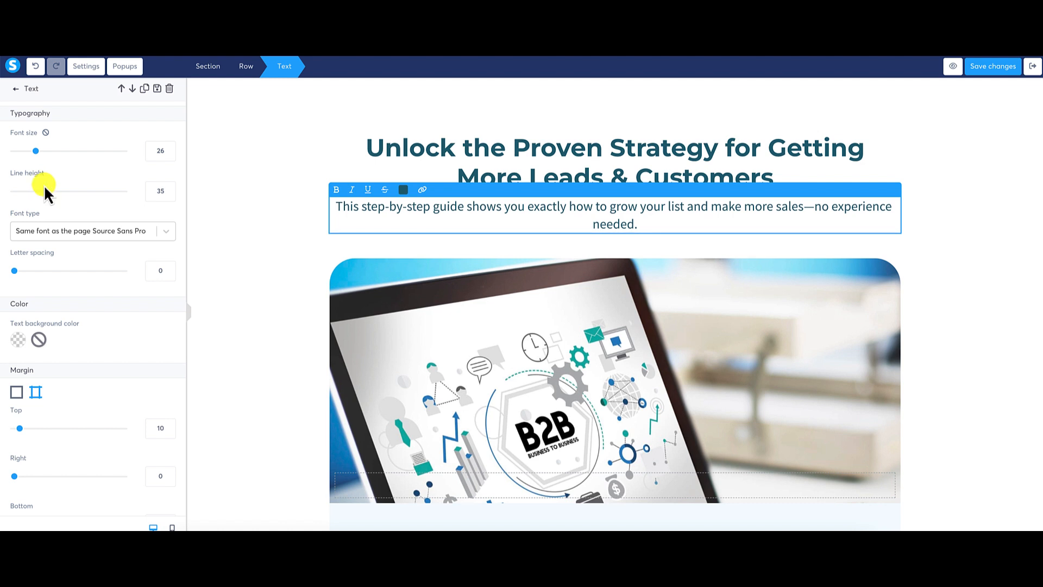
pyautogui.moveTo(35, 151); pyautogui.dragTo(40, 151)
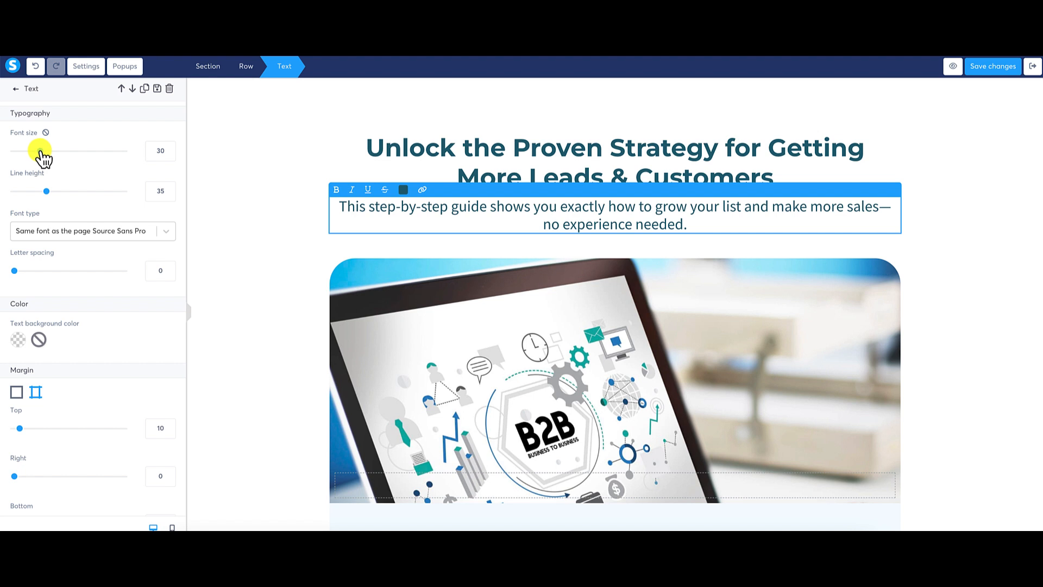
pyautogui.click(505, 155)
pyautogui.click(503, 152)
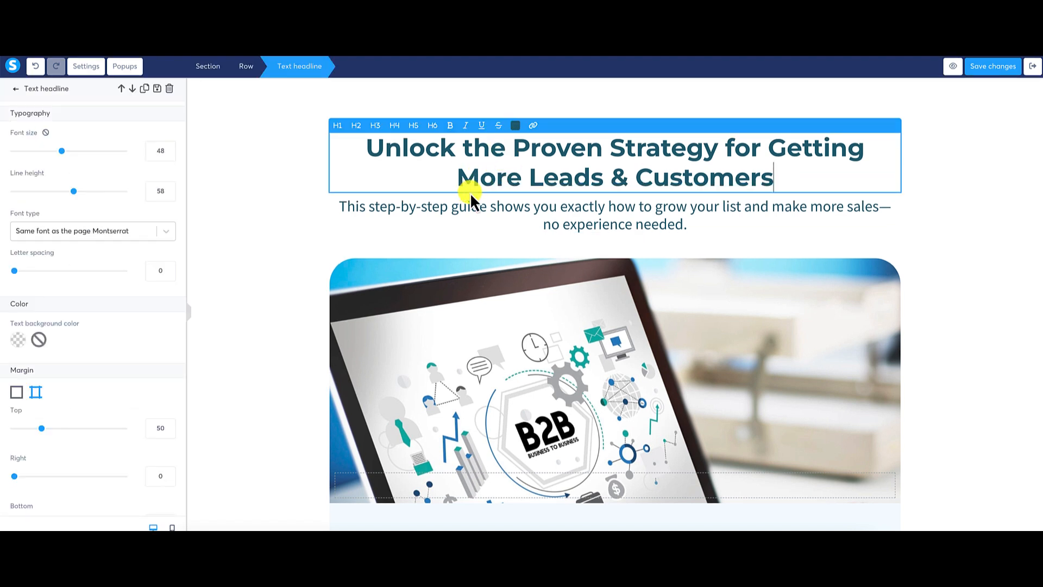
pyautogui.click(479, 207)
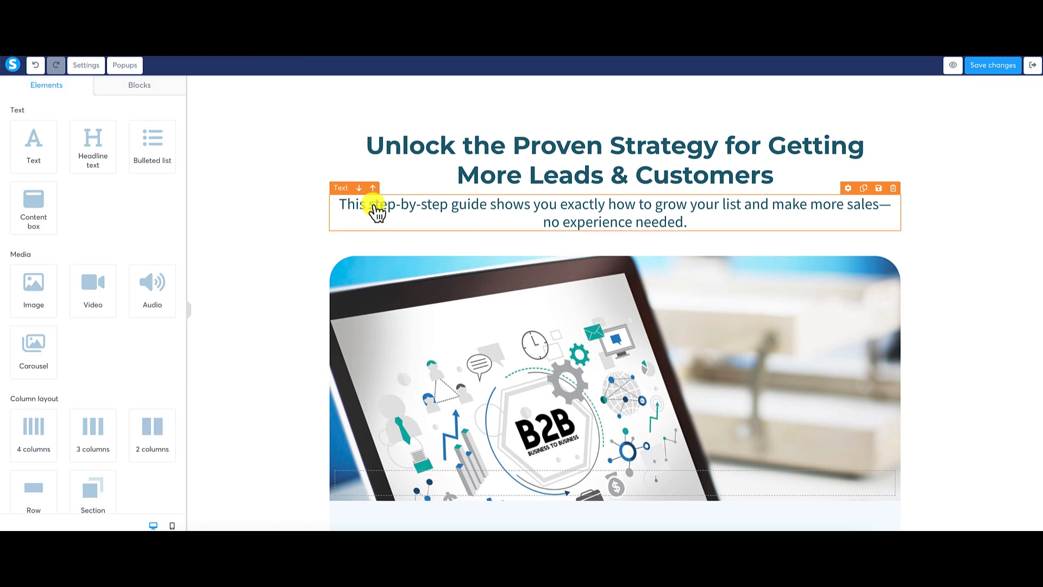
# Set the subheadline's top margin to 24 to add space below the headline.
pyautogui.click(416, 212)
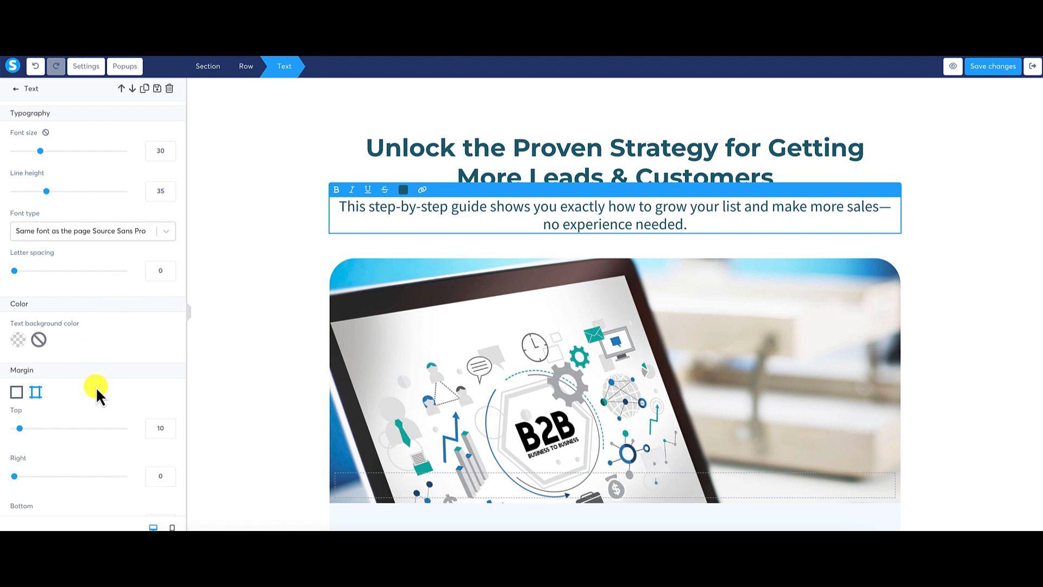
pyautogui.scroll(-2, 86, 386)
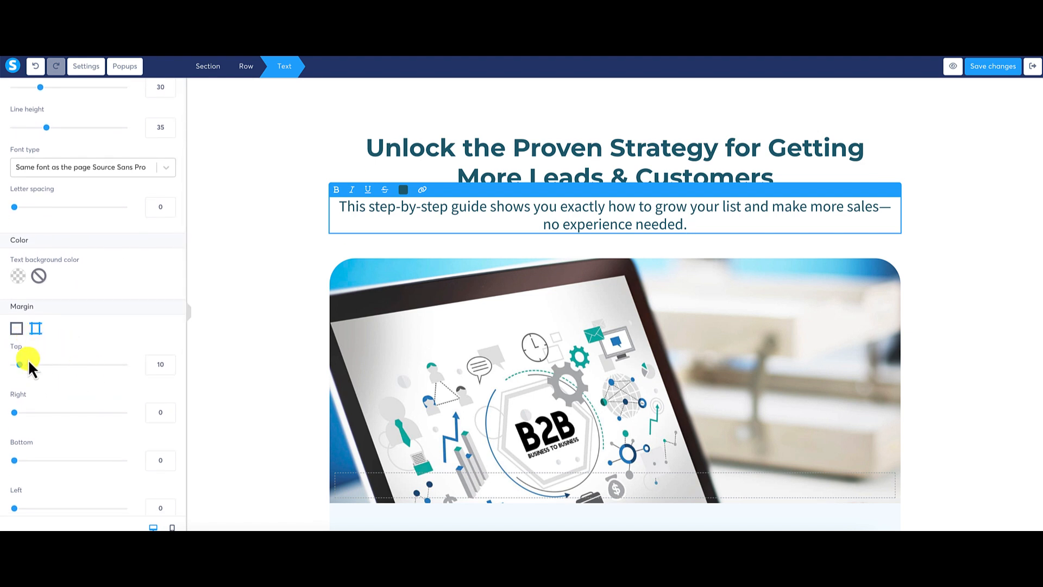
pyautogui.moveTo(20, 365); pyautogui.dragTo(27, 364)
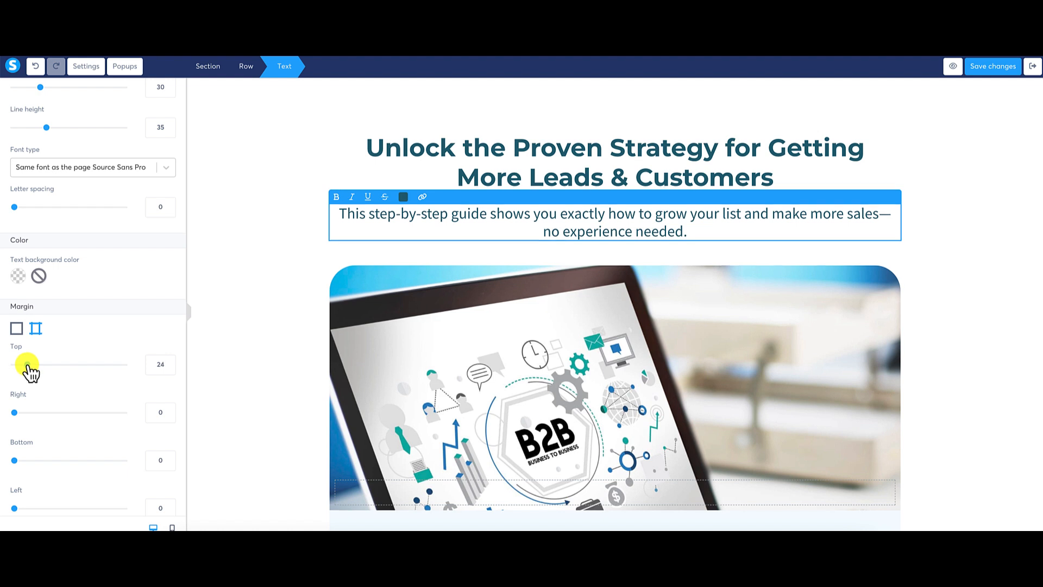
pyautogui.click(252, 301)
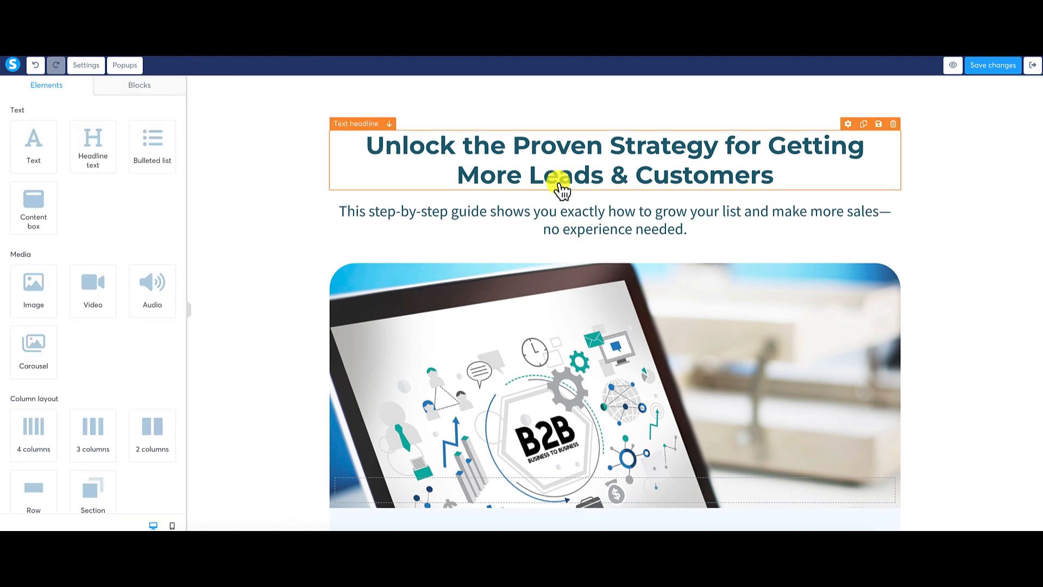
# Review the opt-in form, then ask ChatGPT: "I have an opt-in form. Brainstorm 5 different call to action titles".
pyautogui.scroll(-3, 965, 276)
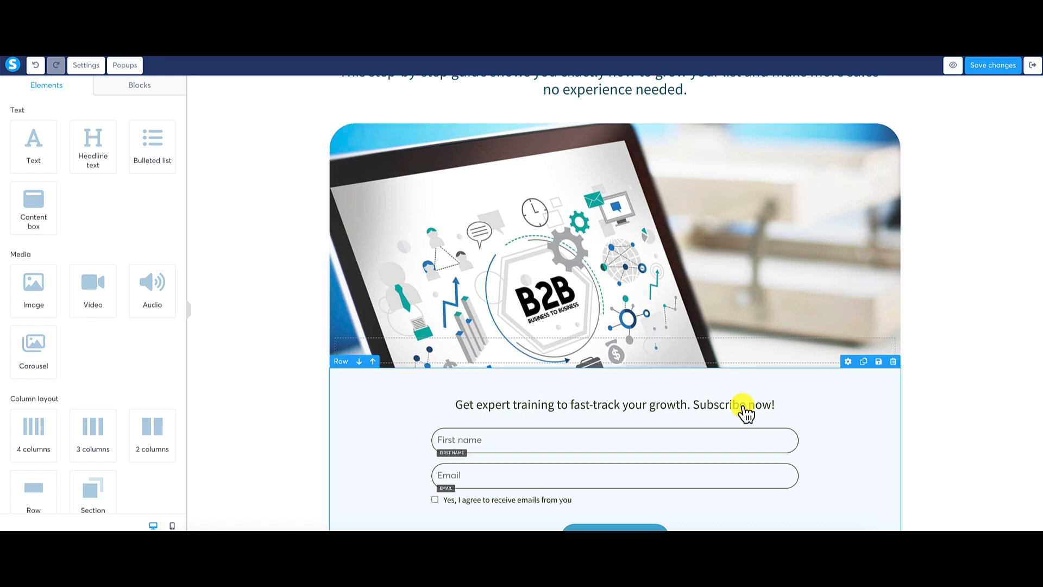
pyautogui.scroll(-2, 744, 409)
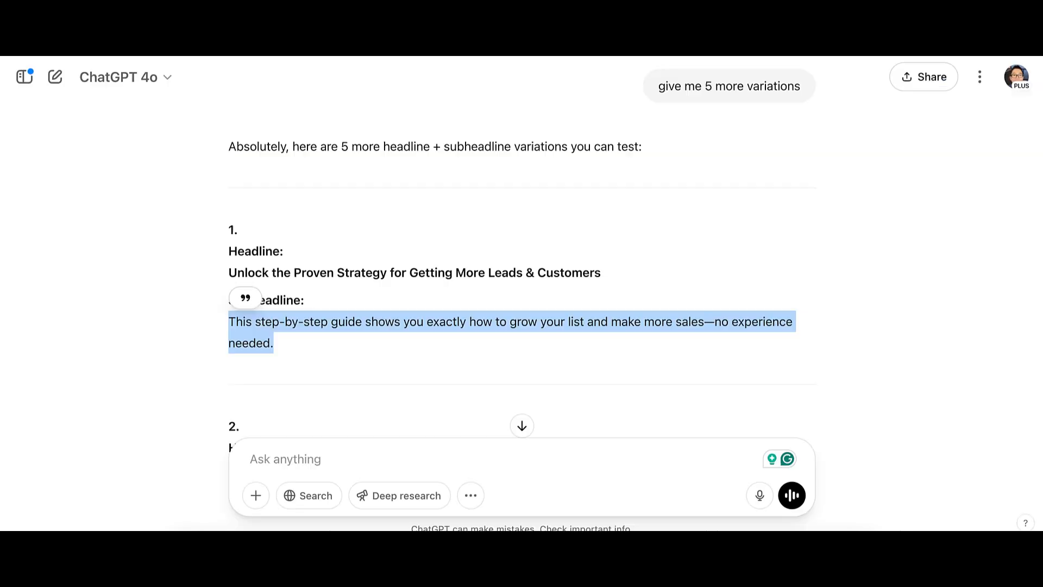
pyautogui.click(336, 453)
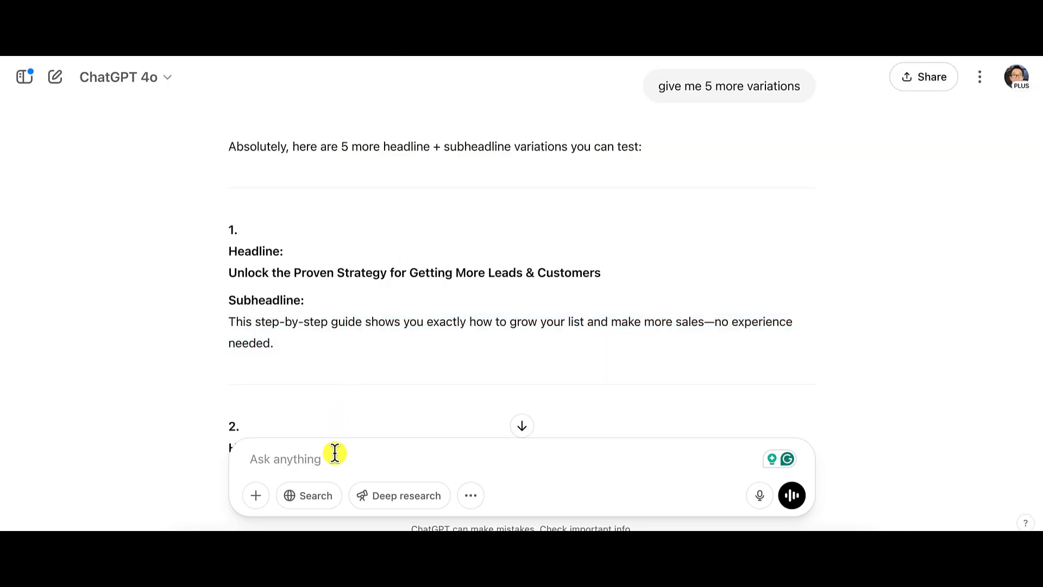
pyautogui.write('I have an op')
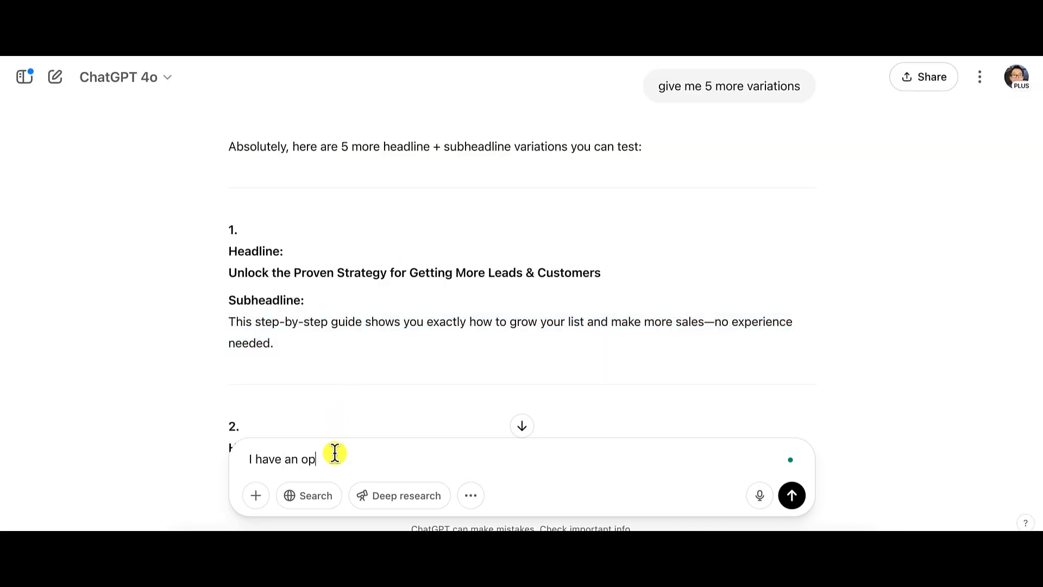
pyautogui.write('t-in form. ')
pyautogui.write('Com')
pyautogui.write('e up')
pyautogui.press('BackSpace')
pyautogui.press('BackSpace')
pyautogui.press('BackSpace')
pyautogui.press('BackSpace')
pyautogui.press('BackSpace')
pyautogui.press('BackSpace')
pyautogui.write('Brainstorm 5 ')
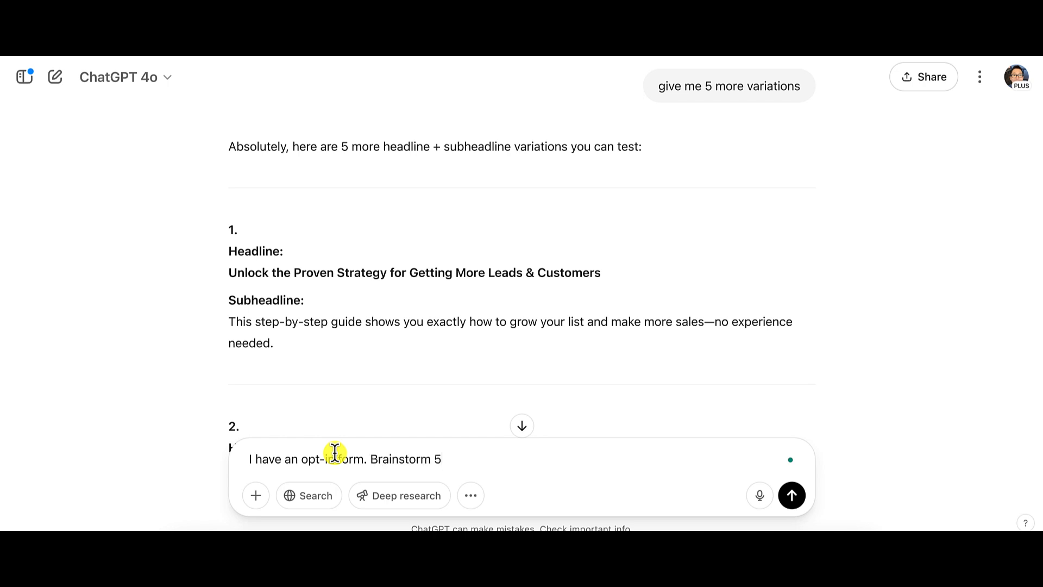
pyautogui.write('different call to actions')
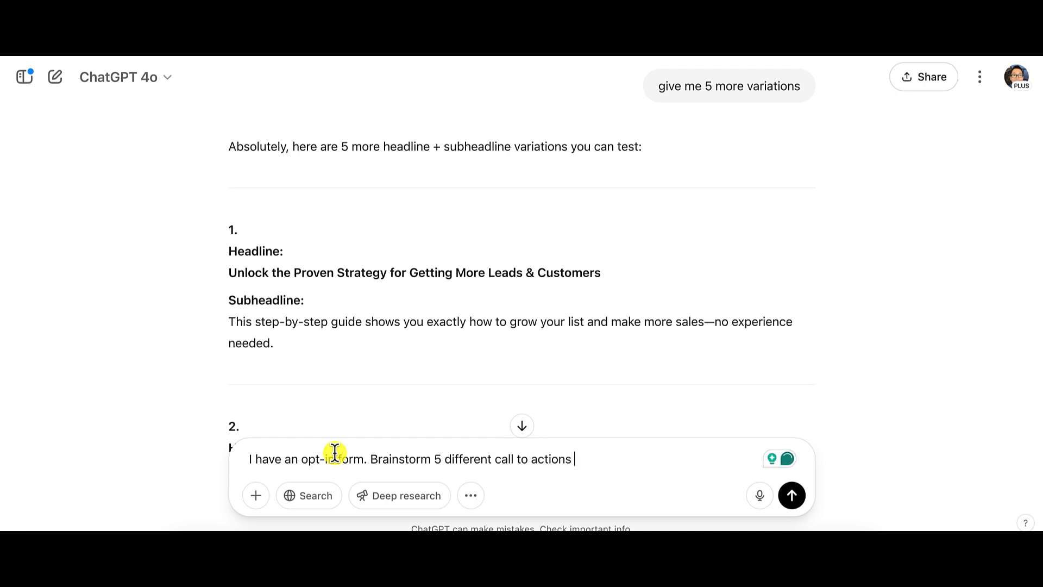
pyautogui.press('BackSpace')
pyautogui.write('the')
pyautogui.press('BackSpace')
pyautogui.press('BackSpace')
pyautogui.write('title')
pyautogui.press('BackSpace')
pyautogui.press('BackSpace')
pyautogui.write('itles')
pyautogui.press('Return')
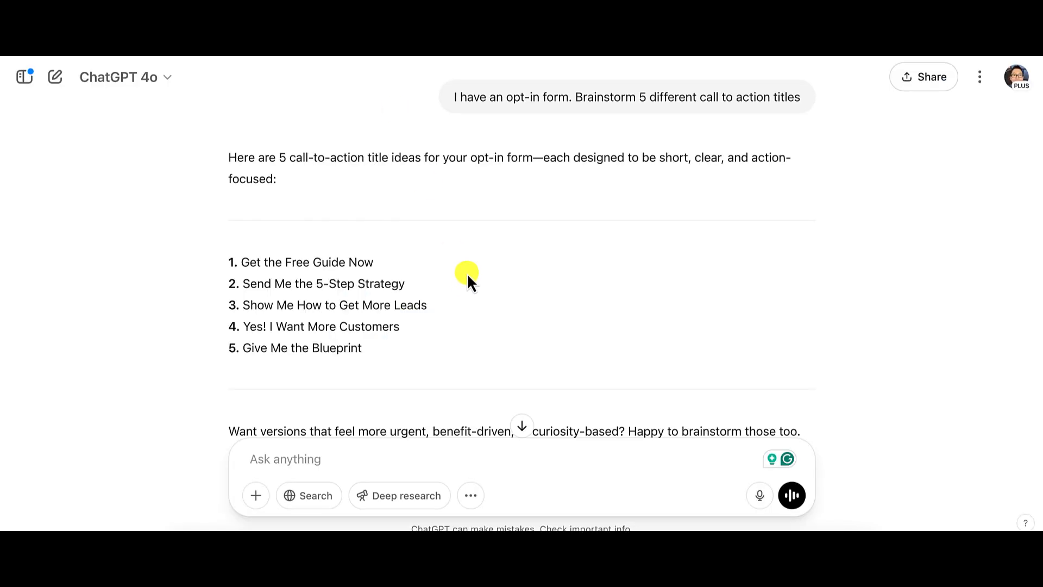
# Ask ChatGPT to rework the call-to-action titles with the prompt "Make it more urgent and in a benefit".
pyautogui.scroll(-3, 468, 272)
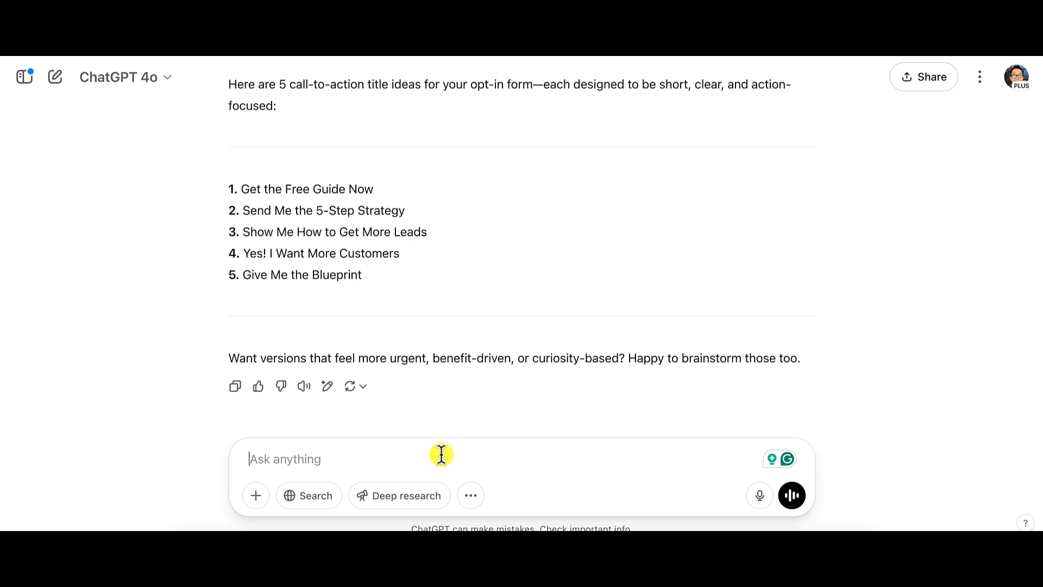
pyautogui.write('Make it more urgetn')
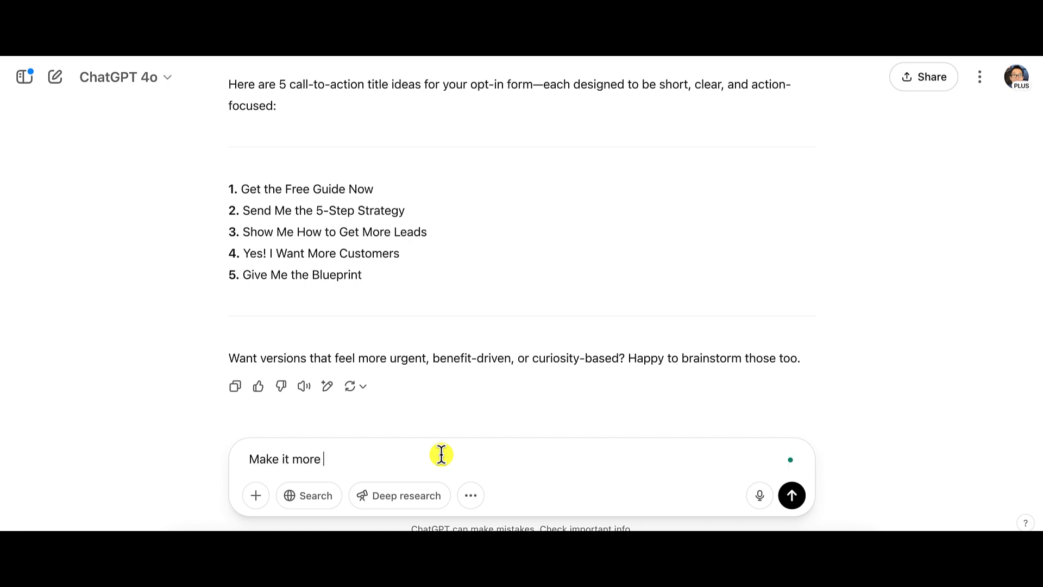
pyautogui.press('BackSpace')
pyautogui.press('BackSpace')
pyautogui.write('nt and')
pyautogui.press('BackSpace')
pyautogui.press('BackSpace')
pyautogui.write('nd in a be')
pyautogui.write('ne')
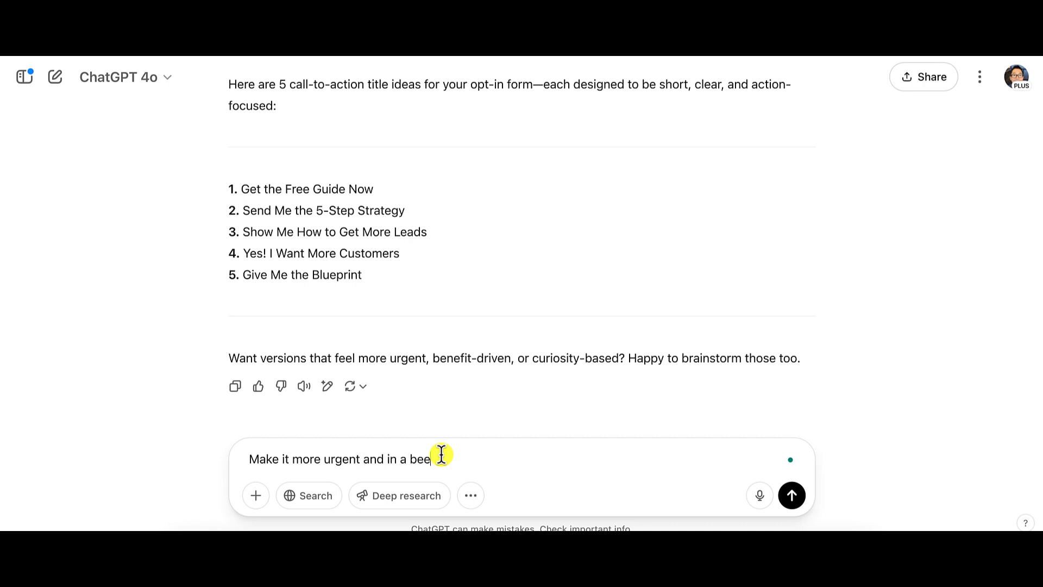
pyautogui.write('fit')
pyautogui.press('Return')
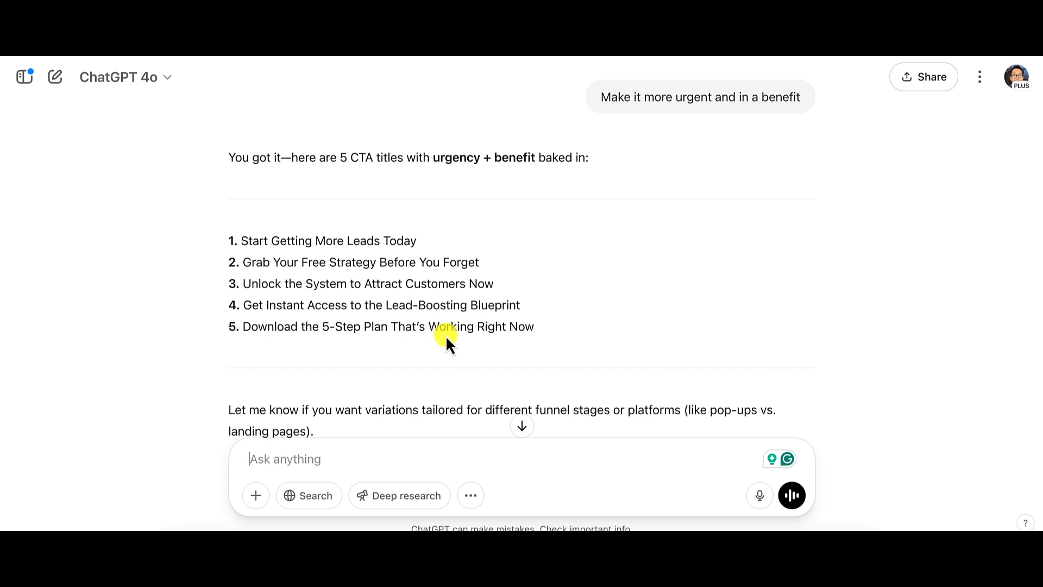
# Copy "Download the 5-Step Plan That's Working Right Now" from ChatGPT and replace the opt-in form's title in systeme.io with it, matching the existing style.
pyautogui.moveTo(242, 327); pyautogui.dragTo(533, 328)
pyautogui.press('super+c')
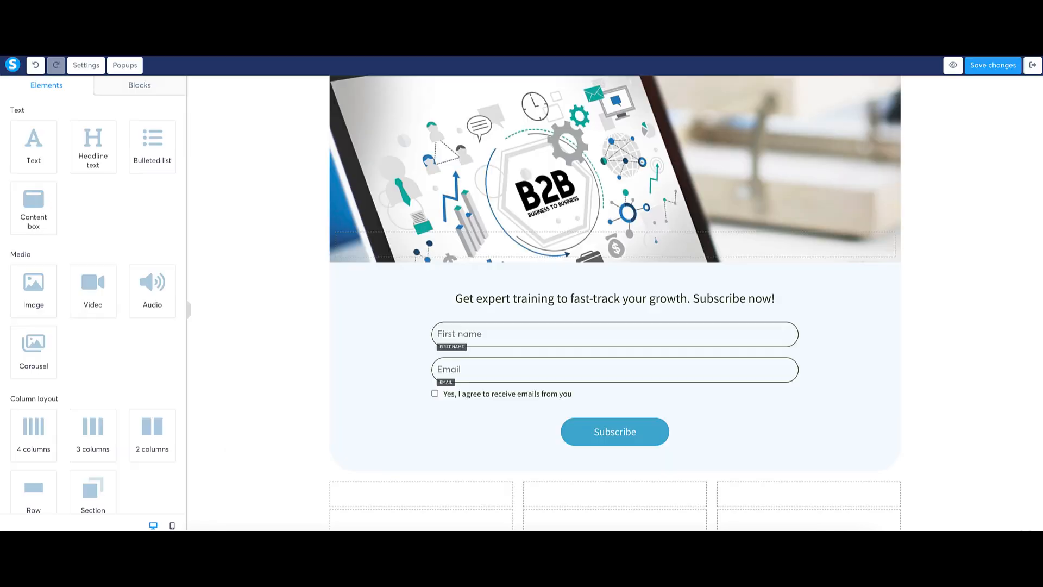
pyautogui.click(546, 299)
pyautogui.click(545, 298)
pyautogui.tripleClick(545, 297)
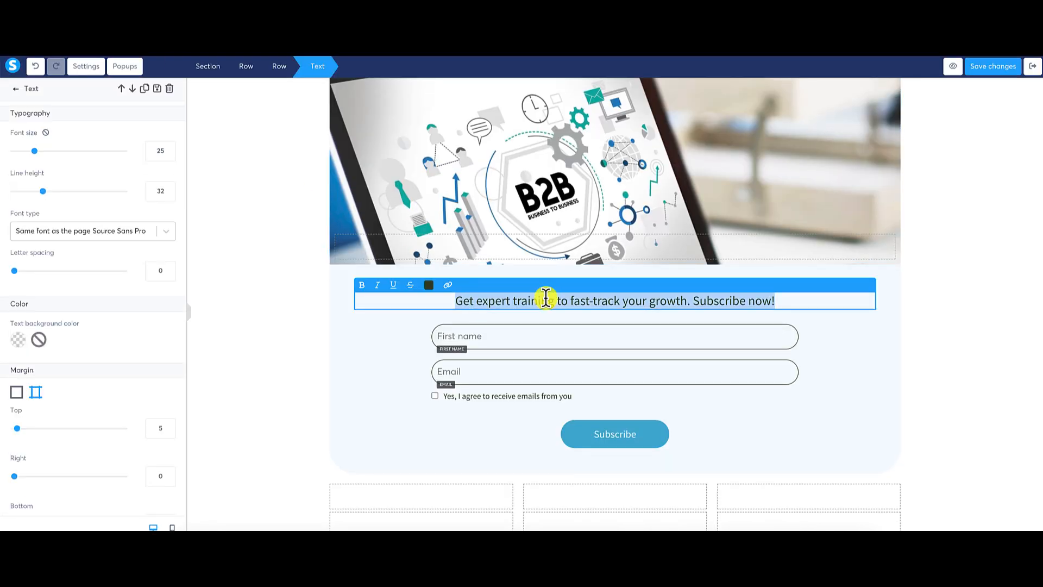
pyautogui.rightClick(546, 298)
pyautogui.click(593, 329)
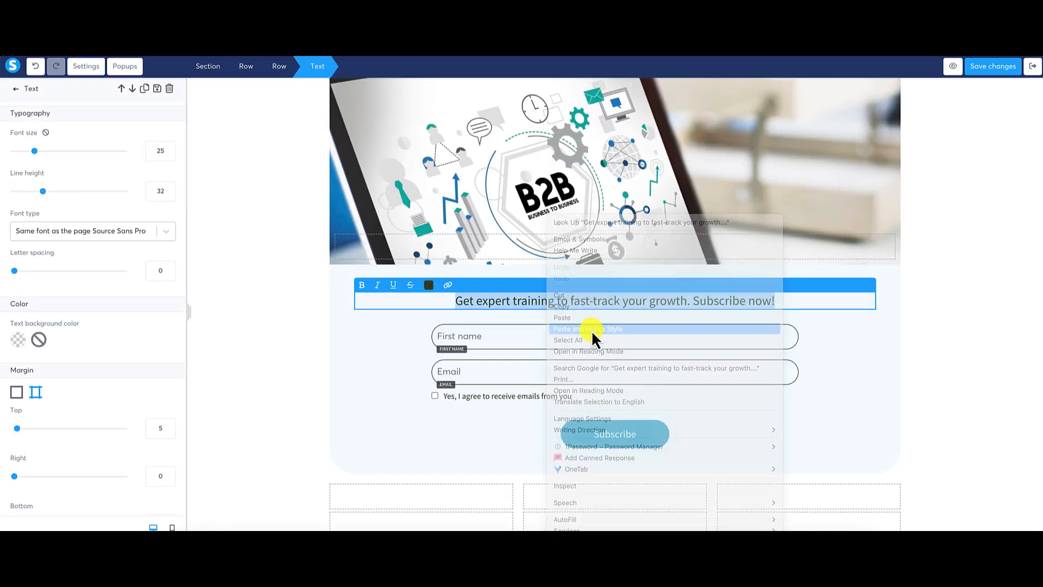
pyautogui.click(947, 376)
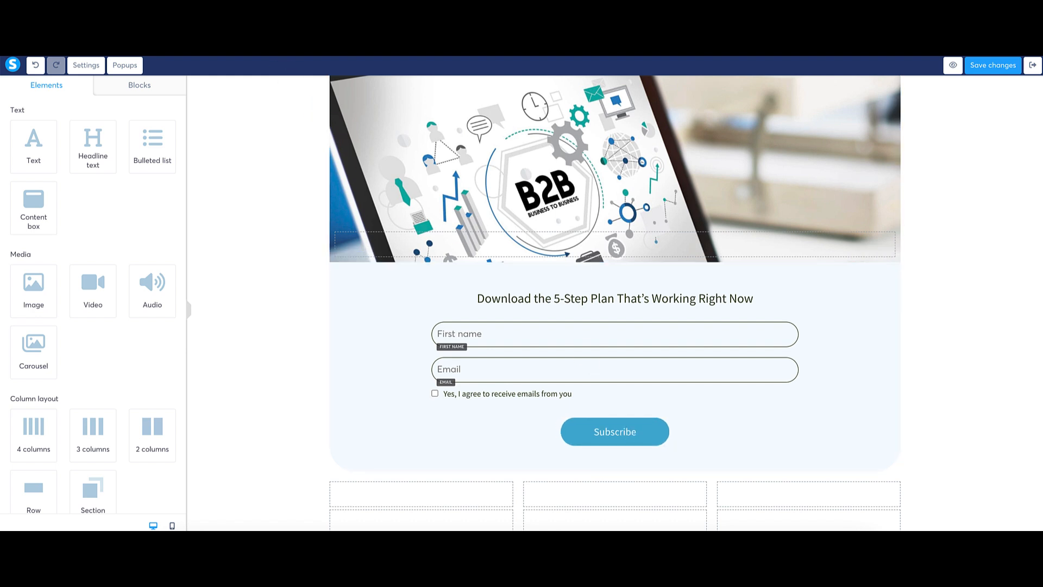
# Switch to ChatGPT and send the prompt "Come up with 5 ideas for the button call to action copy".
pyautogui.click(332, 24)
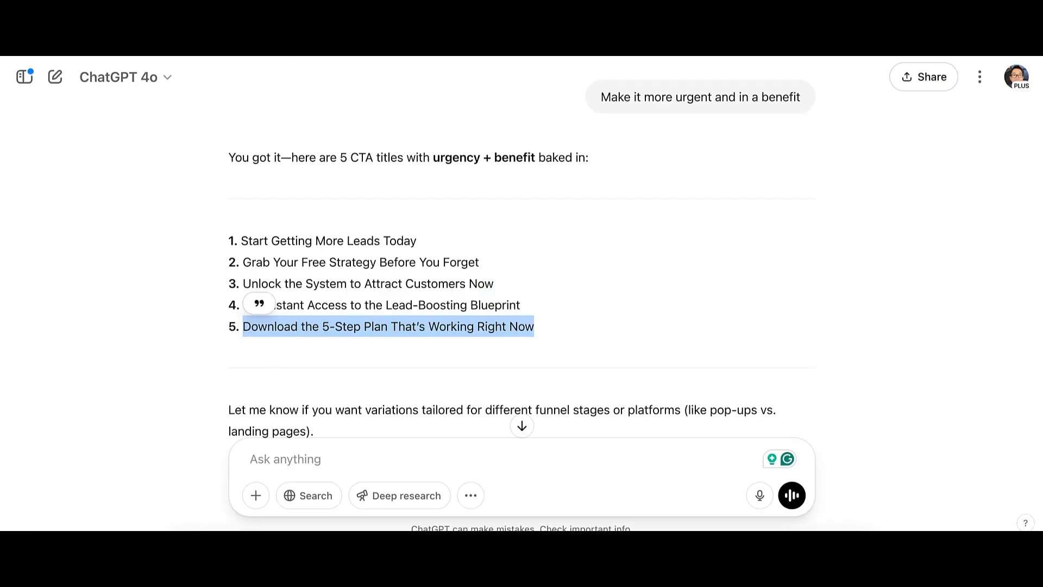
pyautogui.click(424, 459)
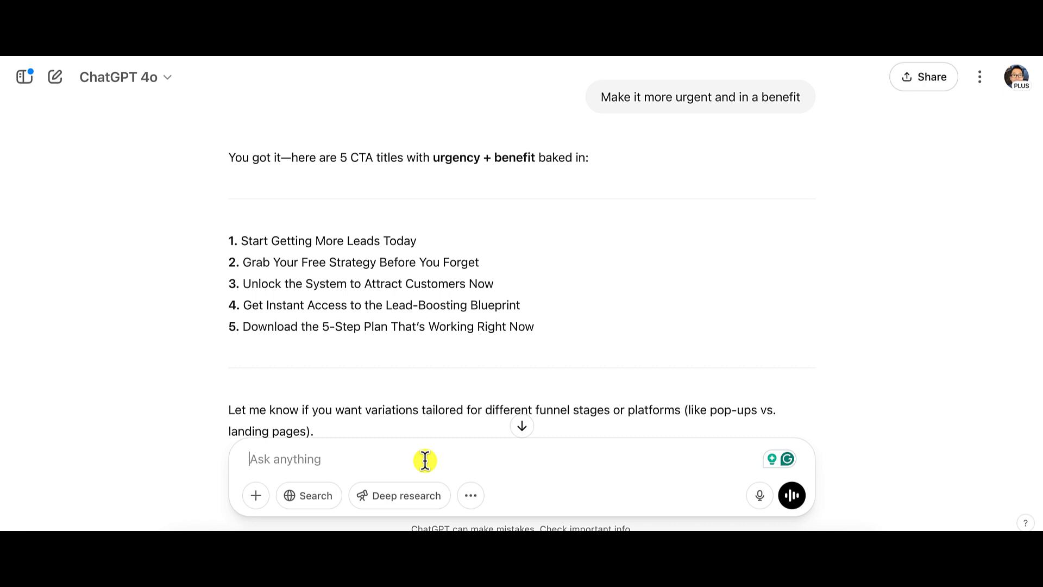
pyautogui.write('P')
pyautogui.write('Com')
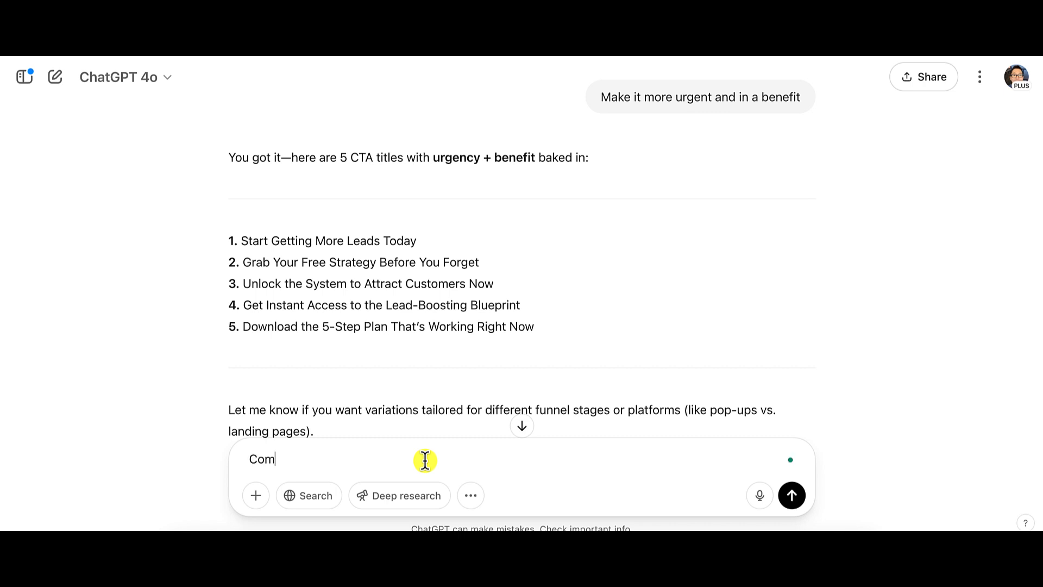
pyautogui.write('e up with 5 ideas for')
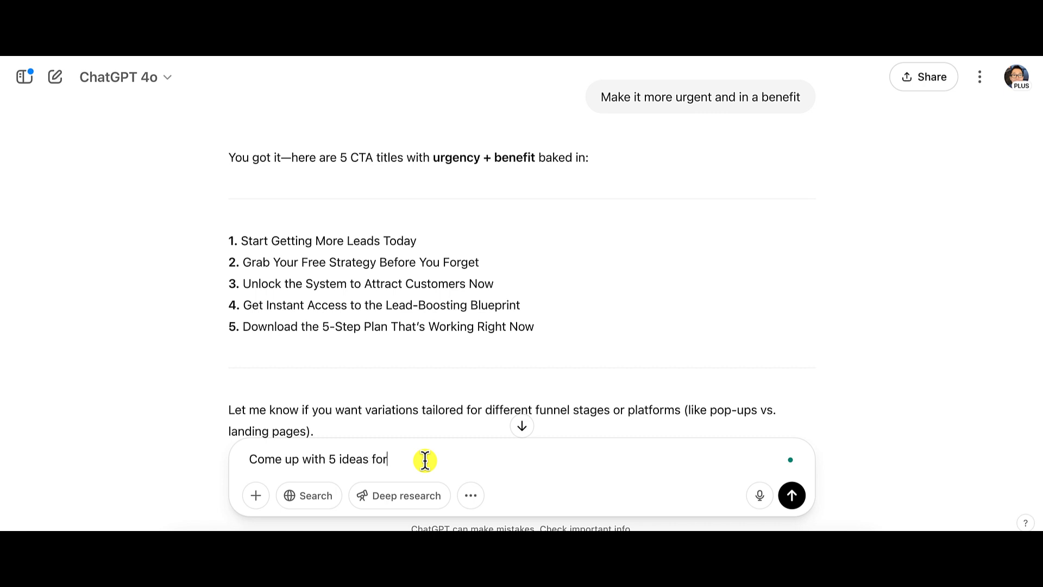
pyautogui.write(' the button call to action')
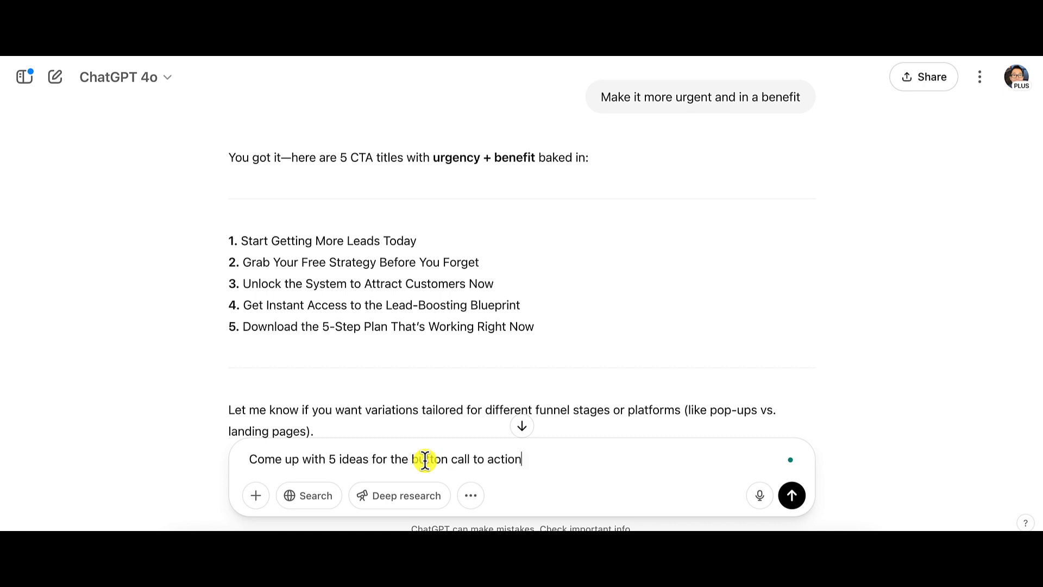
pyautogui.write(' copy')
pyautogui.press('Return')
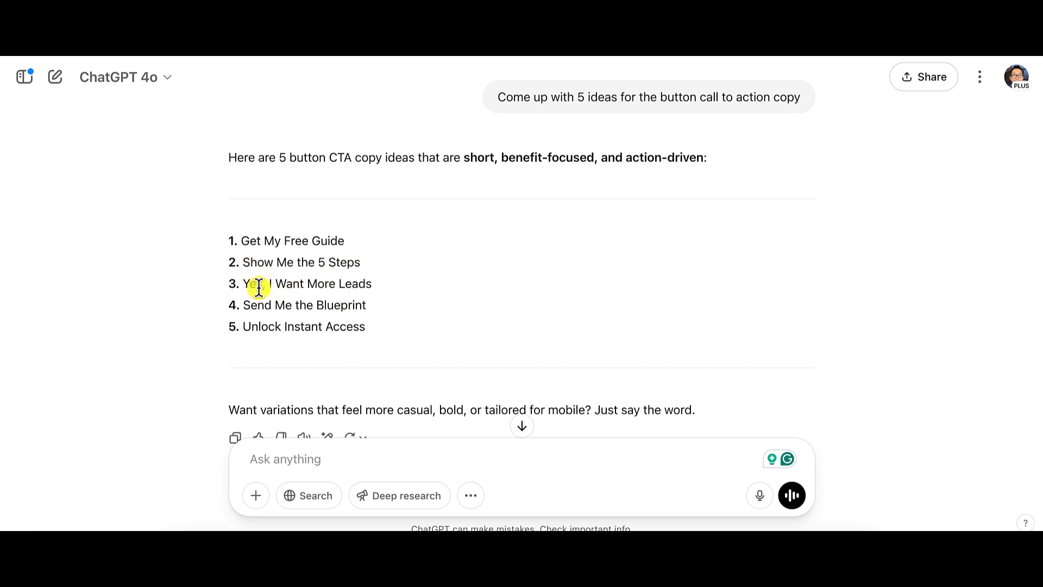
# Copy "Yes, I Want More Leads" from ChatGPT, replace the Subscribe button's text in systeme.io with it, and set its font size to 35.
pyautogui.moveTo(242, 283); pyautogui.dragTo(366, 284)
pyautogui.hotkey('ctrl', 'c')
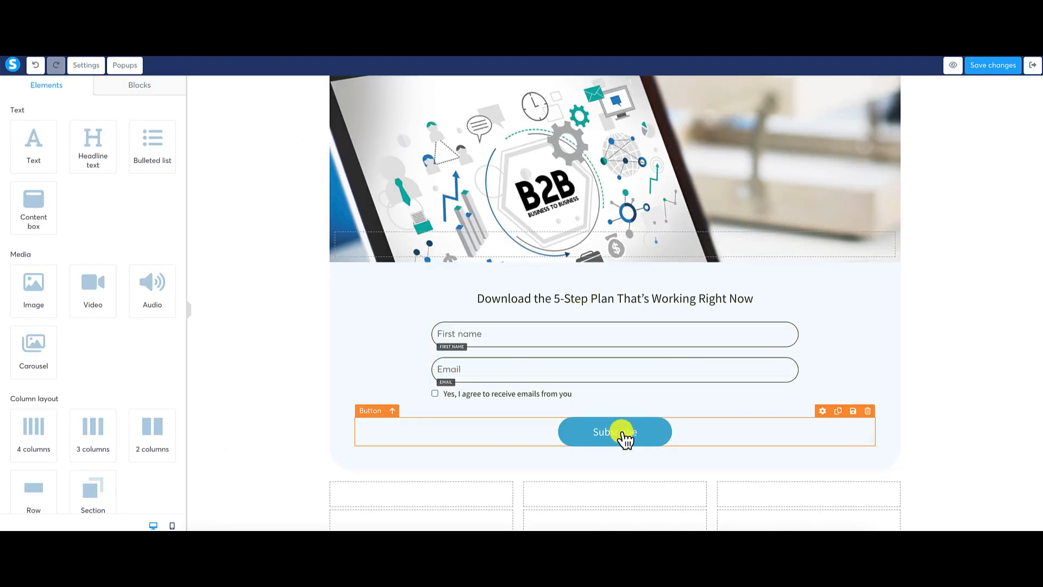
pyautogui.click(623, 435)
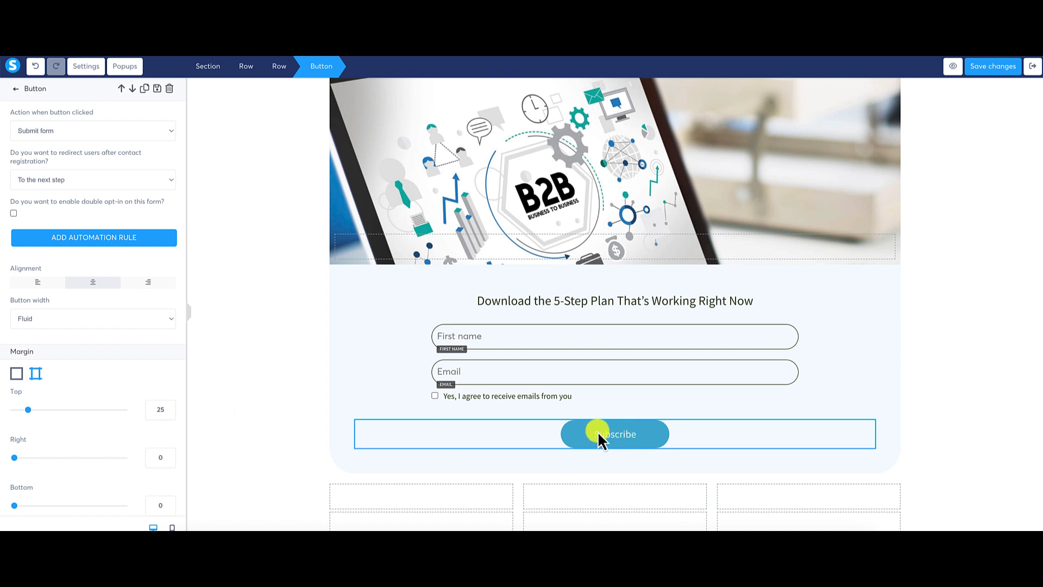
pyautogui.scroll(-5, 118, 394)
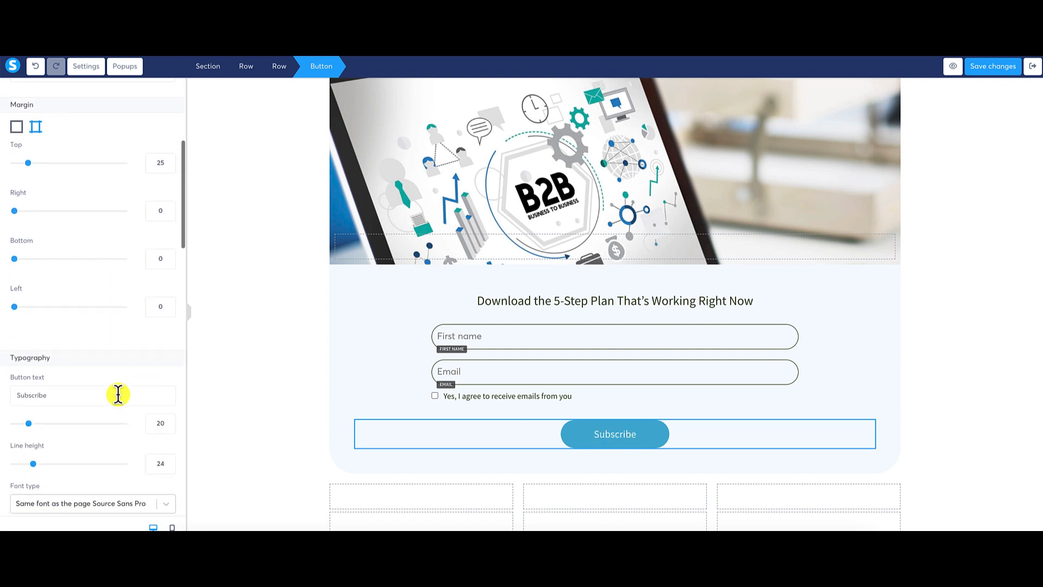
pyautogui.doubleClick(29, 359)
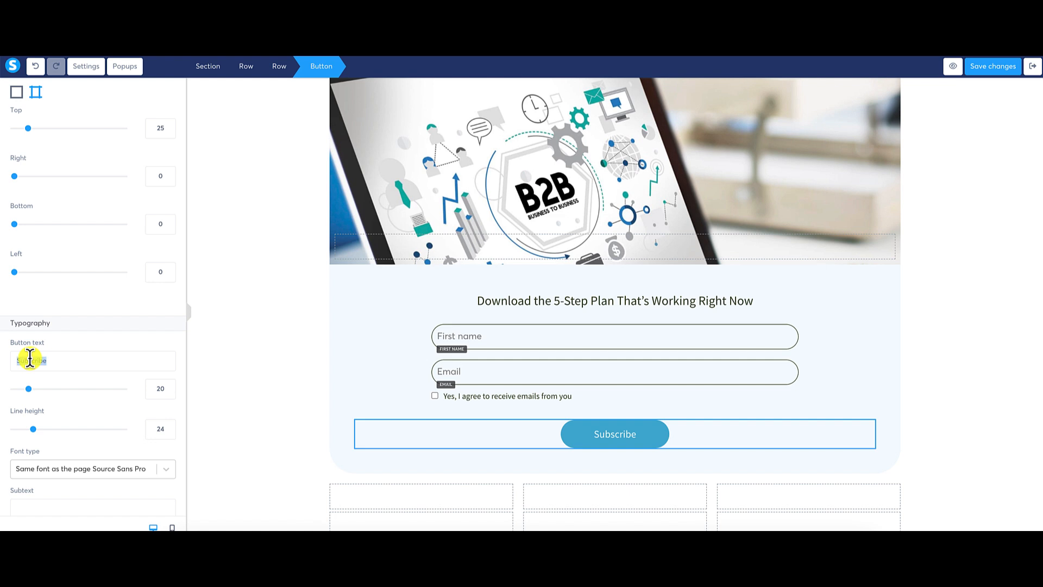
pyautogui.hotkey('ctrl', 'v')
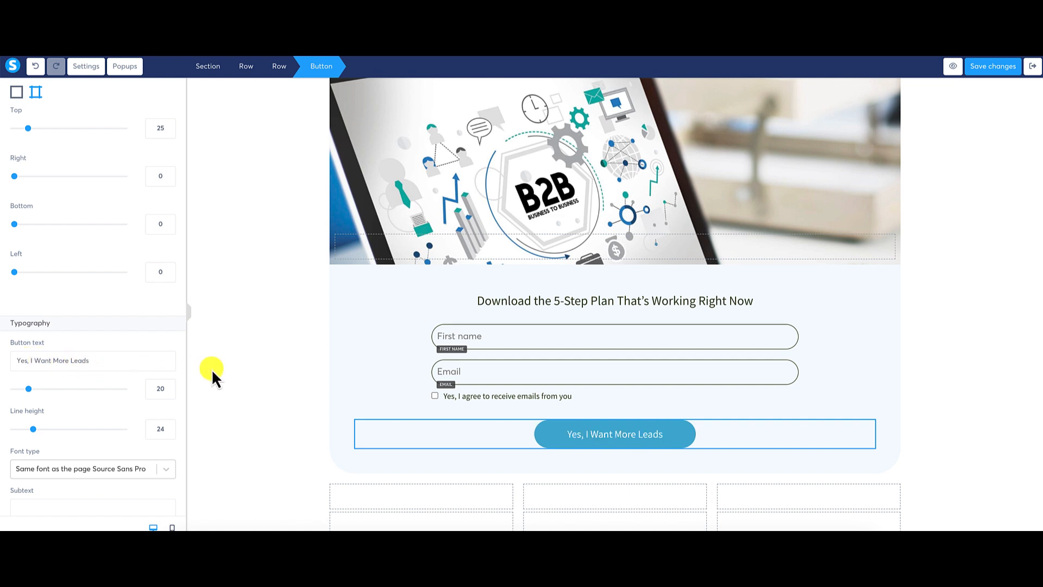
pyautogui.moveTo(34, 387); pyautogui.dragTo(46, 389)
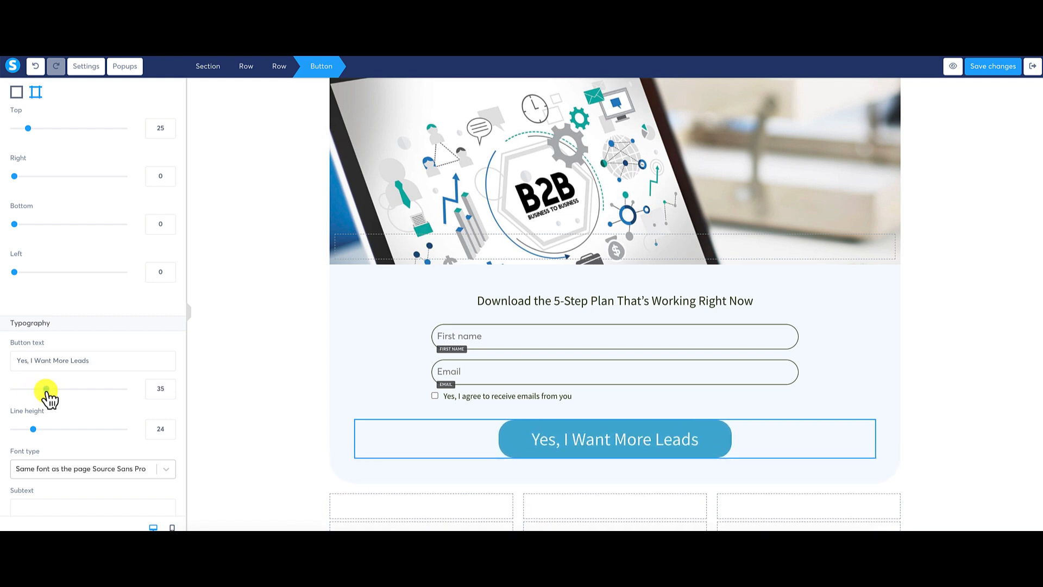
# Examine the form button's color, padding, border, shadow and hover effect settings, and review the edited opt-in section on the page.
pyautogui.scroll(-3, 133, 419)
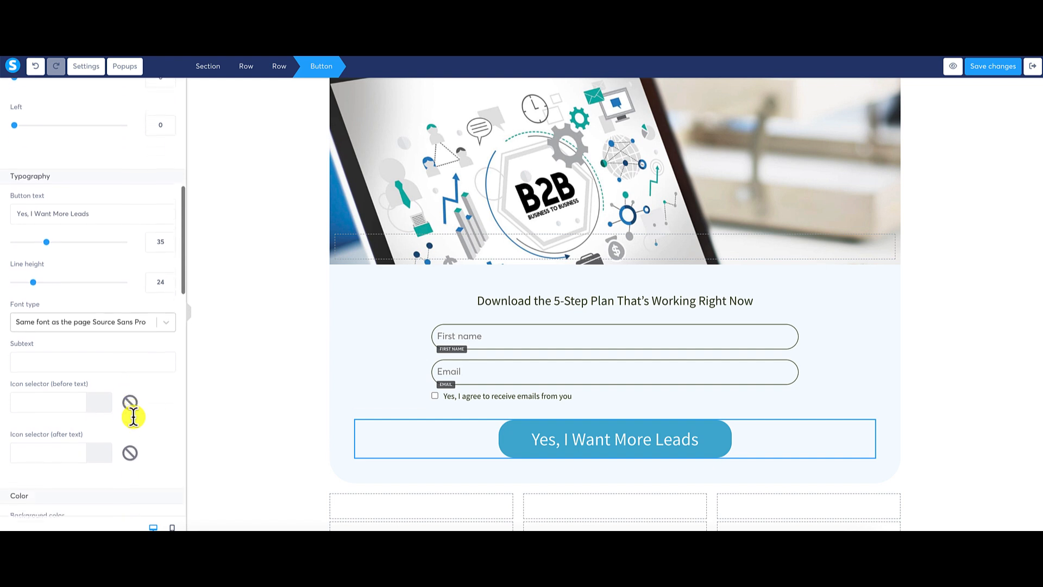
pyautogui.scroll(-4, 134, 417)
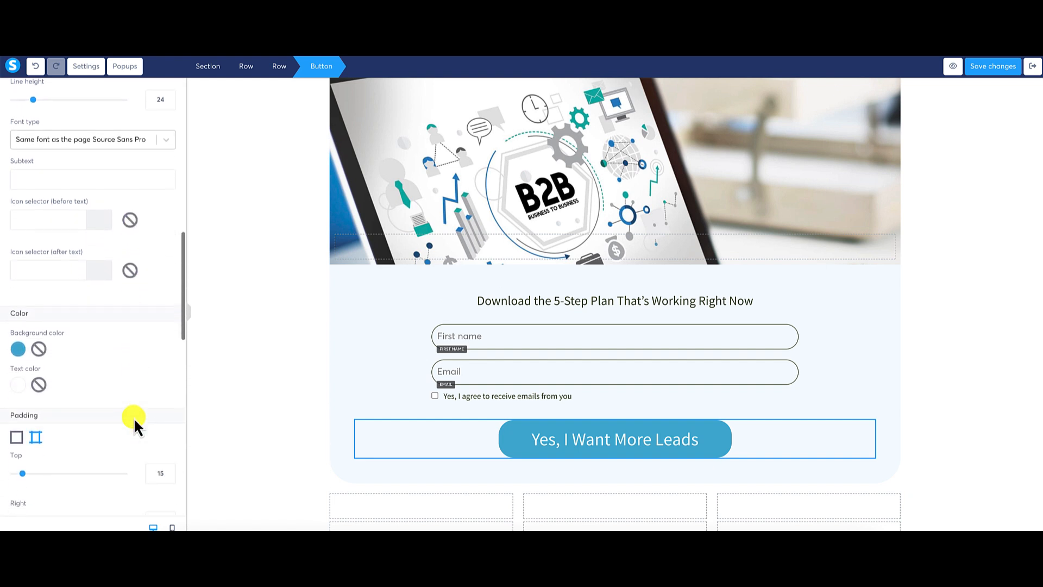
pyautogui.scroll(-6, 134, 417)
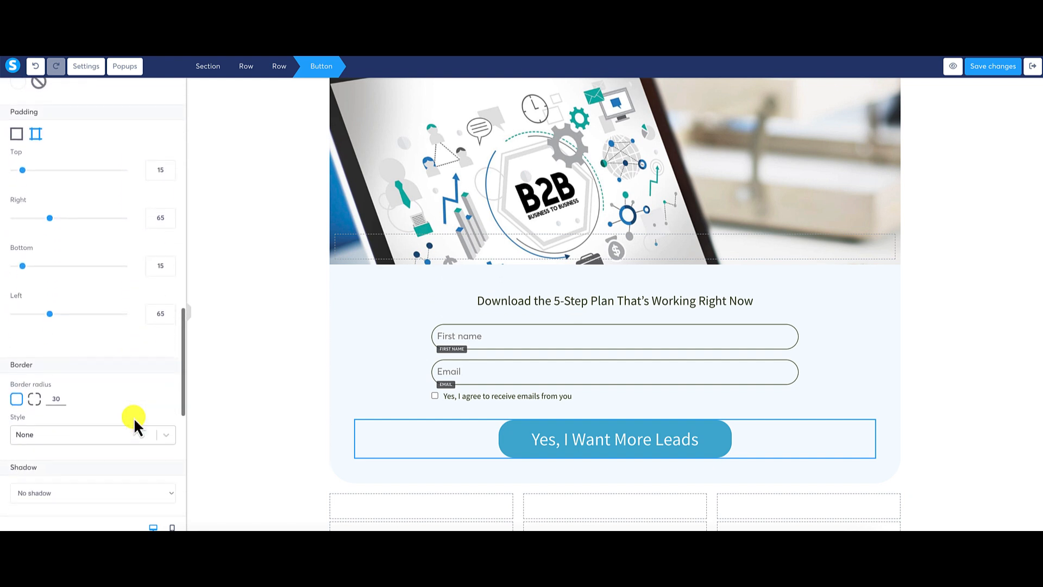
pyautogui.scroll(-5, 133, 417)
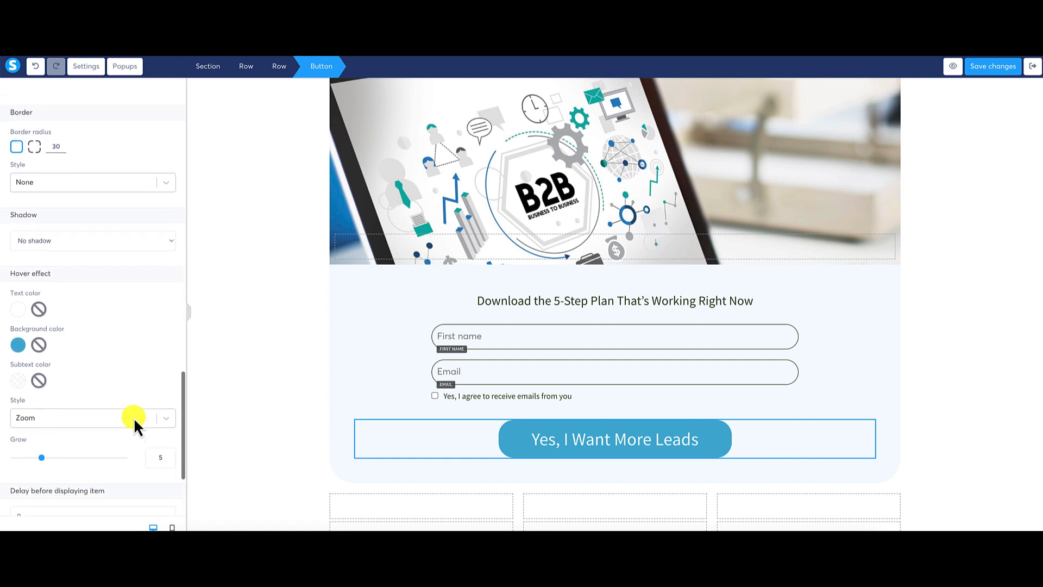
pyautogui.scroll(-2, 134, 418)
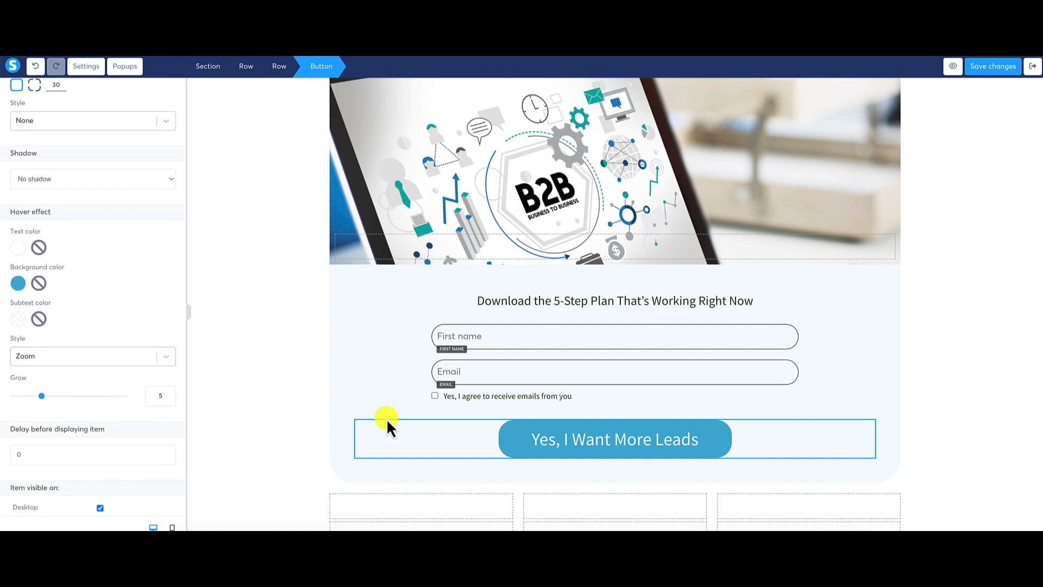
pyautogui.click(334, 435)
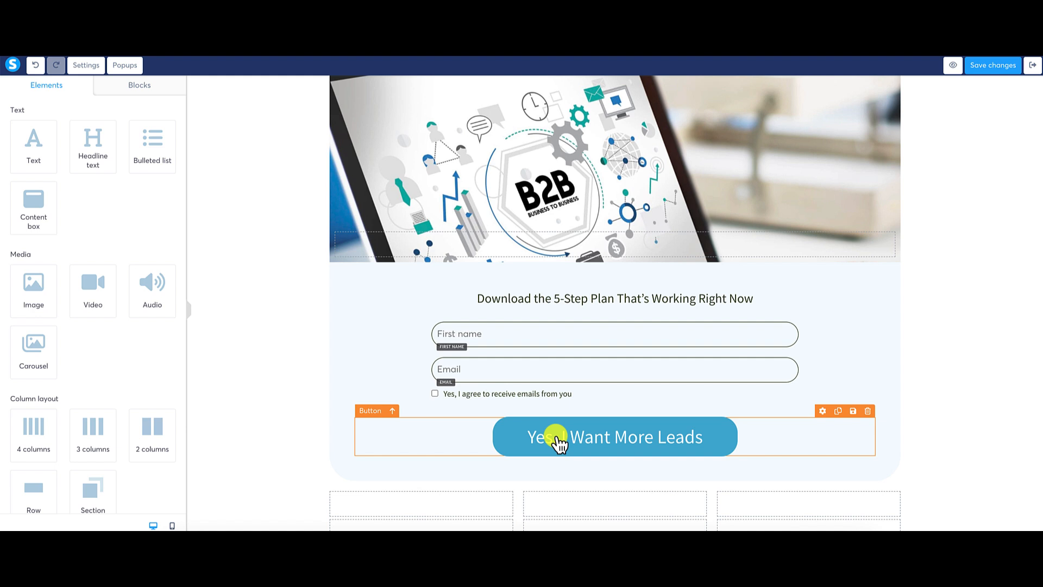
pyautogui.click(557, 438)
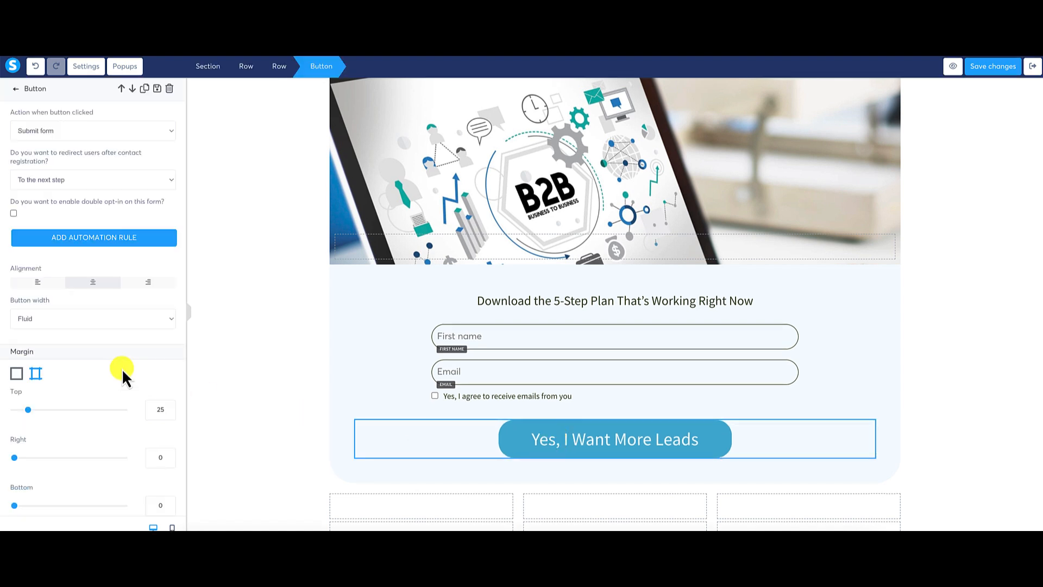
pyautogui.click(286, 364)
pyautogui.scroll(-3, 286, 364)
pyautogui.scroll(5, 286, 364)
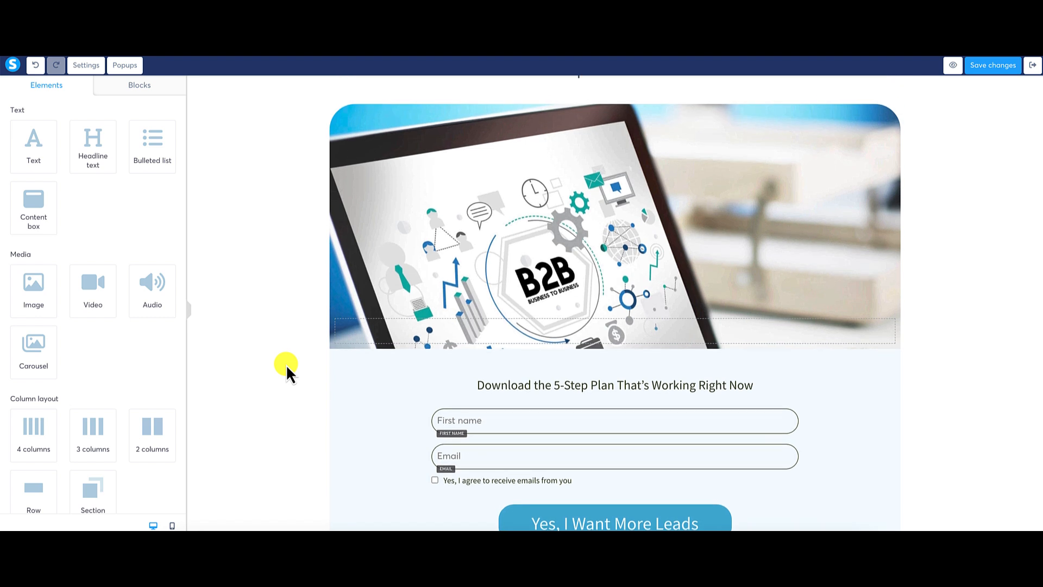
# Review the edited squeeze page from headline to opt-in form and save the changes.
pyautogui.scroll(3, 286, 368)
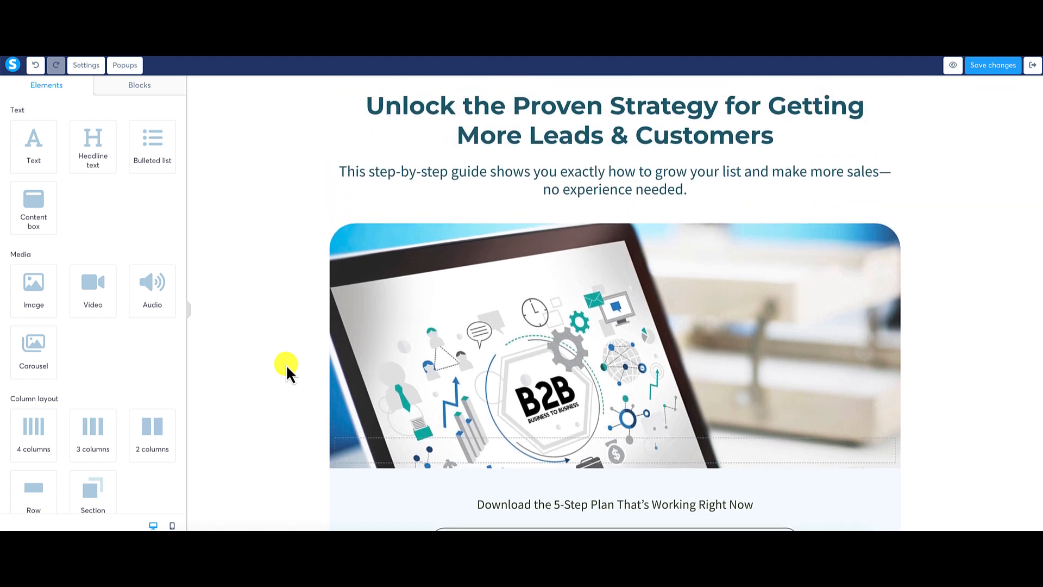
pyautogui.scroll(-5, 287, 368)
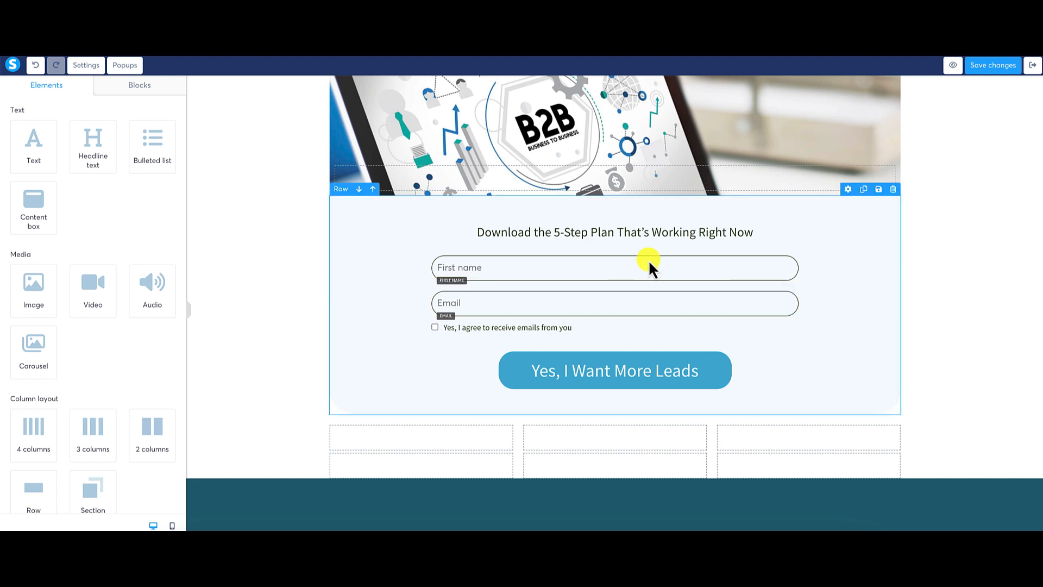
pyautogui.click(990, 68)
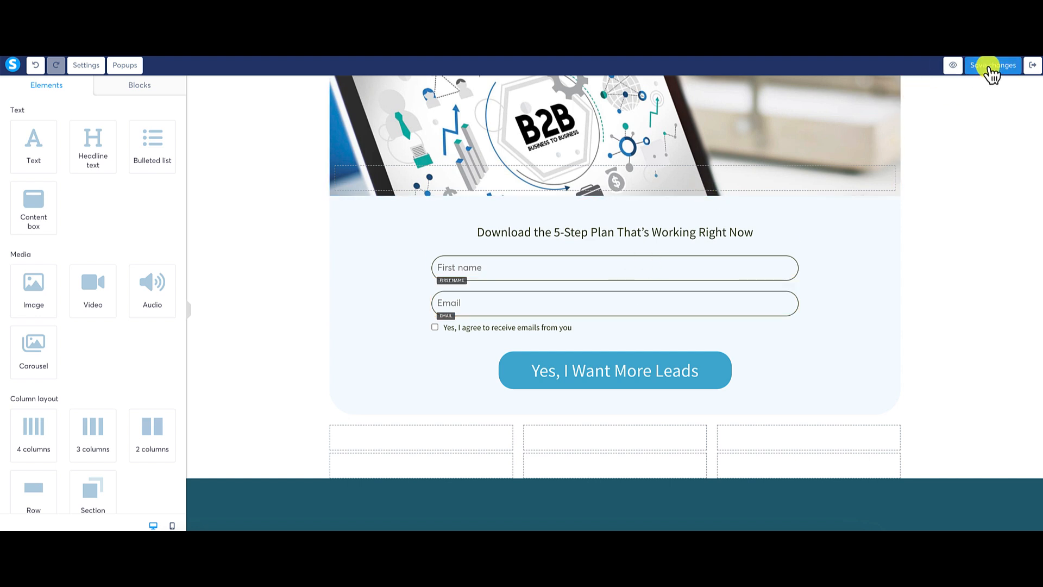
# Delete the First name field from the opt-in form and confirm the deletion.
pyautogui.scroll(3, 964, 175)
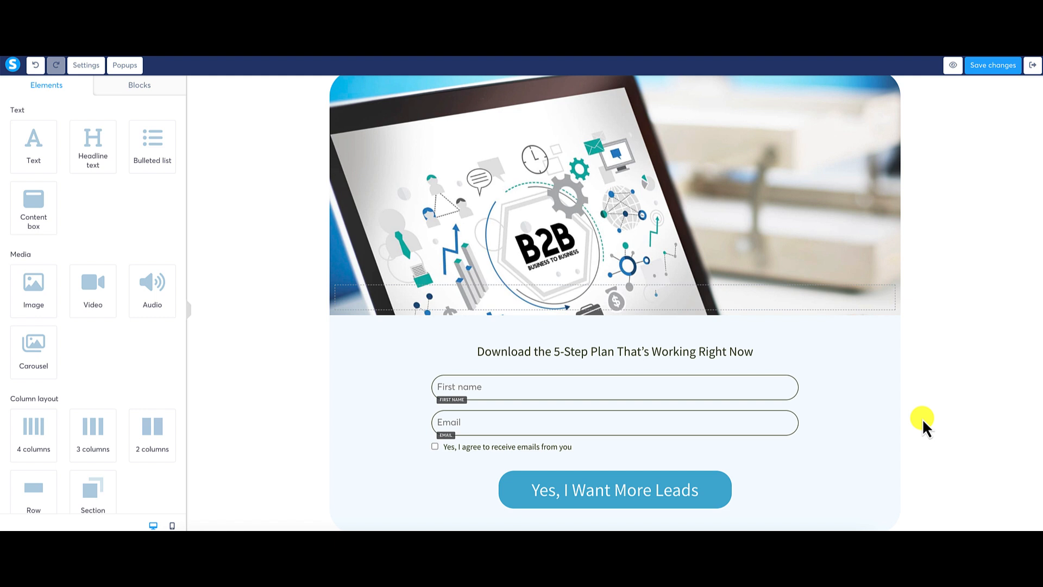
pyautogui.click(488, 386)
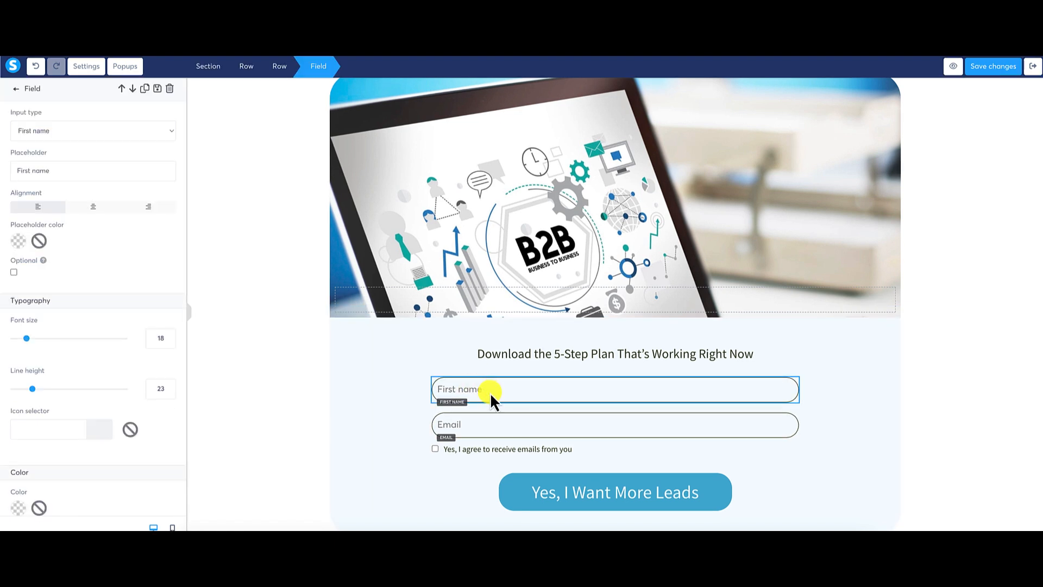
pyautogui.press('Escape')
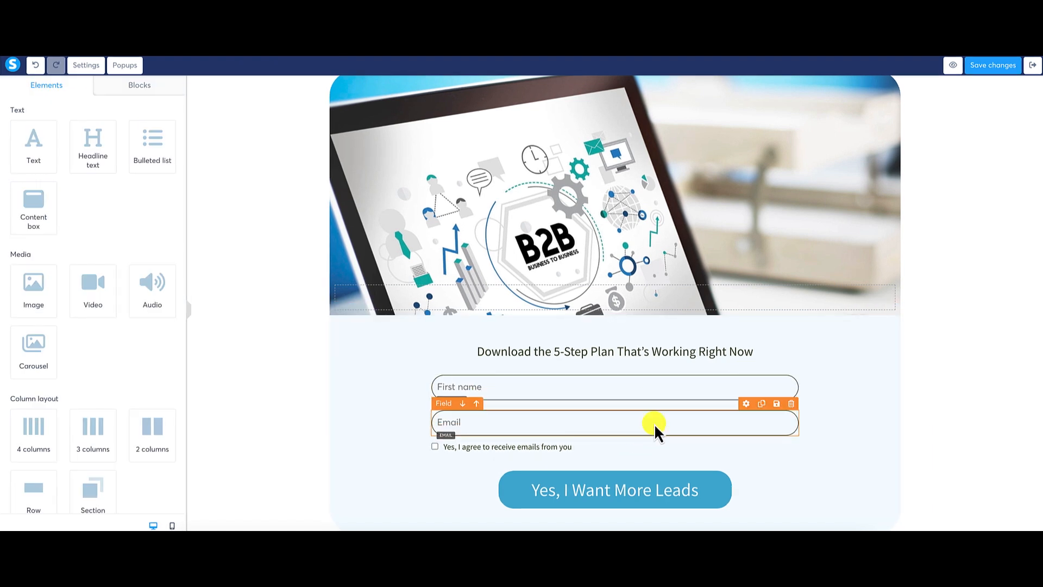
pyautogui.click(973, 409)
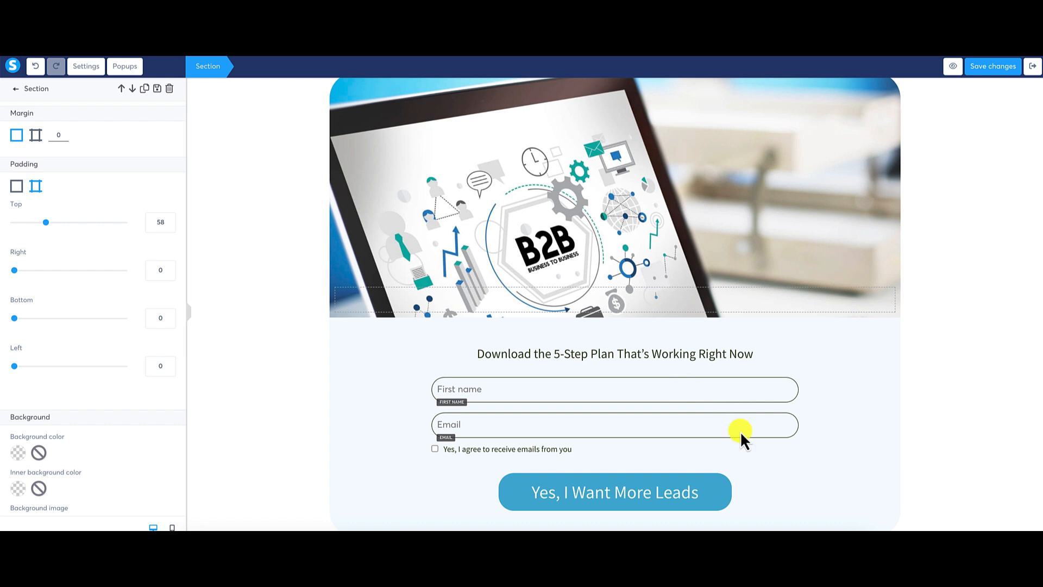
pyautogui.click(673, 383)
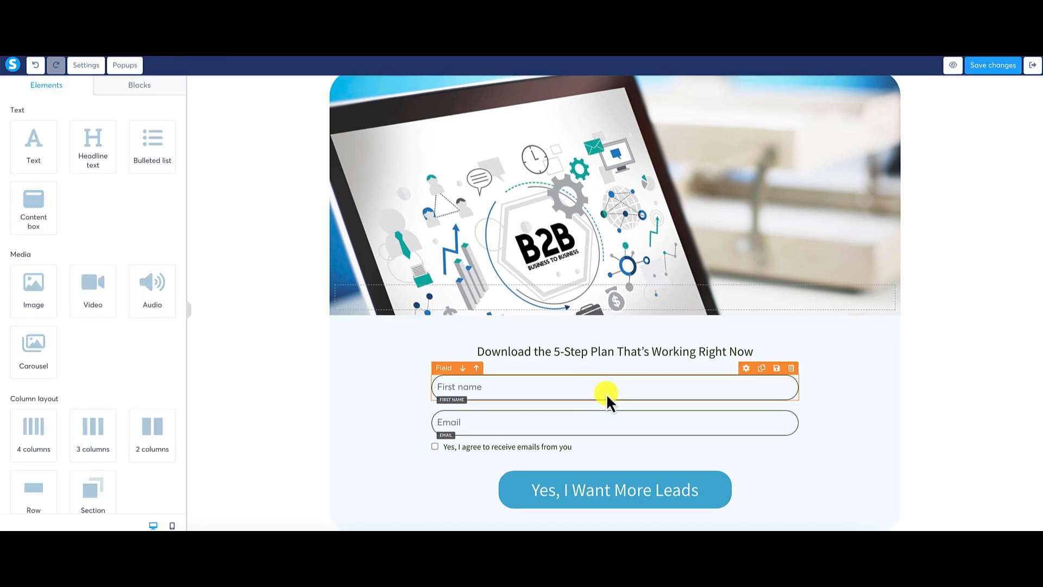
pyautogui.click(792, 368)
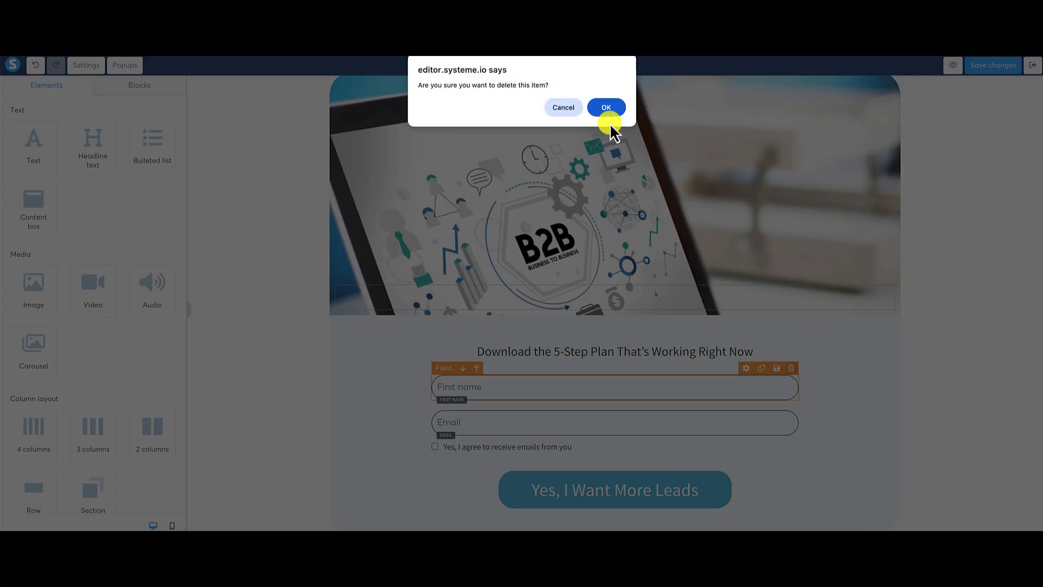
pyautogui.click(606, 108)
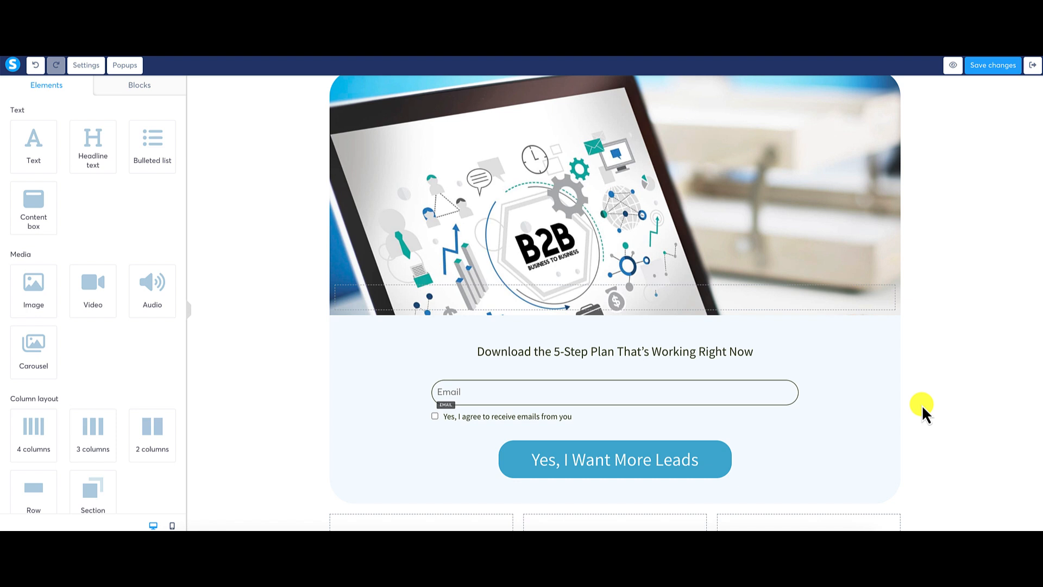
# Reword the form's consent checkbox to "Yes, I agree to receive emails from Lead Magnet Authority in accordance with the Privacy Policy.".
pyautogui.moveTo(526, 409)
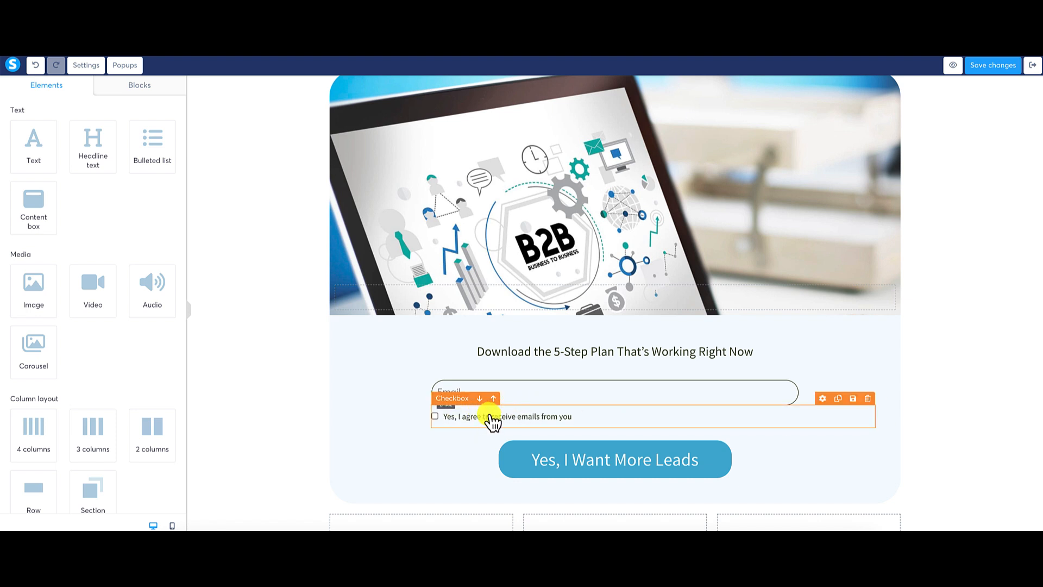
pyautogui.click(550, 420)
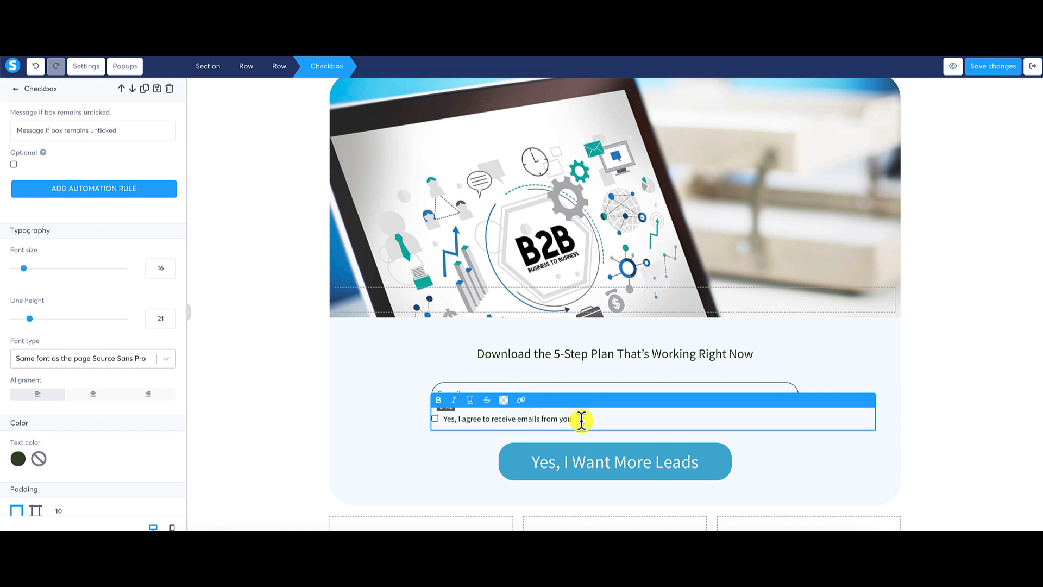
pyautogui.press('BackSpace')
pyautogui.press('BackSpace')
pyautogui.write('ead')
pyautogui.write(' Magnet')
pyautogui.write(' Authroit')
pyautogui.write('y')
pyautogui.press('BackSpace')
pyautogui.press('BackSpace')
pyautogui.press('BackSpace')
pyautogui.press('BackSpace')
pyautogui.press('BackSpace')
pyautogui.write('o receive emails from Lead Magnet Authority in accordance with the')
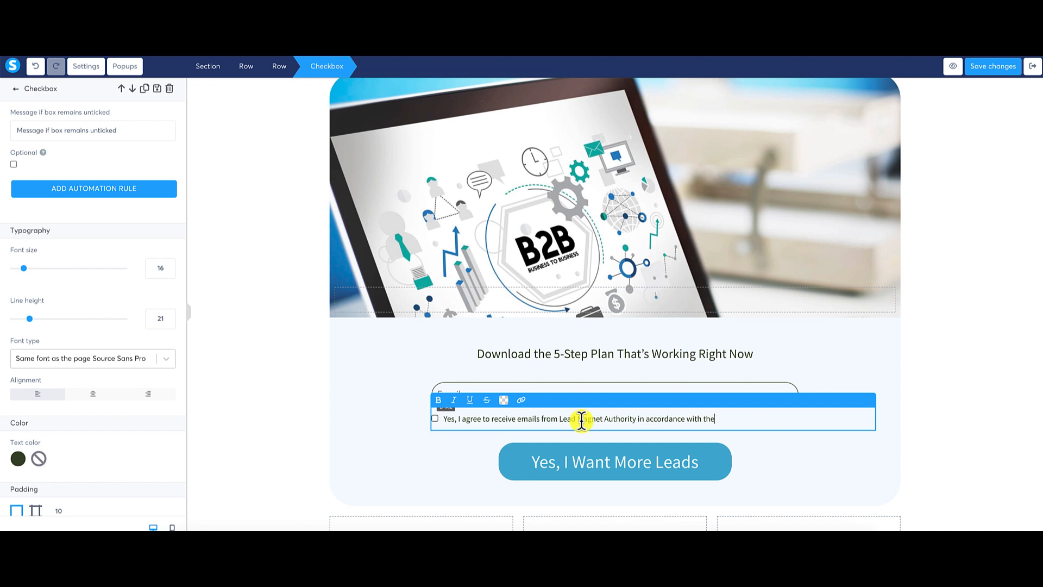
pyautogui.write(' Privacy Policy.')
pyautogui.moveTo(716, 420); pyautogui.dragTo(763, 420)
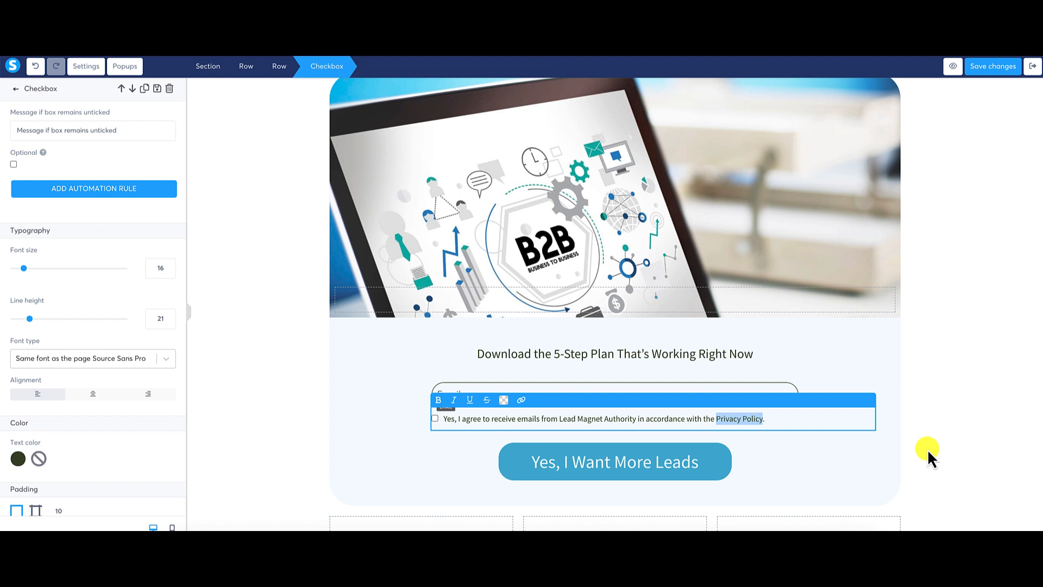
pyautogui.click(521, 402)
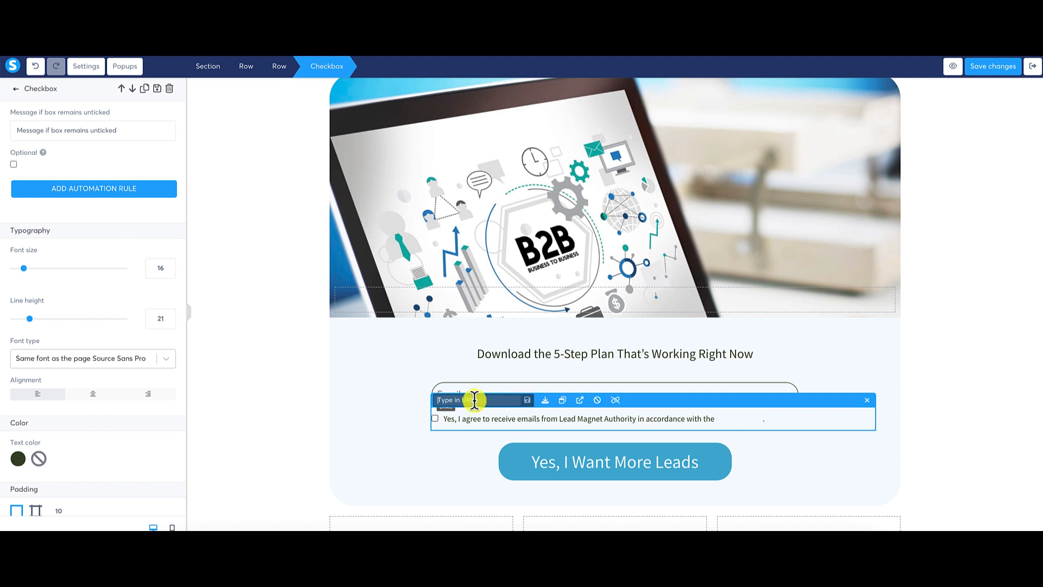
pyautogui.write('http')
pyautogui.write('s://')
pyautogui.write('www.leadmagnet')
pyautogui.write('authorit')
pyautogui.write('y.com/pr')
pyautogui.write('ivacy-p')
pyautogui.write('olicy')
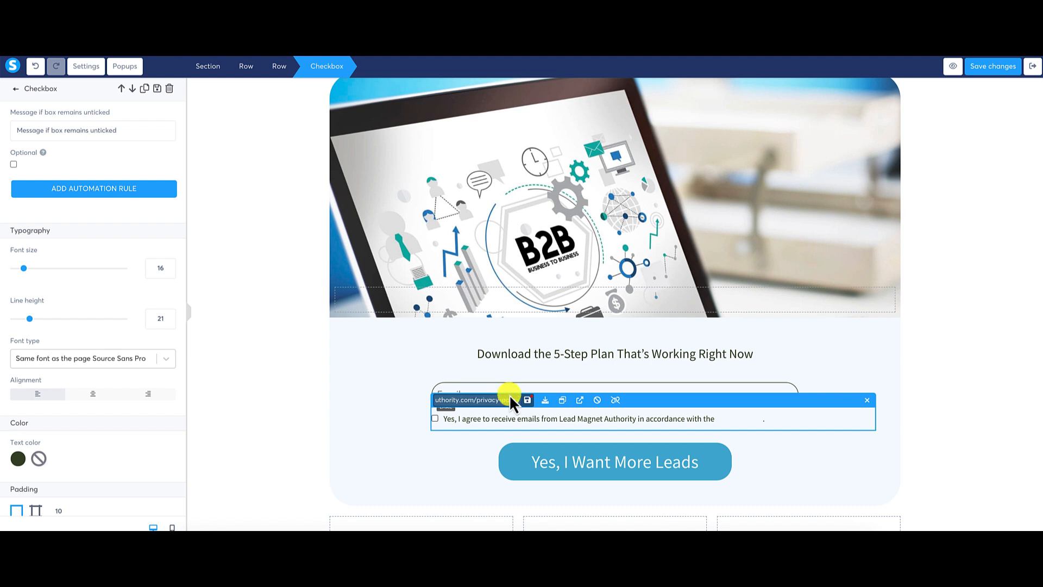
pyautogui.click(527, 399)
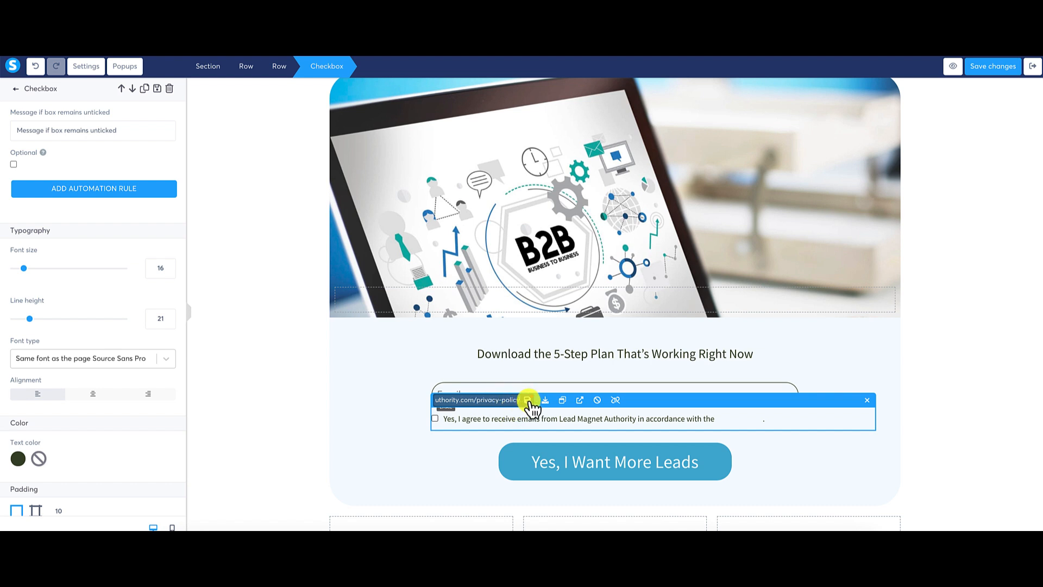
pyautogui.click(790, 460)
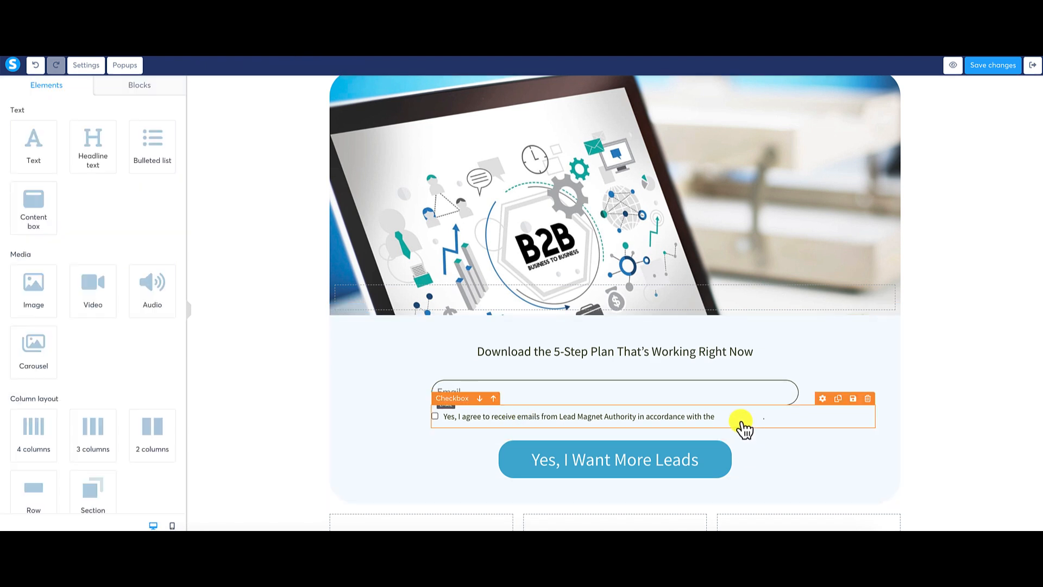
# Color the "Privacy Policy" link text in the consent checkbox blue, hex 0F74EB.
pyautogui.click(735, 420)
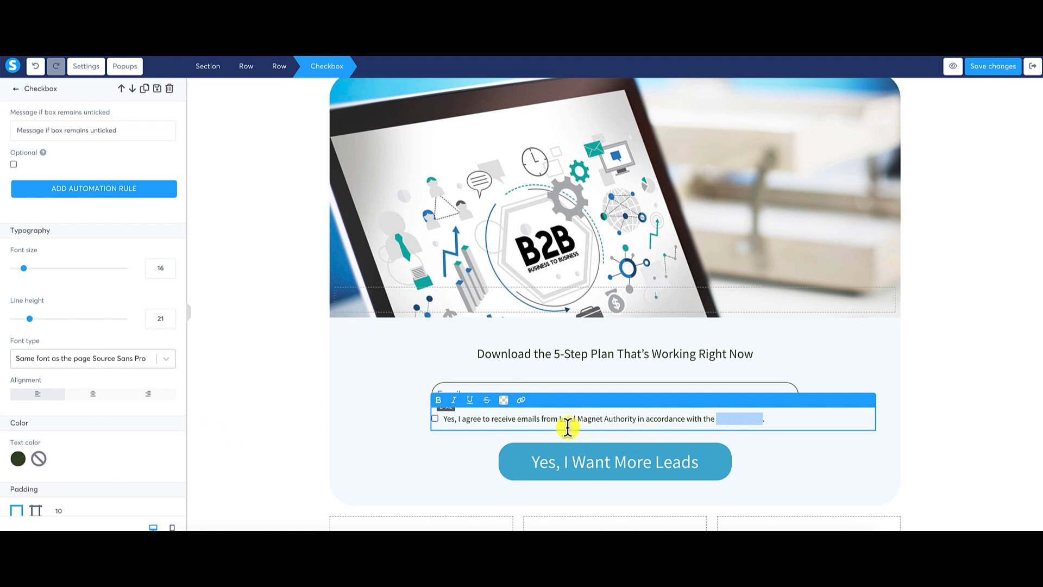
pyautogui.click(502, 401)
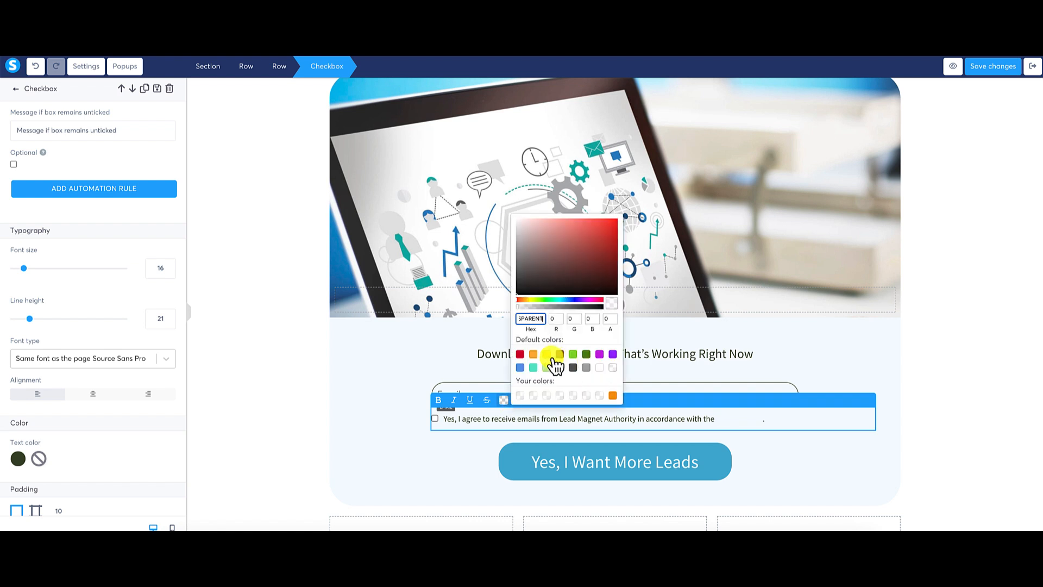
pyautogui.click(520, 368)
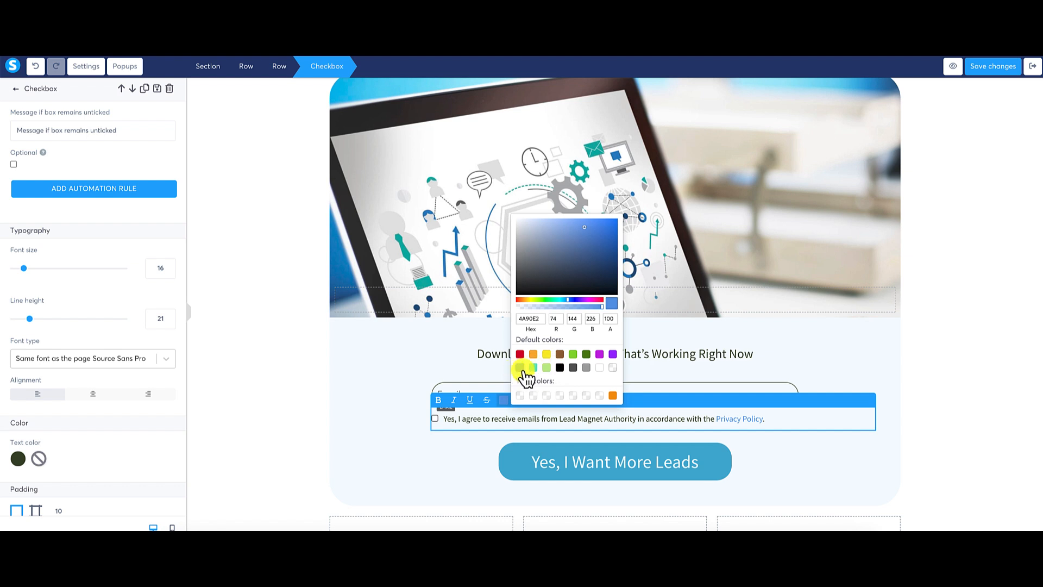
pyautogui.click(607, 224)
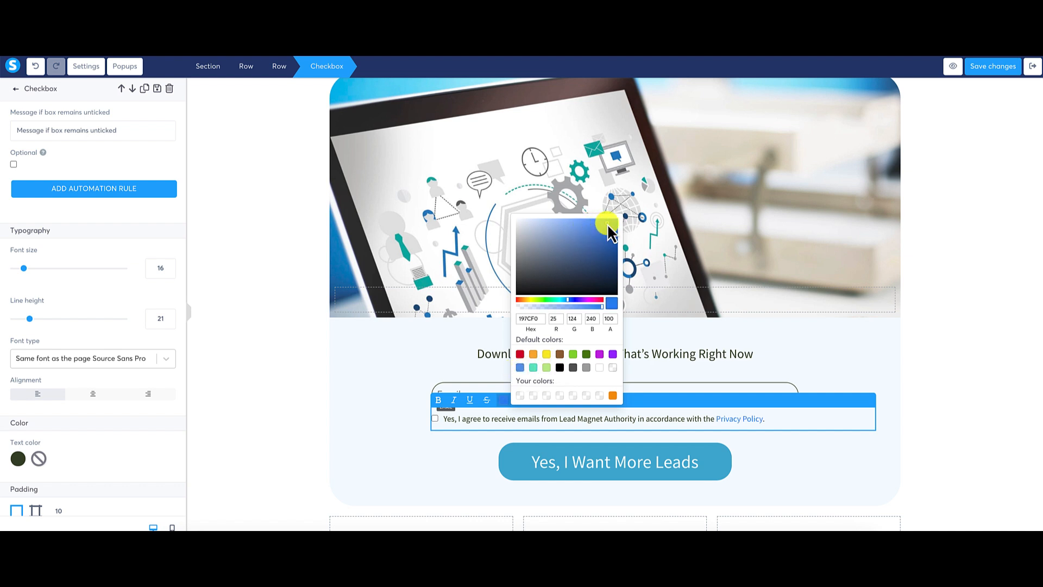
pyautogui.click(617, 226)
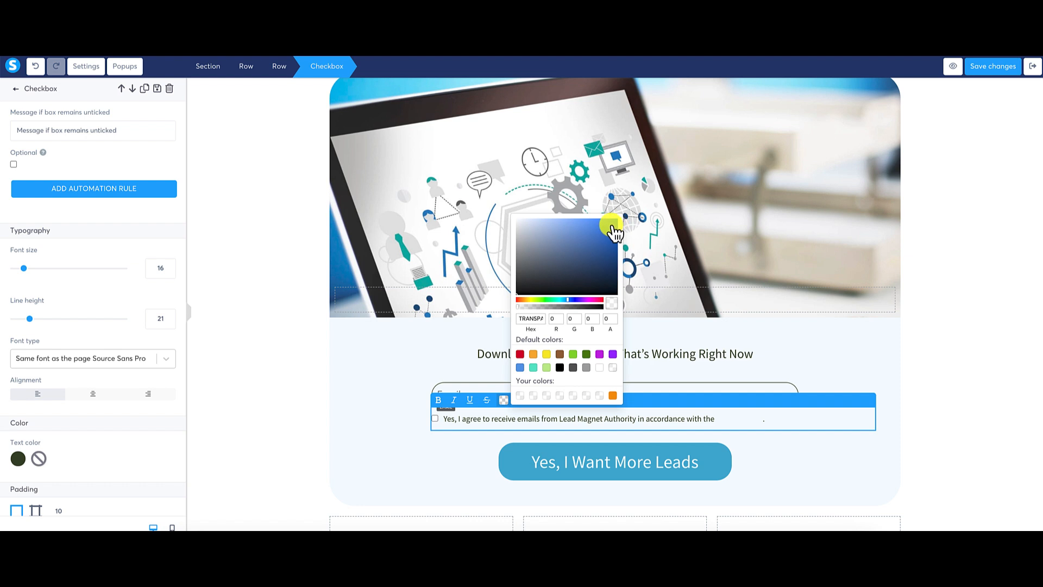
pyautogui.click(615, 226)
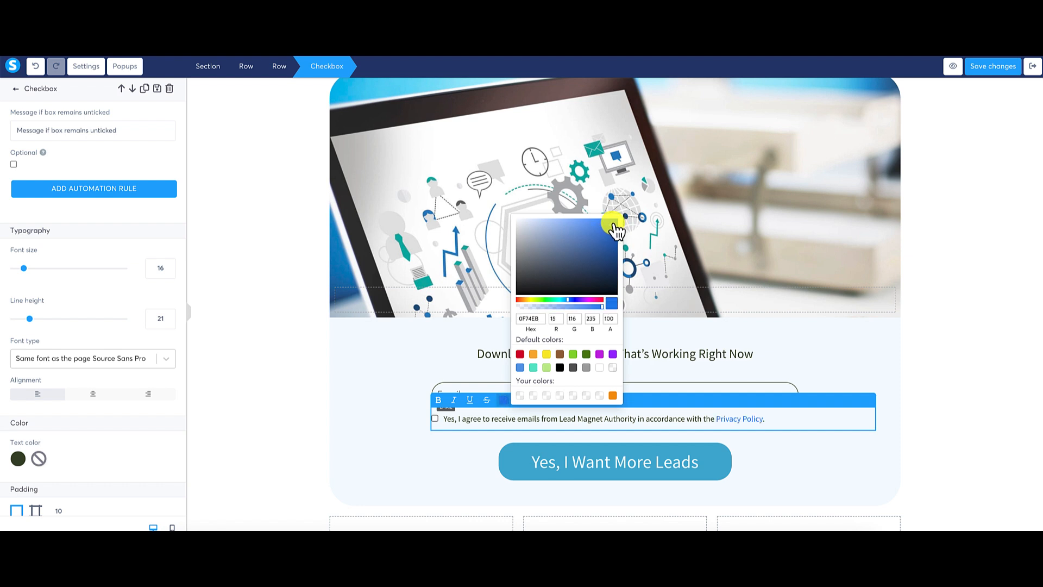
pyautogui.click(367, 422)
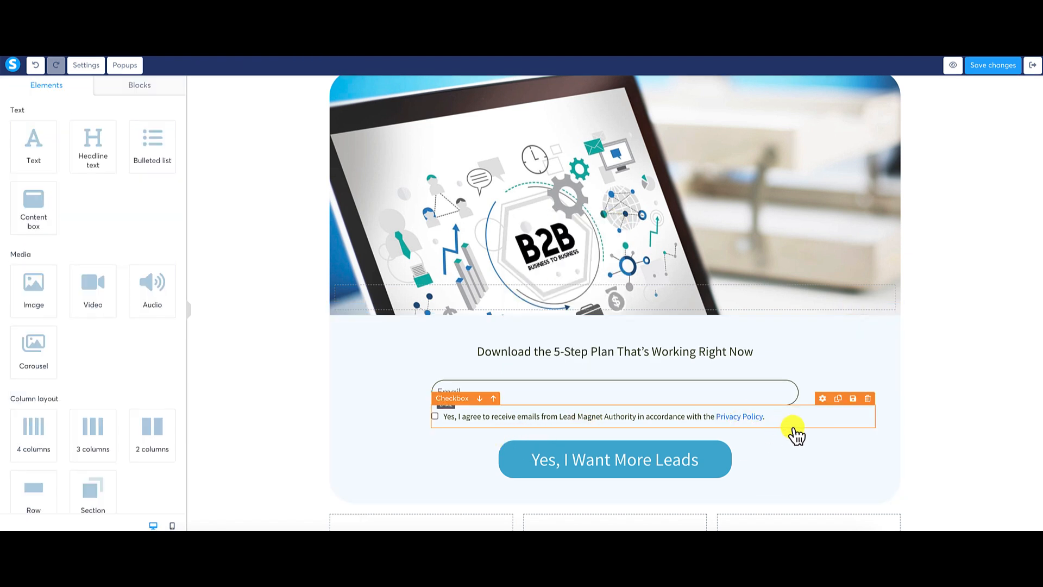
# Examine the form button's submit action, color and padding settings, and review the page from headline to footer.
pyautogui.click(687, 451)
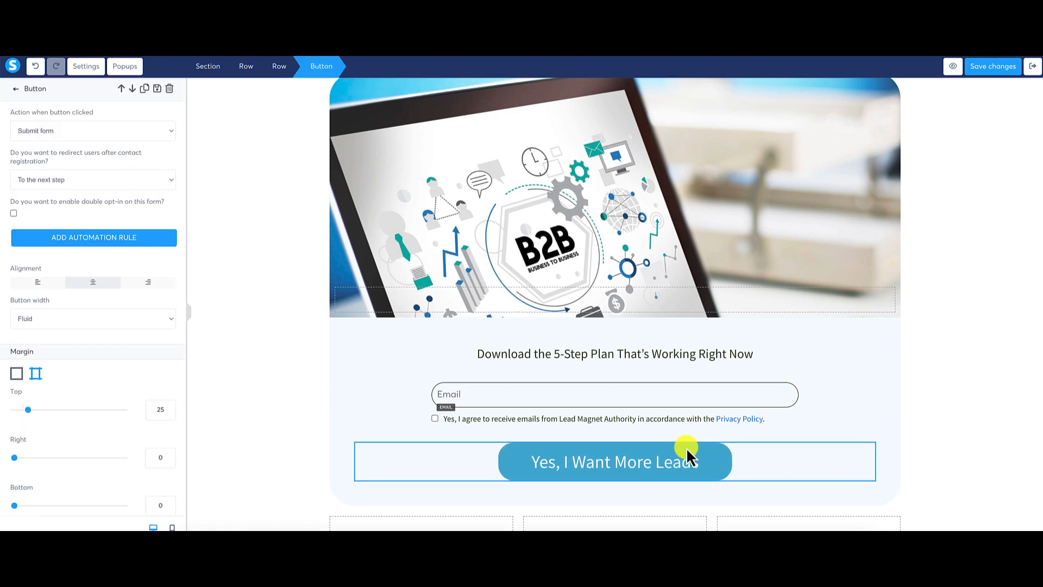
pyautogui.scroll(-10, 146, 383)
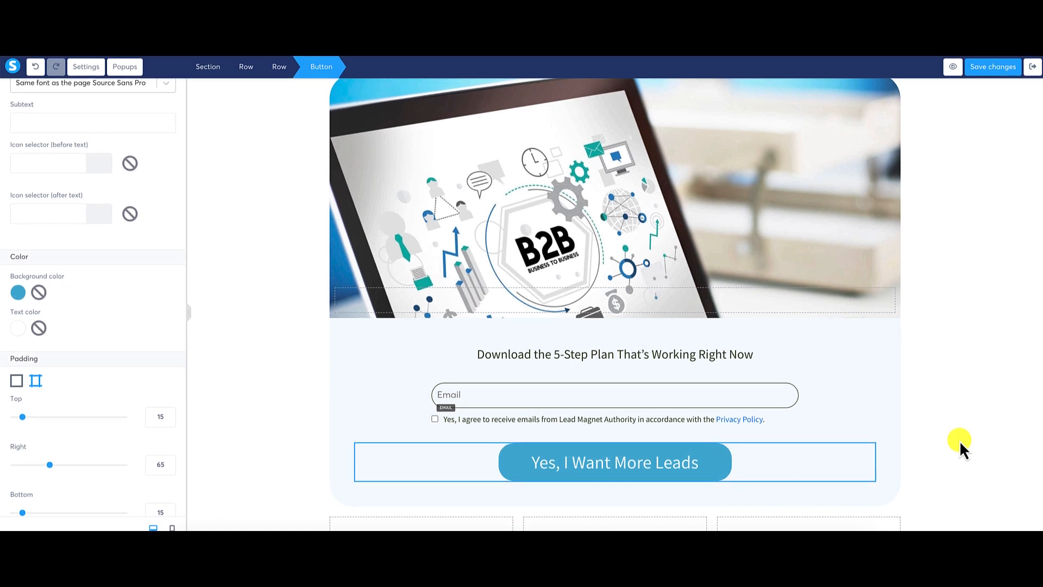
pyautogui.click(960, 440)
pyautogui.scroll(4, 902, 438)
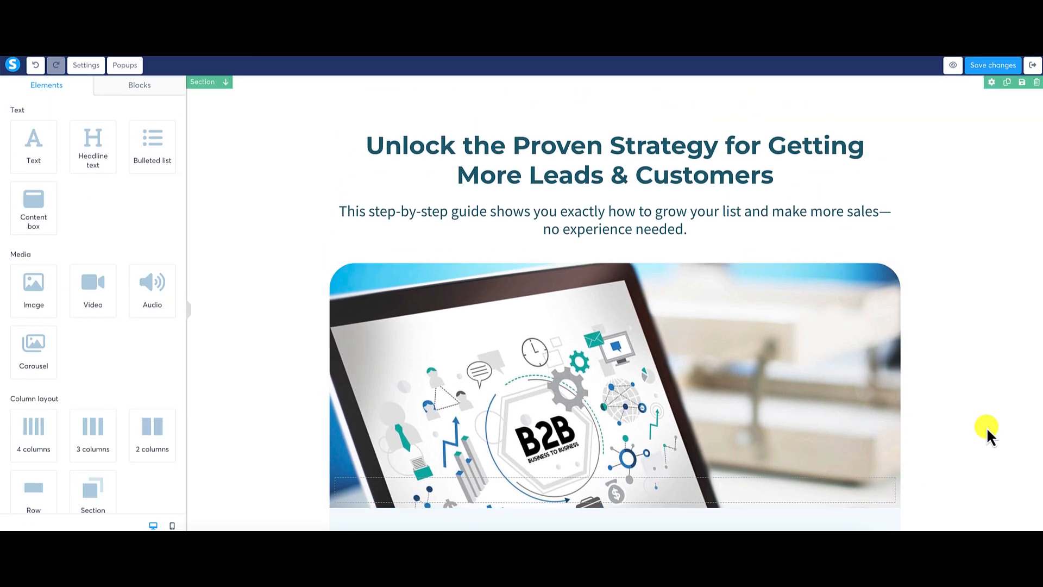
pyautogui.scroll(-5, 988, 431)
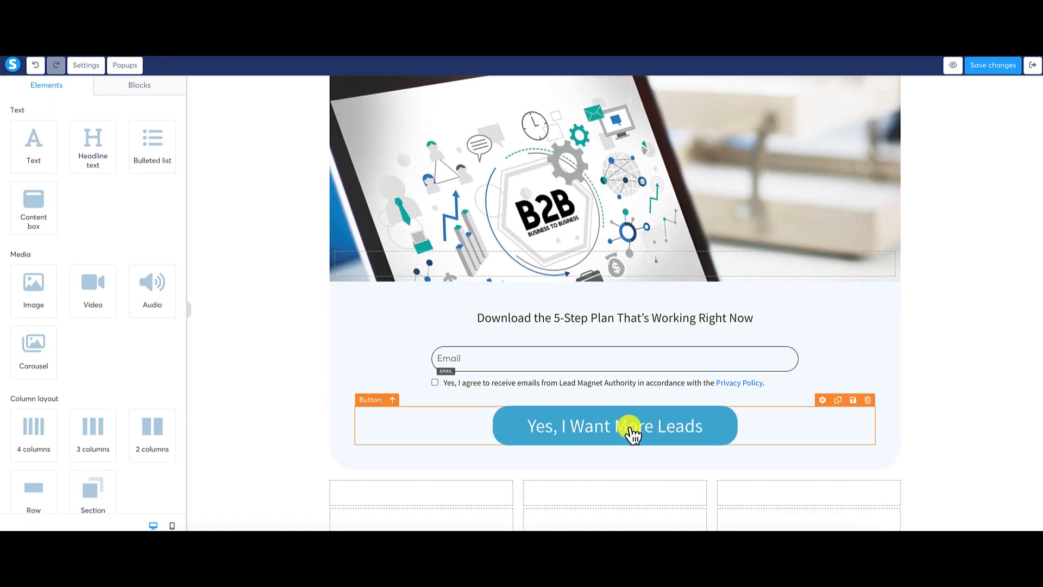
pyautogui.scroll(4, 962, 404)
pyautogui.scroll(-4, 963, 399)
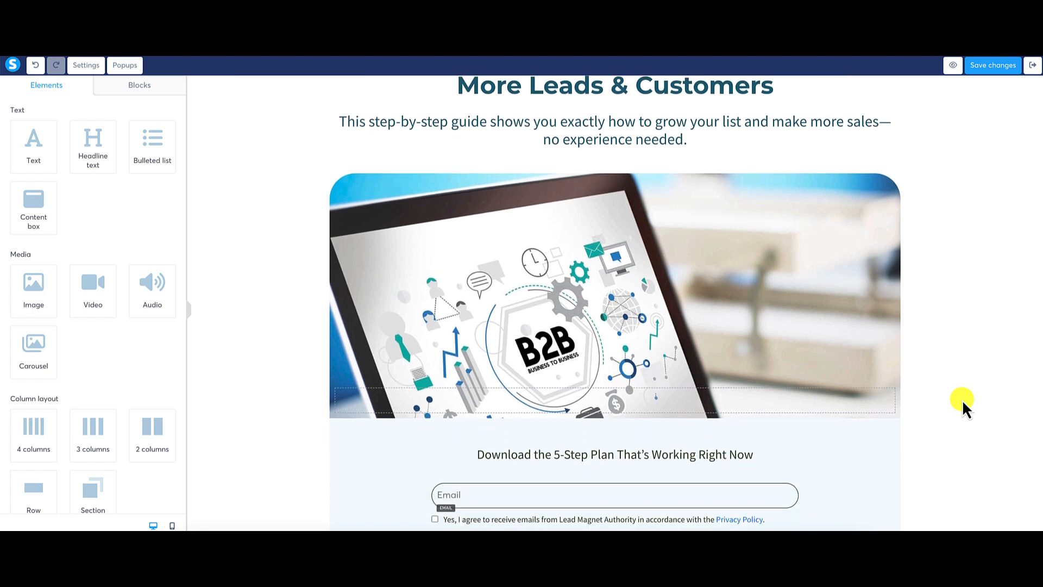
pyautogui.scroll(3, 963, 399)
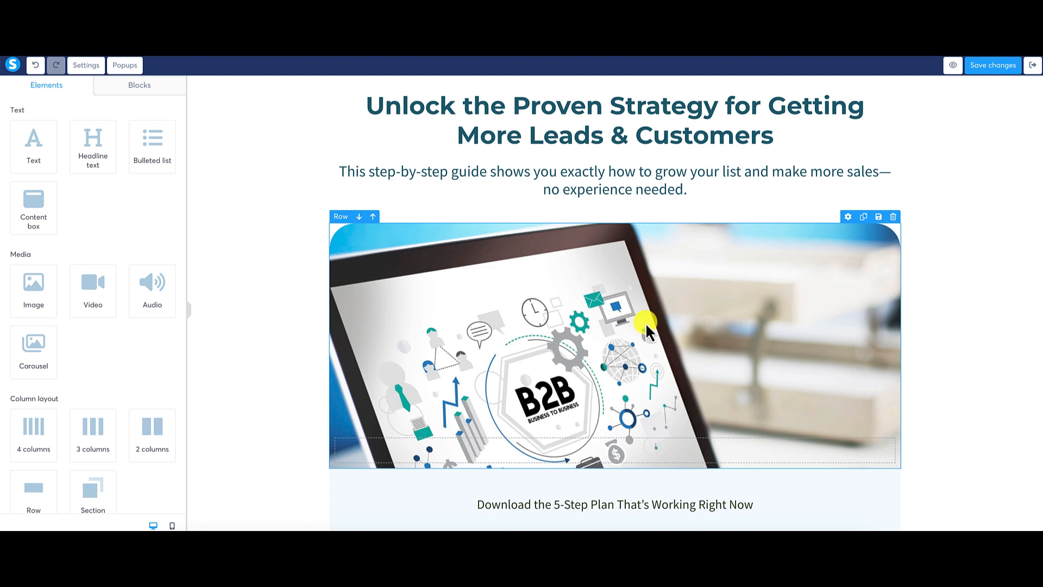
pyautogui.scroll(-5, 988, 357)
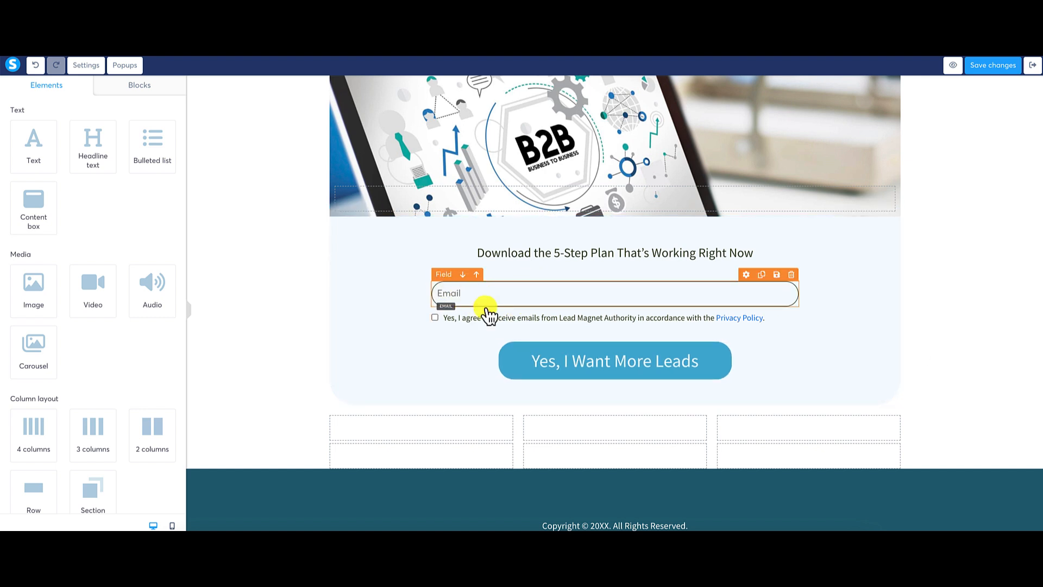
# Change the opt-in form's email field placeholder to "Your Best Email".
pyautogui.click(441, 276)
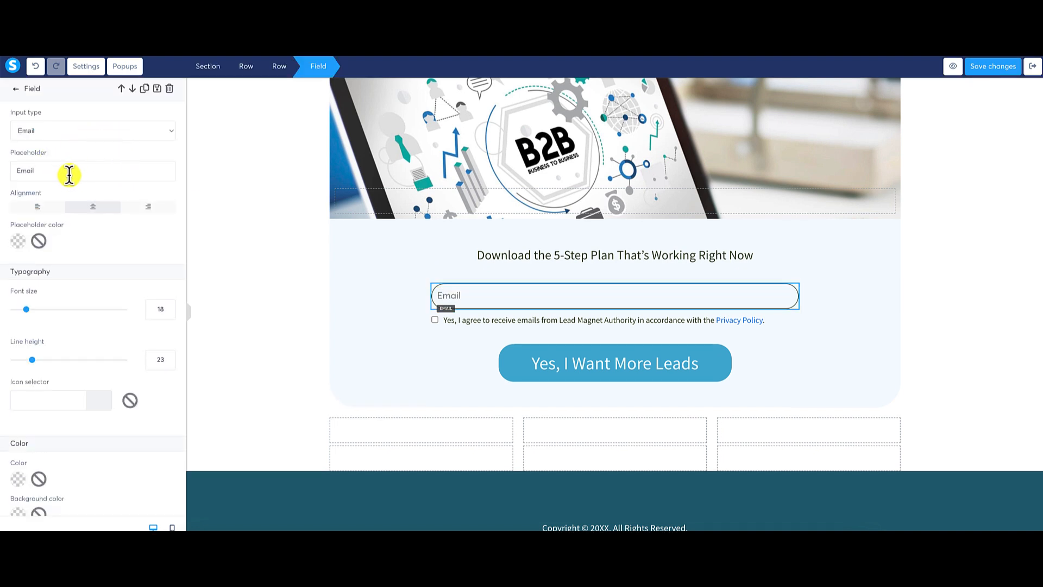
pyautogui.doubleClick(44, 171)
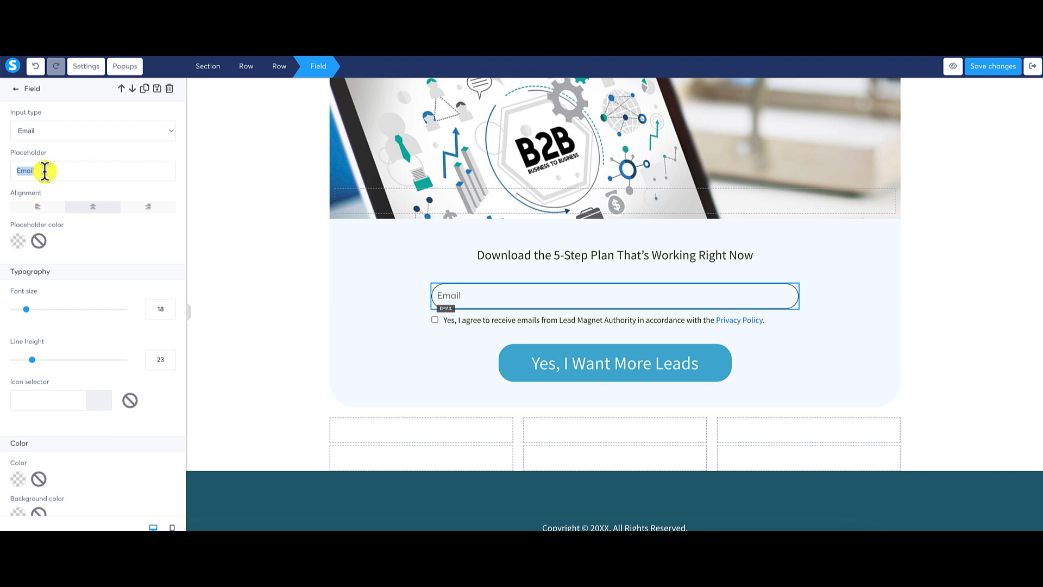
pyautogui.click(45, 171)
pyautogui.press('BackSpace')
pyautogui.press('BackSpace')
pyautogui.press('BackSpace')
pyautogui.press('BackSpace')
pyautogui.press('BackSpace')
pyautogui.write('Your Best Emai')
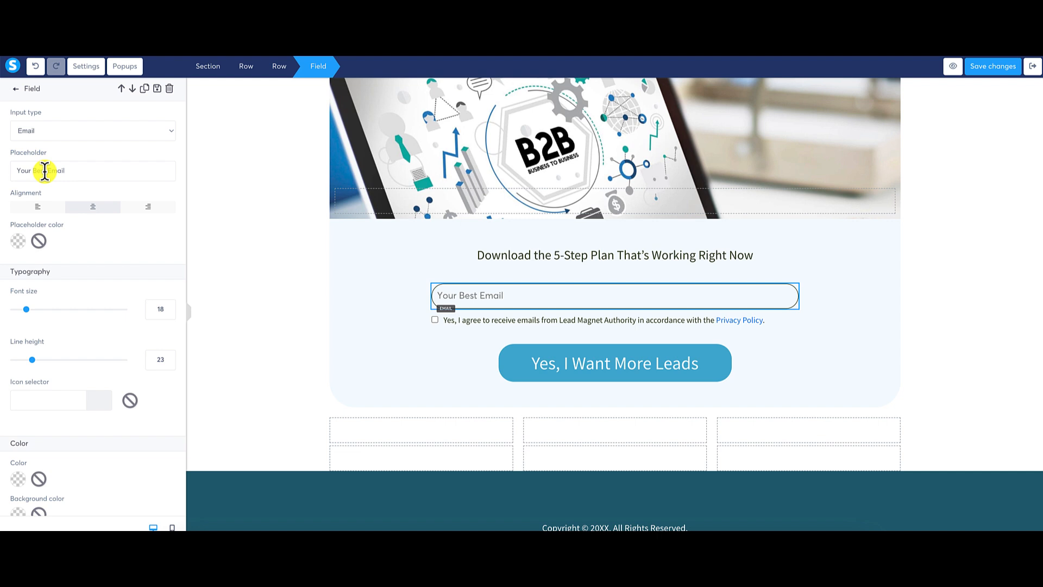
# Set the consent checkbox's unticked message to "Please check the box to confirm your subscription".
pyautogui.write('l')
pyautogui.click(462, 321)
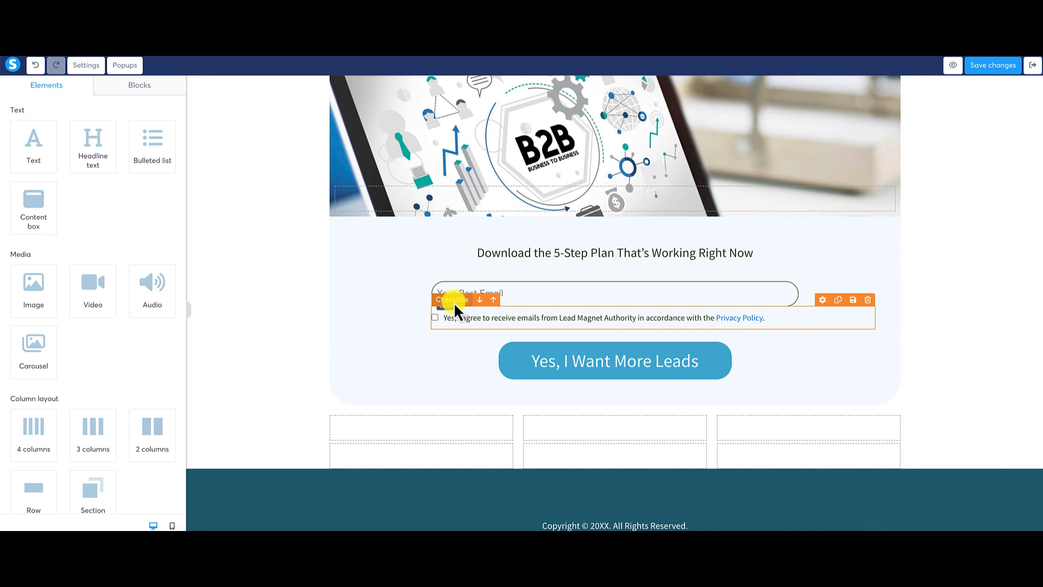
pyautogui.click(456, 302)
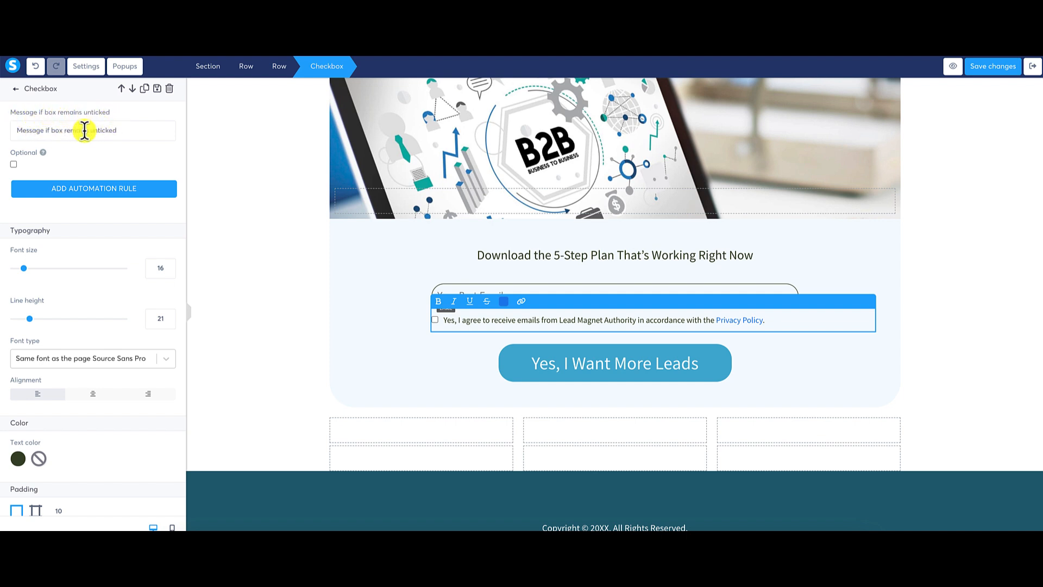
pyautogui.tripleClick(47, 128)
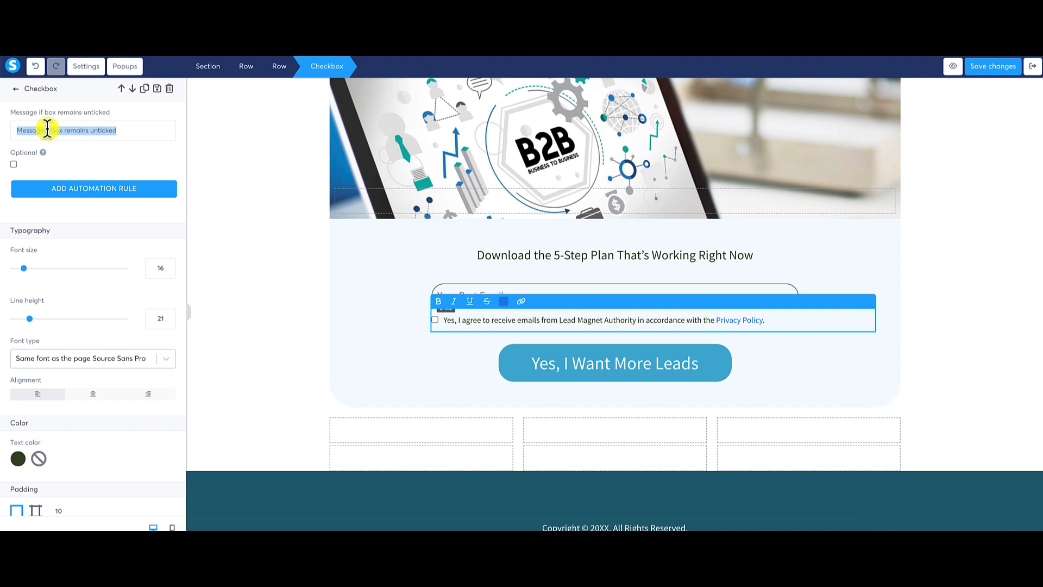
pyautogui.write('Please')
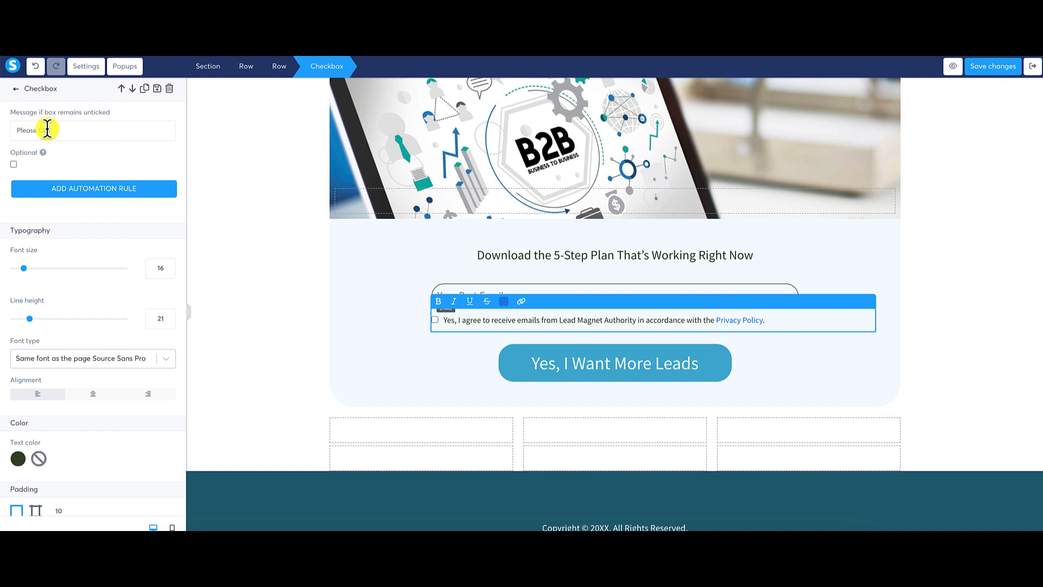
pyautogui.write(' check the box to confirm your subscription')
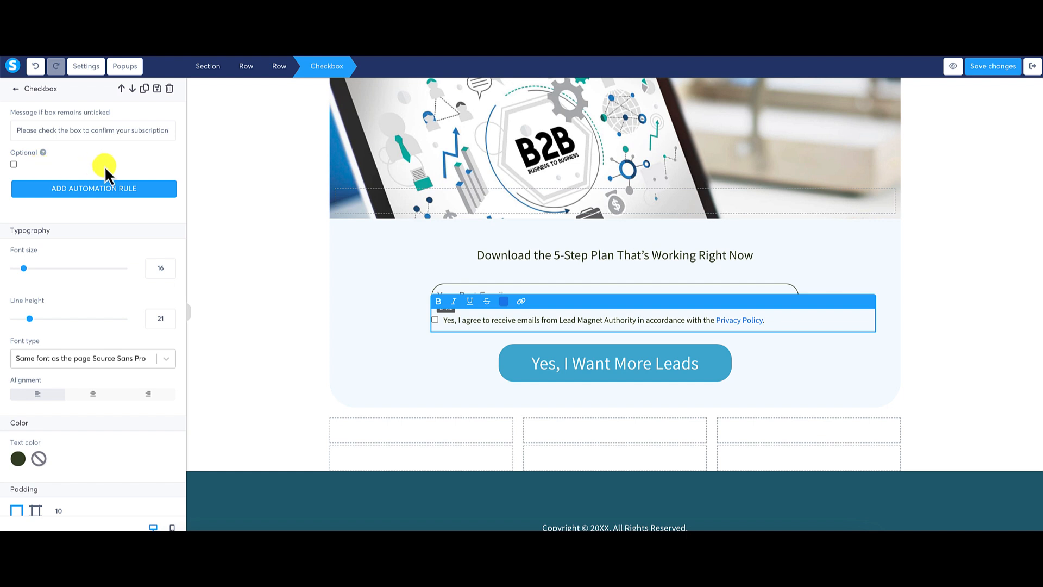
pyautogui.click(260, 178)
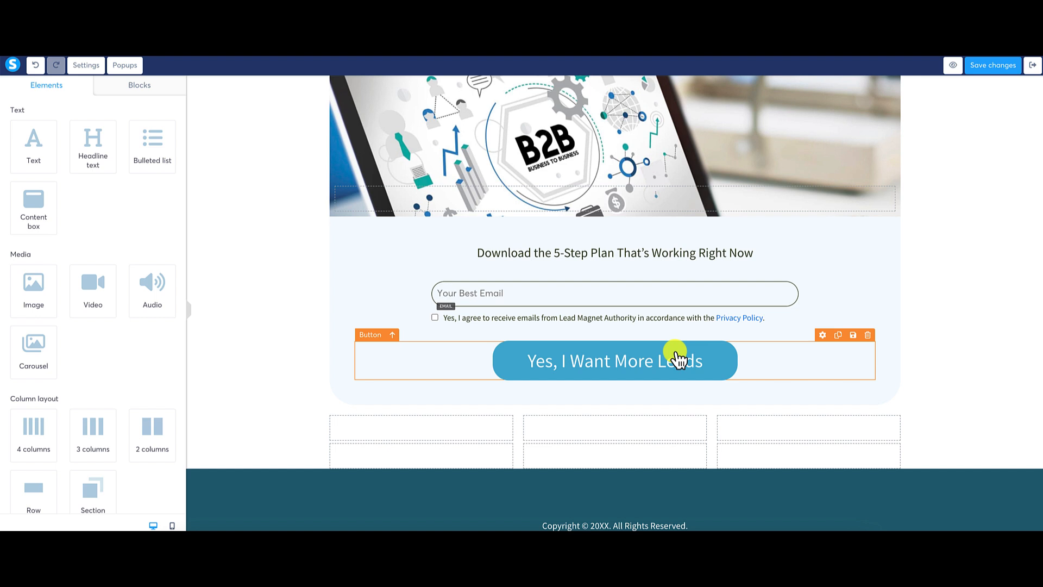
pyautogui.click(371, 335)
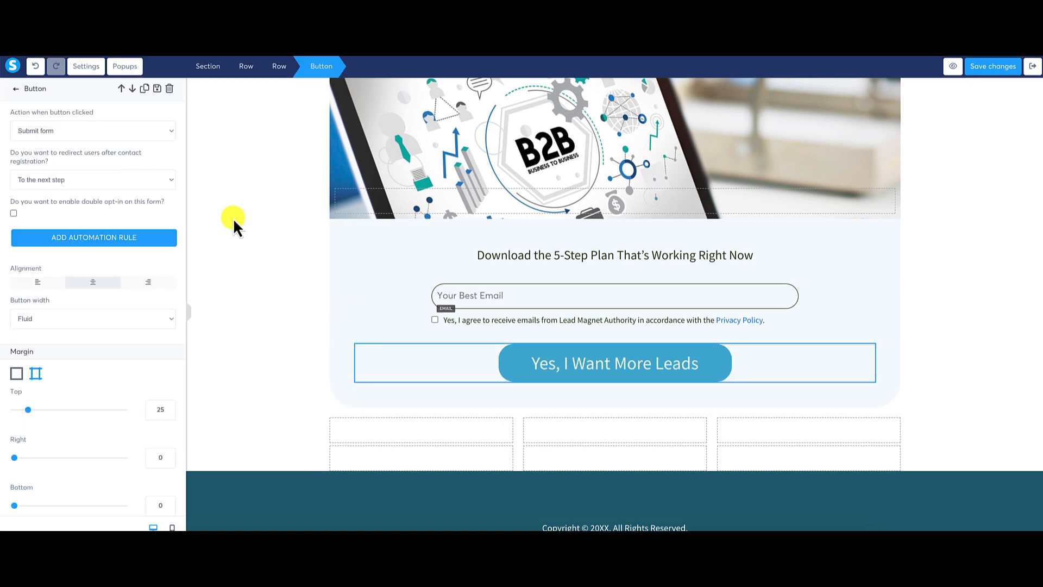
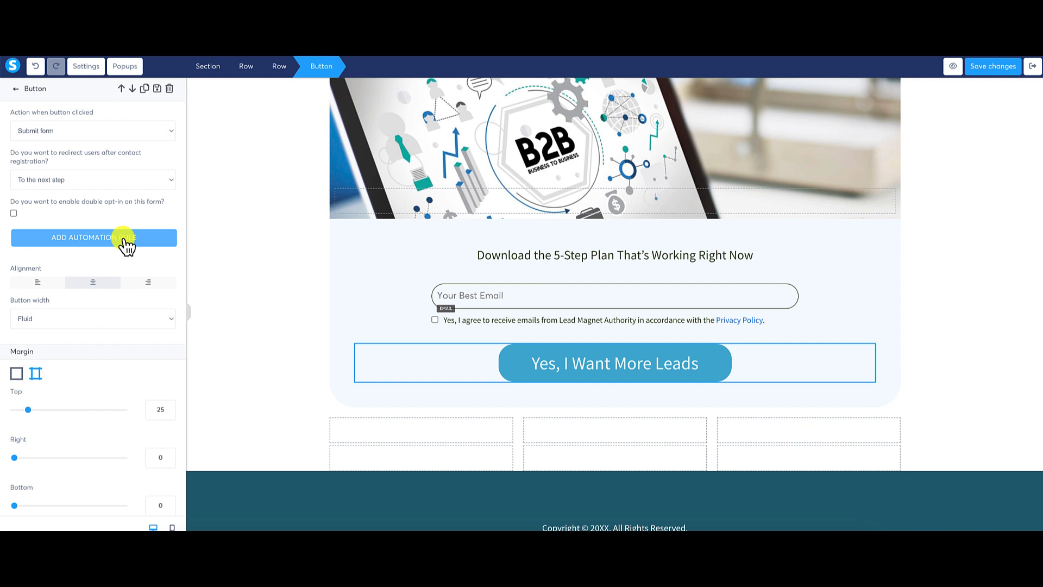
pyautogui.click(125, 244)
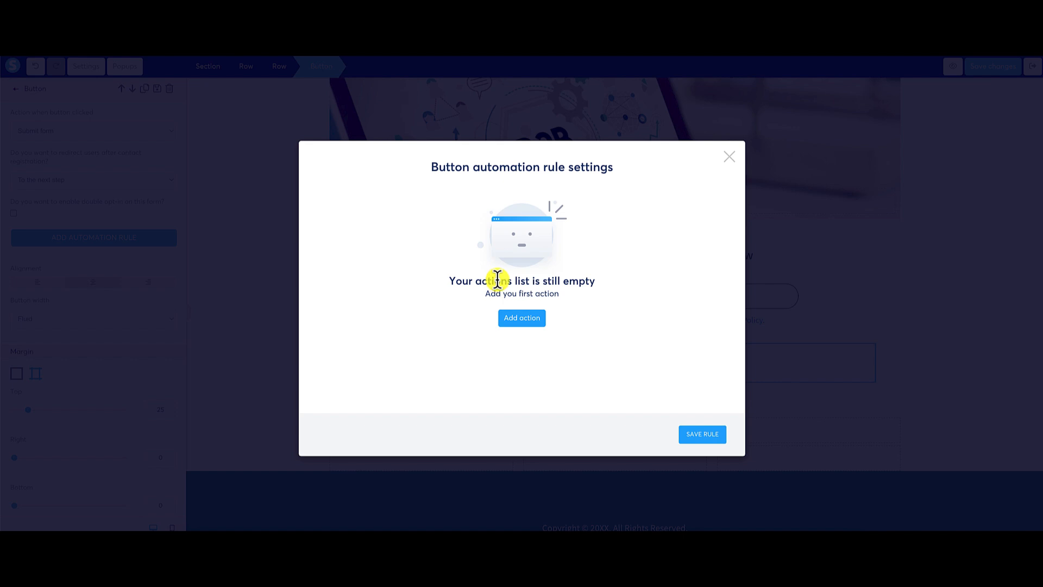
pyautogui.click(526, 322)
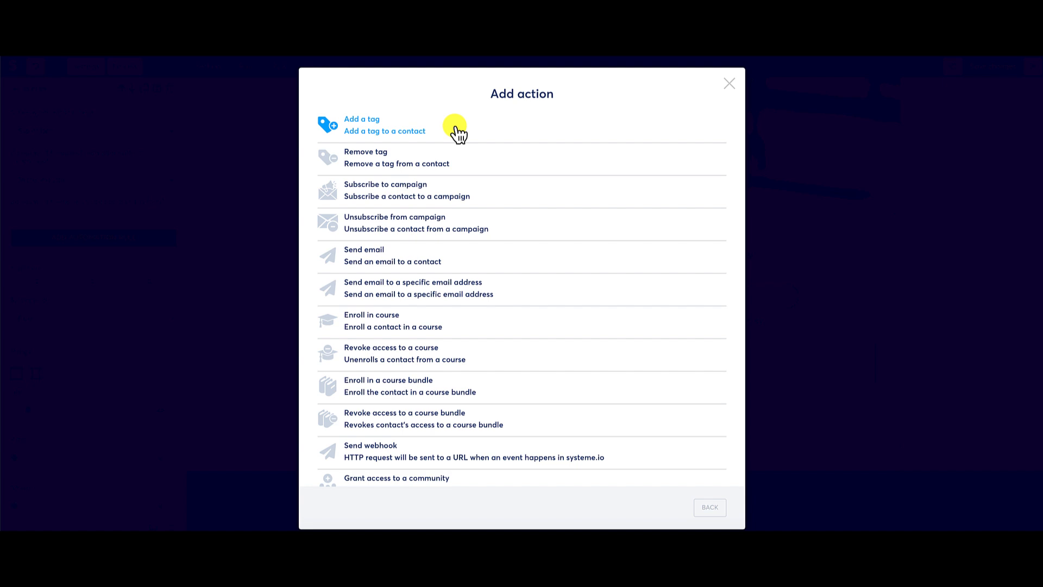
pyautogui.click(404, 132)
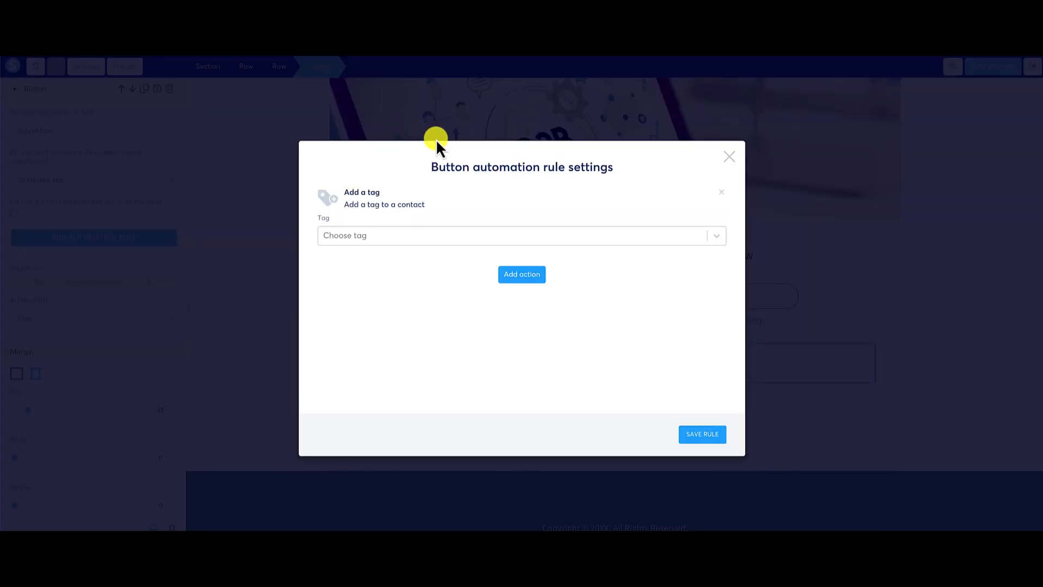
pyautogui.click(716, 236)
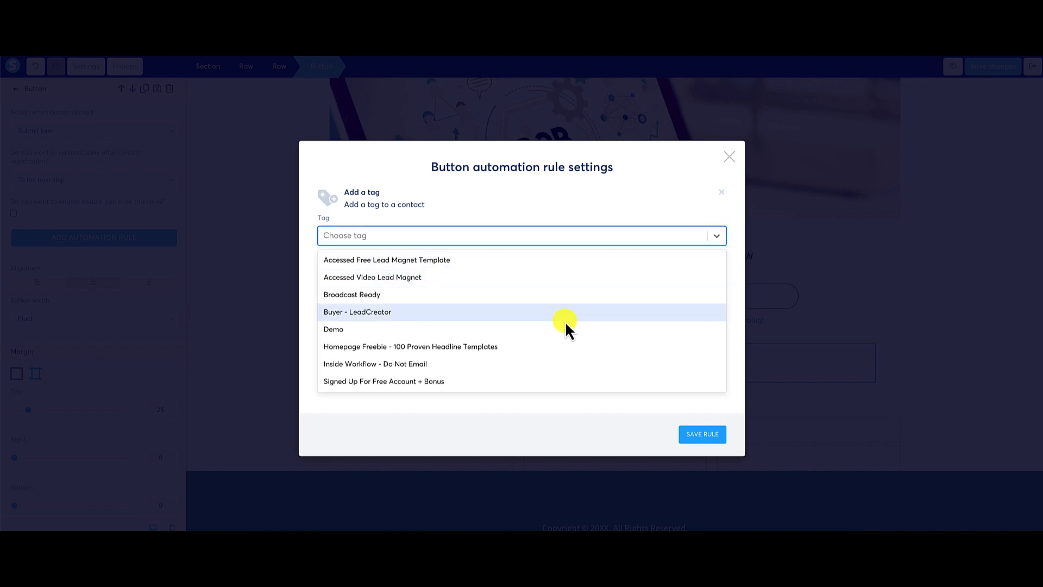
pyautogui.click(572, 197)
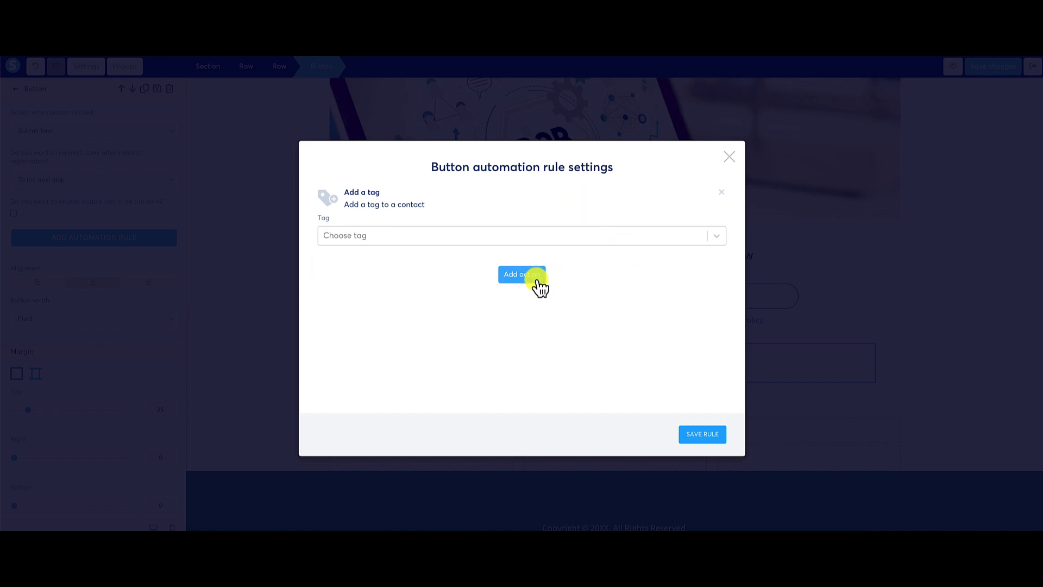
pyautogui.click(717, 235)
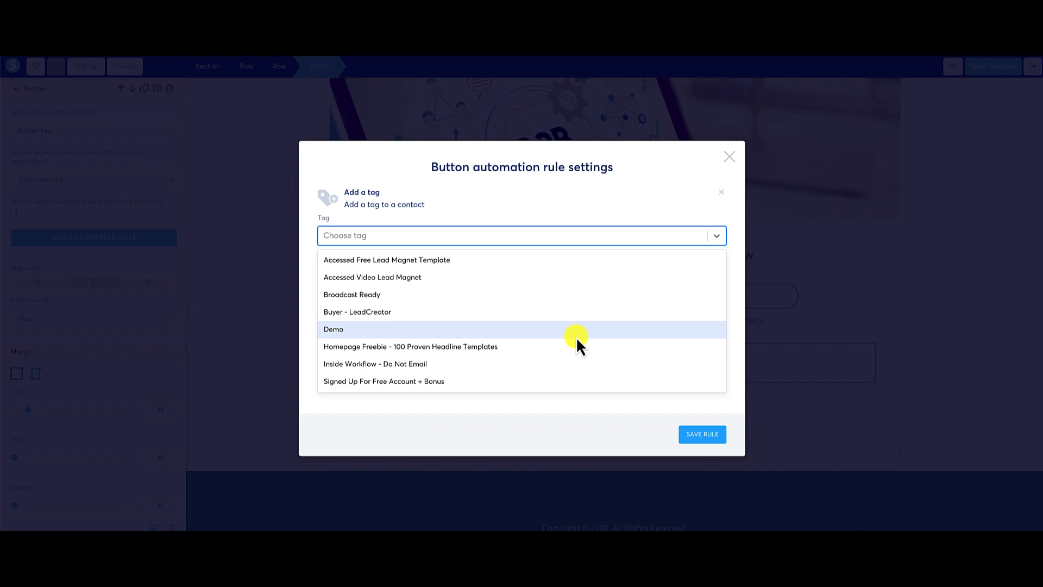
pyautogui.click(640, 200)
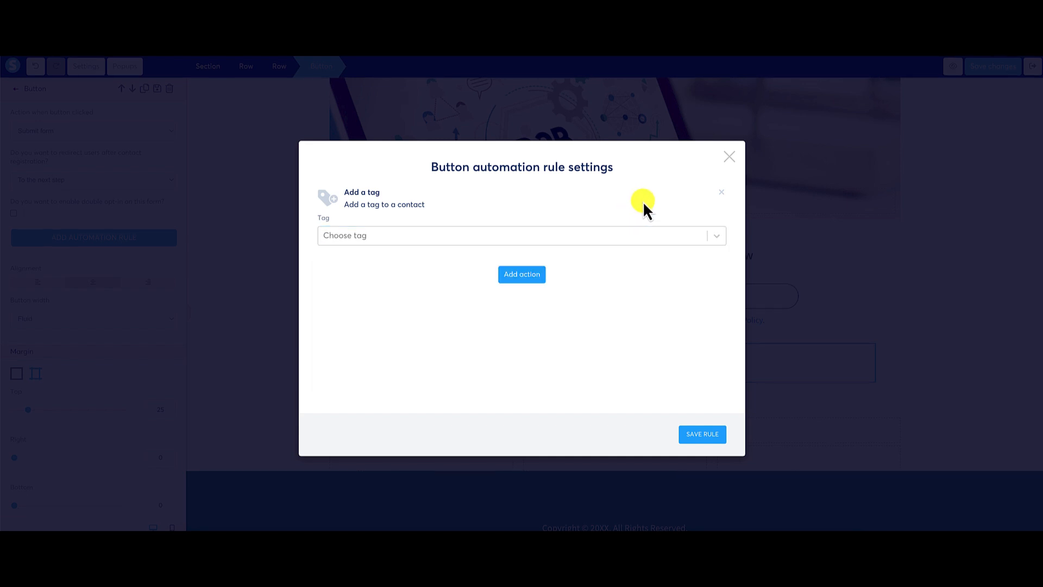
pyautogui.click(729, 157)
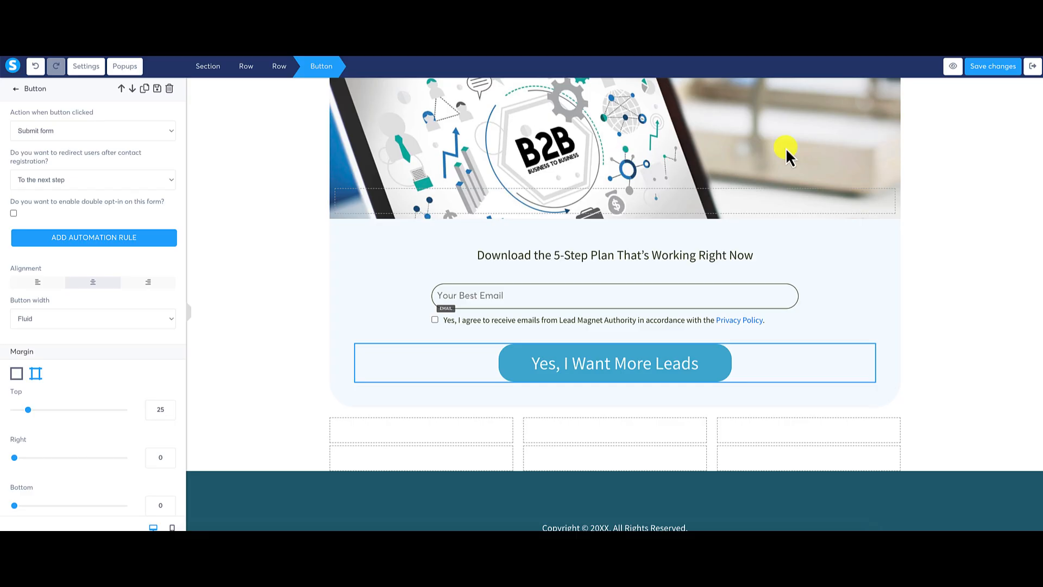
# Save the squeeze page changes and leave the editor for the CRM tags list.
pyautogui.click(998, 67)
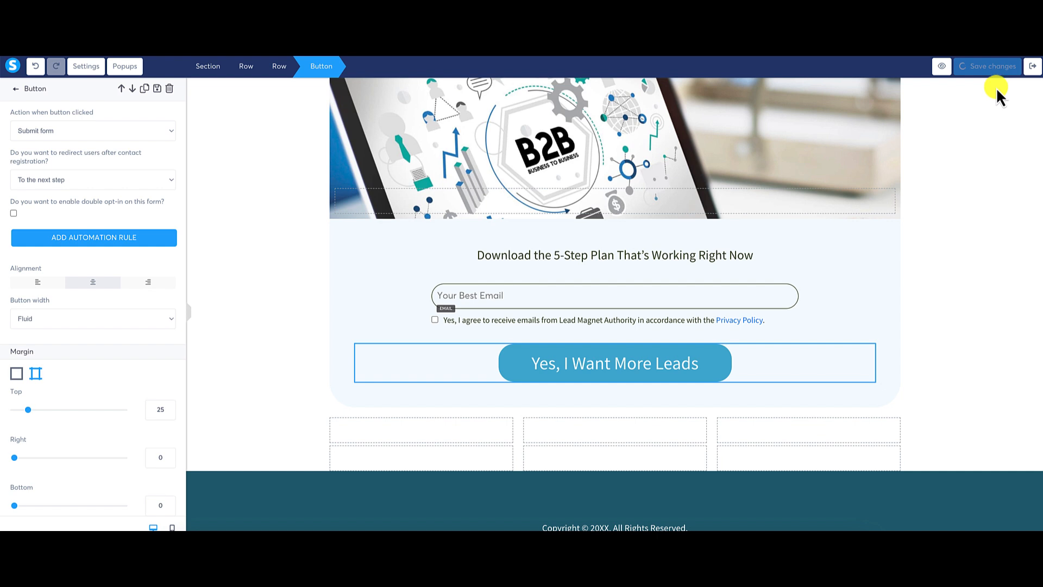
pyautogui.click(1032, 69)
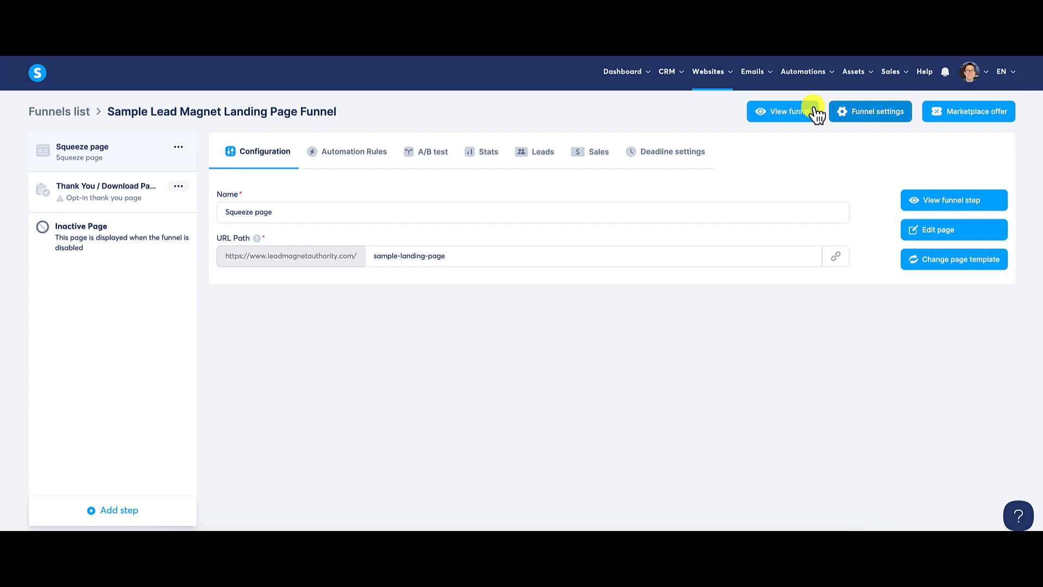
pyautogui.moveTo(675, 79)
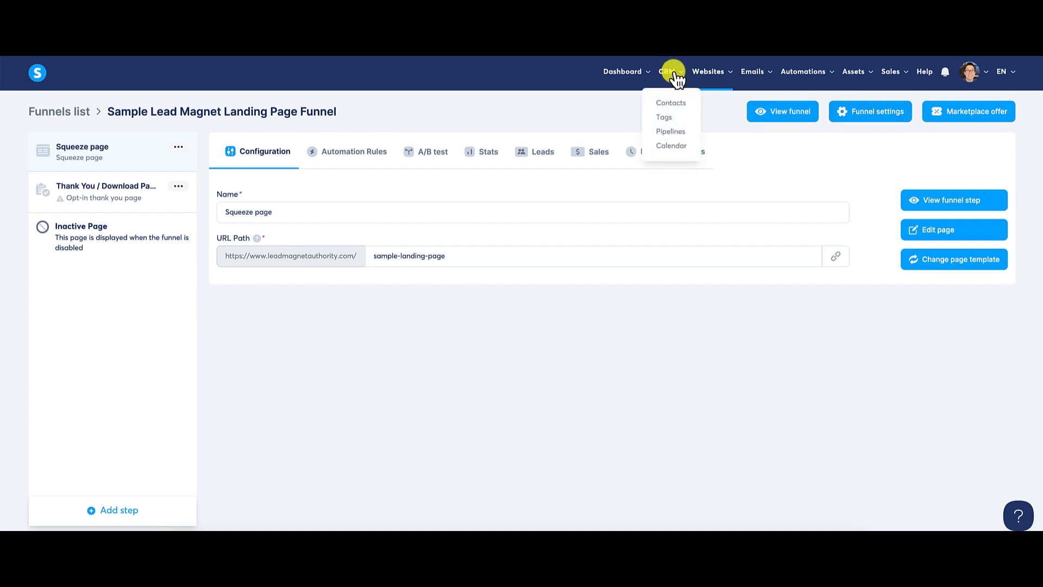
pyautogui.click(668, 120)
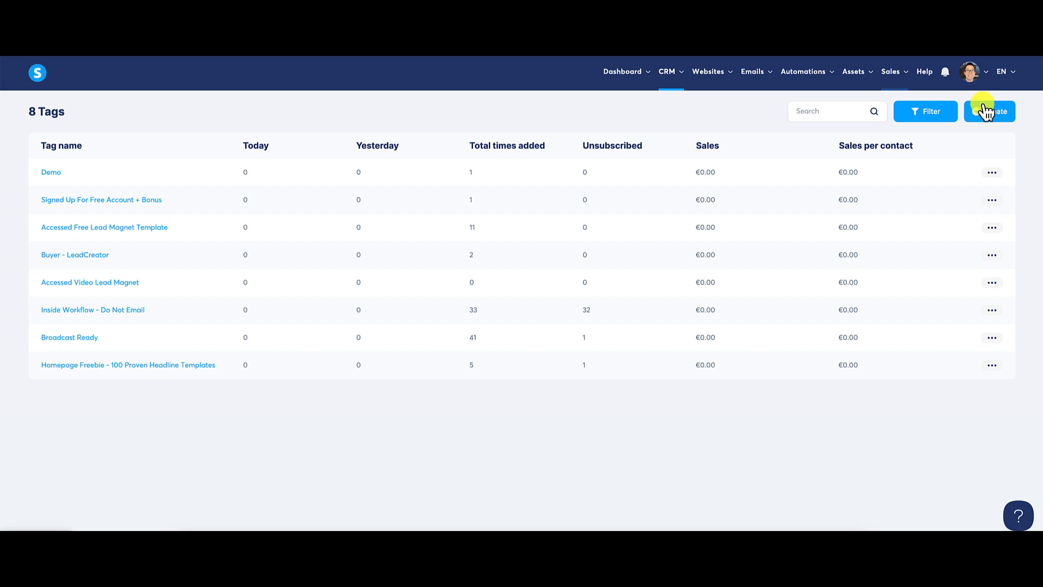
# Create a contact tag named "Sample Lead Magnet Capture Page".
pyautogui.click(994, 116)
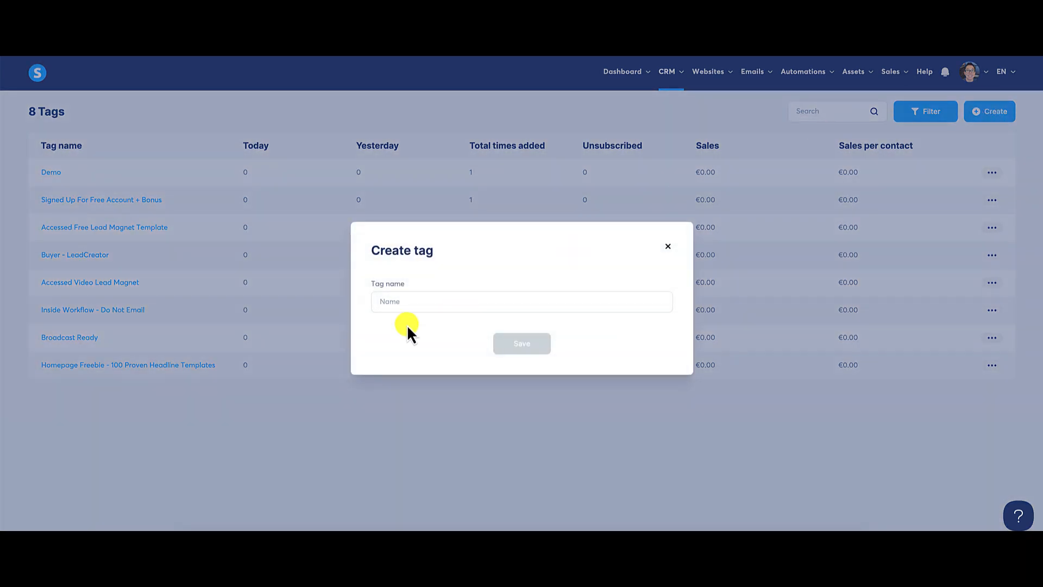
pyautogui.click(407, 301)
pyautogui.write('Sa')
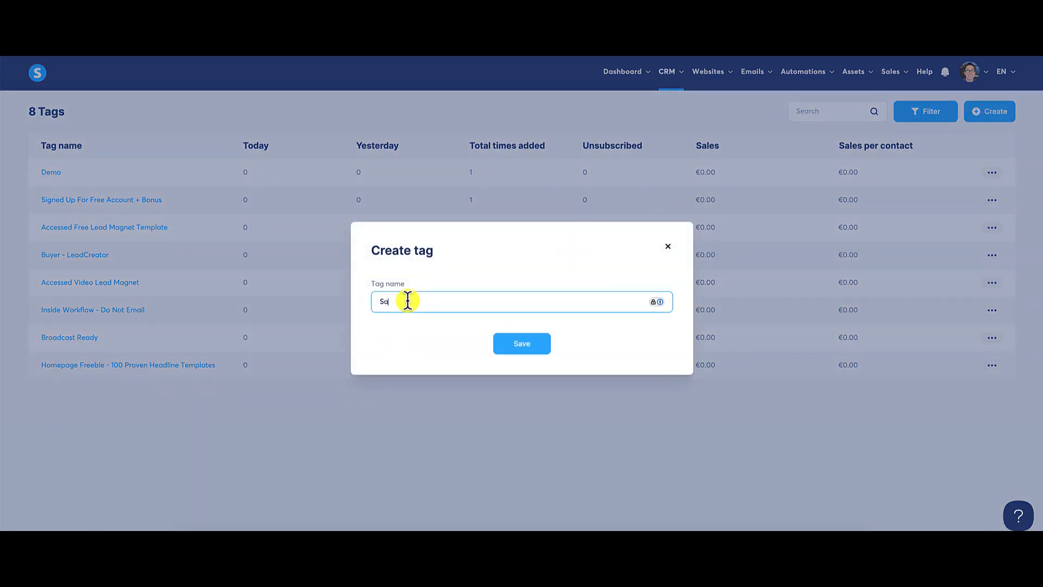
pyautogui.write('mple Lead')
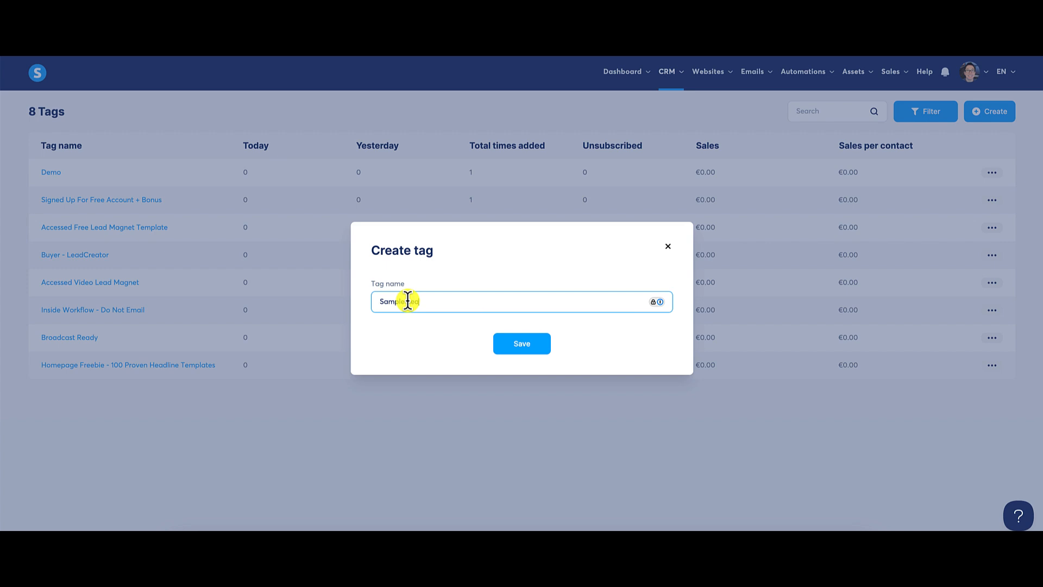
pyautogui.write(' Magnet Capture Page')
pyautogui.click(523, 343)
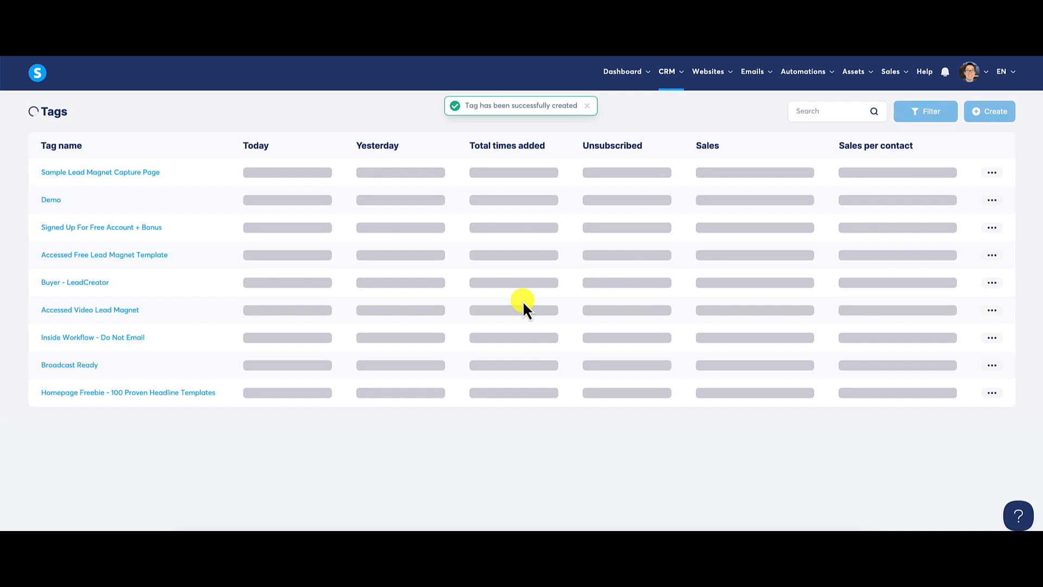
# Reopen the squeeze page of the Sample Lead Magnet Landing Page Funnel in the page editor.
pyautogui.moveTo(722, 76)
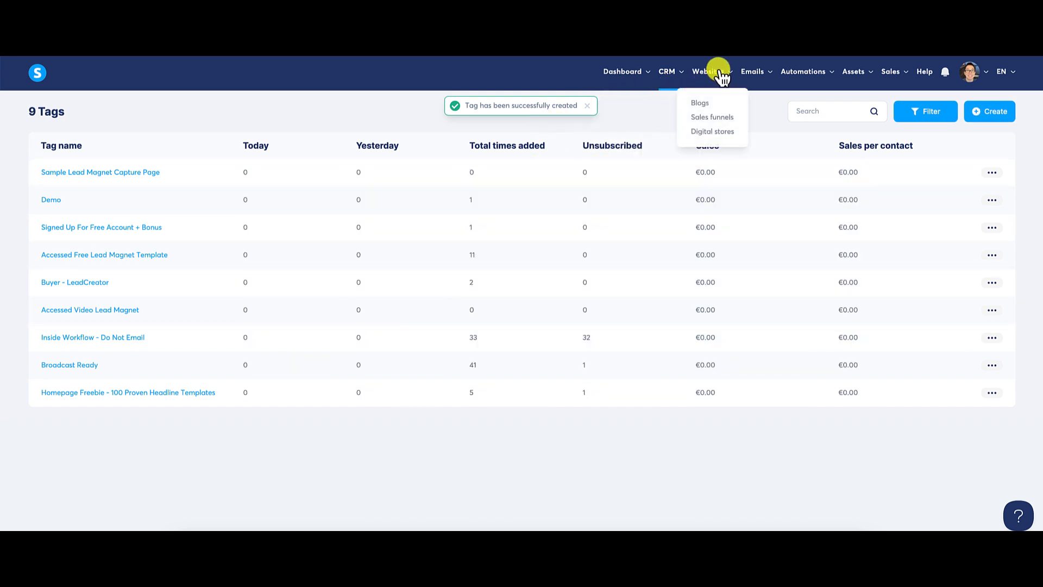
pyautogui.click(719, 118)
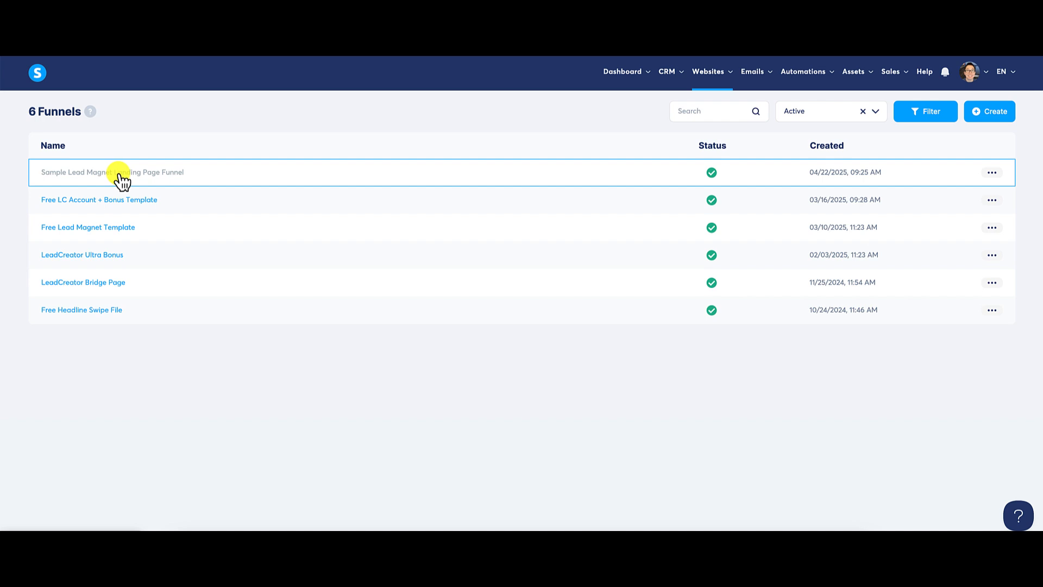
pyautogui.click(156, 175)
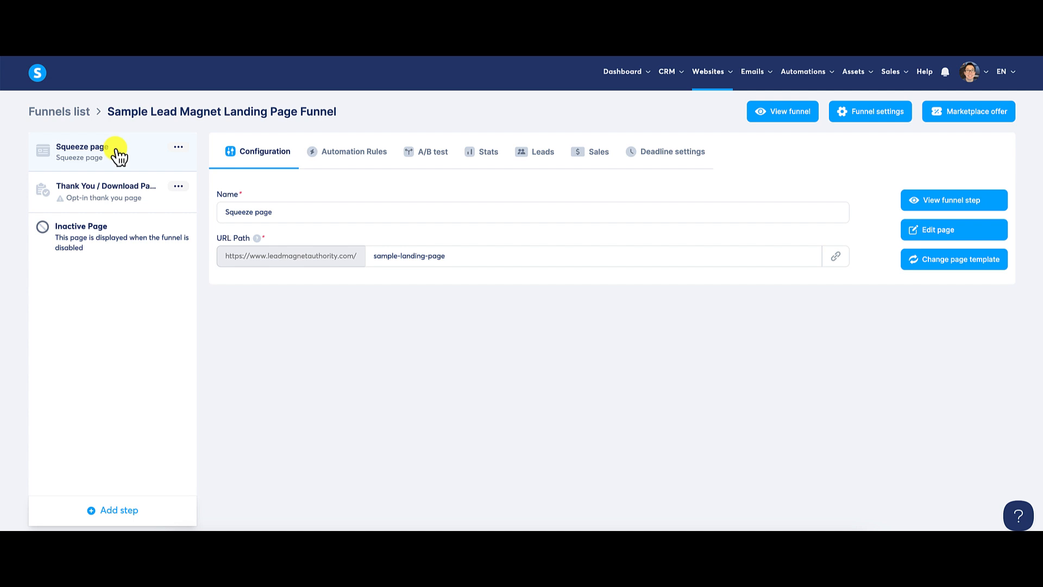
pyautogui.rightClick(946, 231)
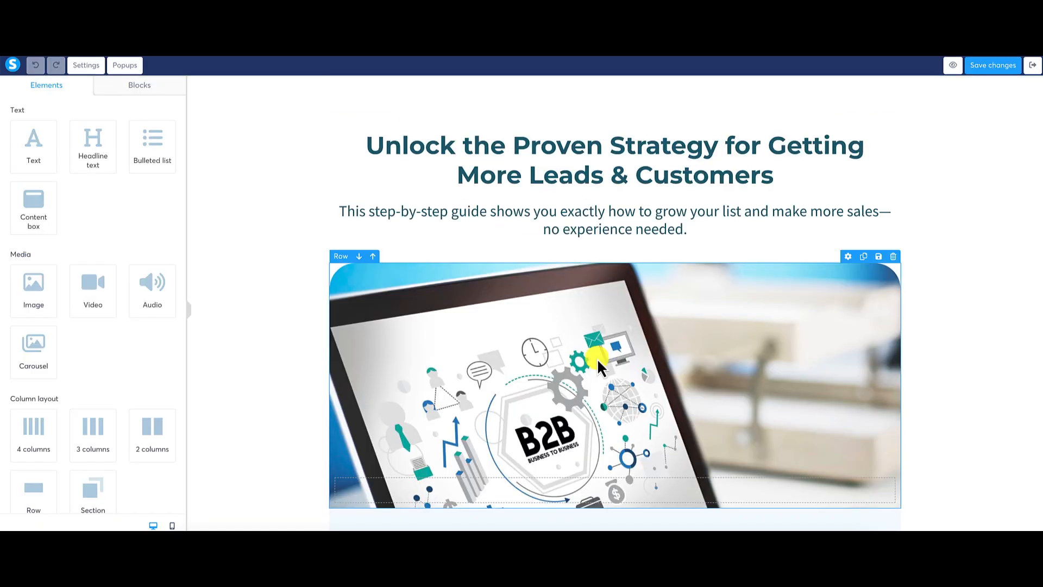
# Add an automation rule to the "Yes, I Want More Leads" button that assigns the "Sample Lead Magnet Capture Page" tag to the contact, and save it.
pyautogui.scroll(-6, 598, 357)
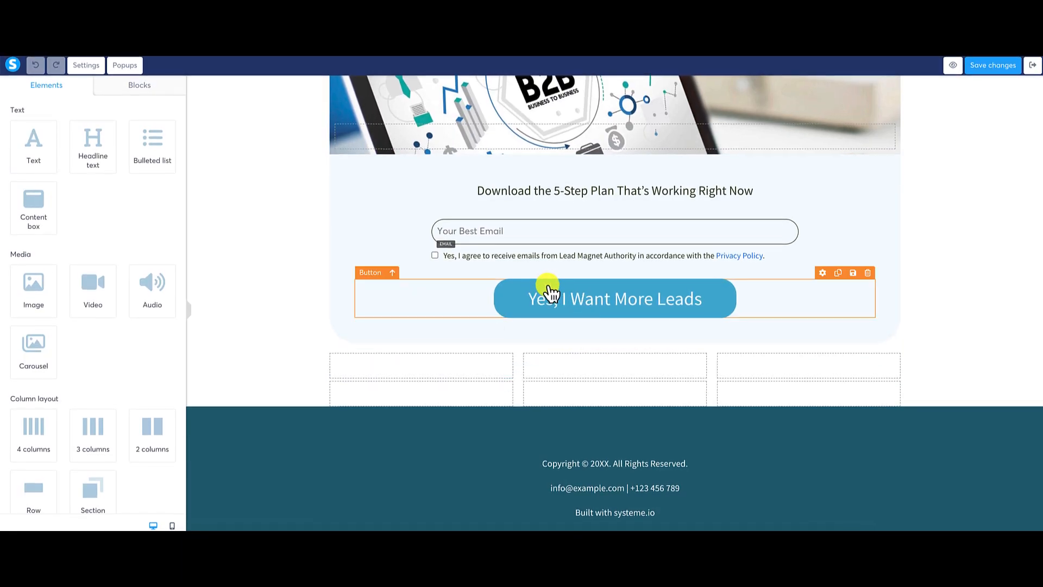
pyautogui.click(521, 306)
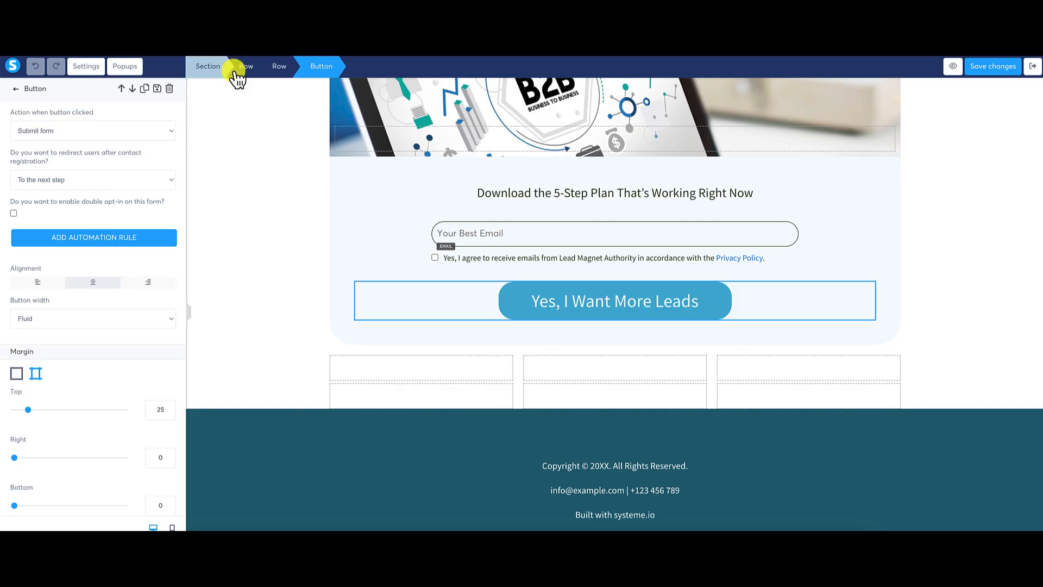
pyautogui.click(117, 240)
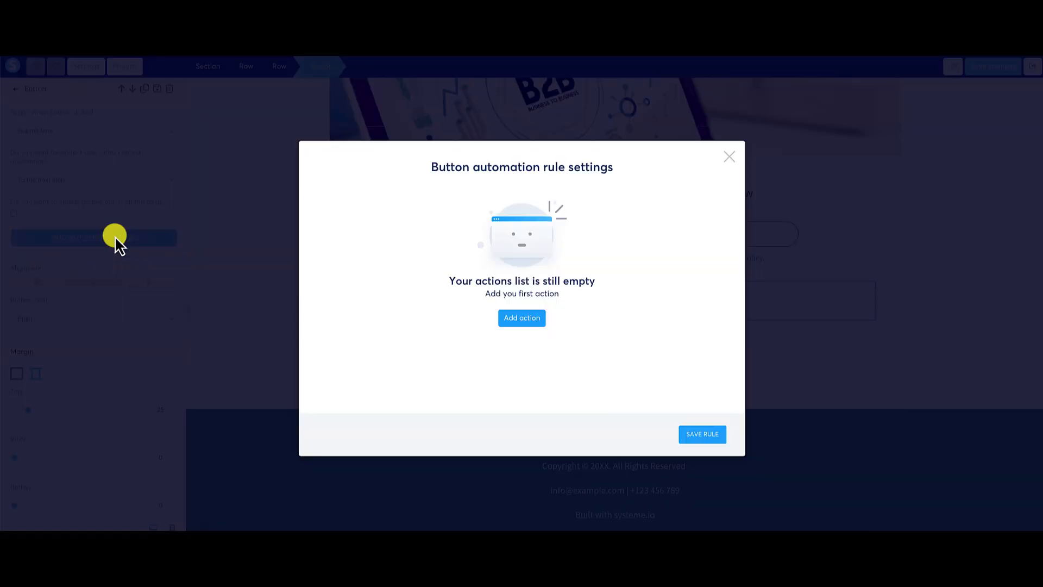
pyautogui.click(512, 320)
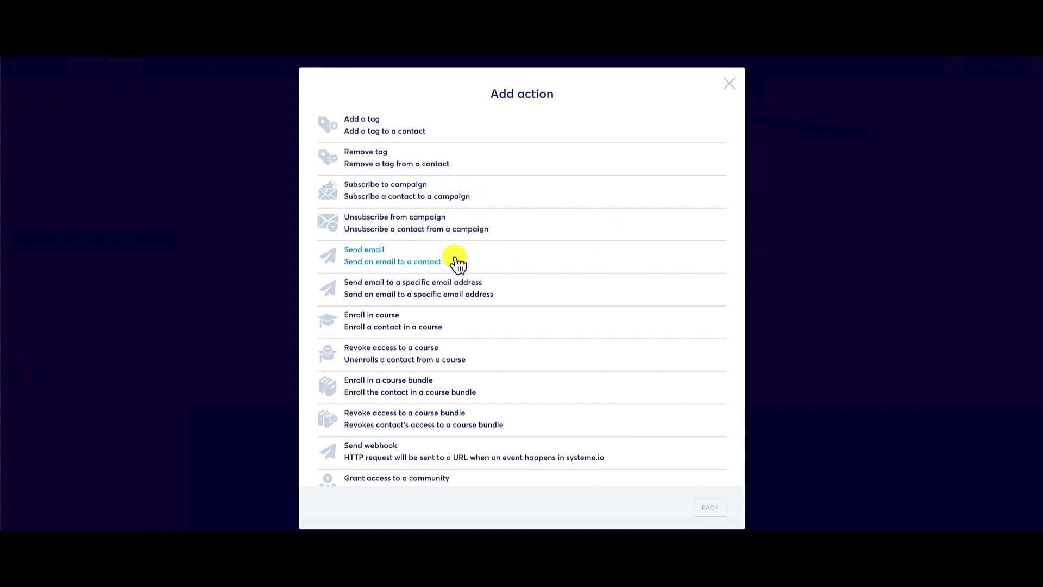
pyautogui.click(412, 132)
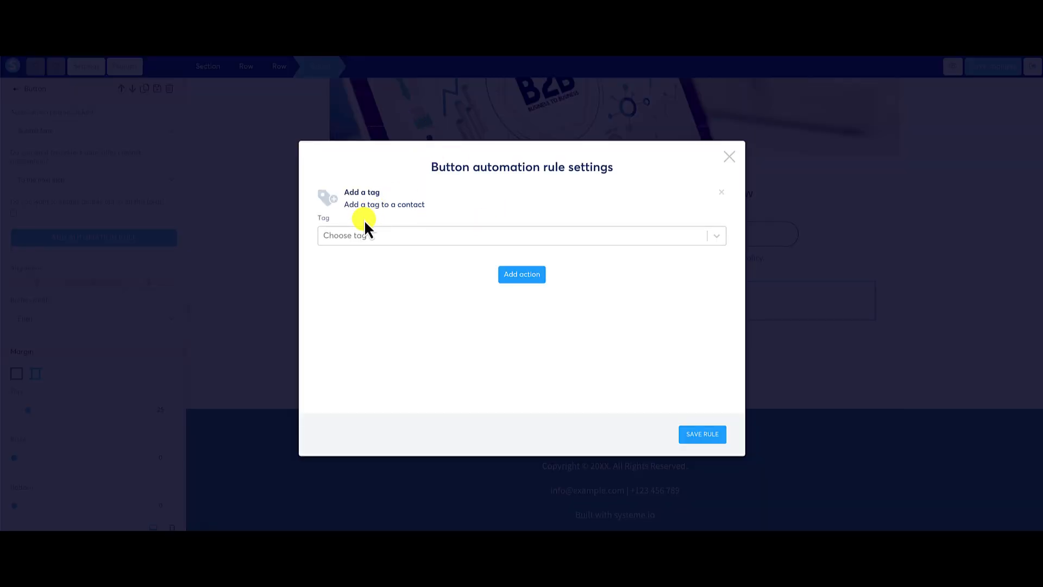
pyautogui.click(379, 238)
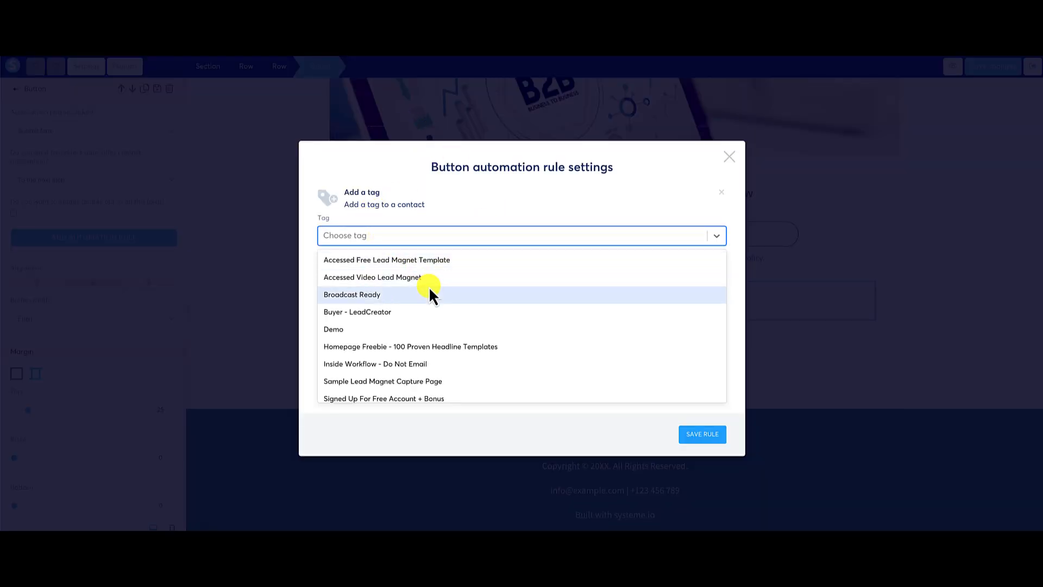
pyautogui.scroll(-1, 428, 286)
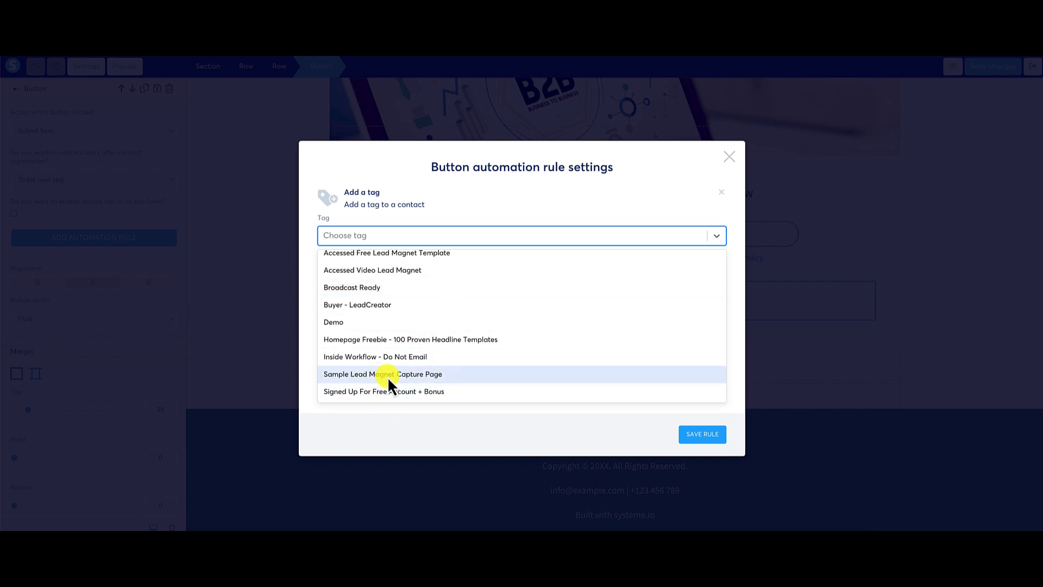
pyautogui.click(429, 376)
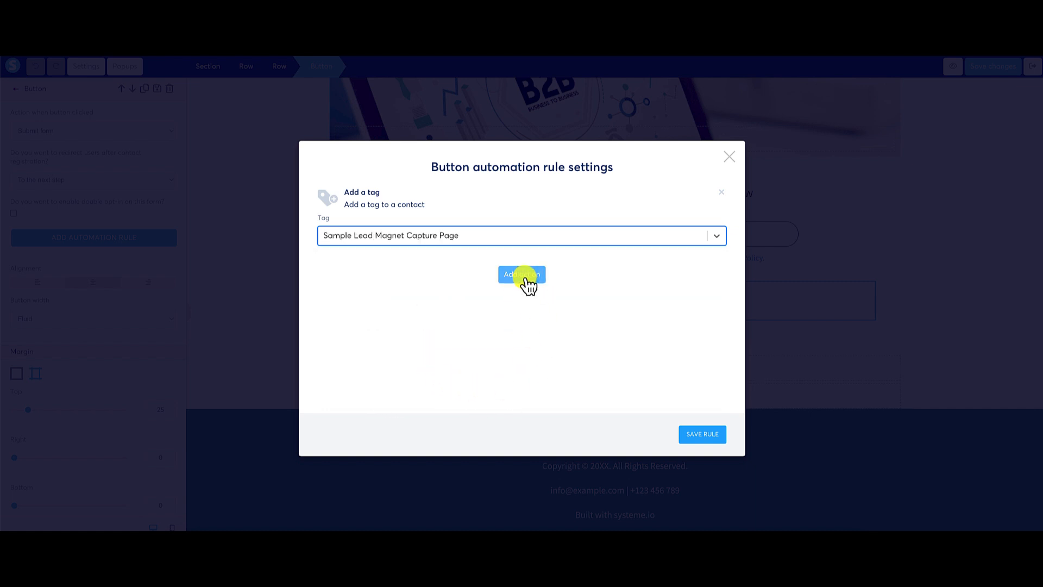
pyautogui.click(701, 434)
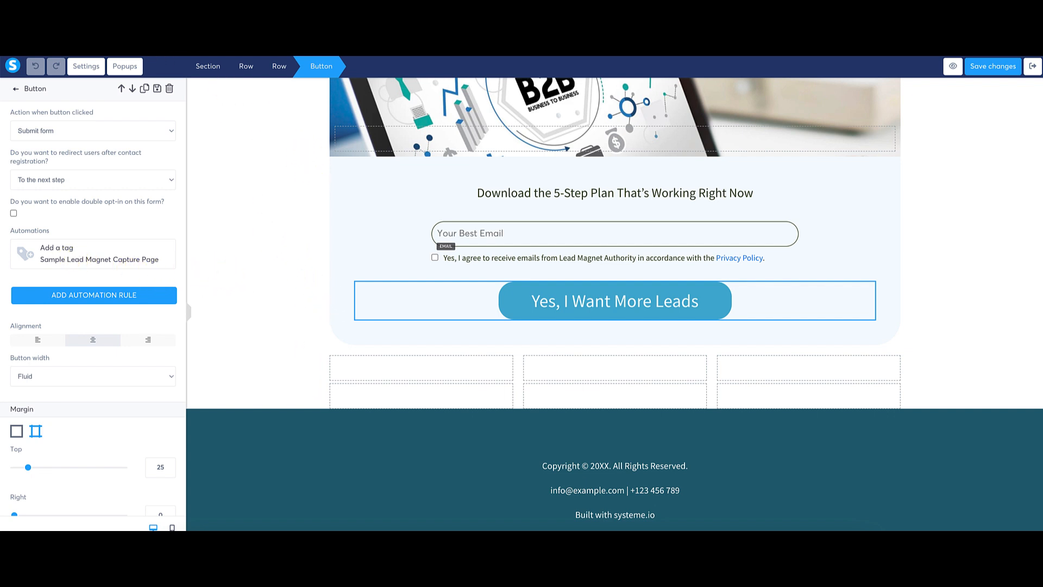
# Open the Thank You / Download Page step of the funnel and list 30 templates per page.
pyautogui.click(157, 27)
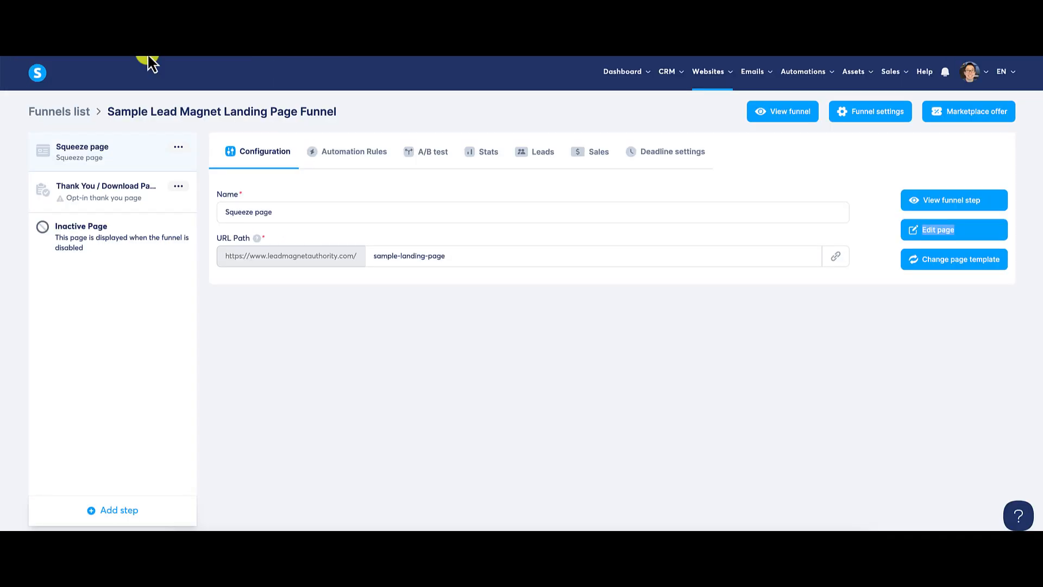
pyautogui.click(140, 206)
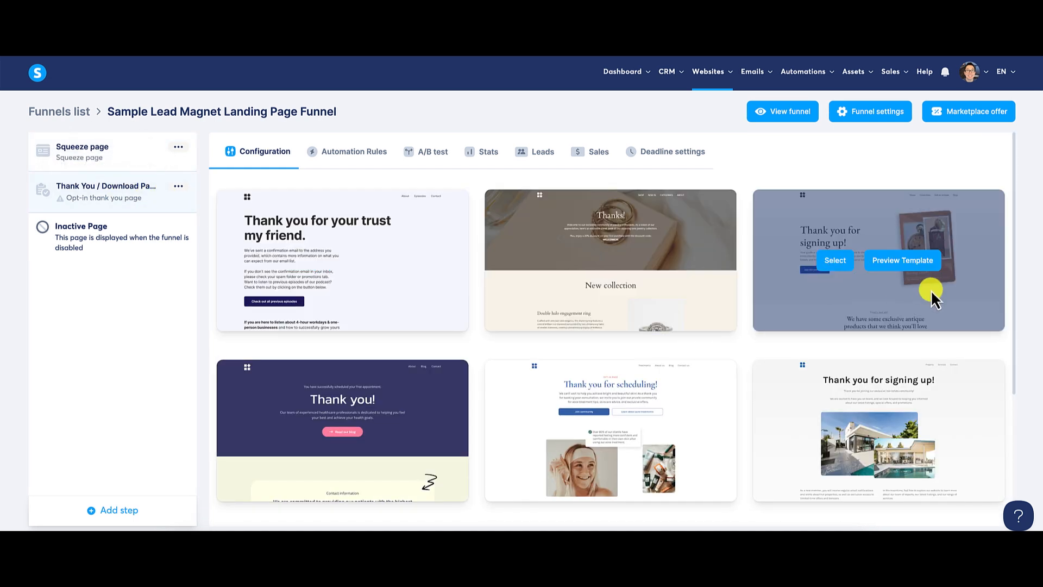
pyautogui.scroll(-2, 797, 325)
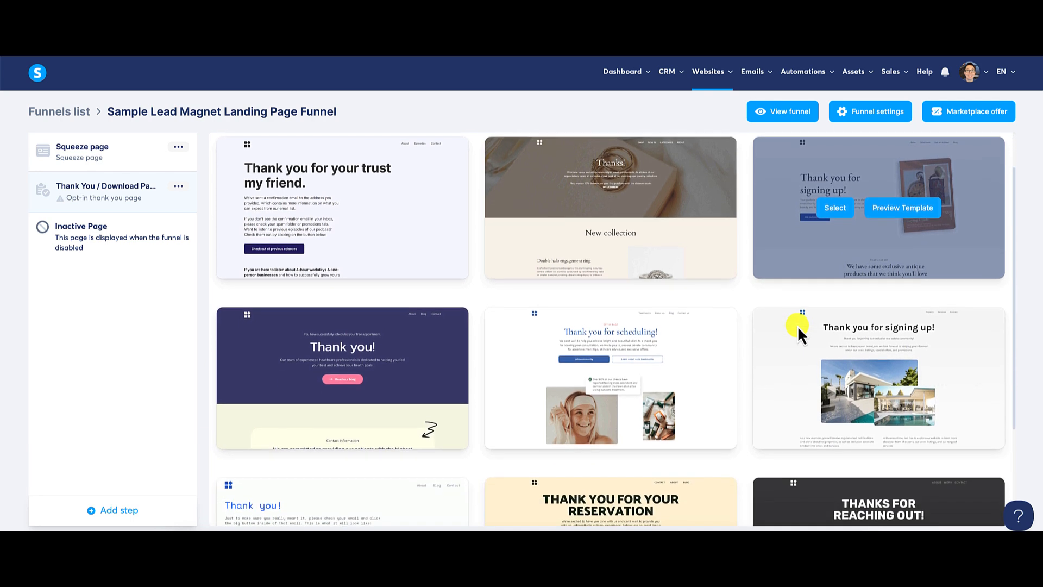
pyautogui.scroll(2, 797, 326)
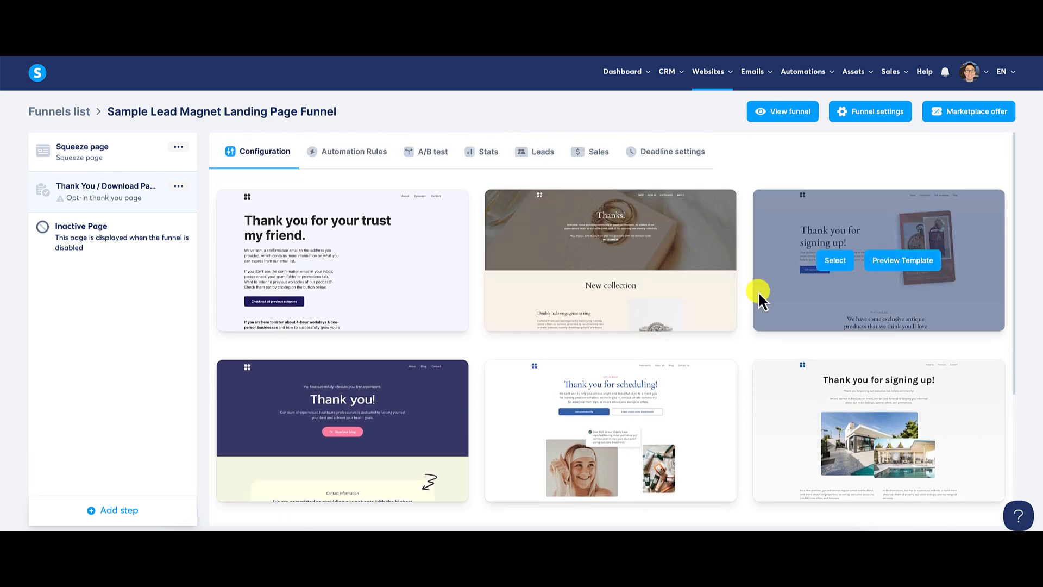
pyautogui.scroll(-2, 758, 292)
pyautogui.scroll(-3, 439, 319)
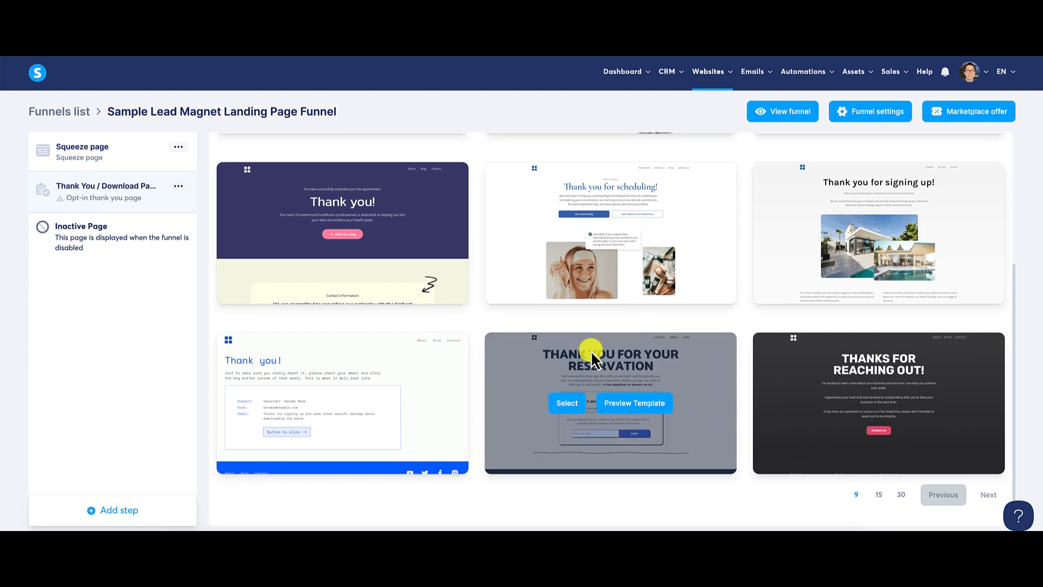
pyautogui.moveTo(845, 430)
pyautogui.click(901, 493)
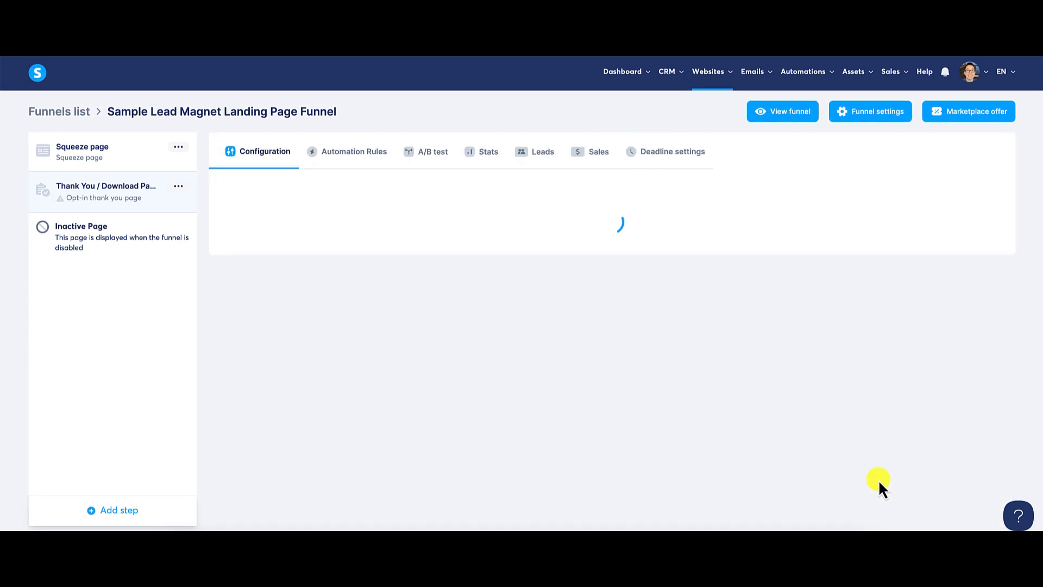
# Preview the "Thanks!" template with the envelope and checkmark illustration, and select it for the thank-you page.
pyautogui.moveTo(735, 409)
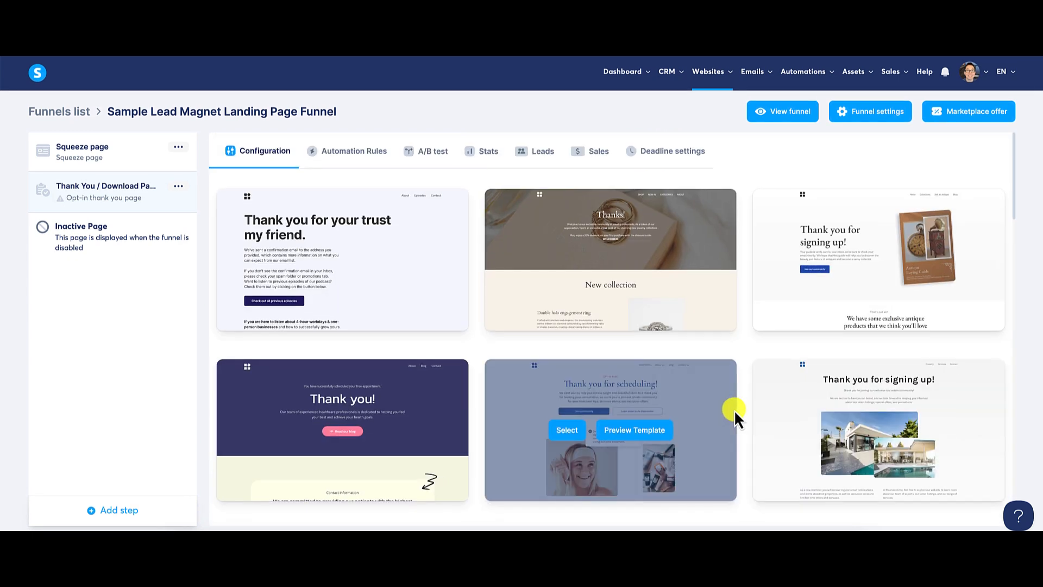
pyautogui.scroll(-2, 735, 409)
pyautogui.scroll(-6, 734, 410)
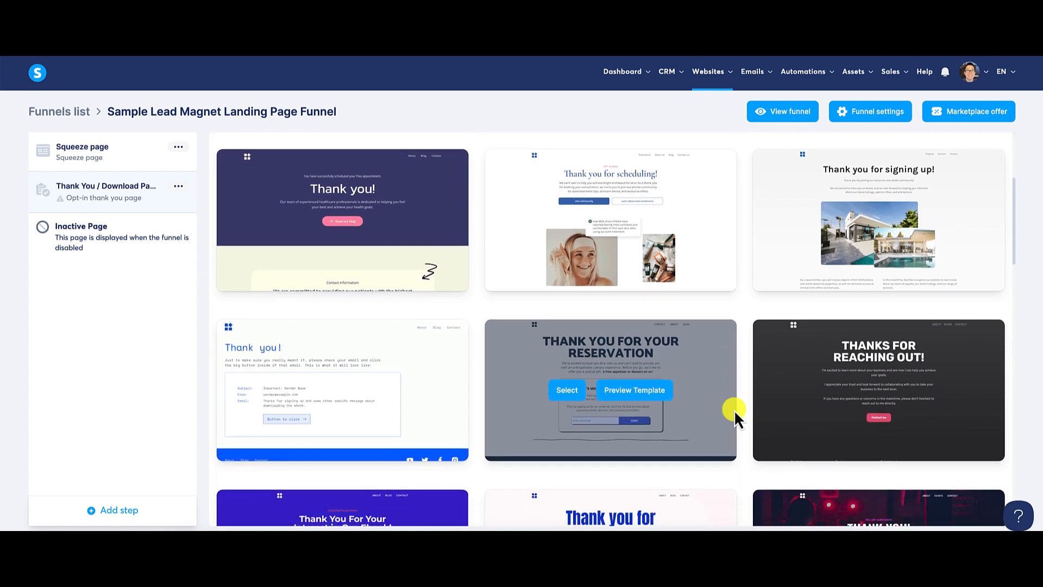
pyautogui.scroll(-7, 734, 410)
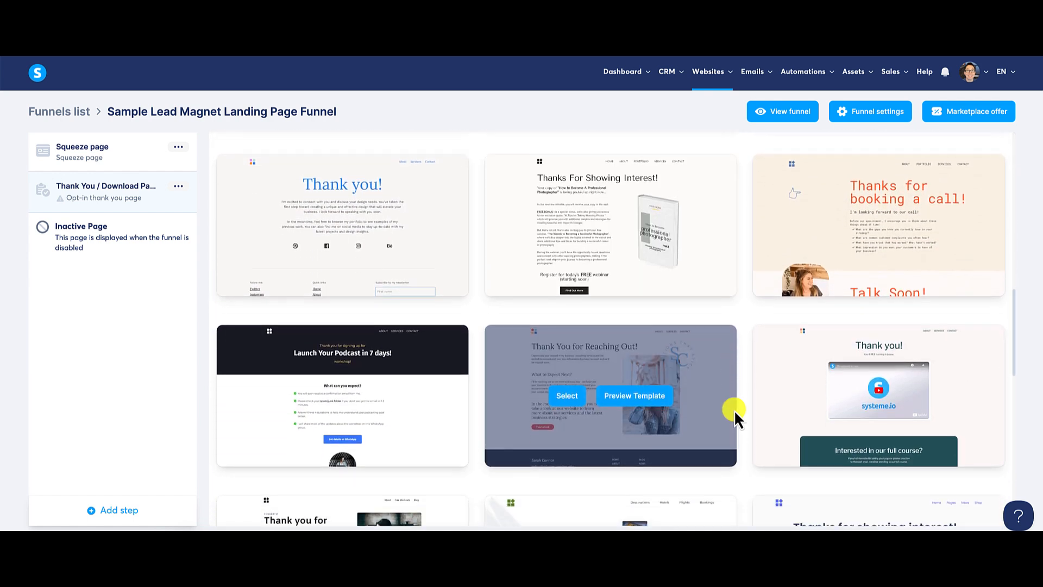
pyautogui.scroll(-6, 734, 410)
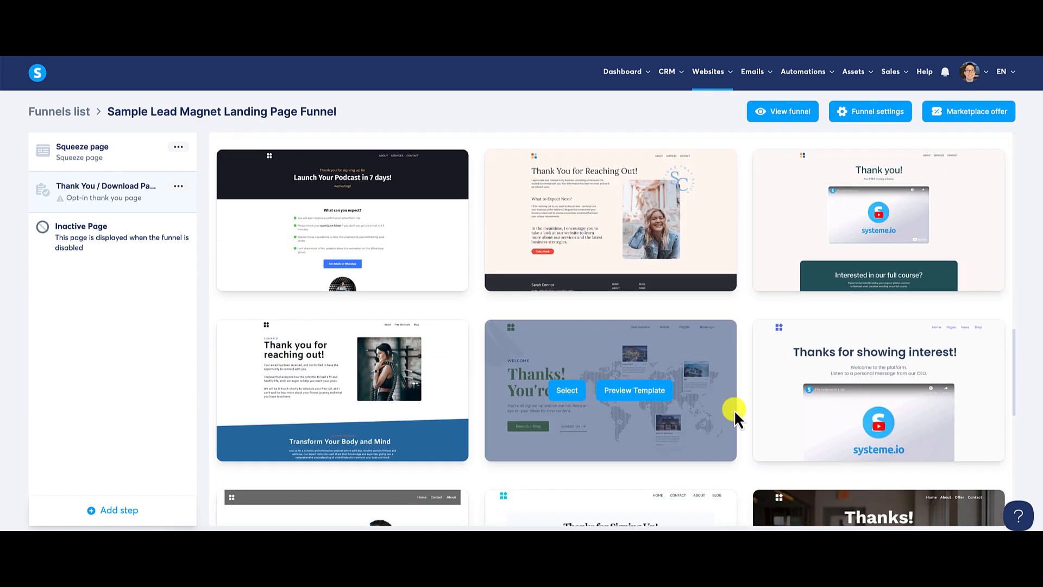
pyautogui.scroll(-1, 734, 410)
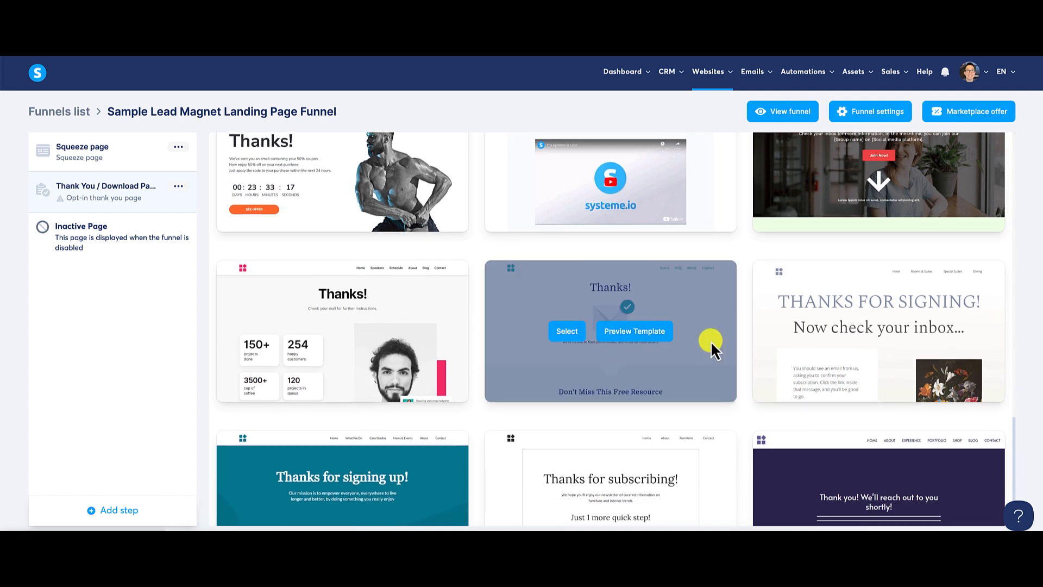
pyautogui.click(647, 333)
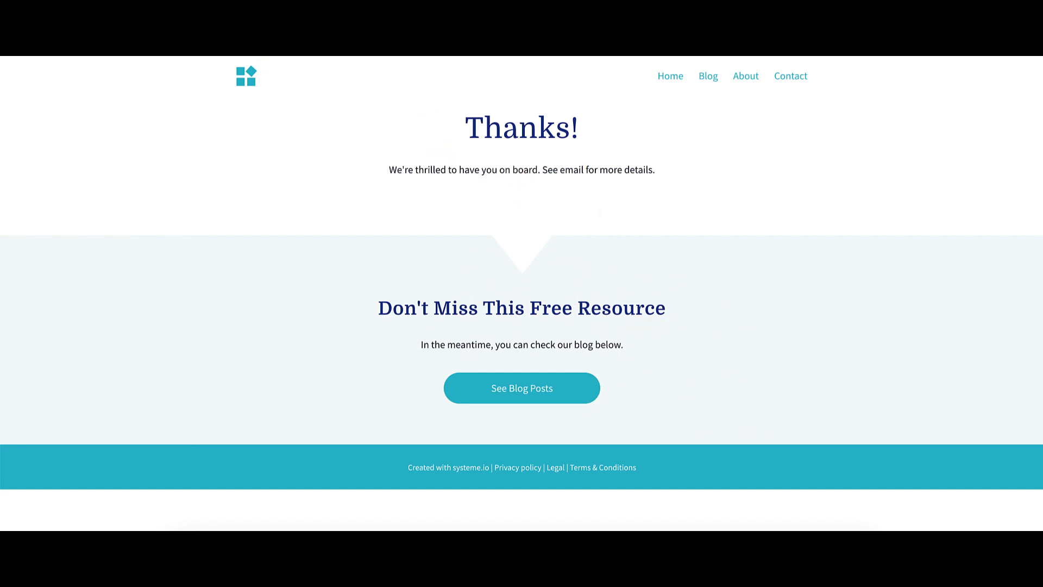
pyautogui.click(272, 38)
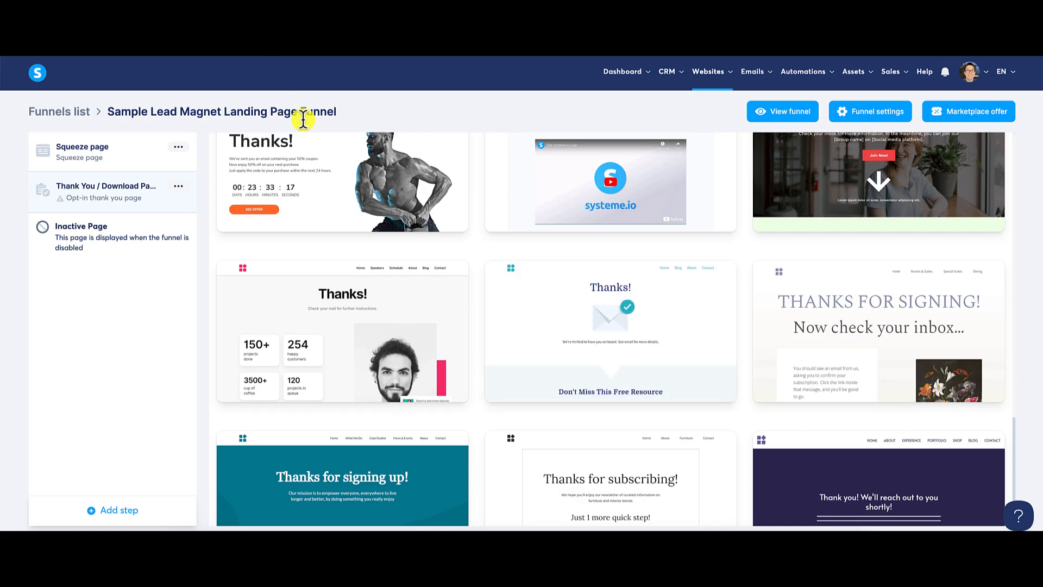
pyautogui.moveTo(566, 264)
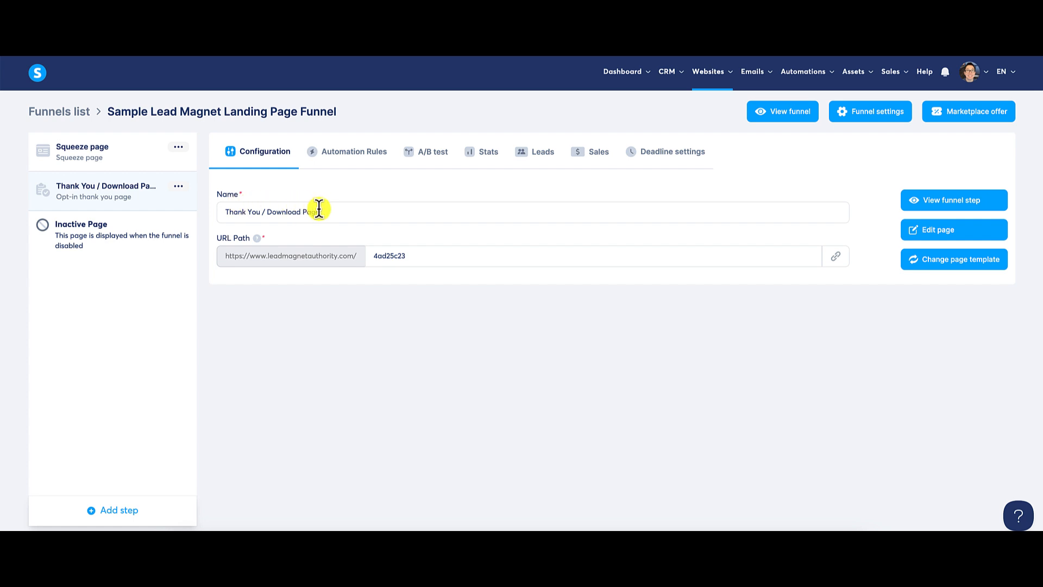
# Set the thank-you page's URL path to "sample-lead-magnet-thank-you" and open the page for editing.
pyautogui.doubleClick(390, 256)
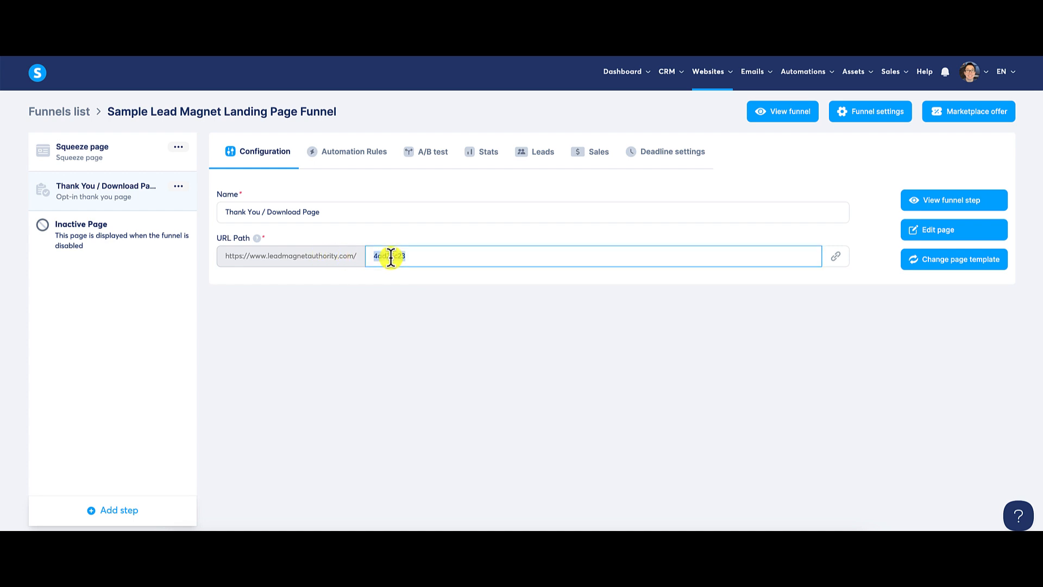
pyautogui.write('lead-magnet-thank-you')
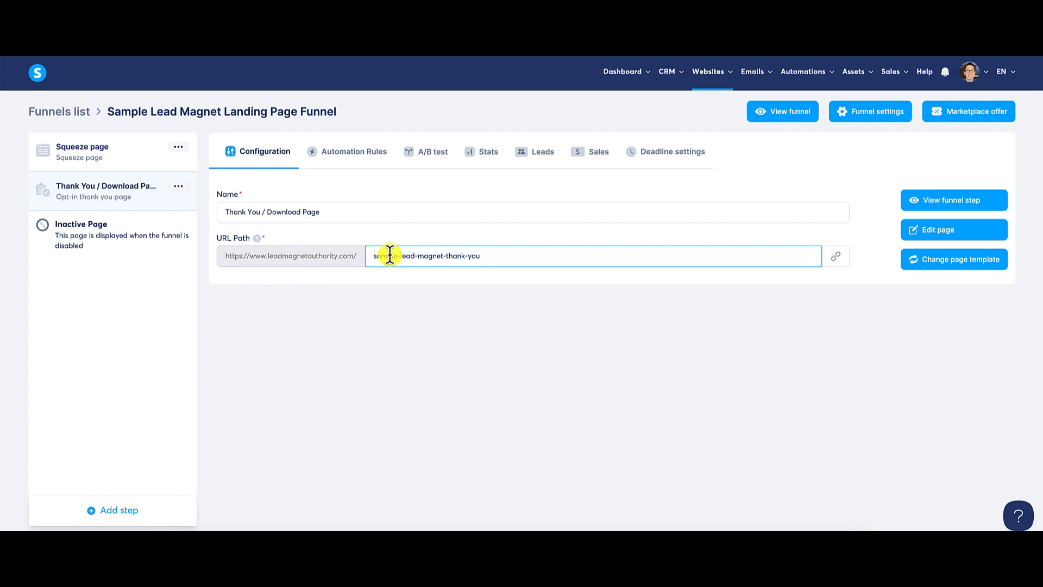
pyautogui.click(935, 234)
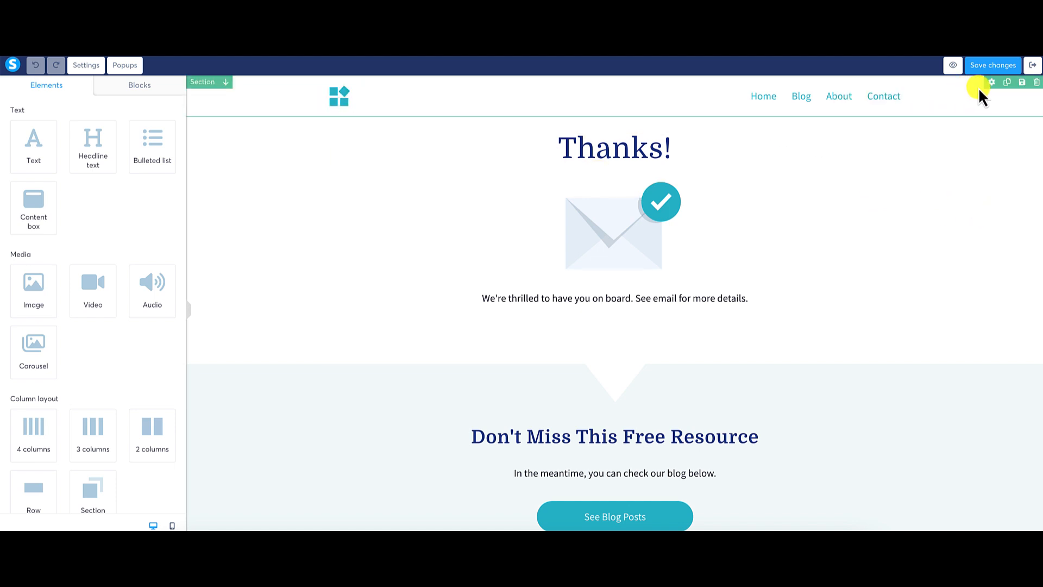
# Delete the header navigation section and the "Don't Miss This Free Resource" section from the thank-you page.
pyautogui.click(1036, 83)
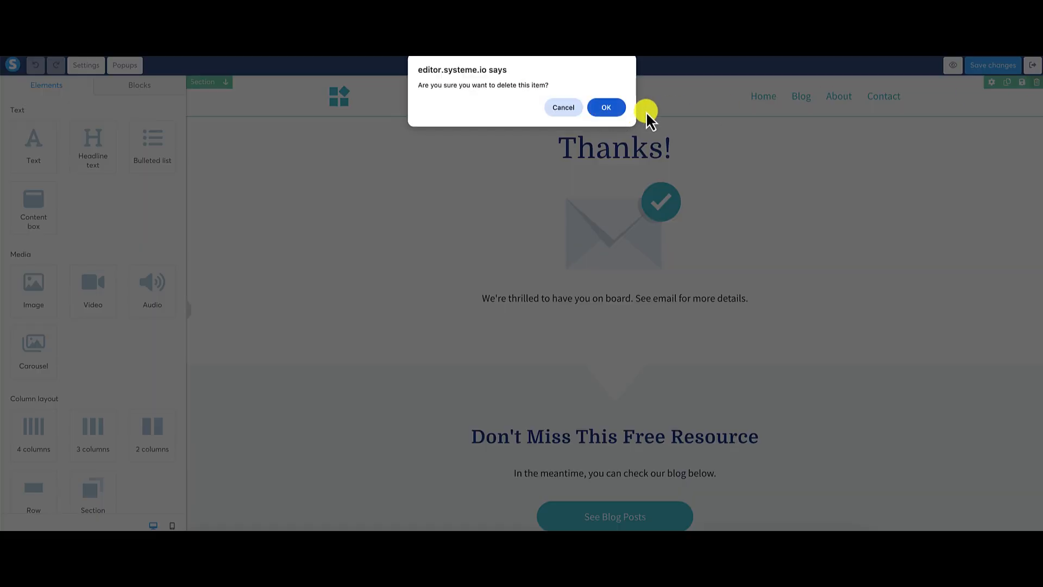
pyautogui.click(605, 107)
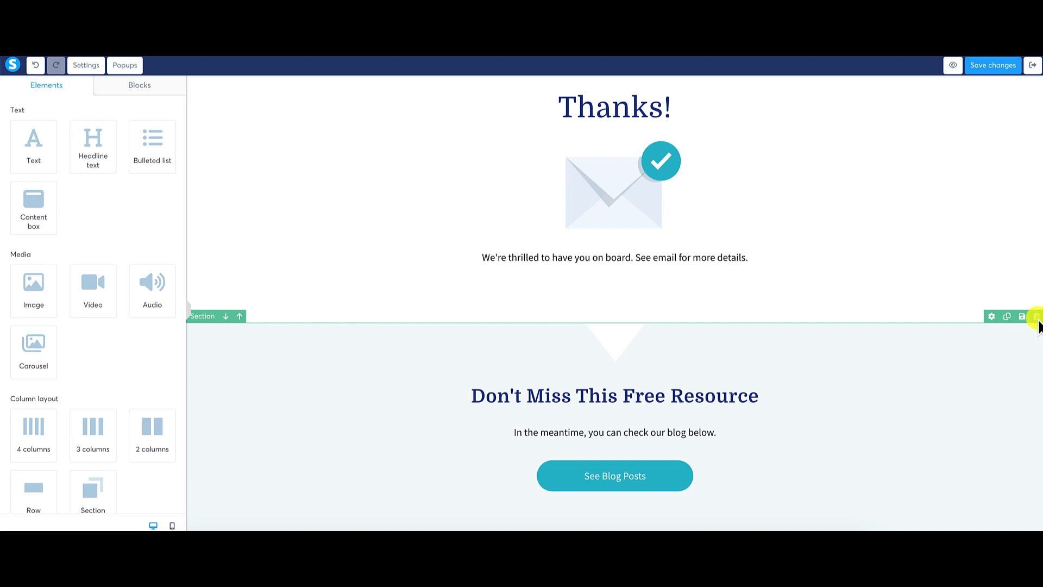
pyautogui.click(1036, 316)
pyautogui.click(606, 108)
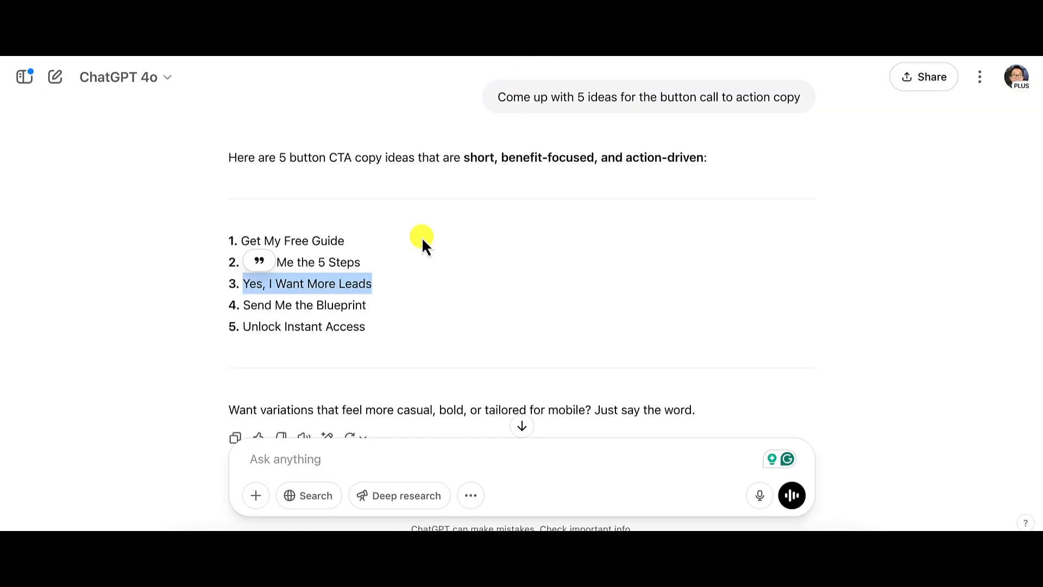
# Ask ChatGPT for 5 headlines for the thank-you page that subscribers are redirected to when they opt into receiving the lead magnet.
pyautogui.click(404, 458)
pyautogui.write('I')
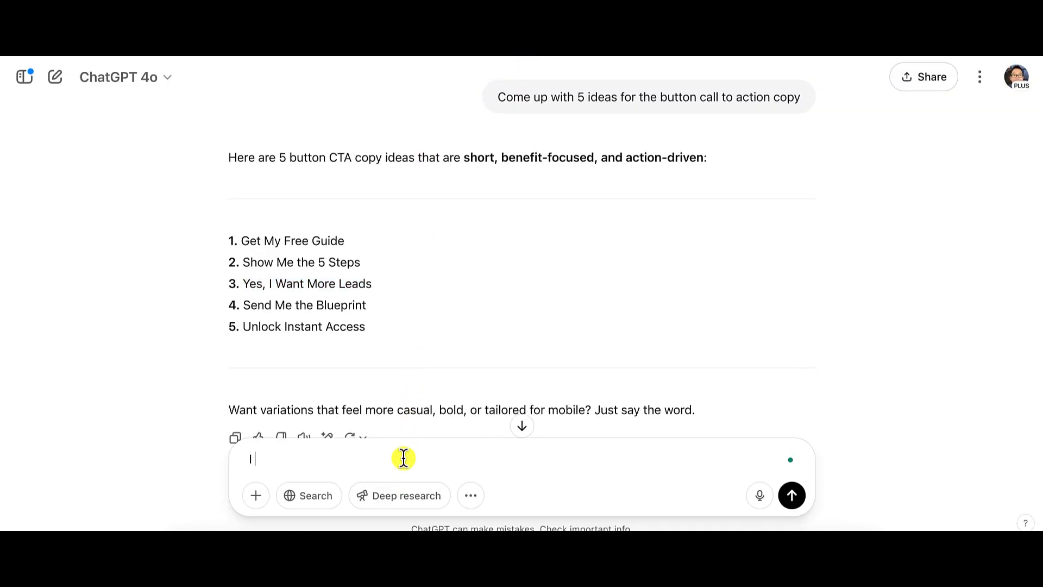
pyautogui.write(' have a thank you page tha')
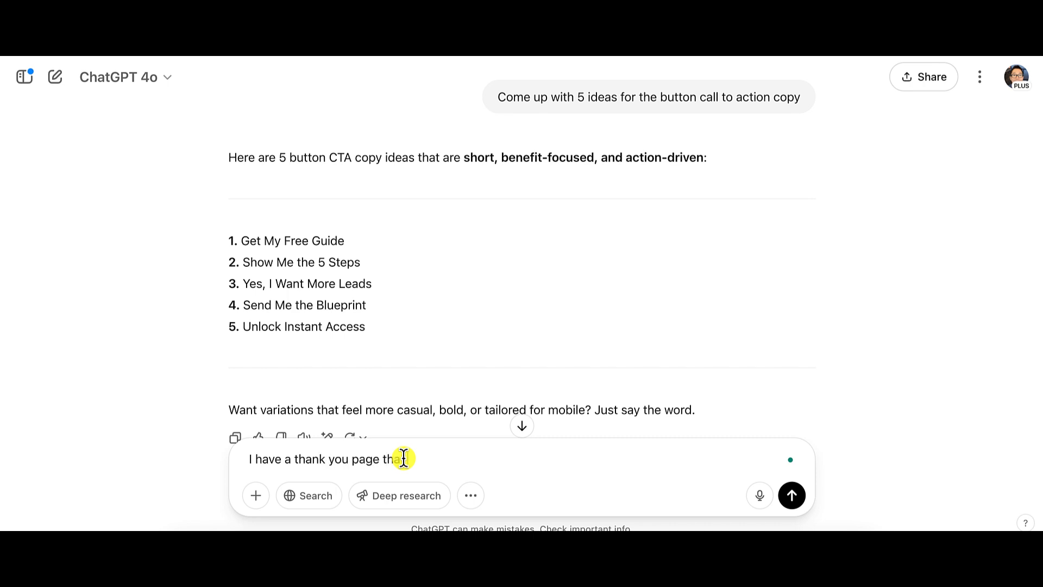
pyautogui.write('t the subscriber is re')
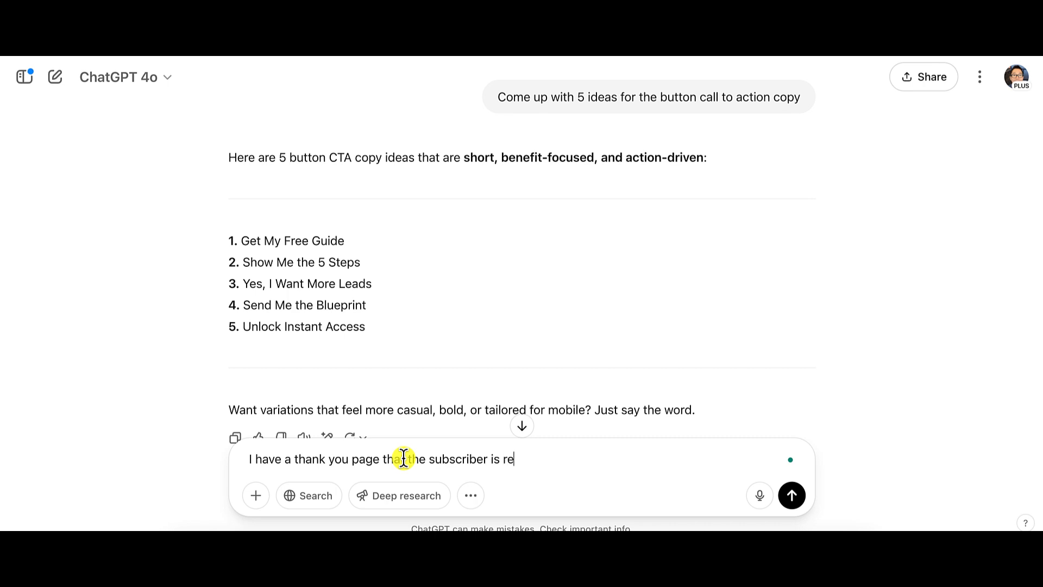
pyautogui.write('ditrec')
pyautogui.press('BackSpace')
pyautogui.write('ret')
pyautogui.press('BackSpace')
pyautogui.write('cted to when they')
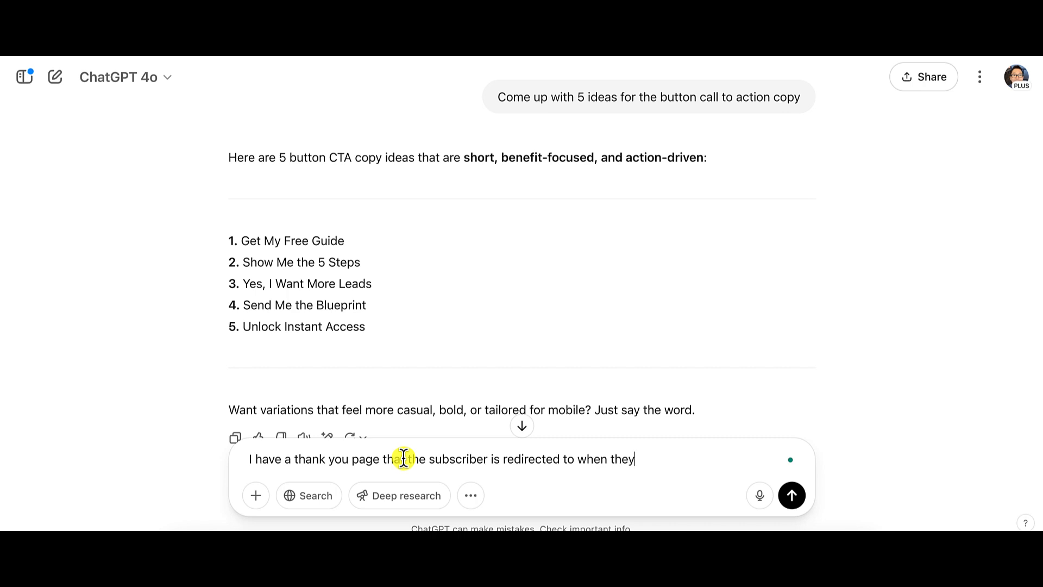
pyautogui.write(' opt into my lead')
pyautogui.press('BackSpace')
pyautogui.press('BackSpace')
pyautogui.press('BackSpace')
pyautogui.press('BackSpace')
pyautogui.press('BackSpace')
pyautogui.press('BackSpace')
pyautogui.press('BackSpace')
pyautogui.write('receiving my')
pyautogui.press('BackSpace')
pyautogui.press('BackSpace')
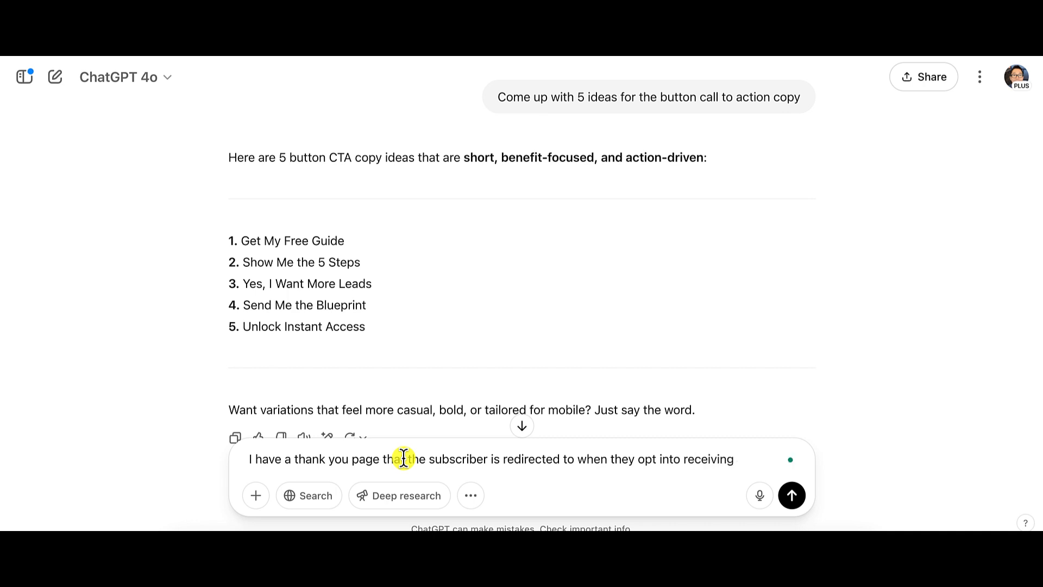
pyautogui.write('my lead magnet')
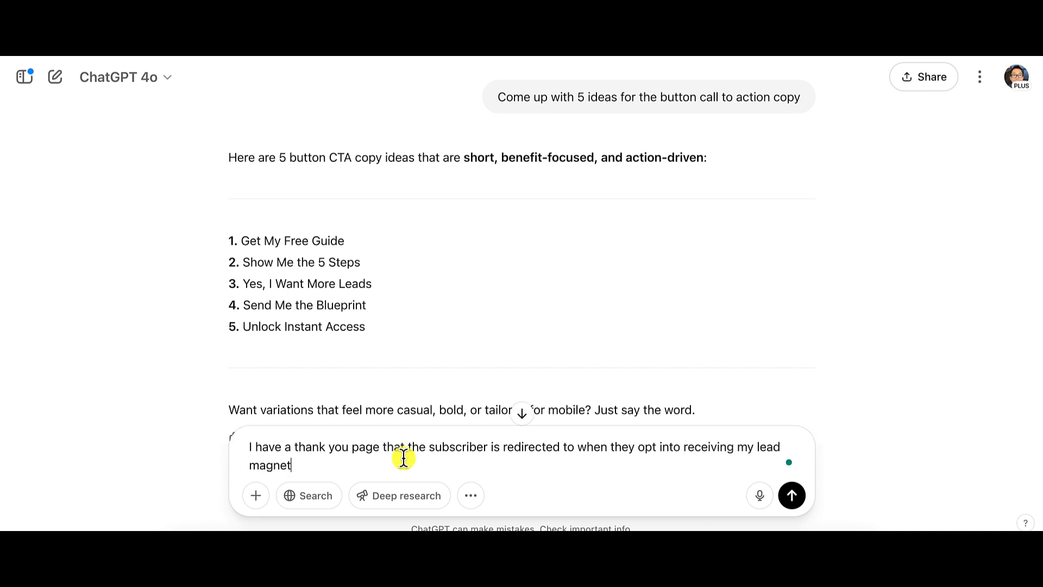
pyautogui.write('. Come ')
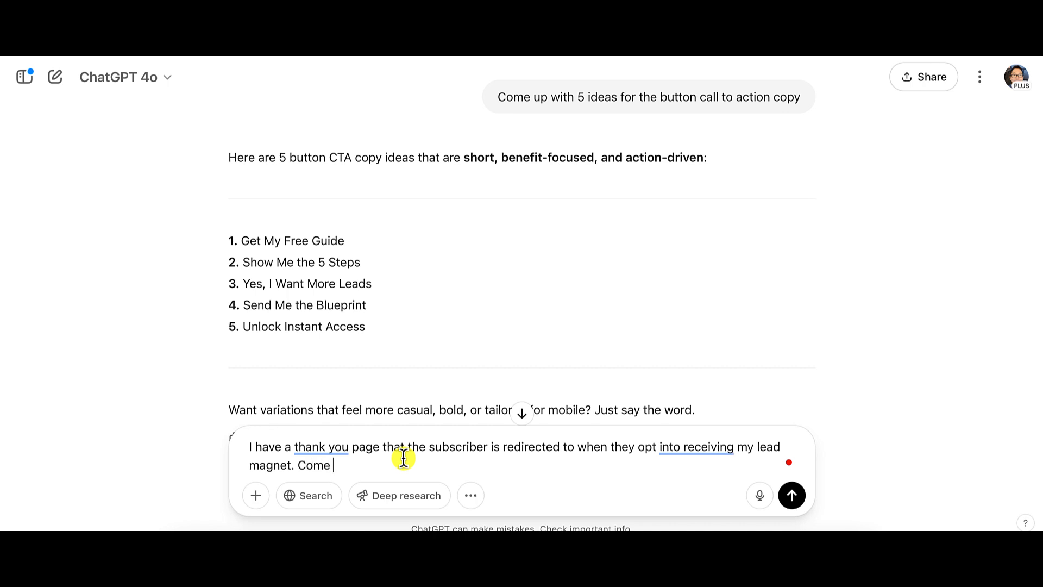
pyautogui.write('up with 5 headlines I can use')
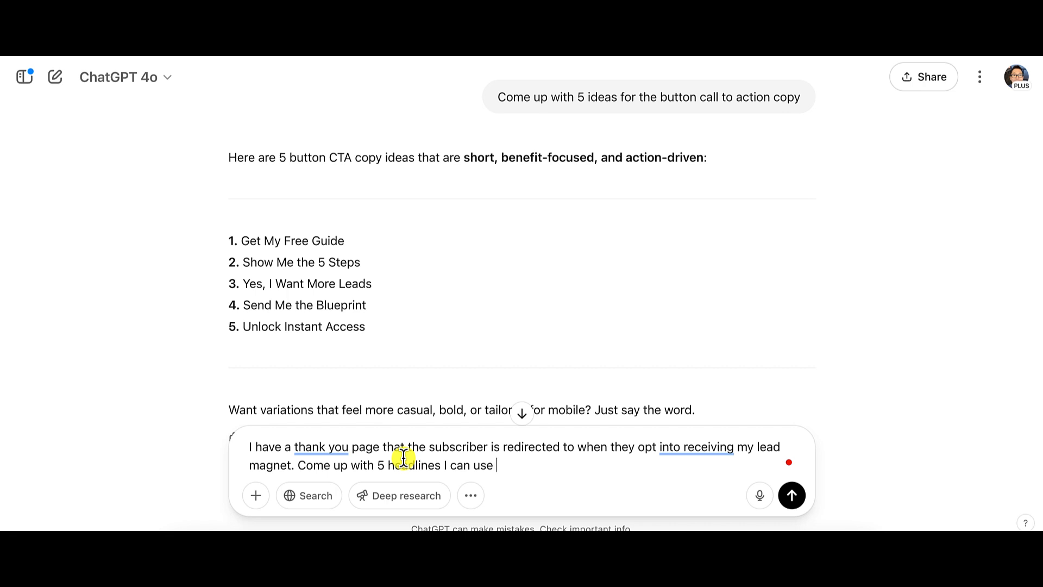
pyautogui.write(' for my thank you page')
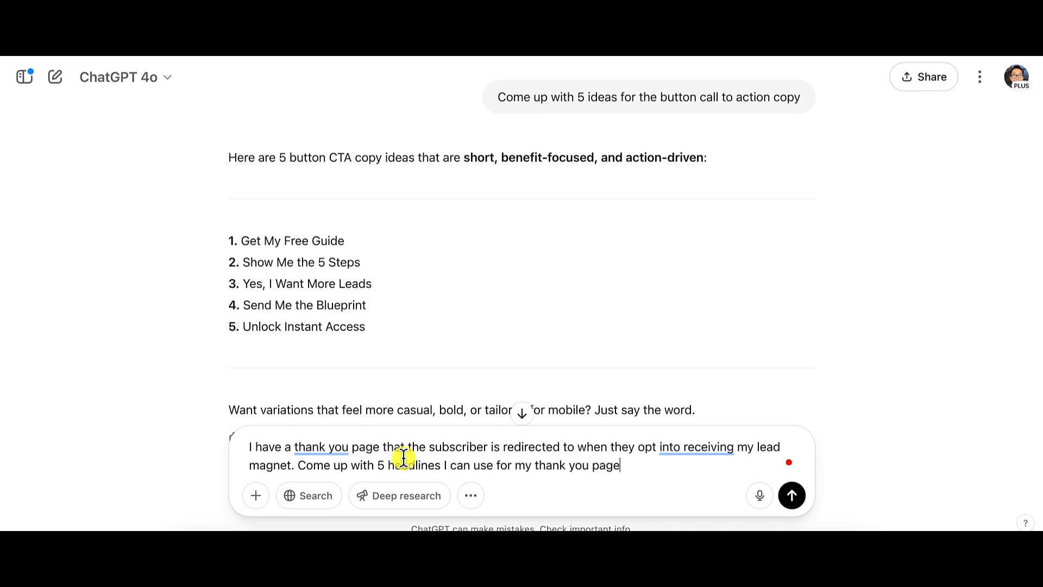
pyautogui.click(792, 496)
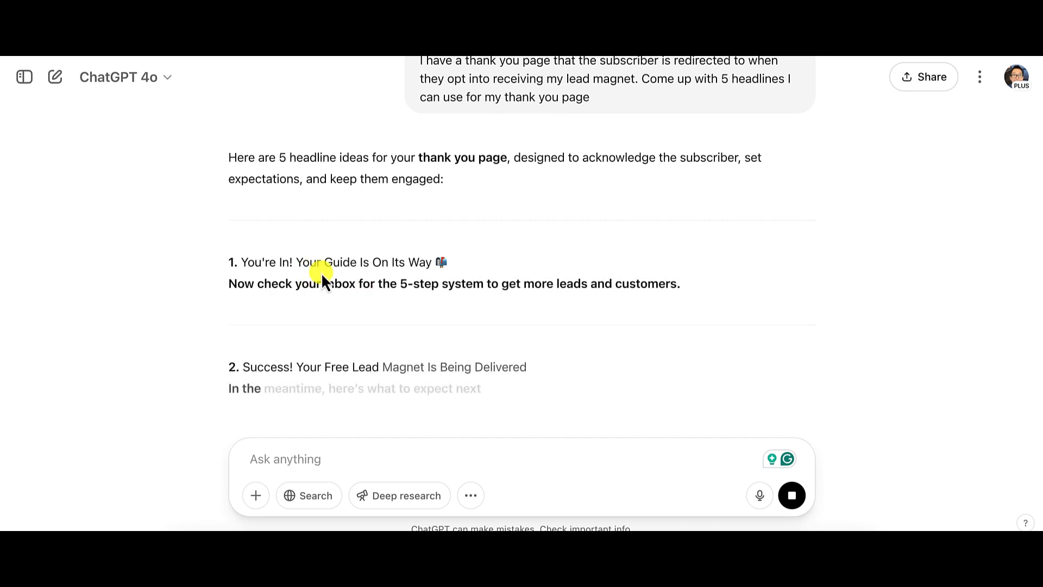
# Replace the "Thanks!" headline on the thank-you page with ChatGPT's fifth idea, "Boom! You're One Step Closer to More Leads", matching the existing style.
pyautogui.scroll(-1, 672, 296)
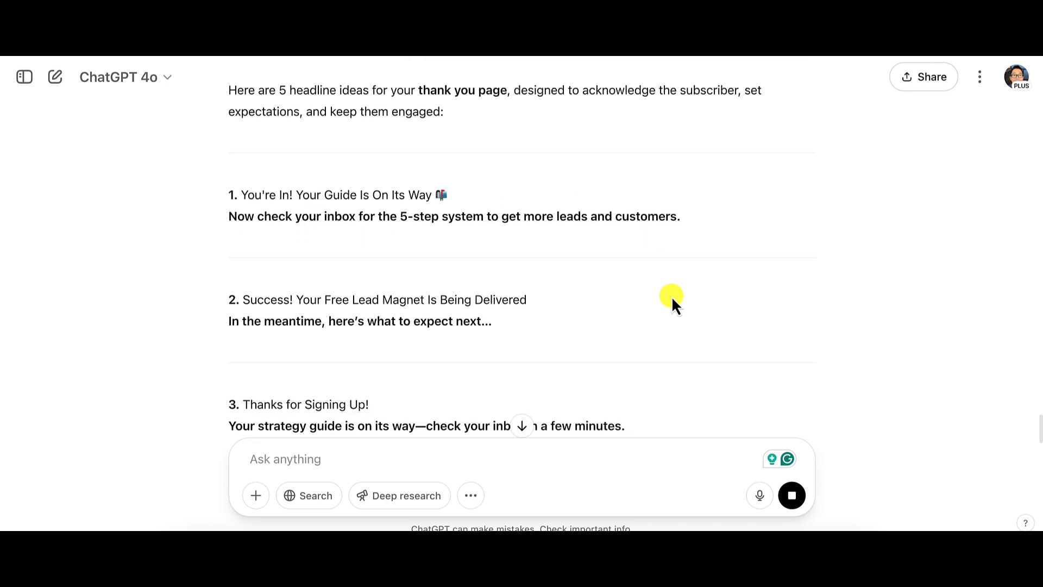
pyautogui.scroll(-3, 481, 310)
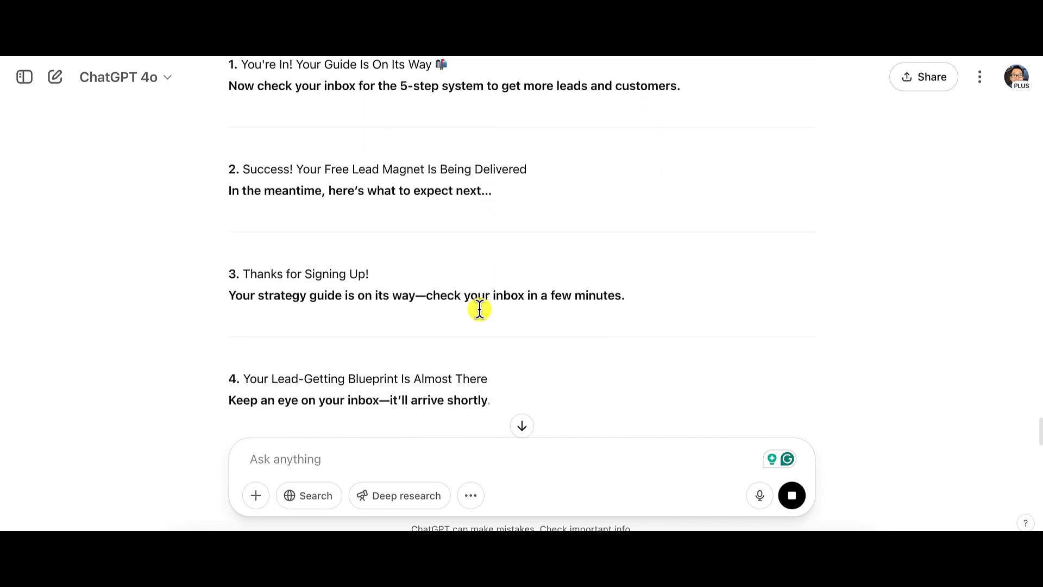
pyautogui.scroll(-5, 480, 309)
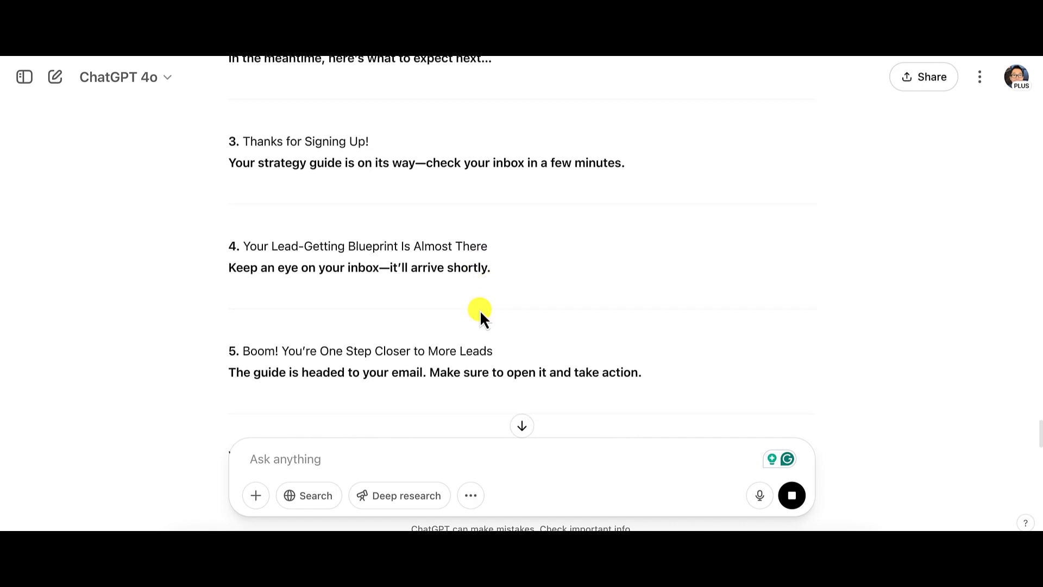
pyautogui.scroll(-3, 480, 310)
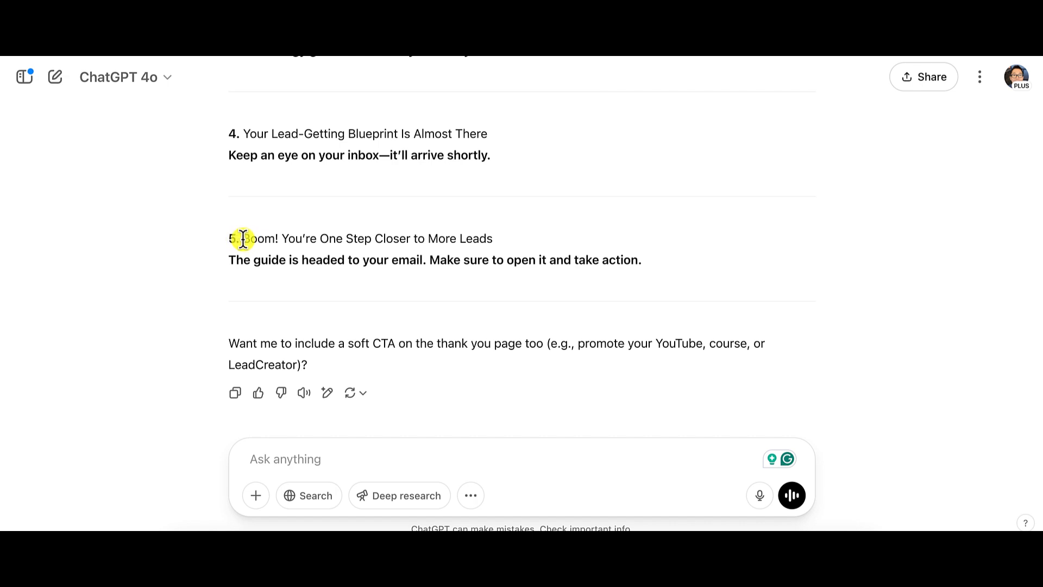
pyautogui.moveTo(240, 238); pyautogui.dragTo(512, 245)
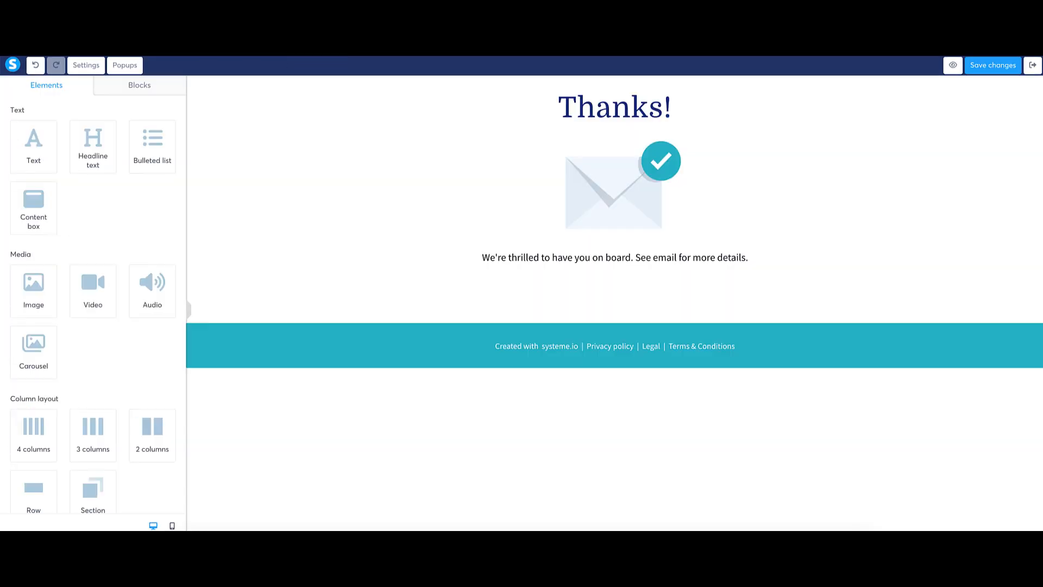
pyautogui.click(618, 117)
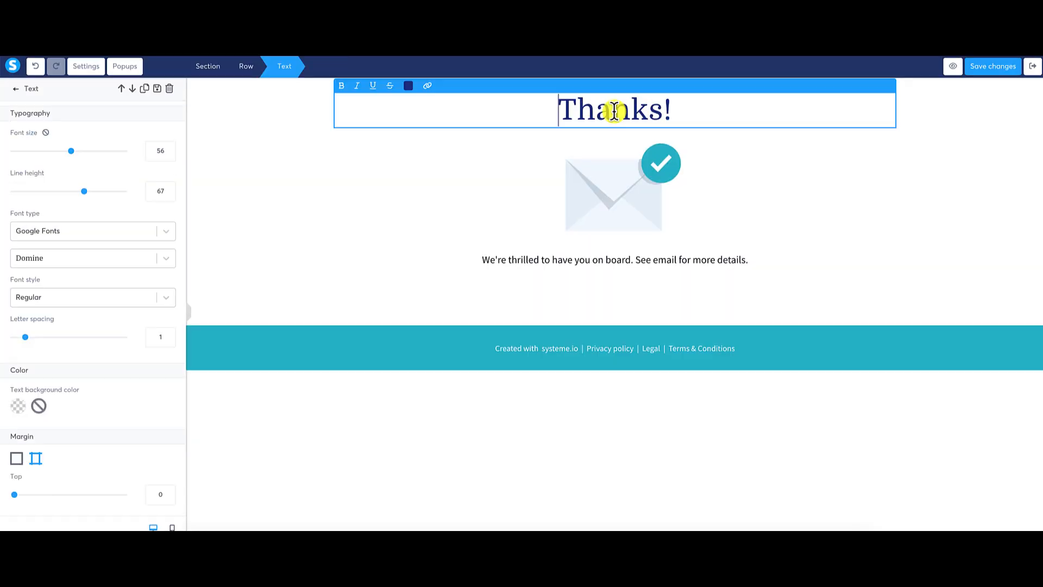
pyautogui.tripleClick(609, 112)
pyautogui.rightClick(607, 112)
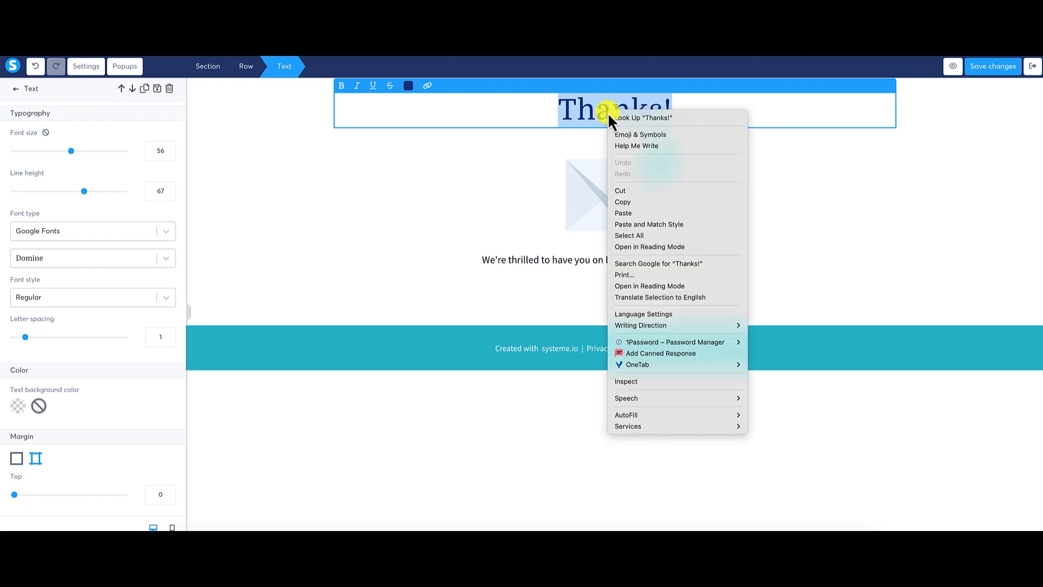
pyautogui.click(684, 223)
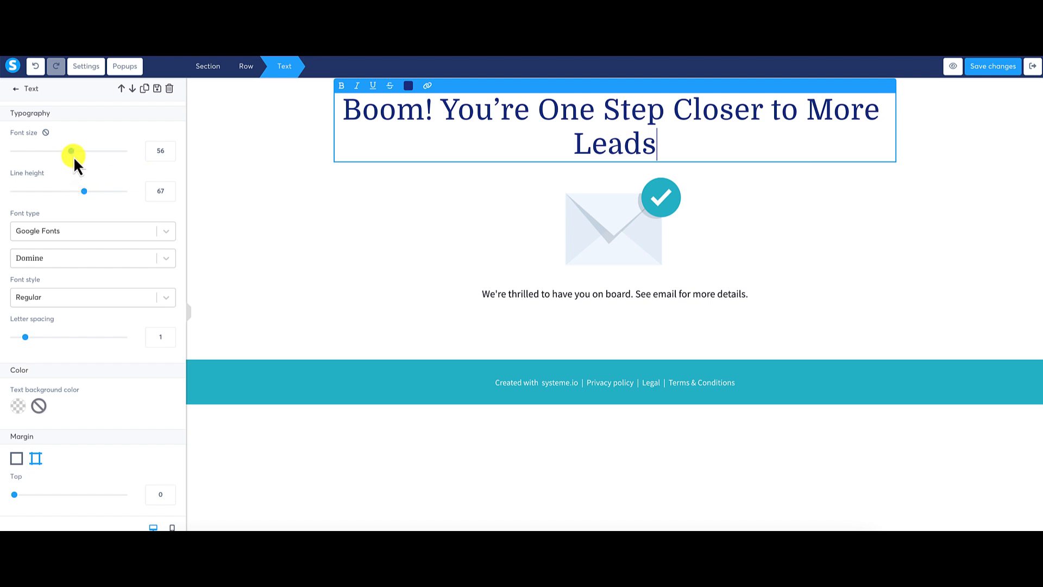
# Set the thank-you headline's font size to 62 and its line height to 85.
pyautogui.moveTo(71, 153); pyautogui.dragTo(78, 153)
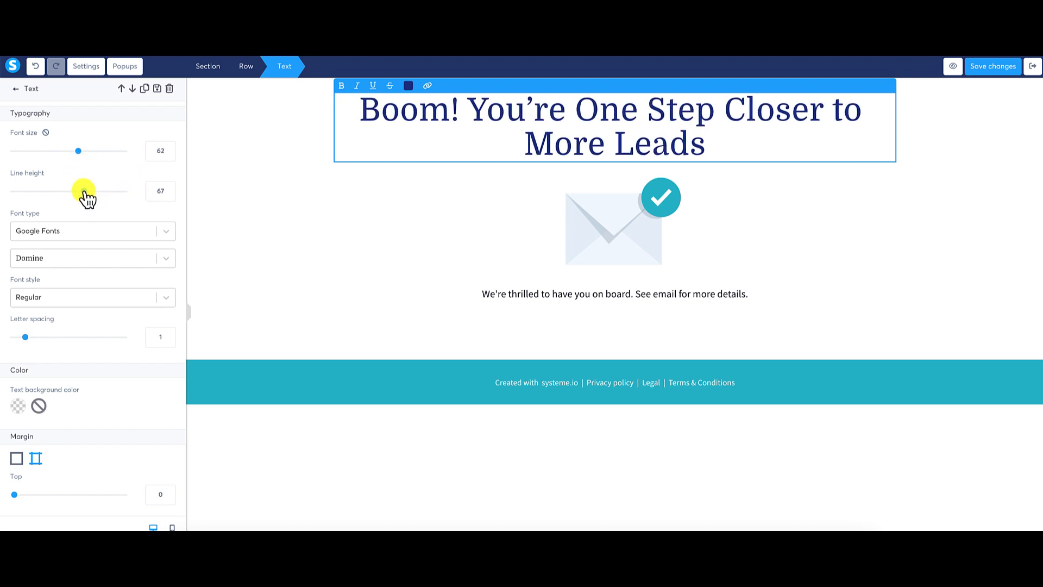
pyautogui.moveTo(84, 191); pyautogui.dragTo(105, 191)
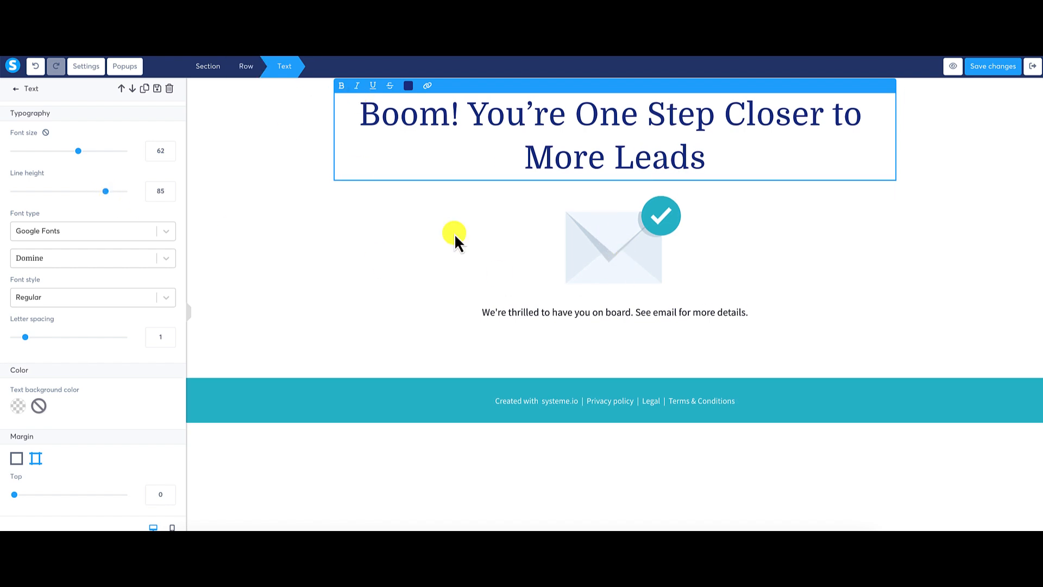
pyautogui.click(562, 321)
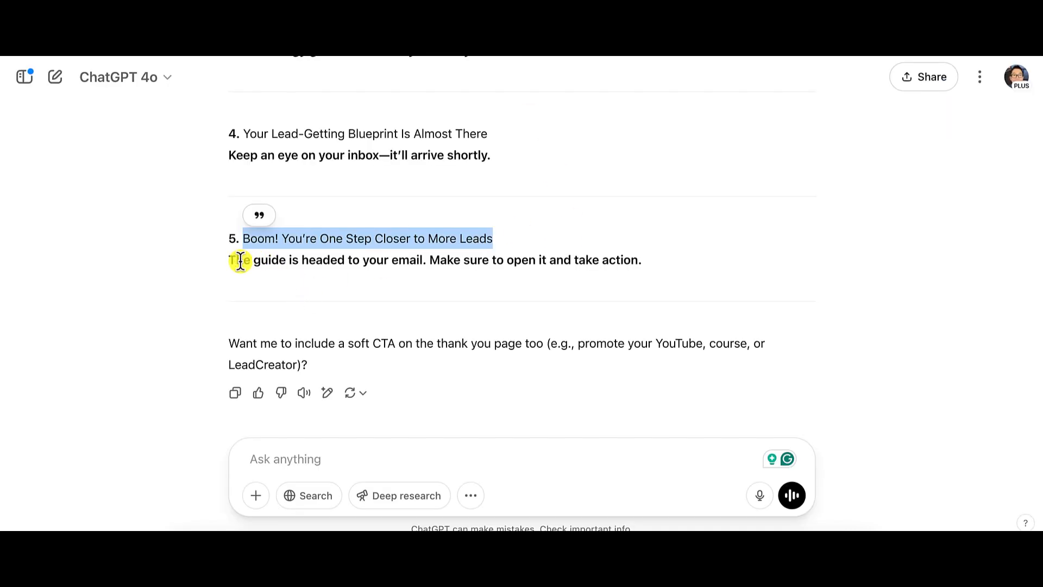
# Replace the text below the envelope image with ChatGPT's line "The guide is headed to your email. Make sure to open it and take action.".
pyautogui.moveTo(228, 262); pyautogui.dragTo(646, 265)
pyautogui.press('super+c')
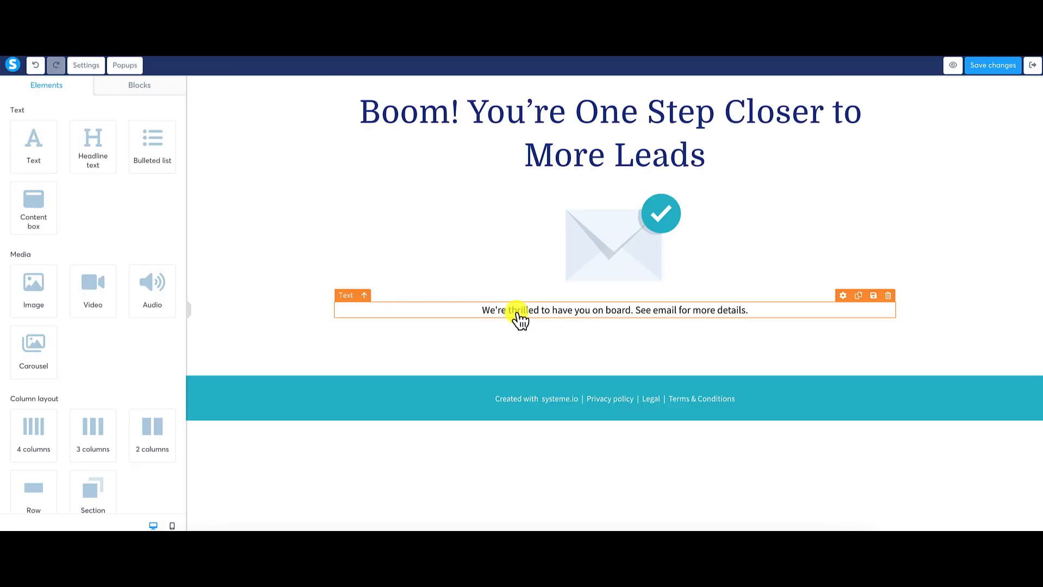
pyautogui.click(518, 314)
pyautogui.tripleClick(516, 312)
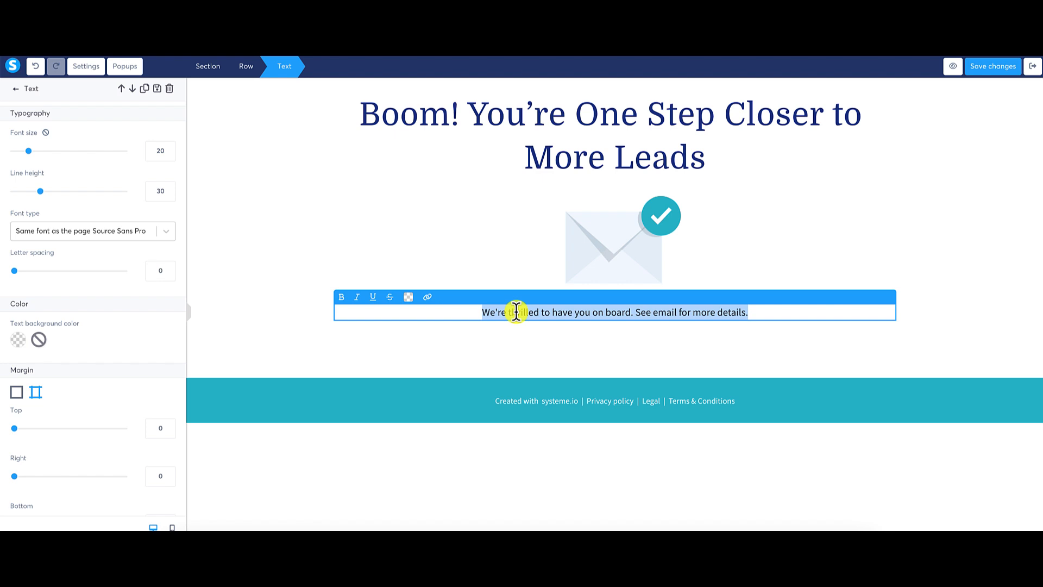
pyautogui.rightClick(572, 312)
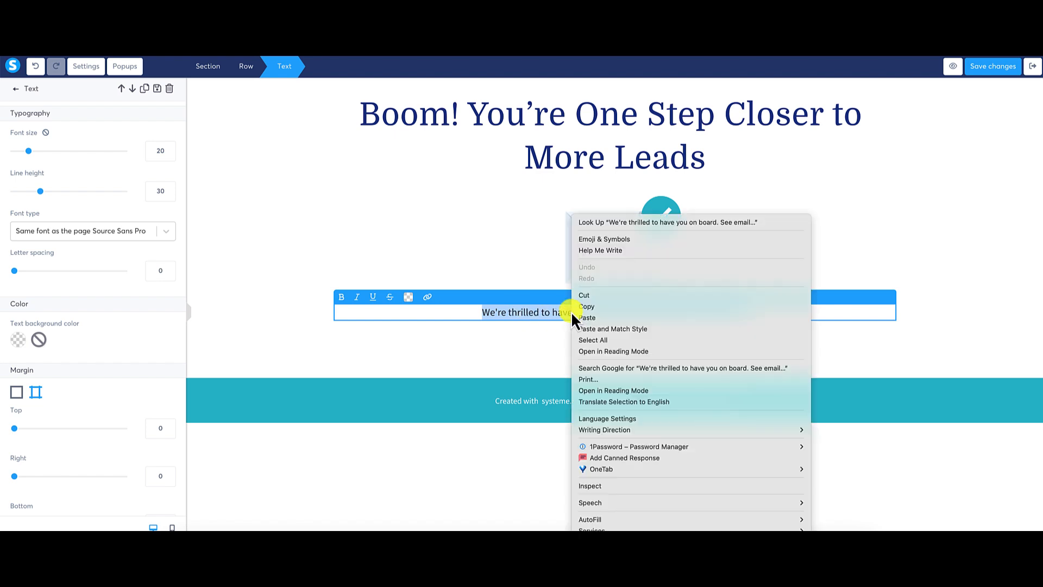
pyautogui.click(630, 329)
pyautogui.click(816, 356)
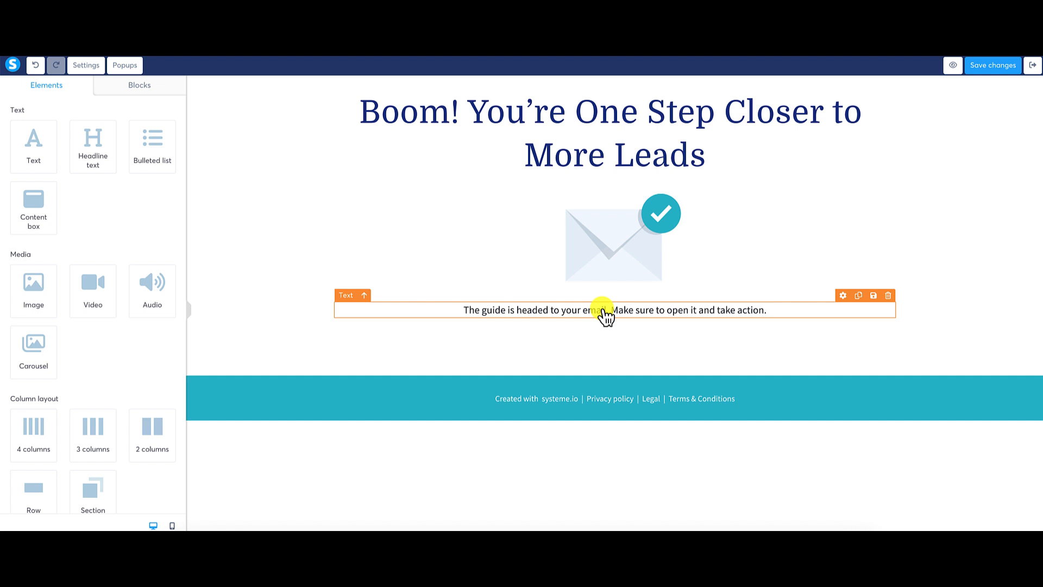
# Save the changes to the thank-you page and exit the page editor.
pyautogui.click(983, 72)
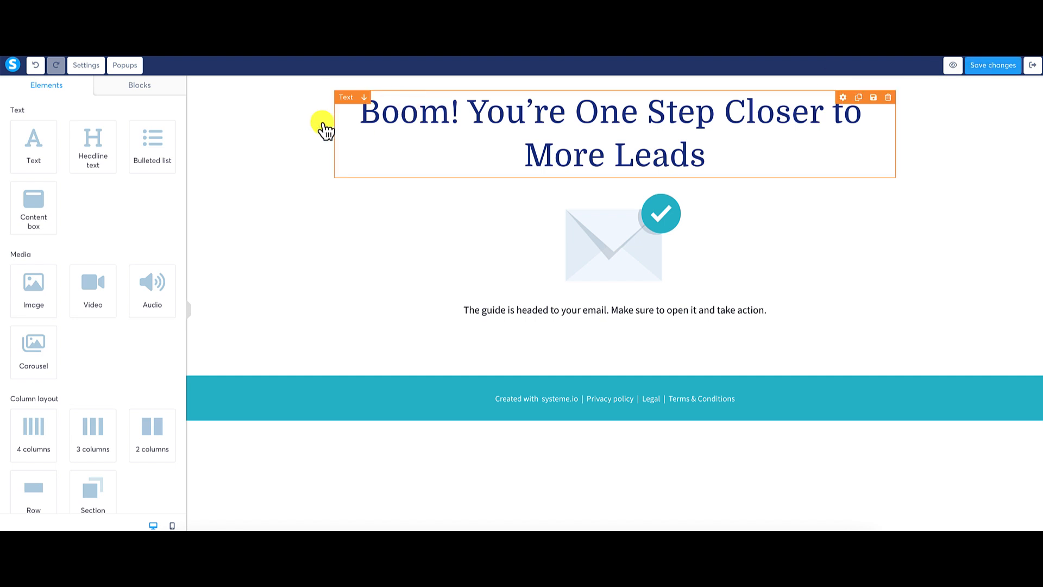
pyautogui.click(1033, 65)
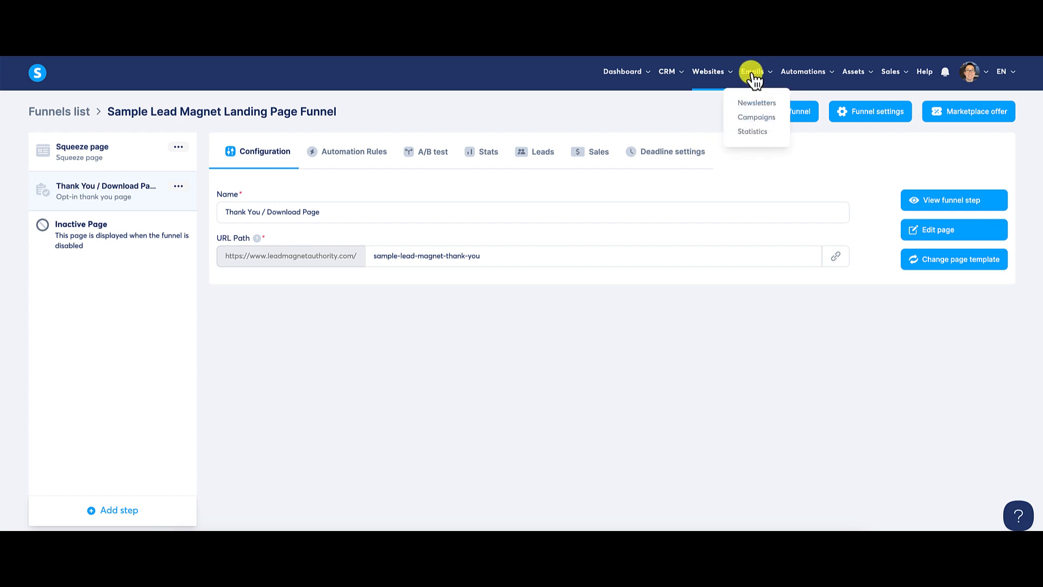
# Create a new automation workflow named "Sample Lead Magnet Landing Page".
pyautogui.moveTo(823, 76)
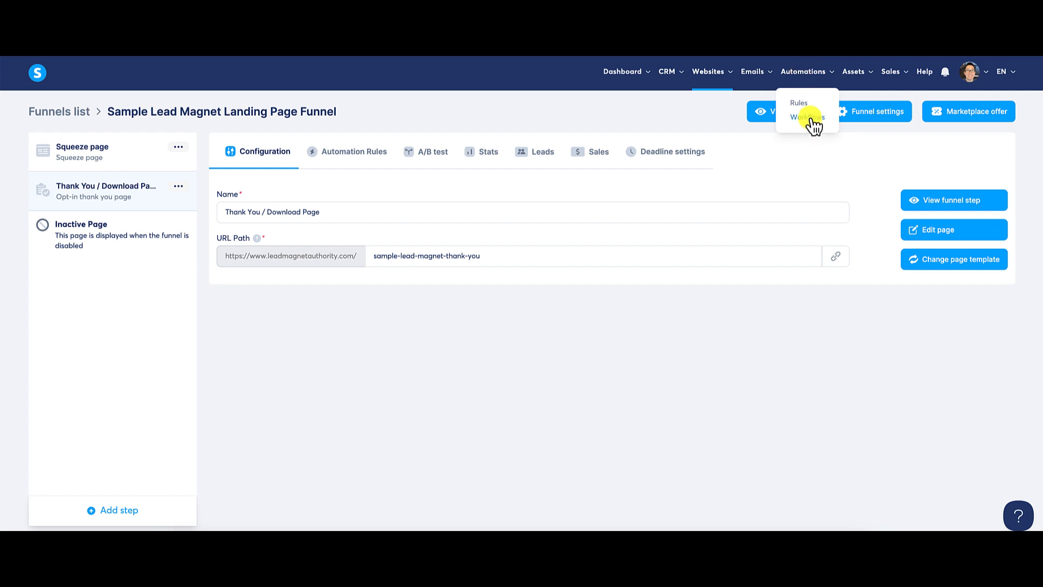
pyautogui.moveTo(754, 75)
pyautogui.click(809, 118)
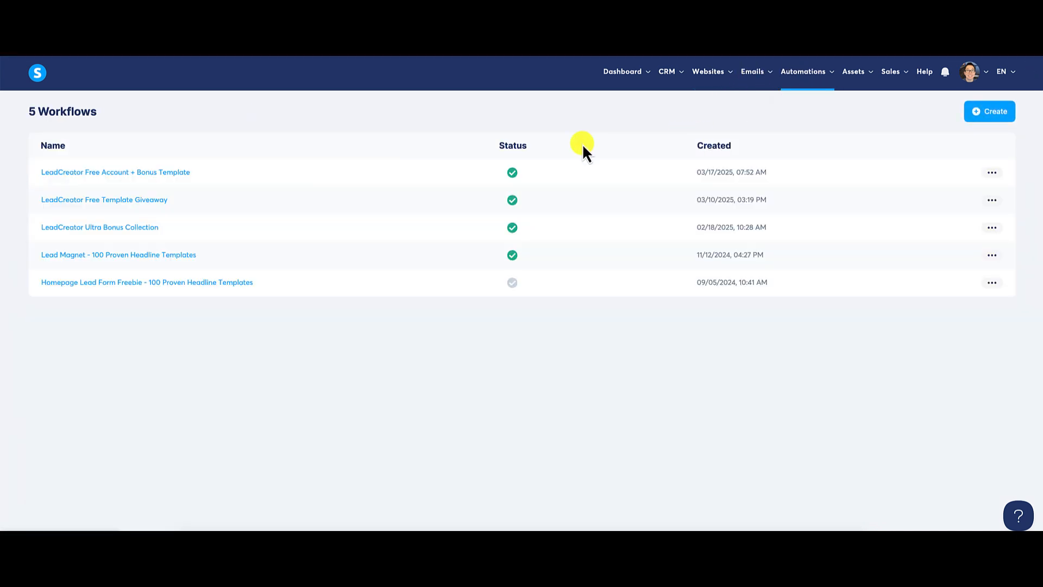
pyautogui.click(999, 115)
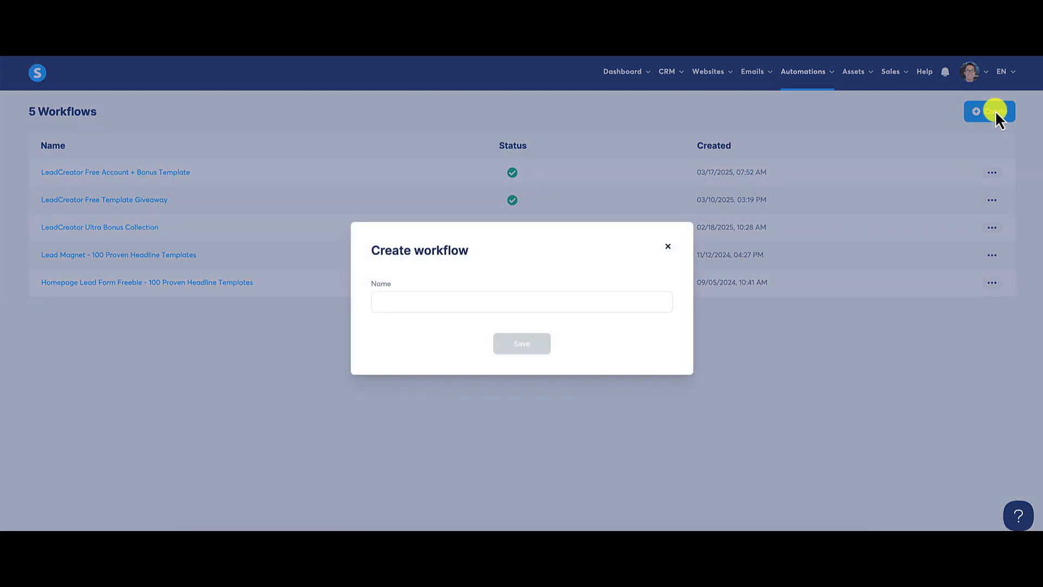
pyautogui.click(470, 301)
pyautogui.write('S')
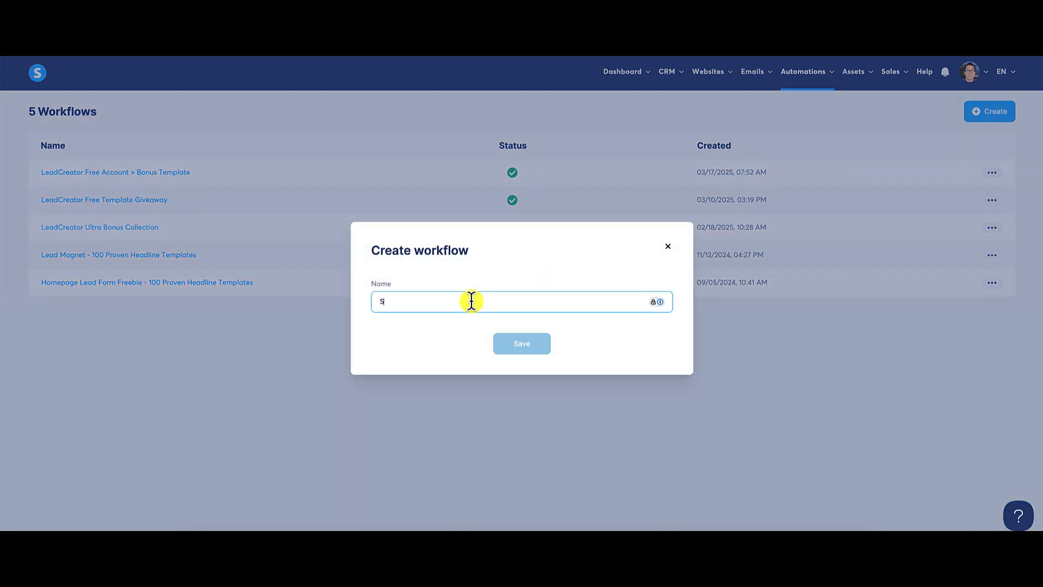
pyautogui.write('ample Lea')
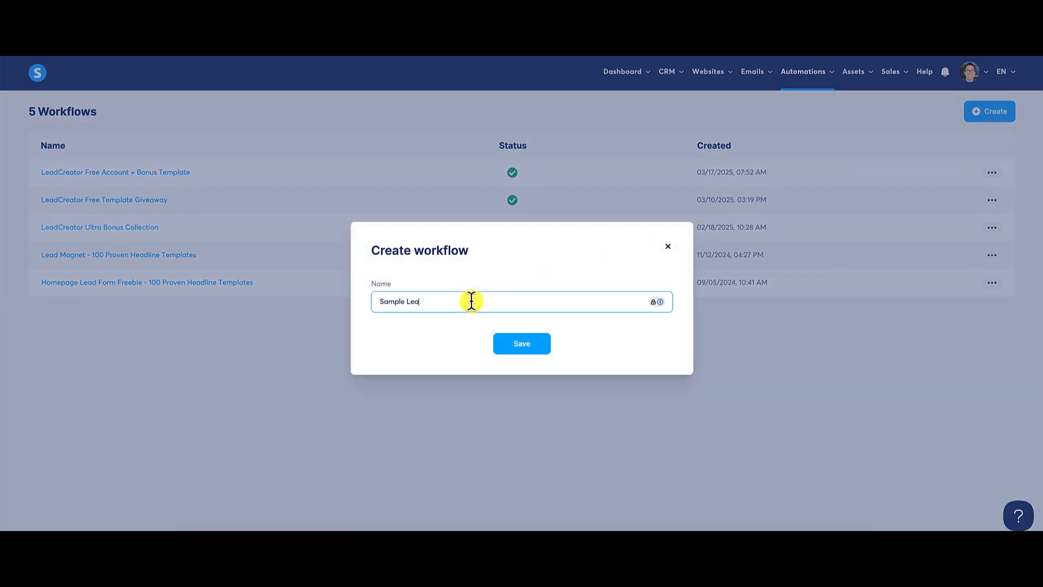
pyautogui.write('d Magnet Landing Page')
pyautogui.click(519, 346)
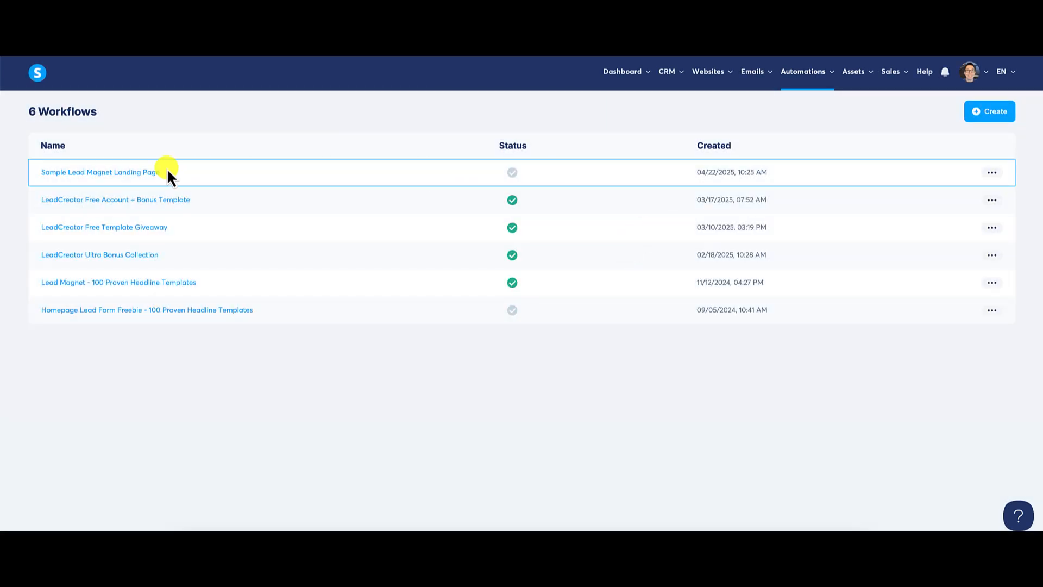
# Open the "Sample Lead Magnet Landing Page" workflow and create a "Tag added" trigger for the tag "Sample Lead Magnet Capture Page".
pyautogui.click(136, 174)
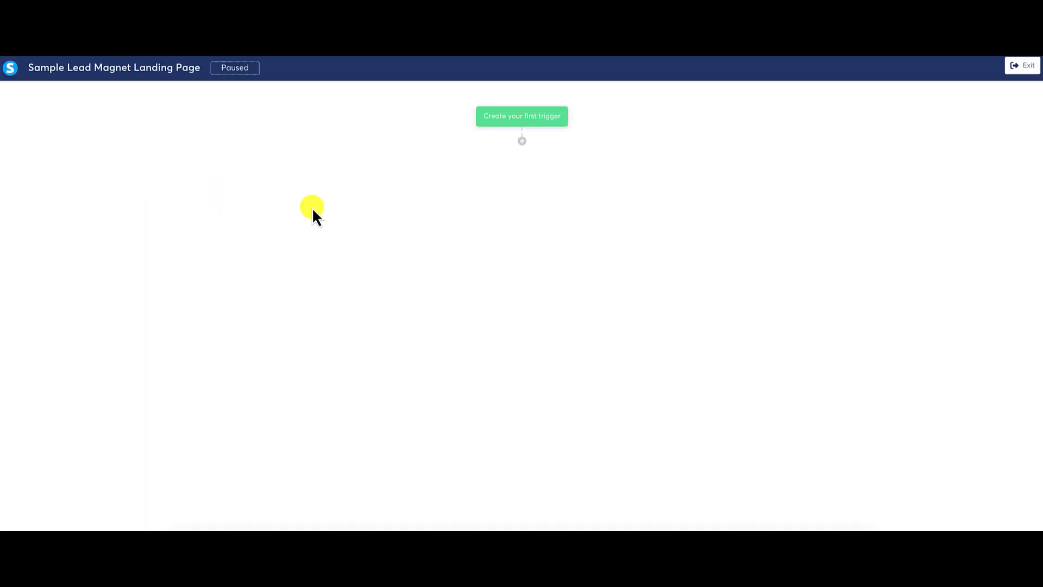
pyautogui.click(533, 120)
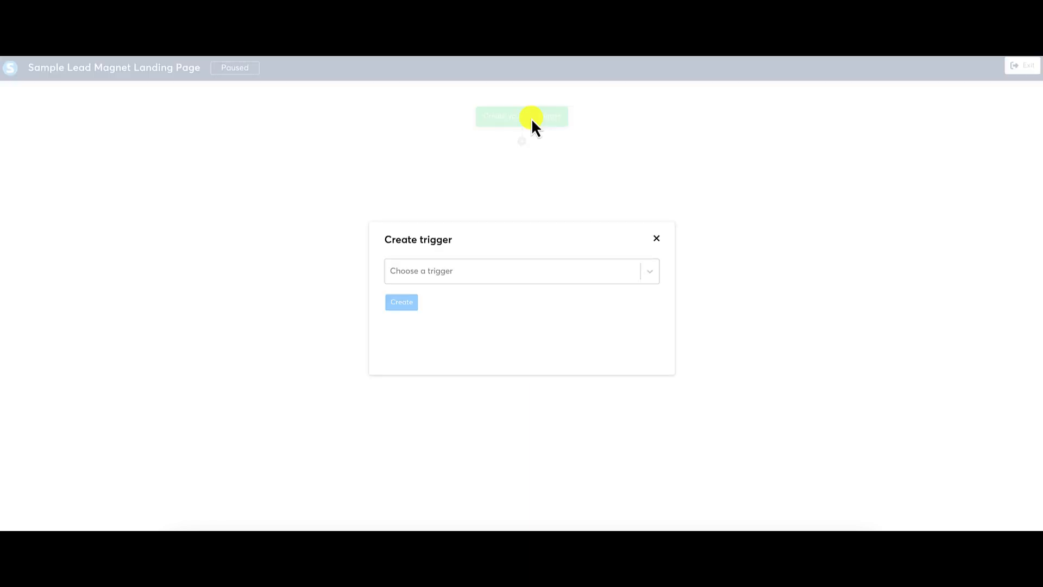
pyautogui.click(648, 278)
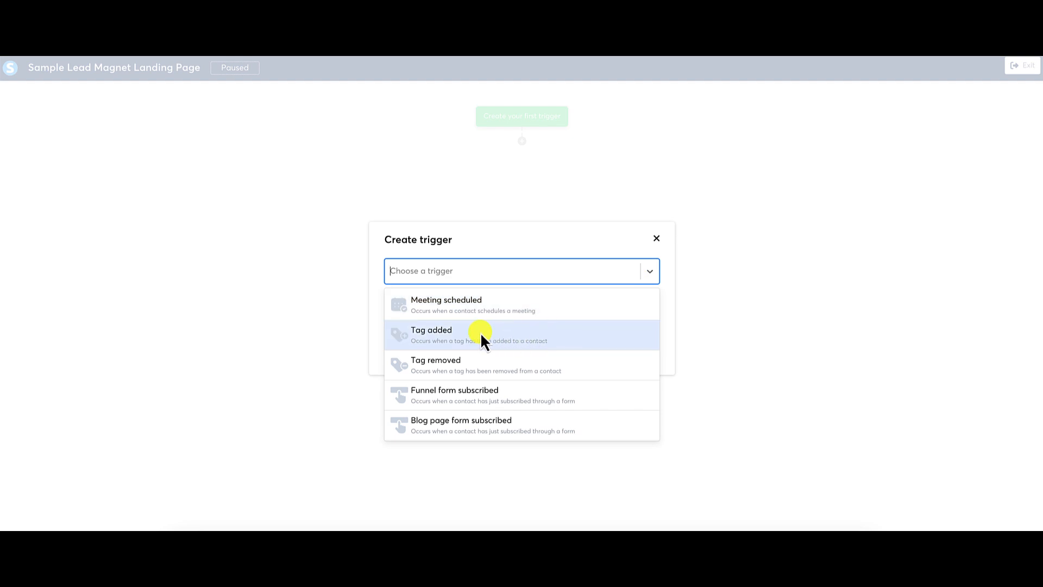
pyautogui.click(526, 334)
pyautogui.click(650, 304)
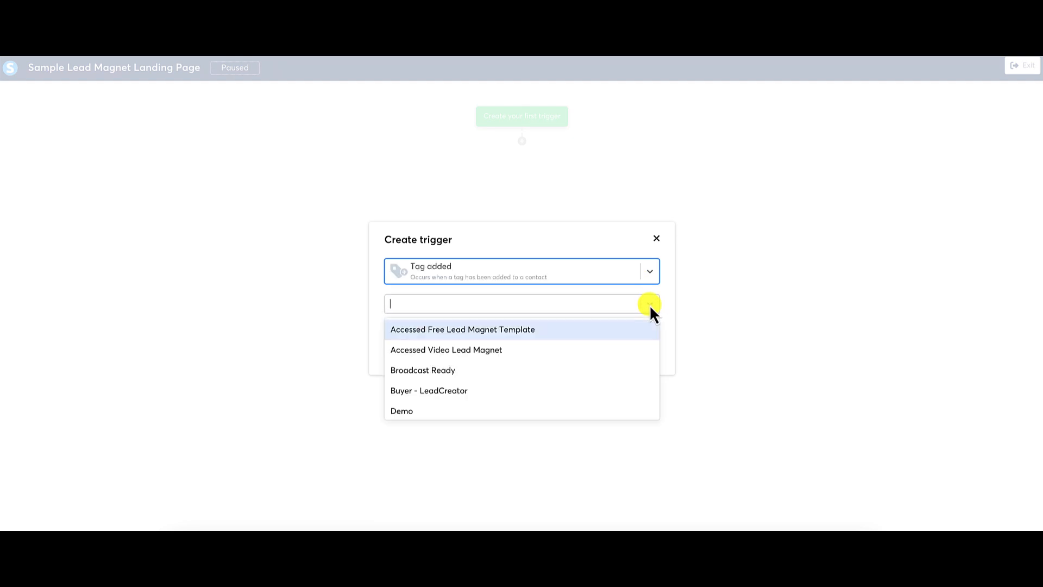
pyautogui.scroll(-3, 585, 365)
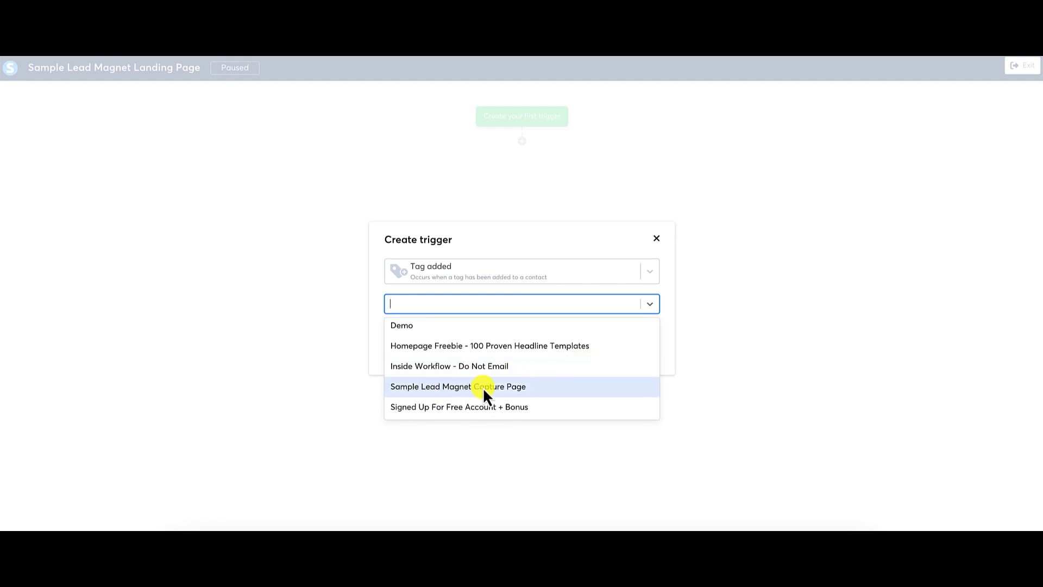
pyautogui.click(516, 386)
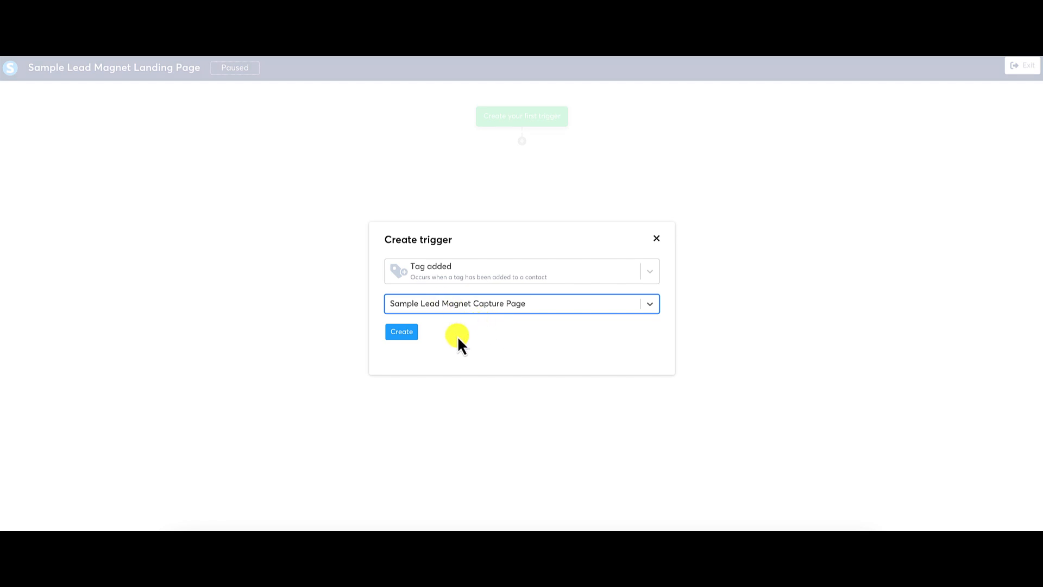
pyautogui.click(406, 333)
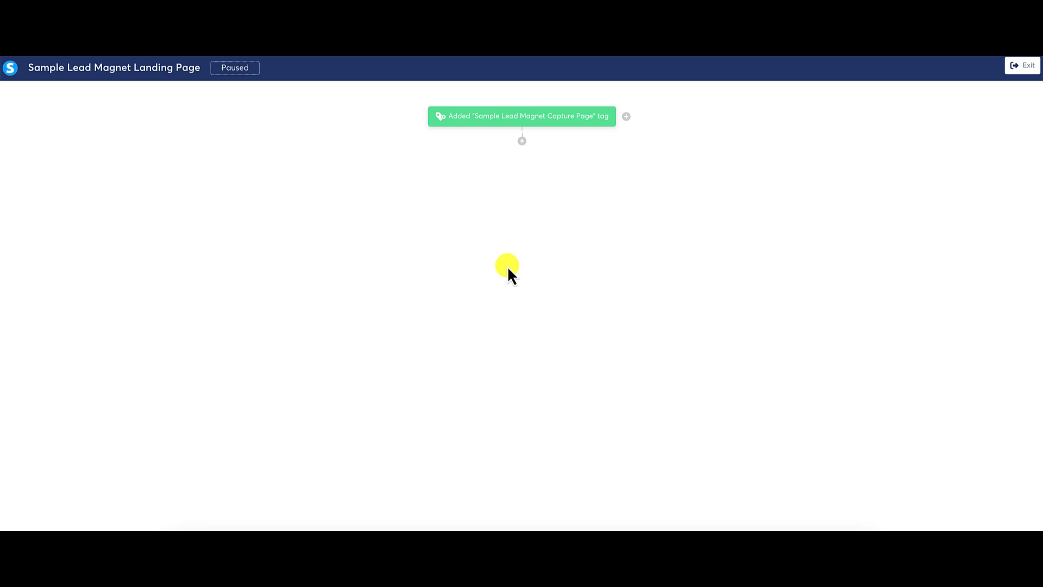
# Add a "Send an email" action below the tag trigger and start creating a new email for it.
pyautogui.click(523, 141)
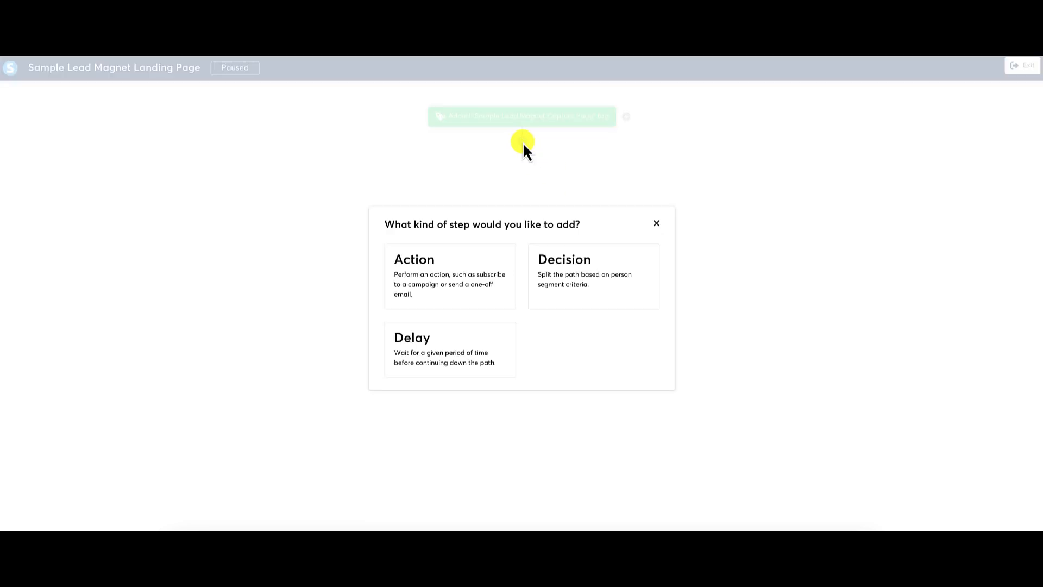
pyautogui.click(461, 294)
pyautogui.click(500, 273)
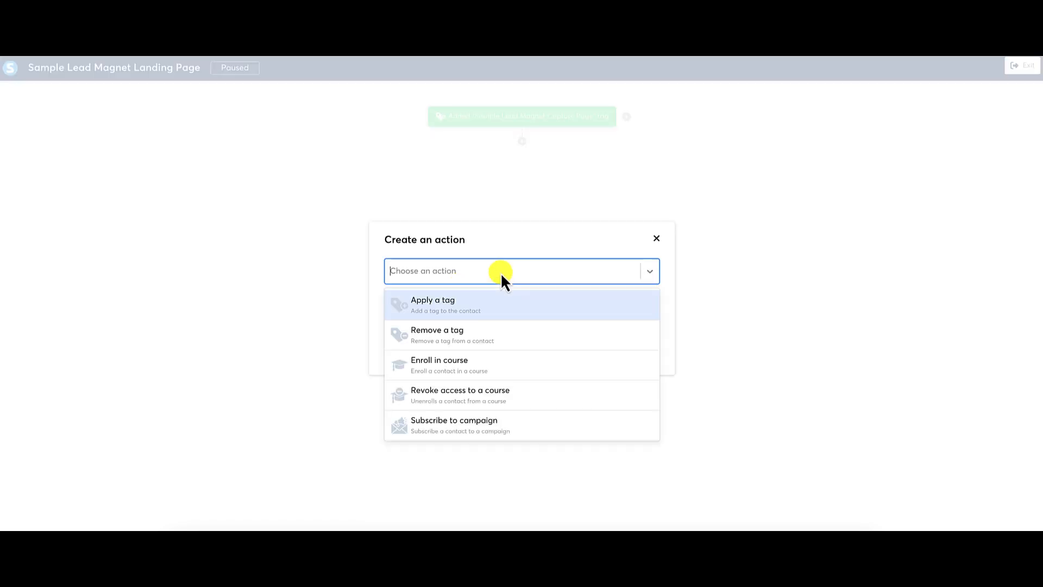
pyautogui.scroll(-3, 507, 347)
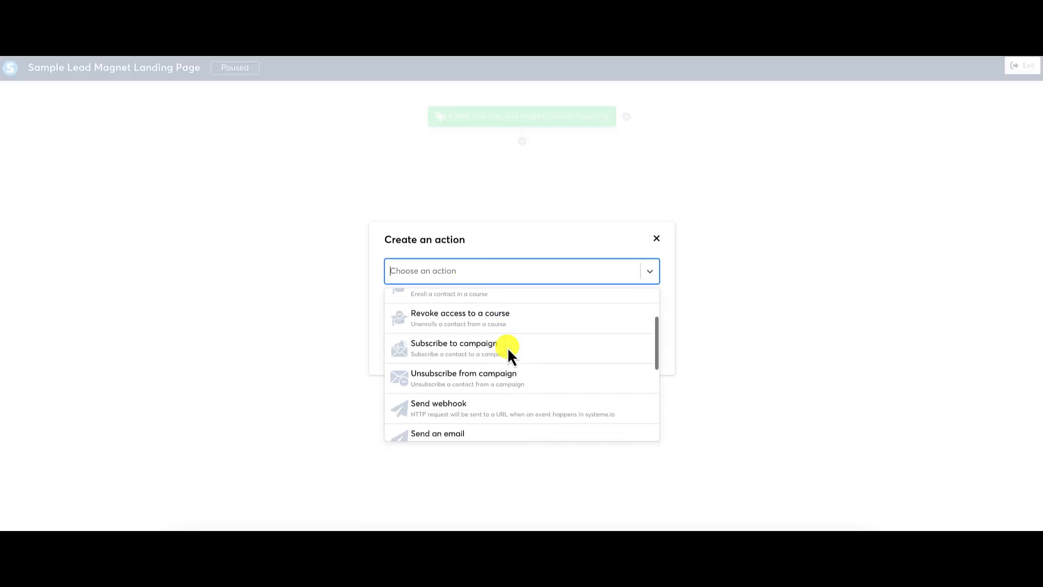
pyautogui.scroll(-1, 507, 347)
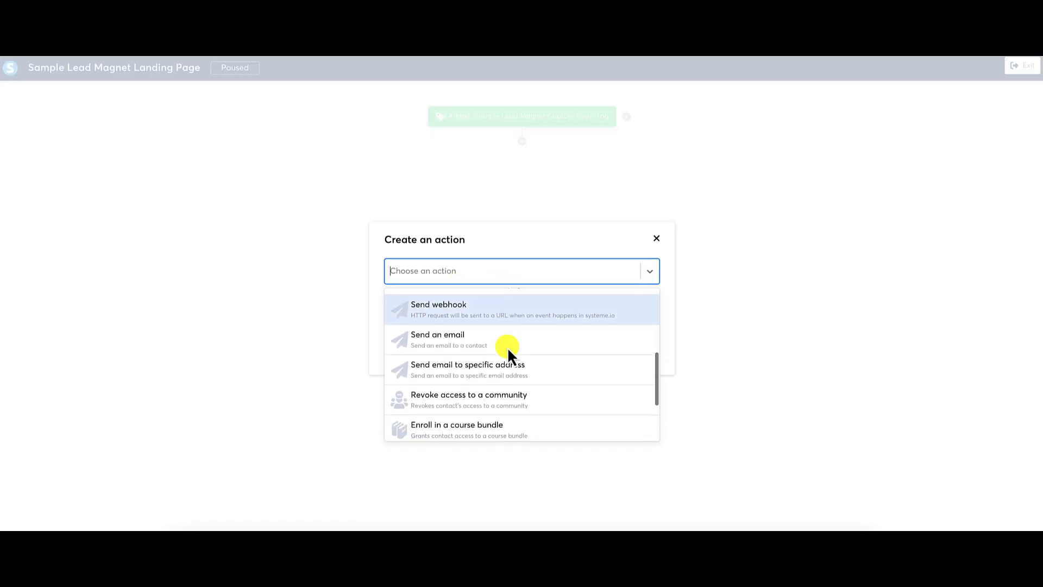
pyautogui.click(465, 334)
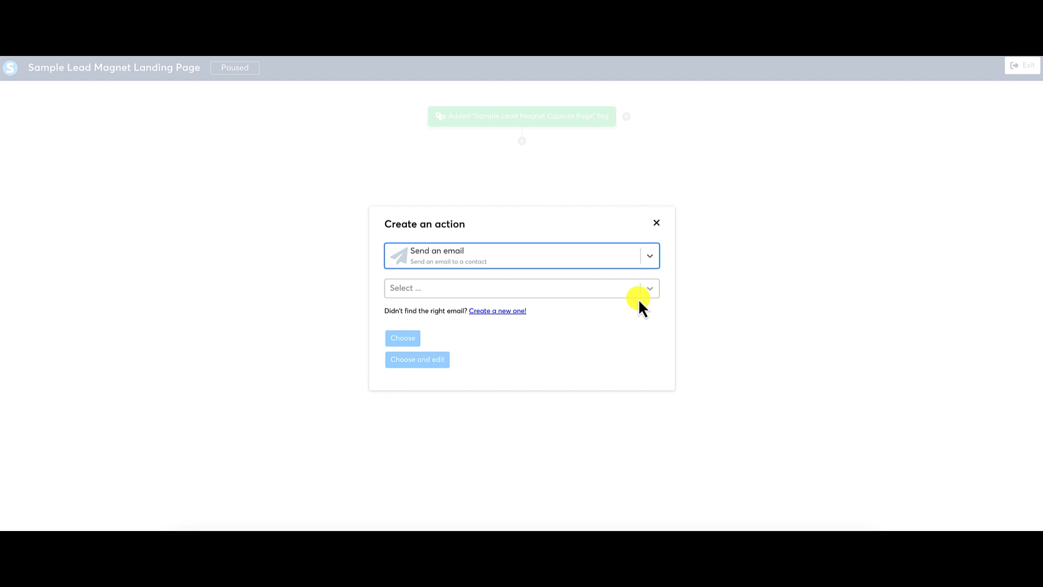
pyautogui.click(498, 311)
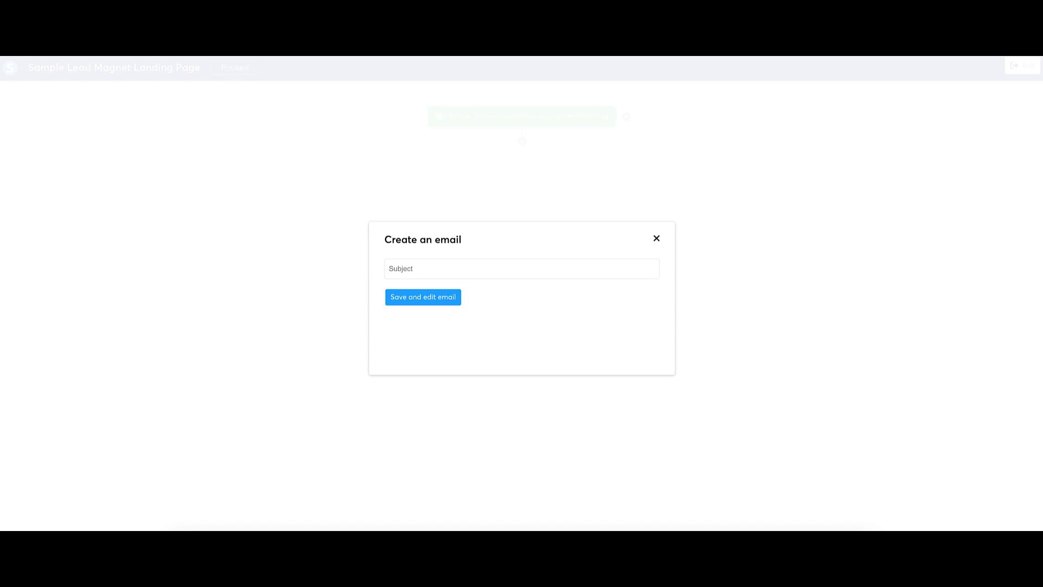
# Switch to ChatGPT and request 3 versions of a welcome email for opt-ins, with the lead magnet access link, email copy and subject.
pyautogui.click(454, 46)
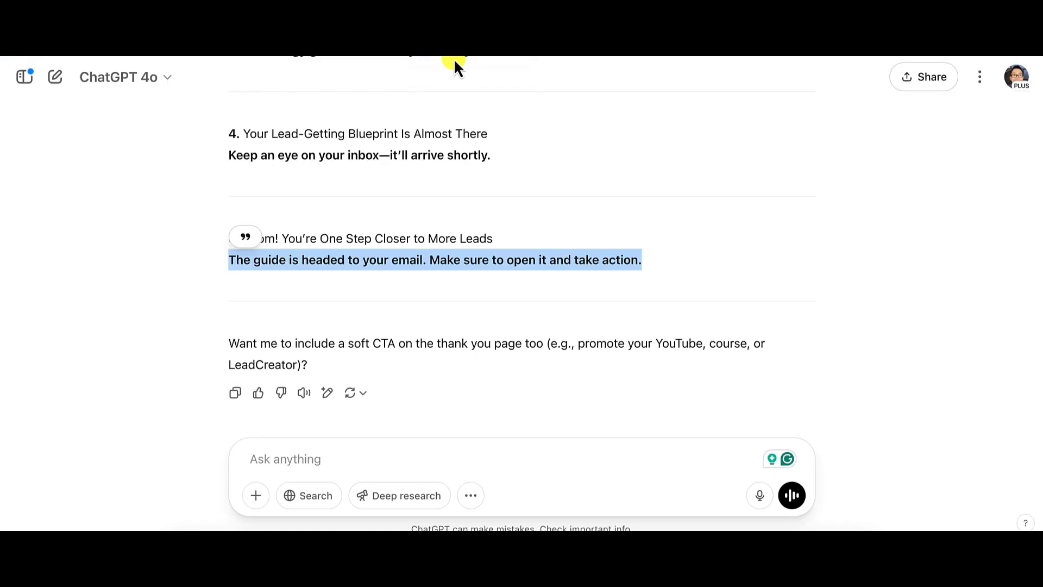
pyautogui.click(368, 454)
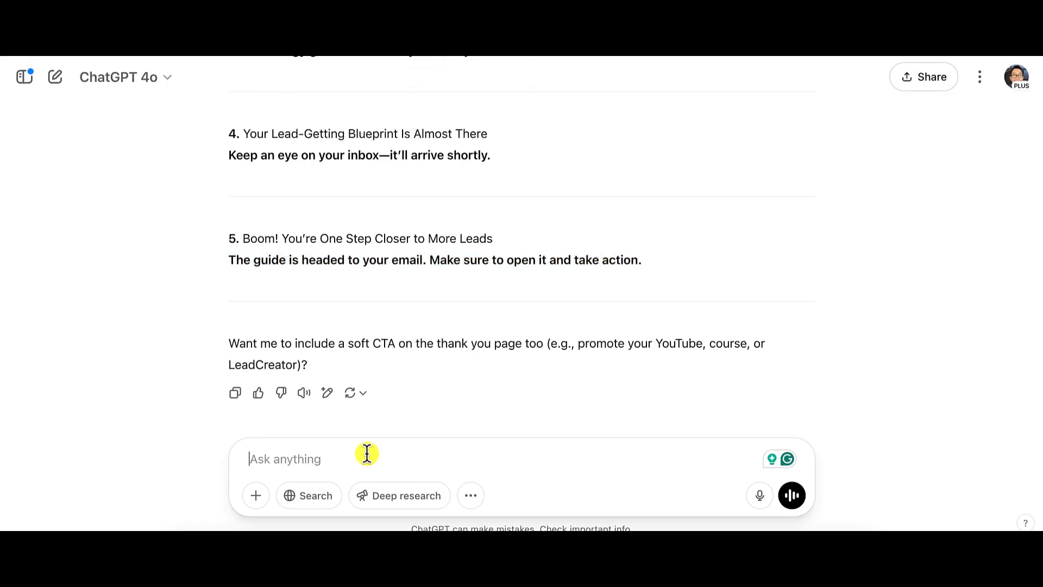
pyautogui.write('Once people')
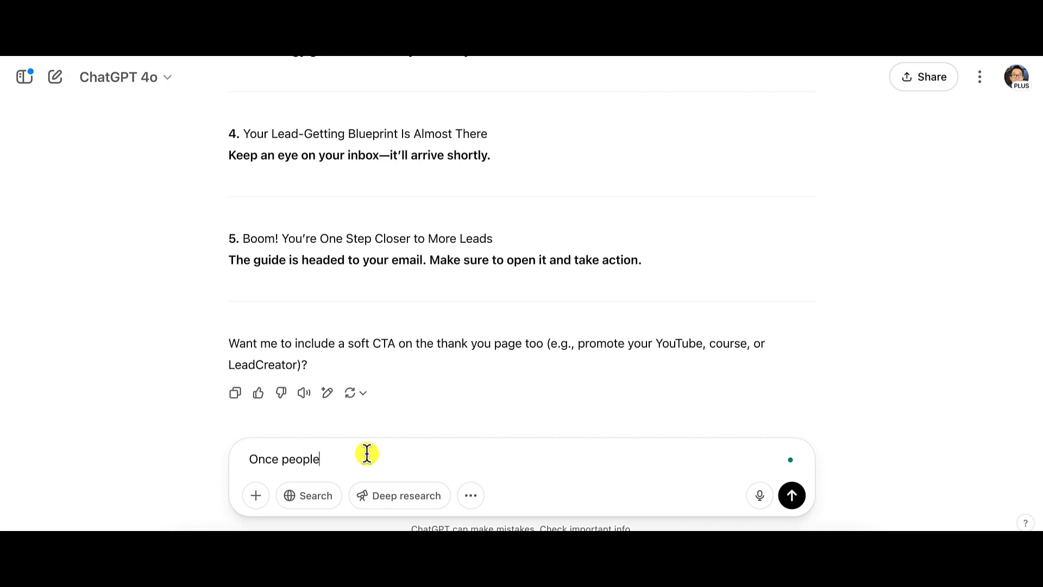
pyautogui.write(' opt in, they will recevie')
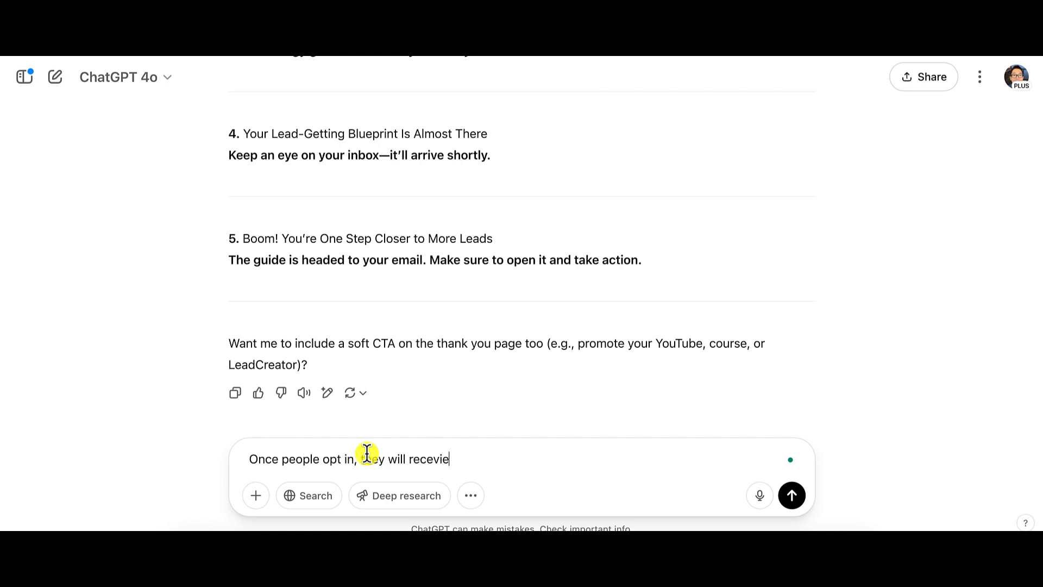
pyautogui.press('BackSpace')
pyautogui.press('BackSpace')
pyautogui.write('ive a welcome esmd')
pyautogui.press('BackSpace')
pyautogui.press('BackSpace')
pyautogui.press('BackSpace')
pyautogui.write('mail with the')
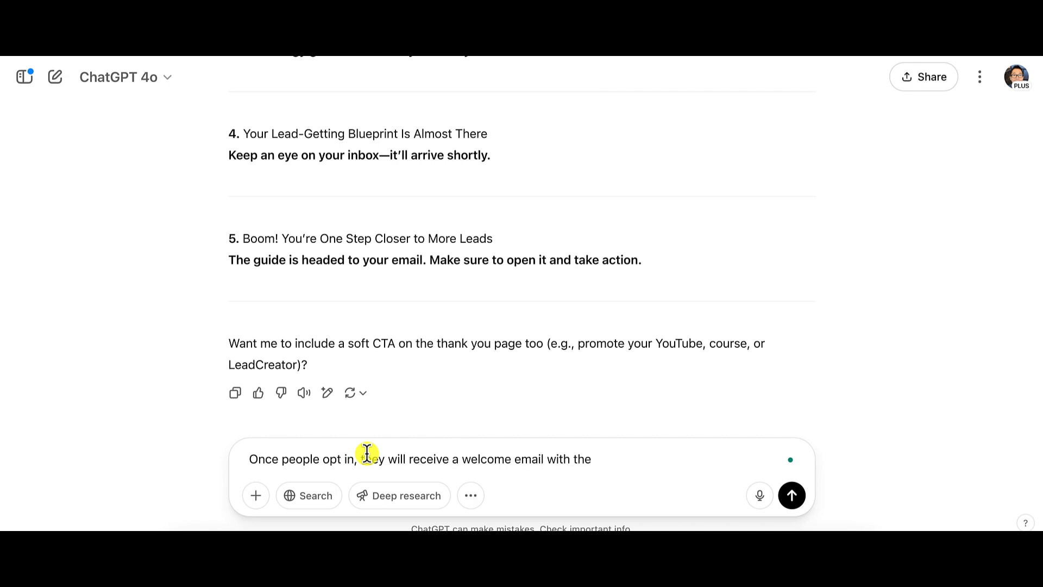
pyautogui.write(' link to access the lead ')
pyautogui.write('m')
pyautogui.press('BackSpace')
pyautogui.write('the lead mag')
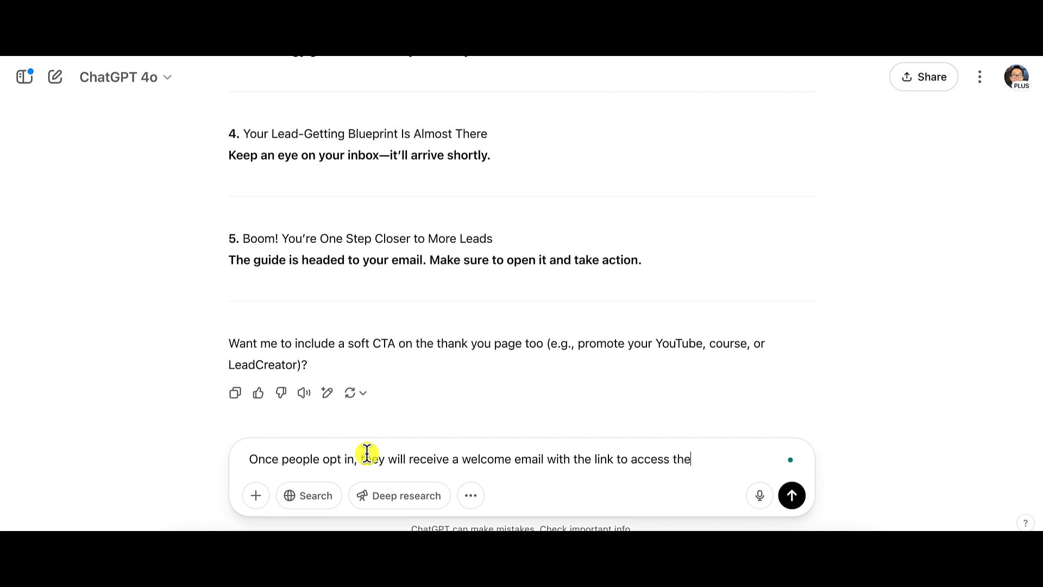
pyautogui.write('net. Pleae')
pyautogui.press('BackSpace')
pyautogui.press('BackSpace')
pyautogui.press('BackSpace')
pyautogui.press('BackSpace')
pyautogui.press('BackSpace')
pyautogui.write('come up with')
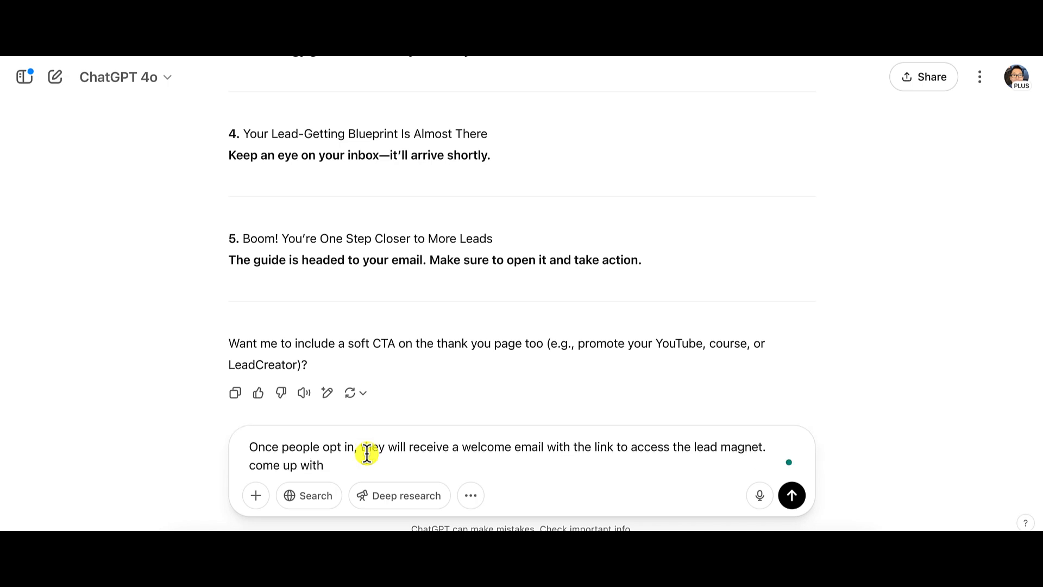
pyautogui.write(' the copy for the email')
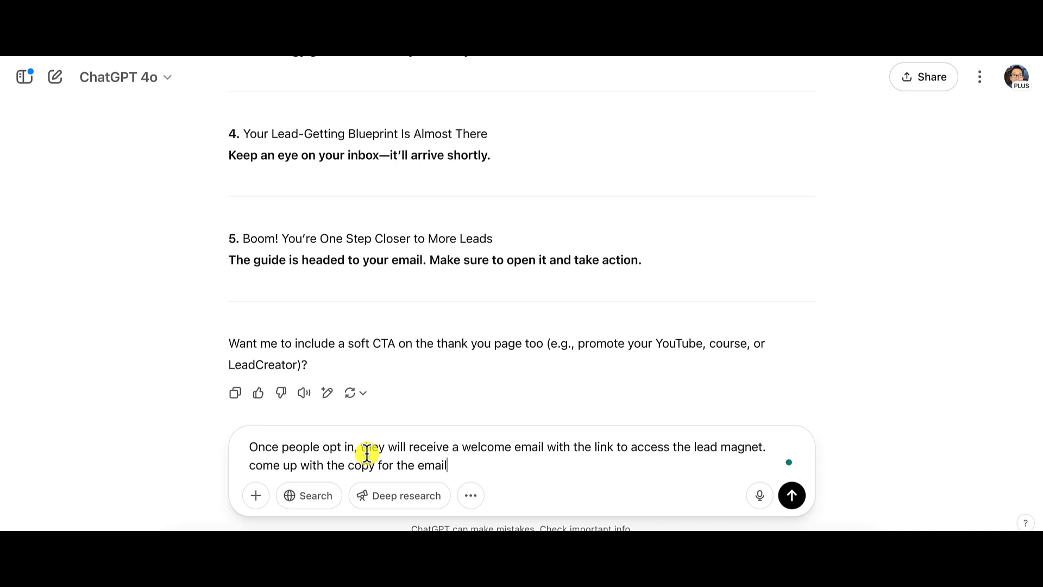
pyautogui.write(' as well as the subject l')
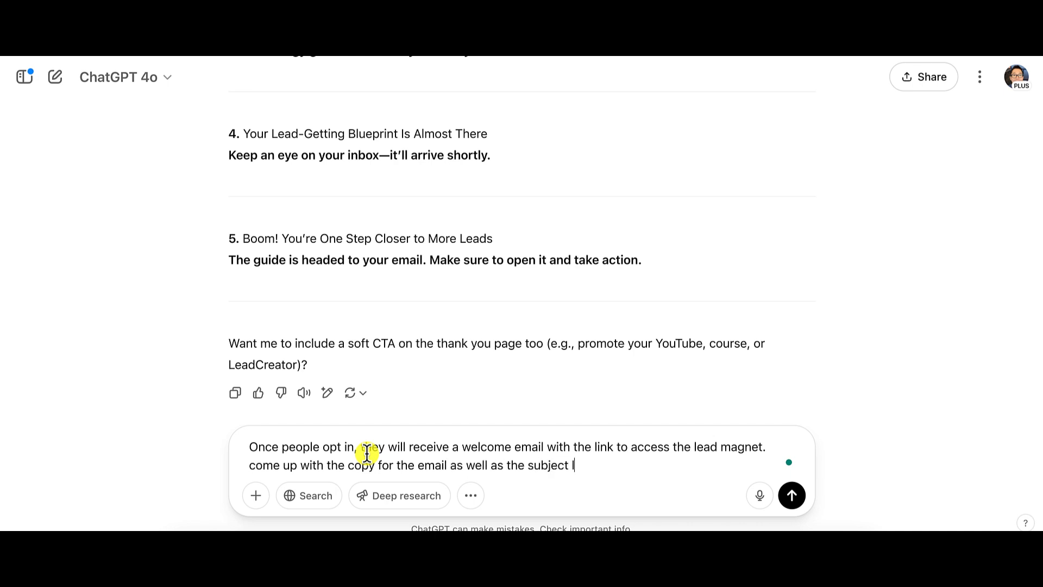
pyautogui.write('ink. Give me ')
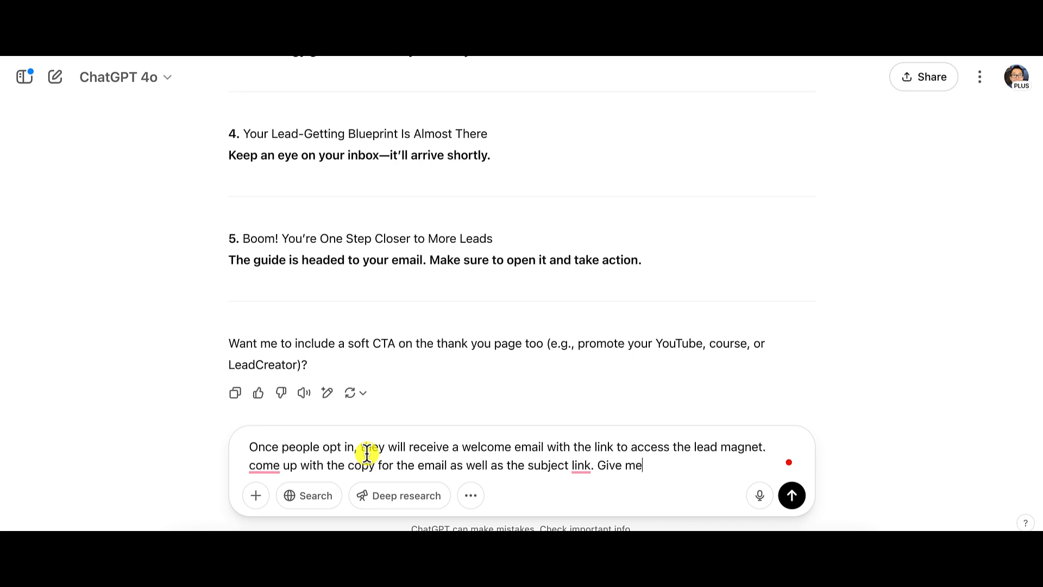
pyautogui.write('3 versions to choose from.')
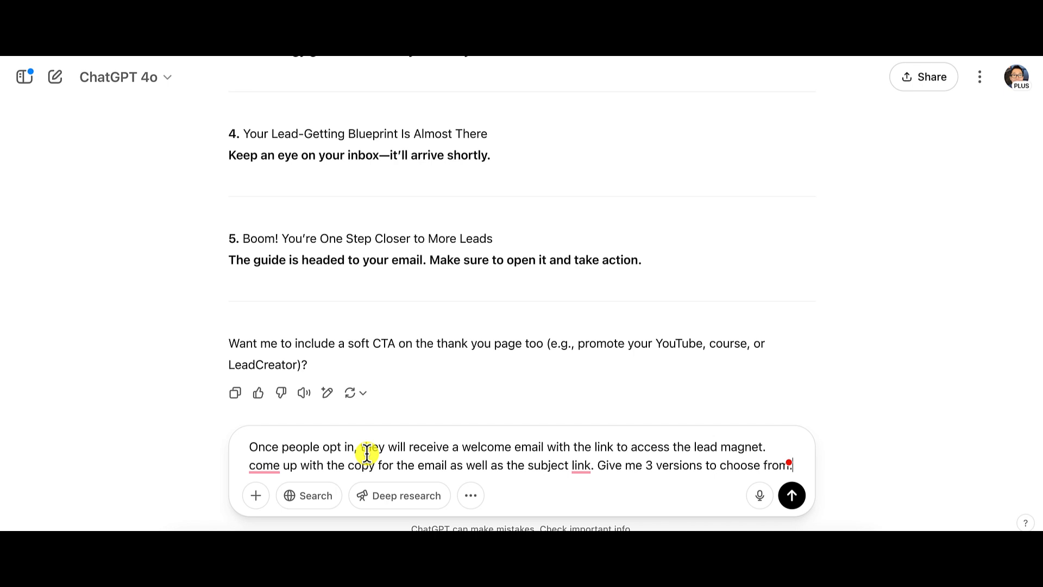
pyautogui.press('Return')
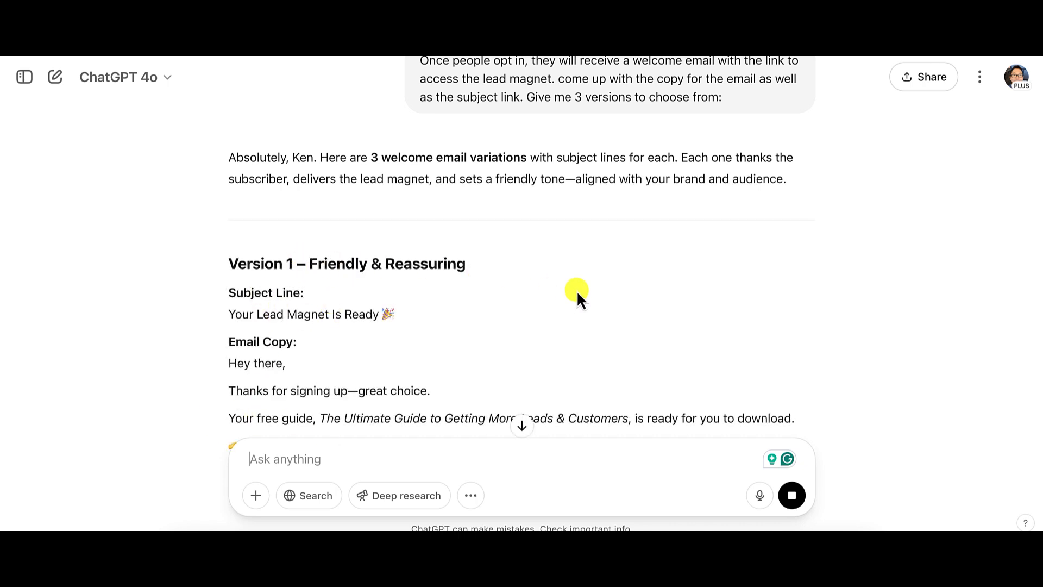
# Review ChatGPT's three email versions and copy the Version 2 subject line "Start Getting More Leads Today (Here's Your Guide)".
pyautogui.scroll(-2, 579, 298)
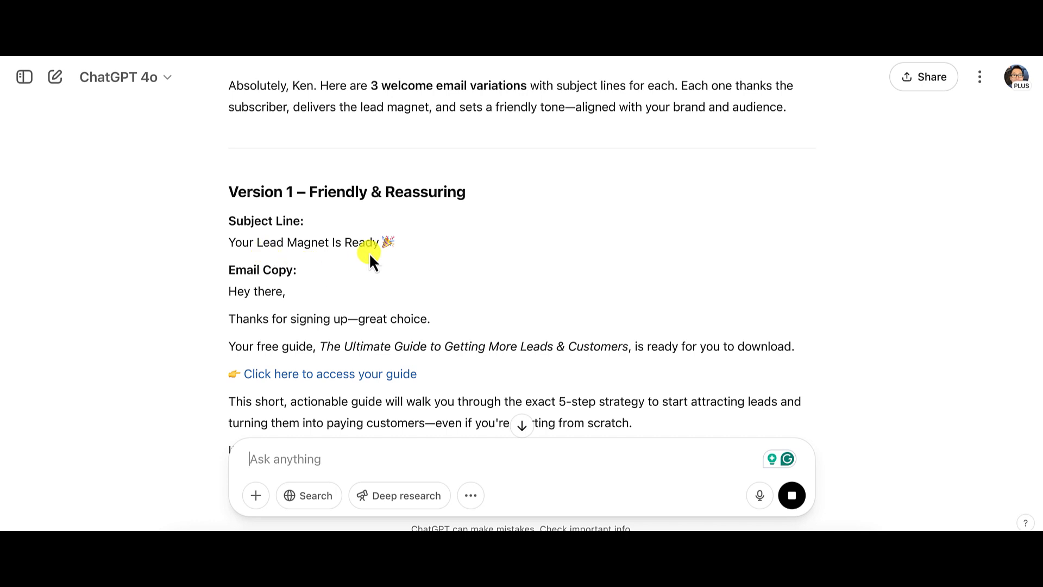
pyautogui.scroll(-2, 406, 279)
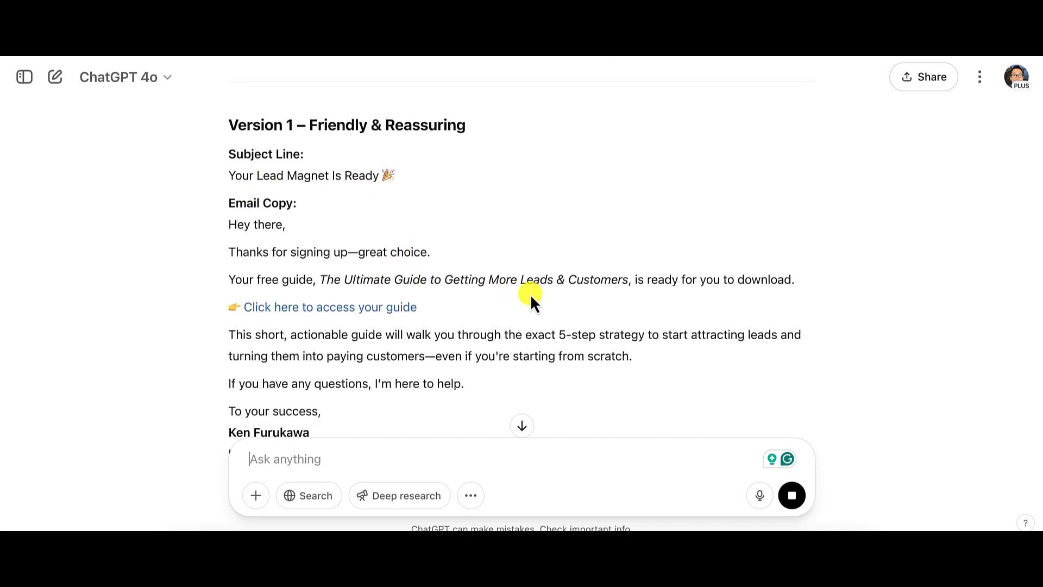
pyautogui.scroll(-4, 531, 294)
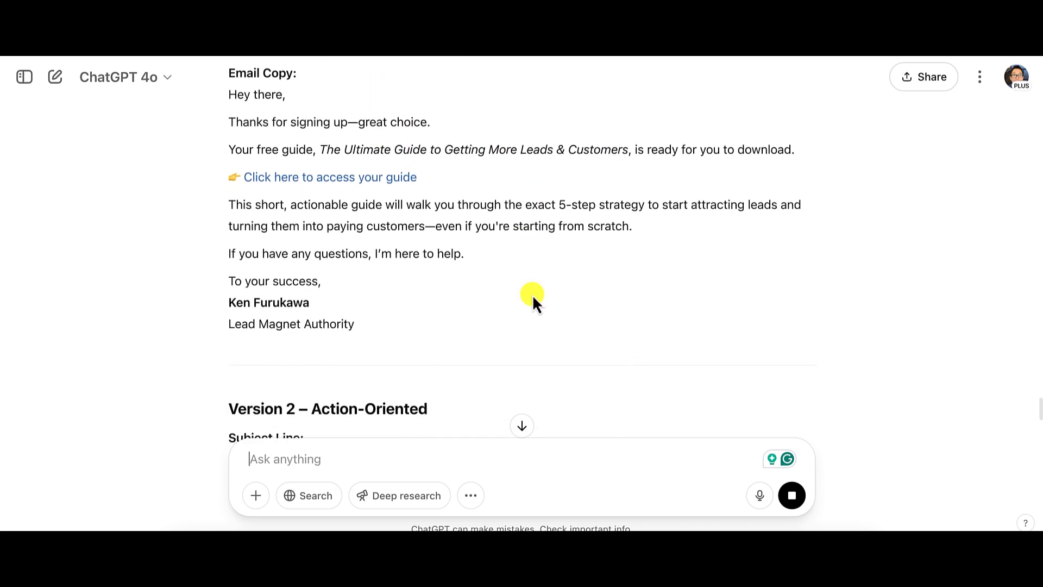
pyautogui.scroll(-3, 532, 294)
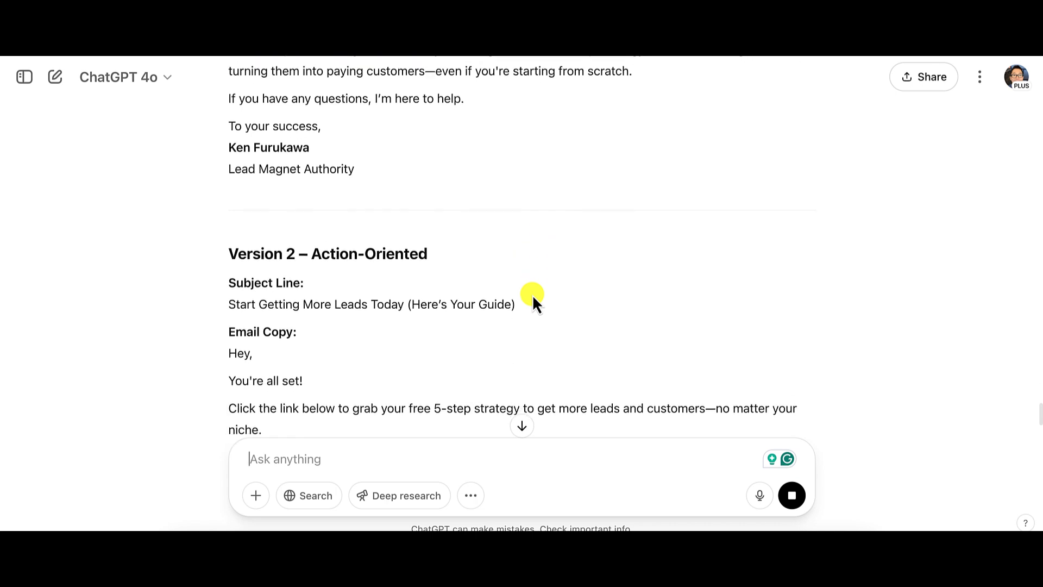
pyautogui.scroll(-3, 533, 295)
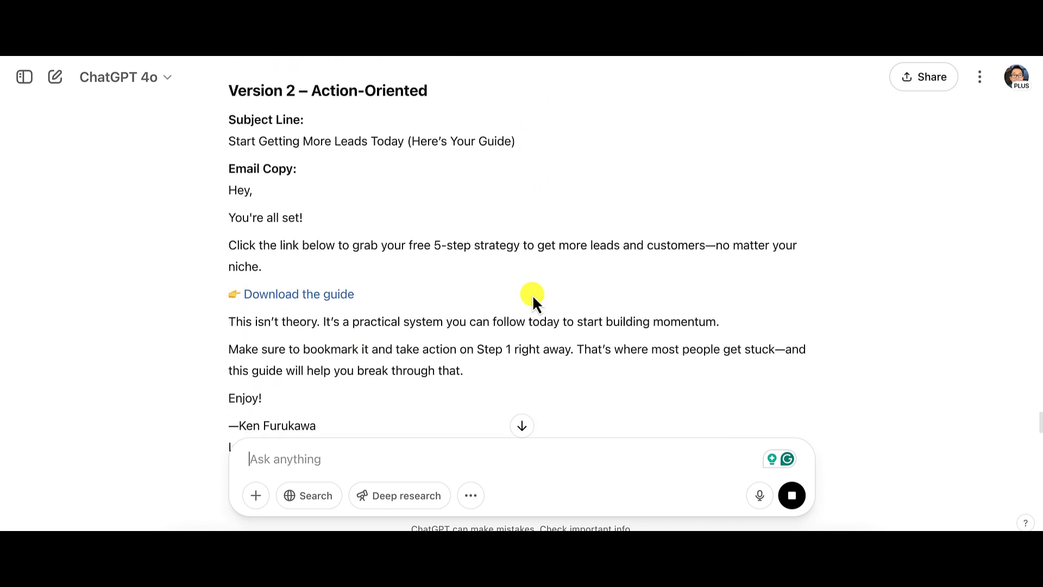
pyautogui.scroll(-5, 533, 294)
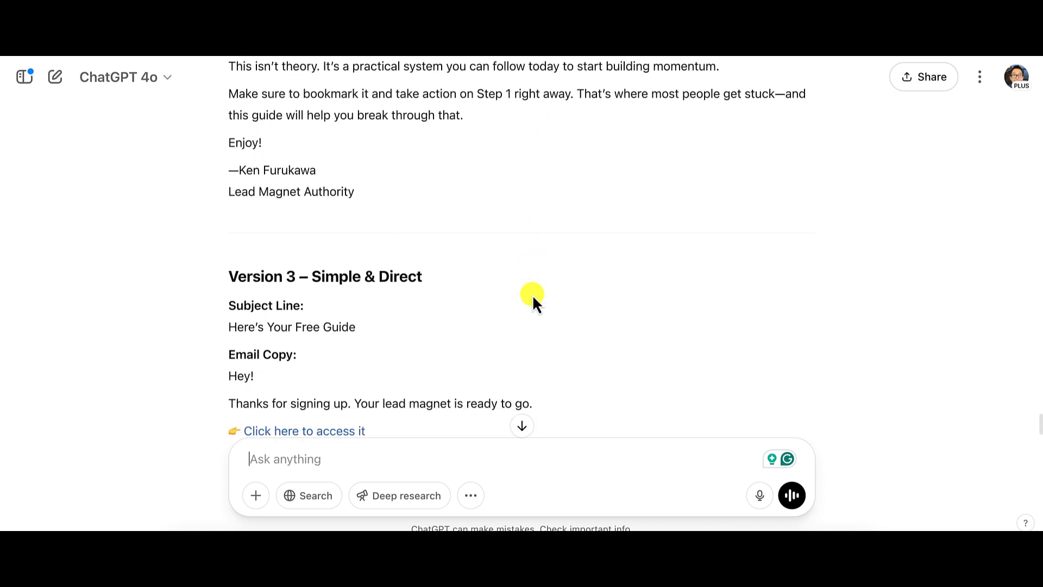
pyautogui.scroll(-5, 532, 294)
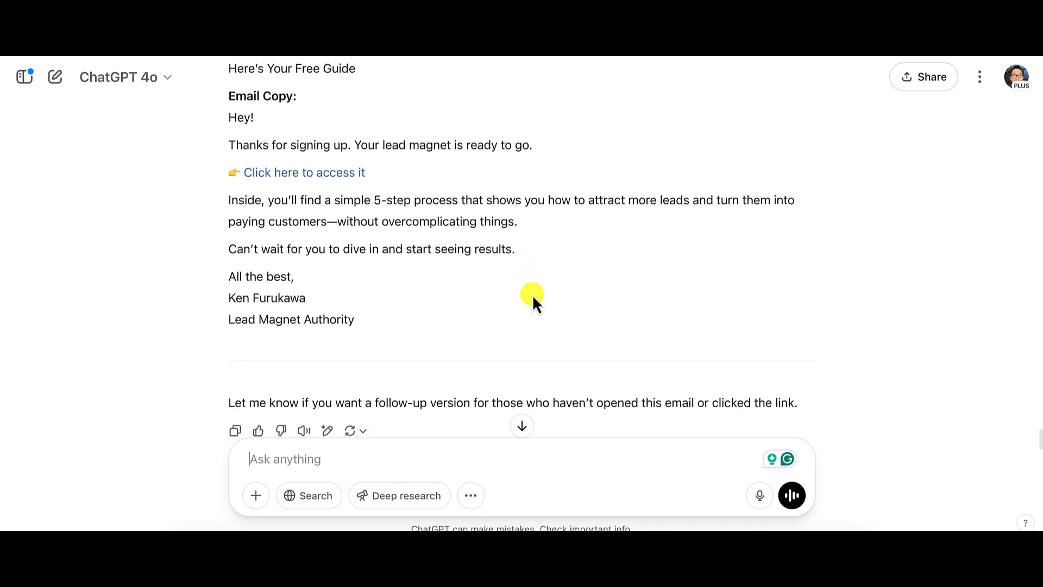
pyautogui.scroll(10, 533, 295)
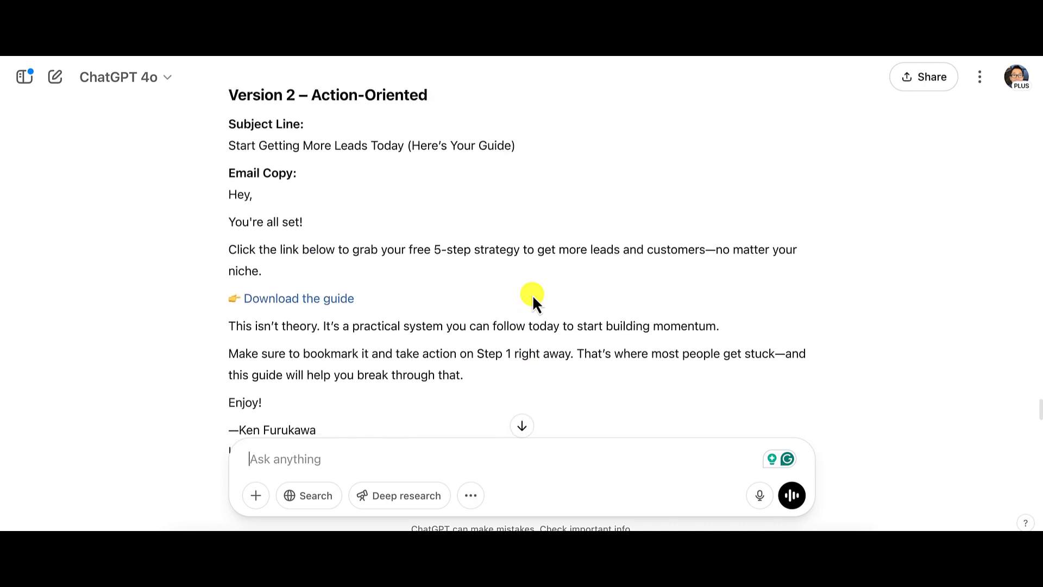
pyautogui.scroll(-1, 533, 294)
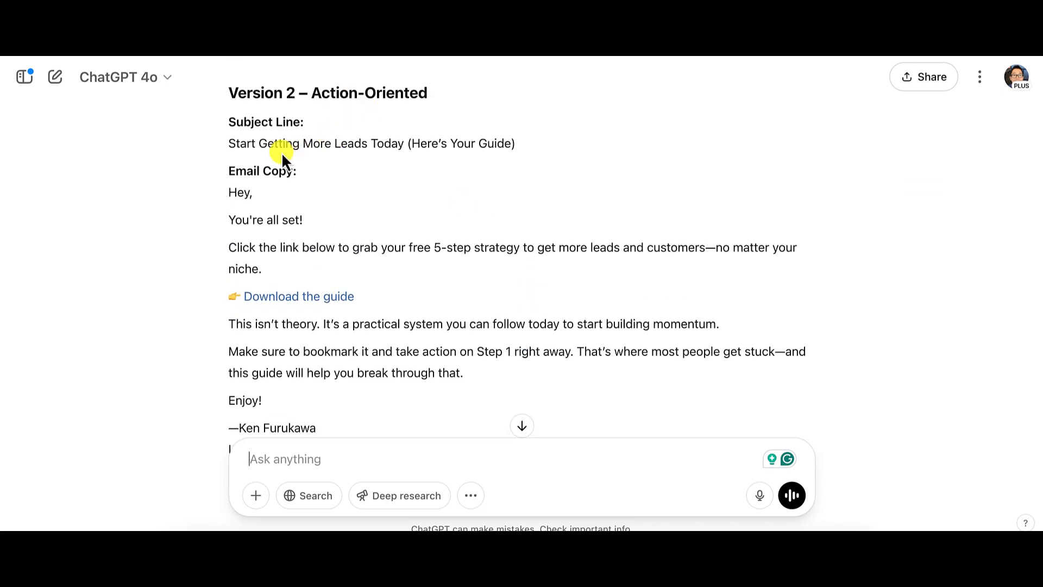
pyautogui.moveTo(226, 143); pyautogui.dragTo(514, 144)
pyautogui.hotkey('ctrl', 'c')
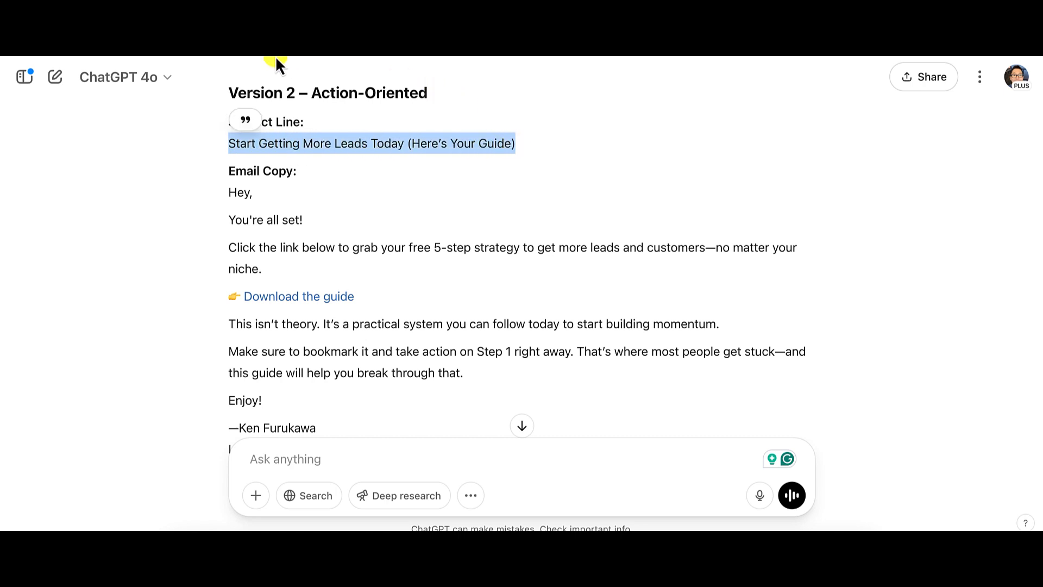
# Switch to systeme.io and create the new email with the subject "Start Getting More Leads Today (Here's Your Guide)".
pyautogui.click(234, 27)
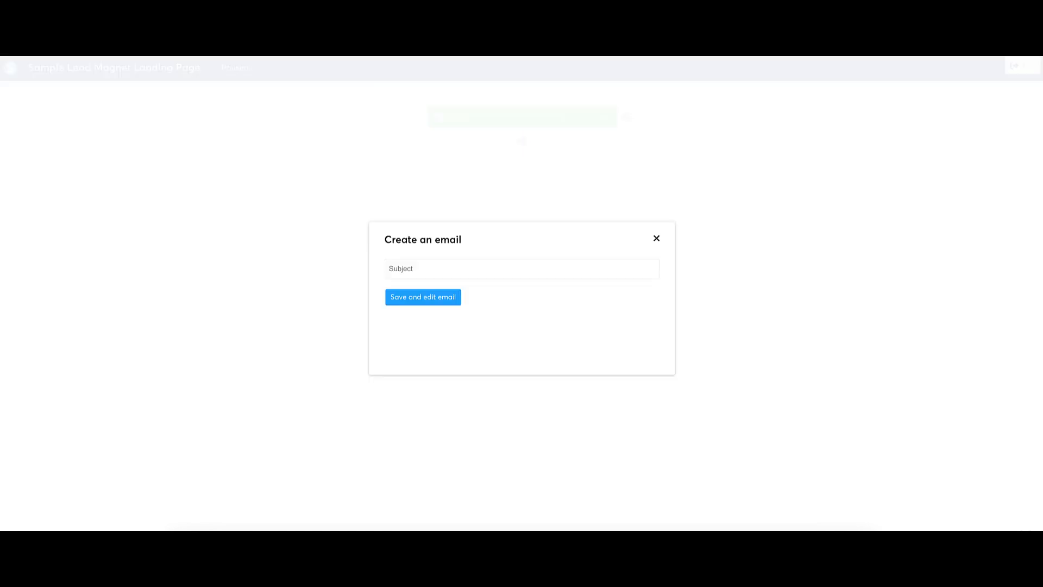
pyautogui.click(416, 269)
pyautogui.hotkey('ctrl', 'v')
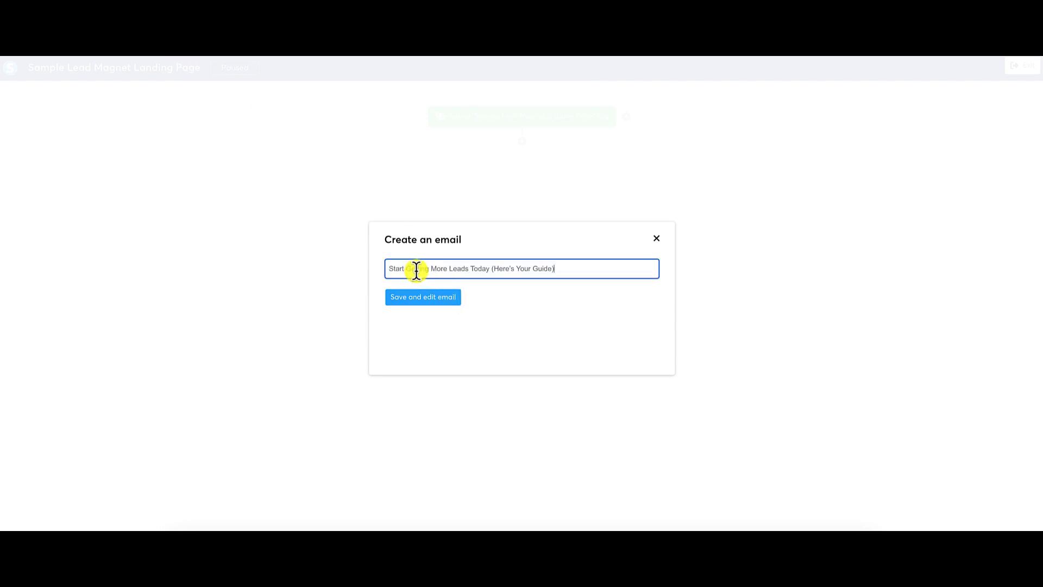
pyautogui.click(435, 298)
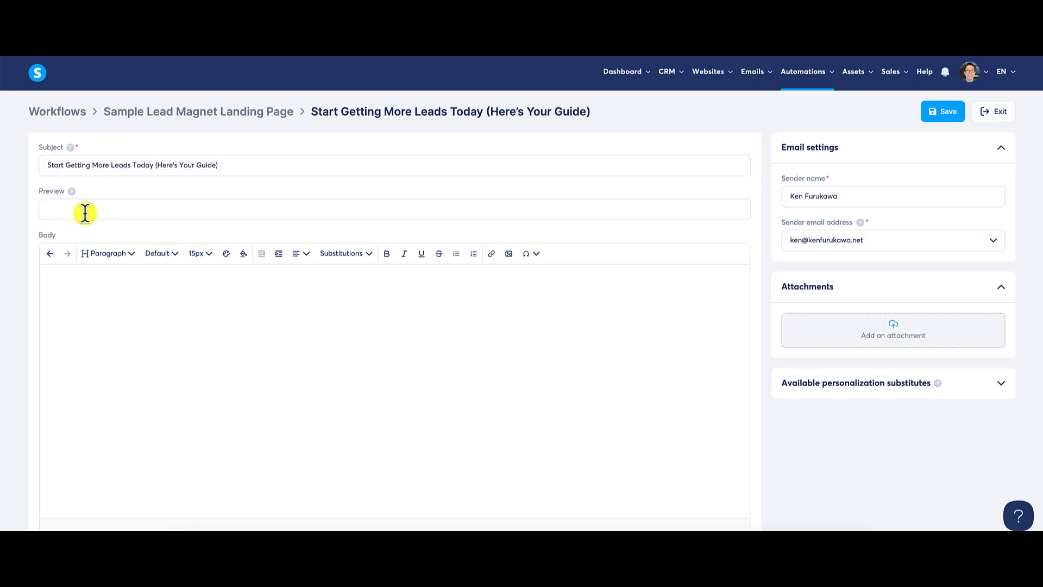
# Set the email's sender address to the one on the leadmagnetauthority.com domain.
pyautogui.click(222, 309)
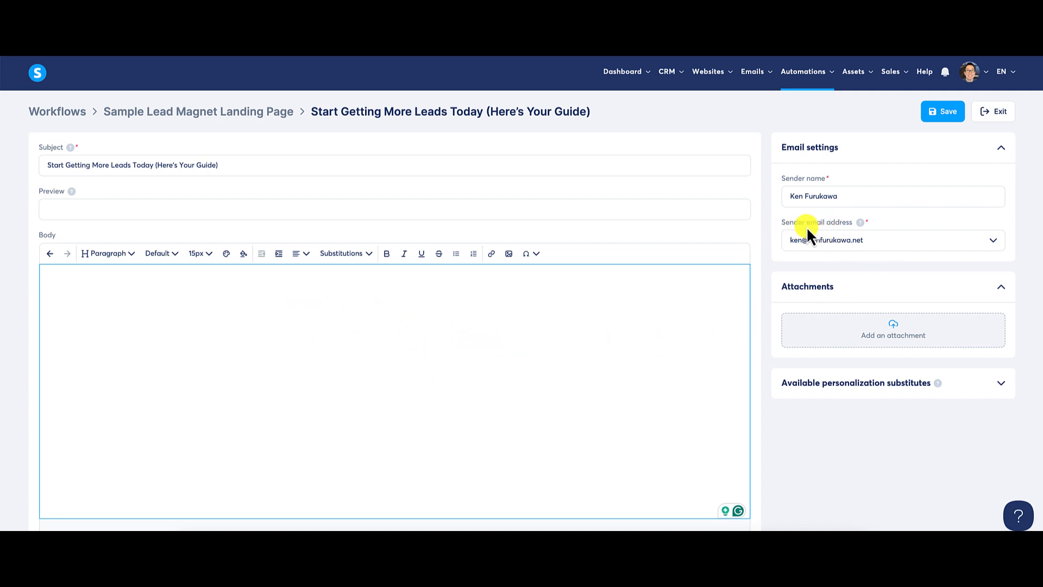
pyautogui.click(995, 241)
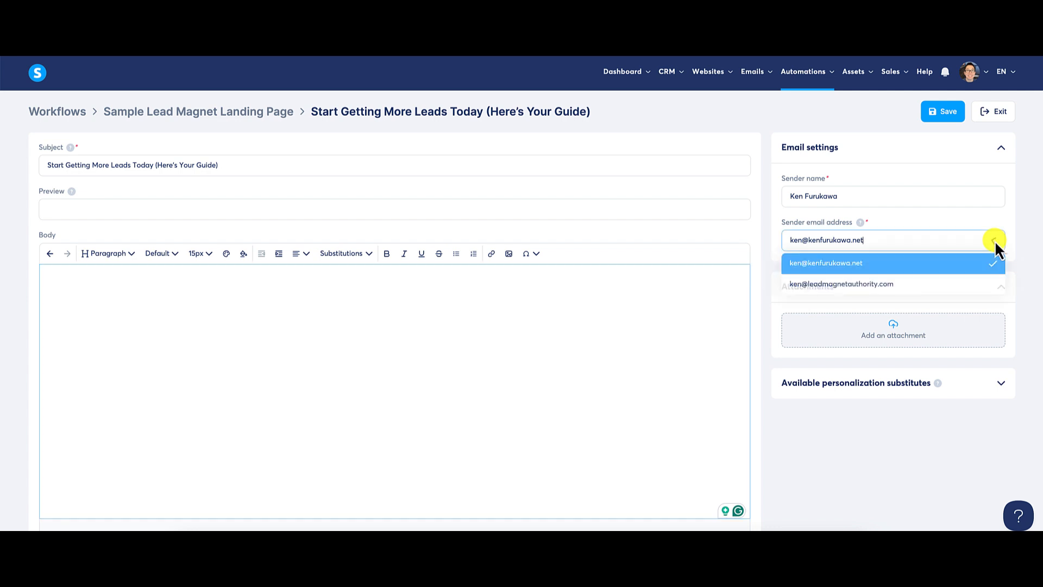
pyautogui.click(852, 282)
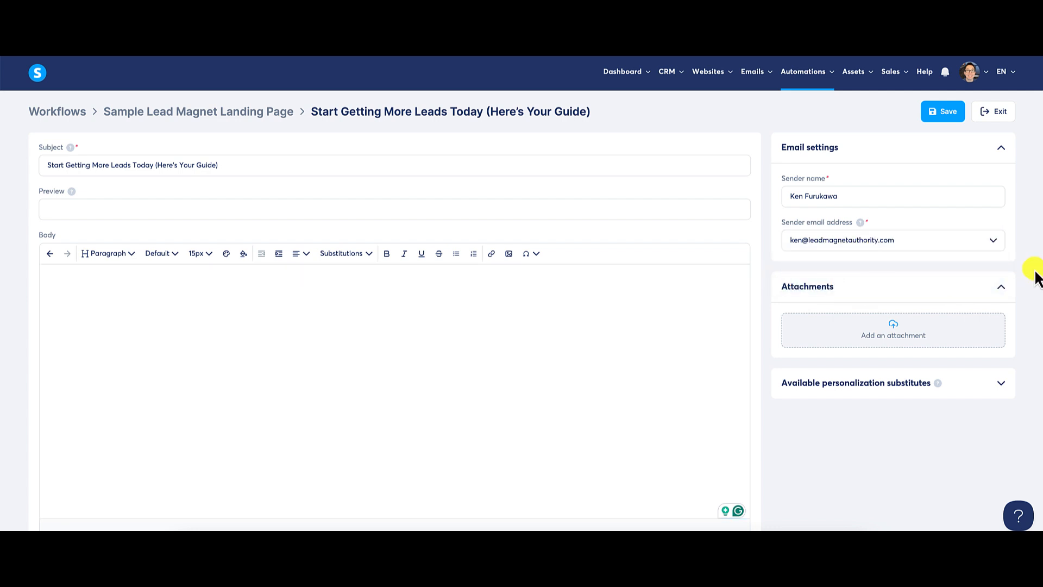
# Copy the Version 2 email copy from ChatGPT, from "Hey," through the signature, and paste it into the email body in systeme.io.
pyautogui.click(409, 303)
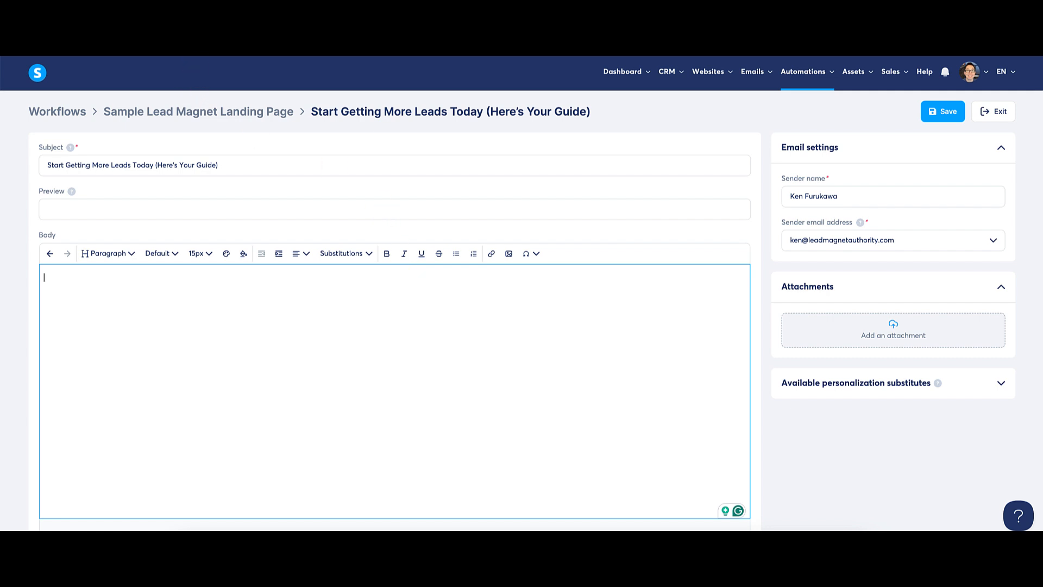
pyautogui.hotkey('ctrl', 'Tab')
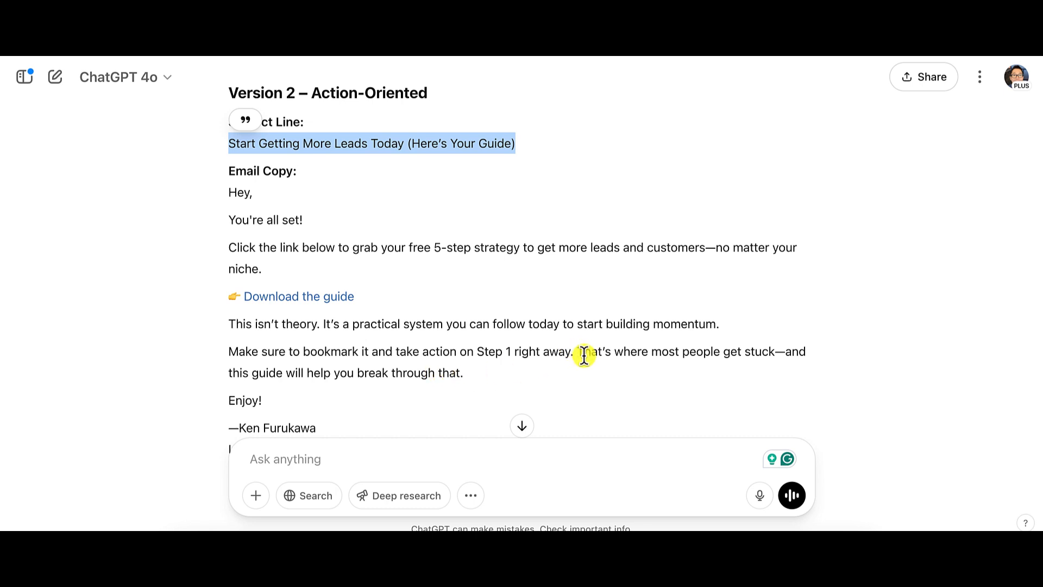
pyautogui.scroll(-2, 584, 356)
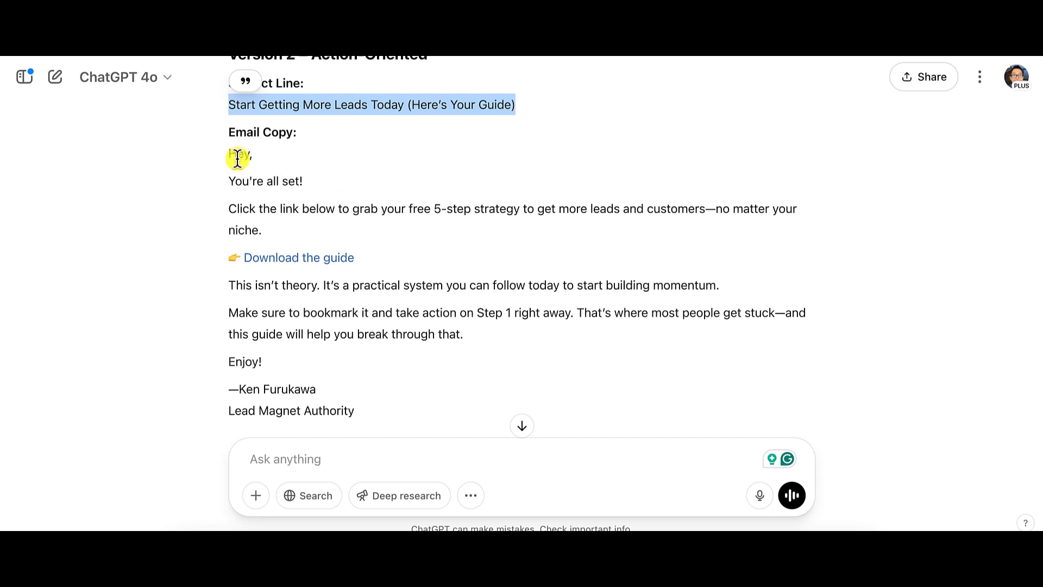
pyautogui.moveTo(227, 155); pyautogui.dragTo(435, 418)
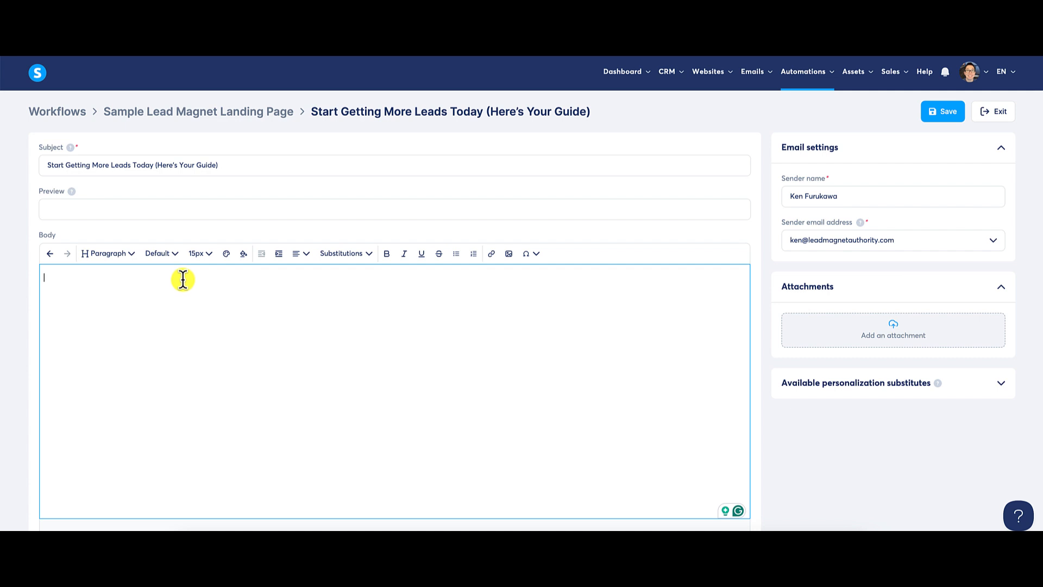
pyautogui.write("Hey, You're all set! Click the link below to grab your free 5-step strategy to get more leads and customers—no matter your niche. 👉 Download the guide This isn’t theory. It’s a practical system you can follow today to start building momentum. Make sure to bookmark it and take action on Step 1 right away. That’s where most people get stuck—and this guide will help you break through that. Enjoy! —Ken Furukawa Lead Magnet Authority")
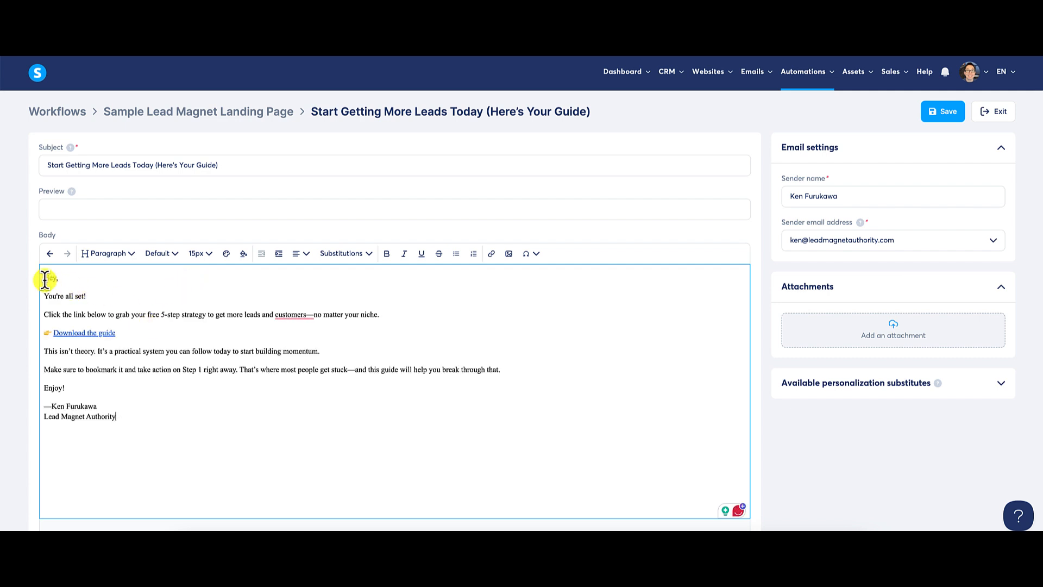
# Remove the dash in front of the sender's name in the email signature.
pyautogui.moveTo(44, 280); pyautogui.dragTo(161, 410)
pyautogui.click(270, 426)
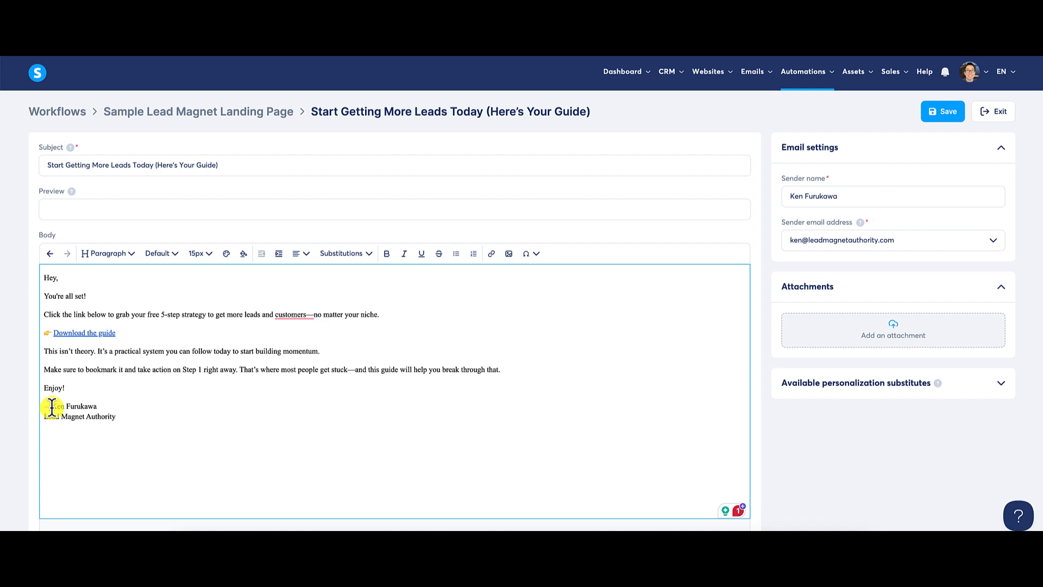
pyautogui.press('BackSpace')
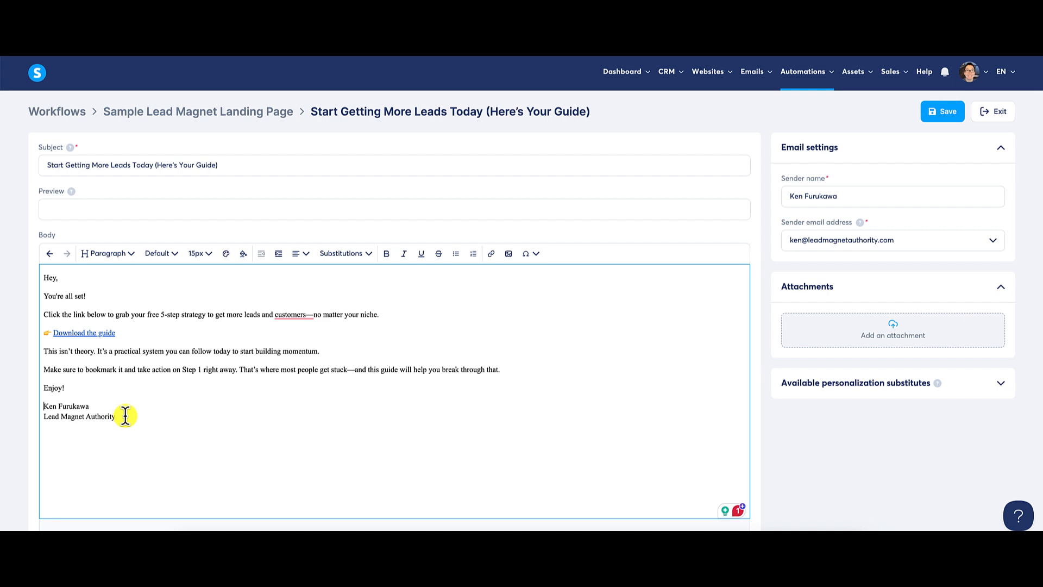
# Format the whole email body in Arial at 18px.
pyautogui.moveTo(123, 415)
pyautogui.mouseDown()
pyautogui.moveTo(81, 385)
pyautogui.moveTo(112, 295)
pyautogui.mouseUp()
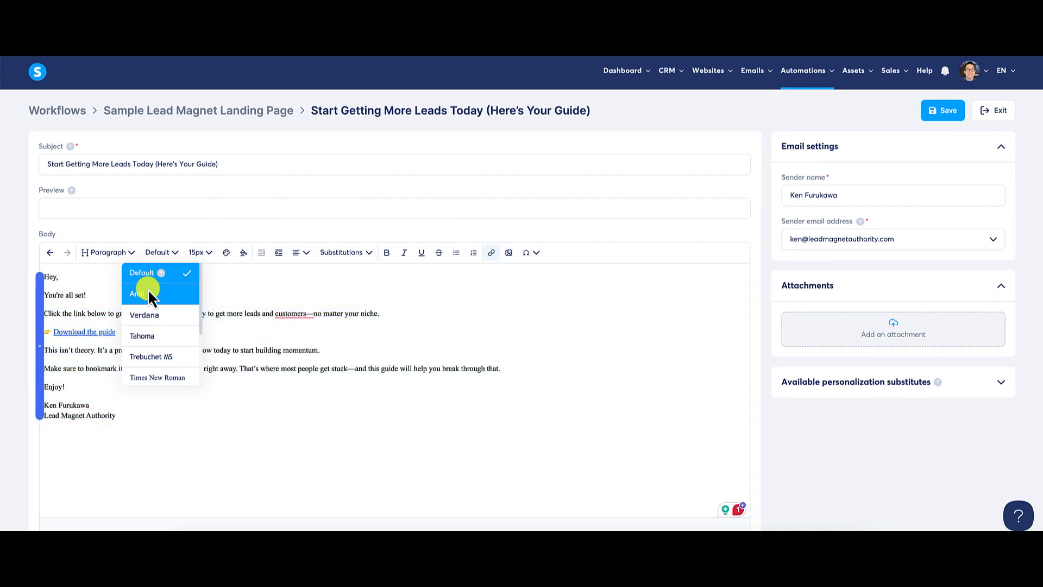
pyautogui.click(147, 290)
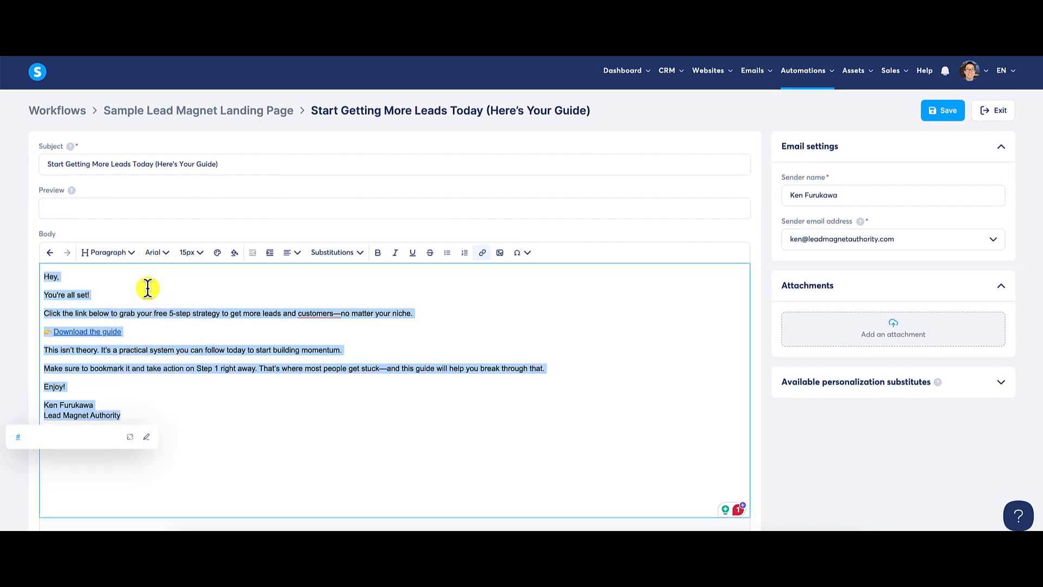
pyautogui.click(189, 255)
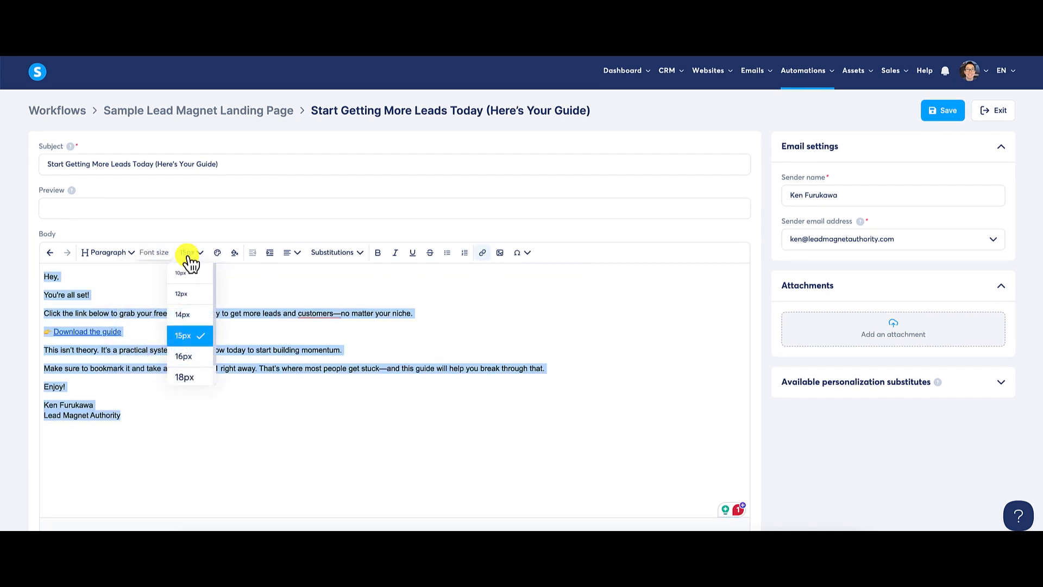
pyautogui.click(197, 376)
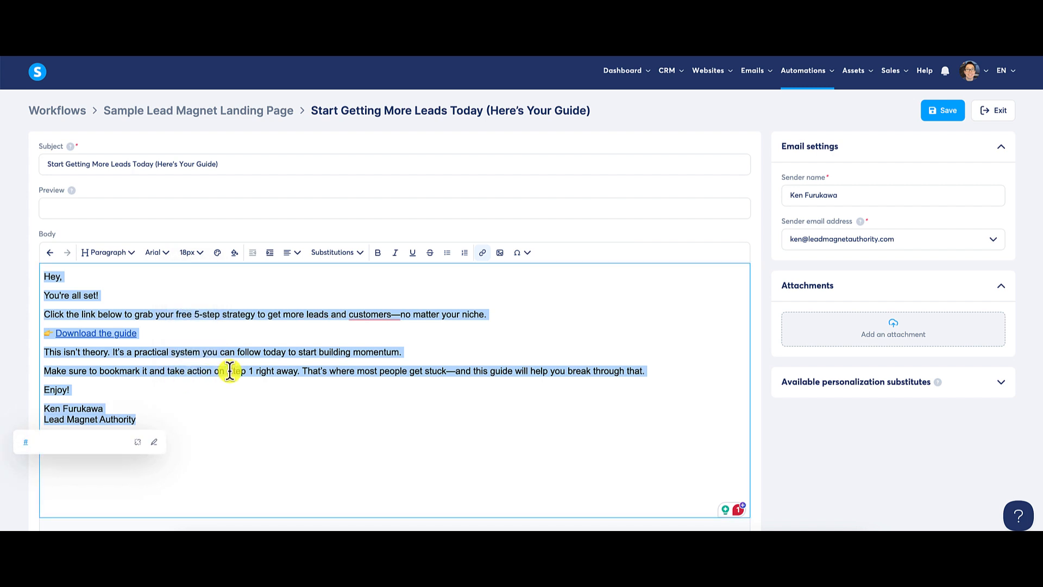
pyautogui.click(288, 328)
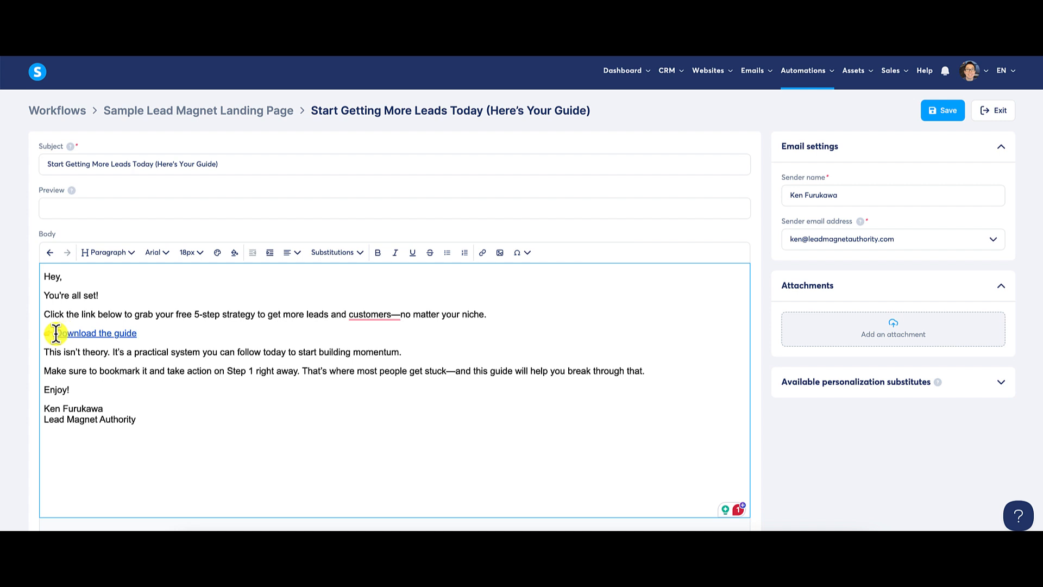
# Switch to LeadCreator, view the published lead magnet guide, and copy its share link.
pyautogui.moveTo(56, 333); pyautogui.dragTo(133, 336)
pyautogui.click(228, 335)
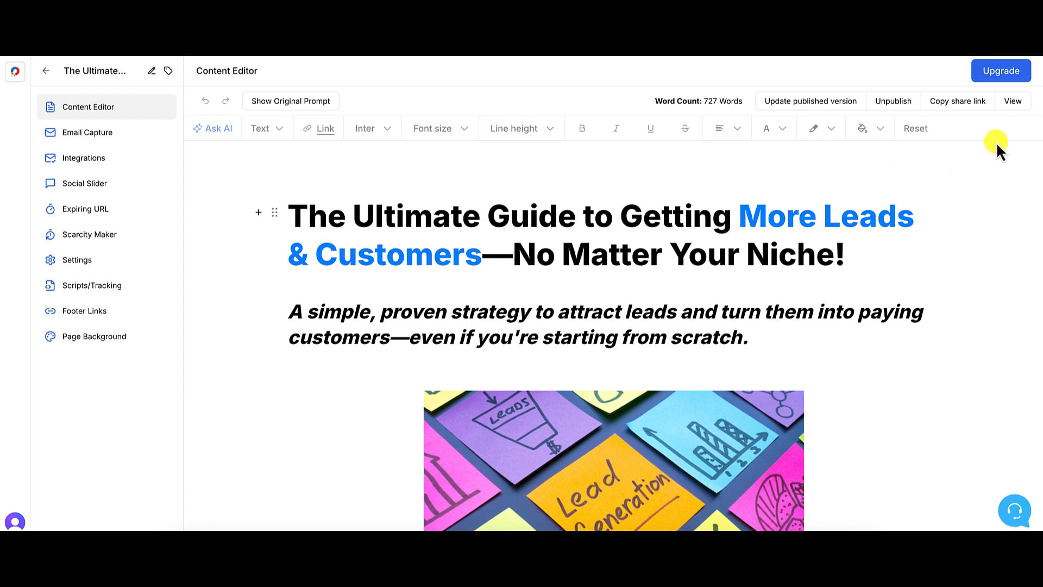
pyautogui.click(1013, 102)
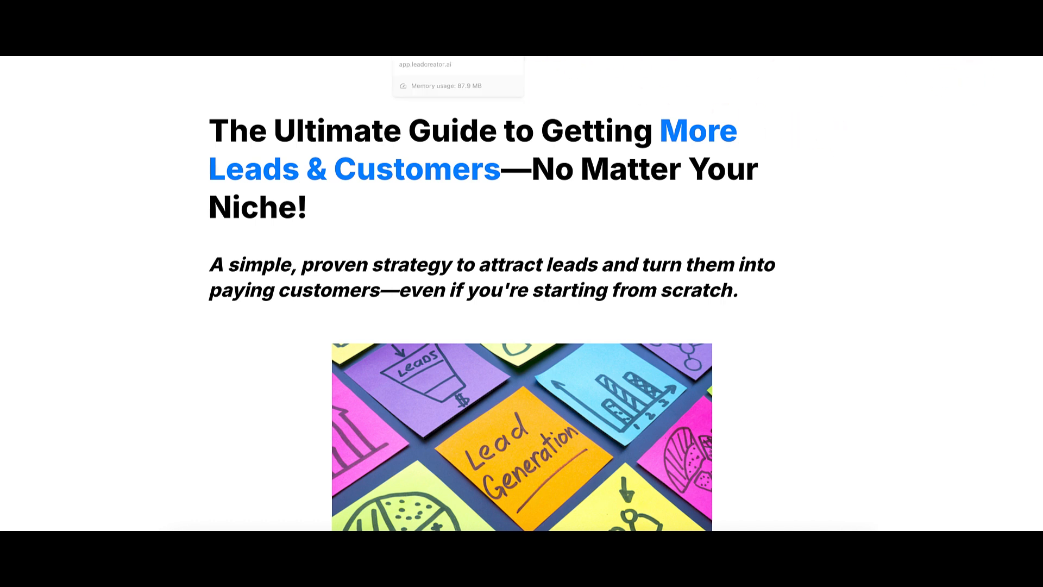
pyautogui.click(380, 32)
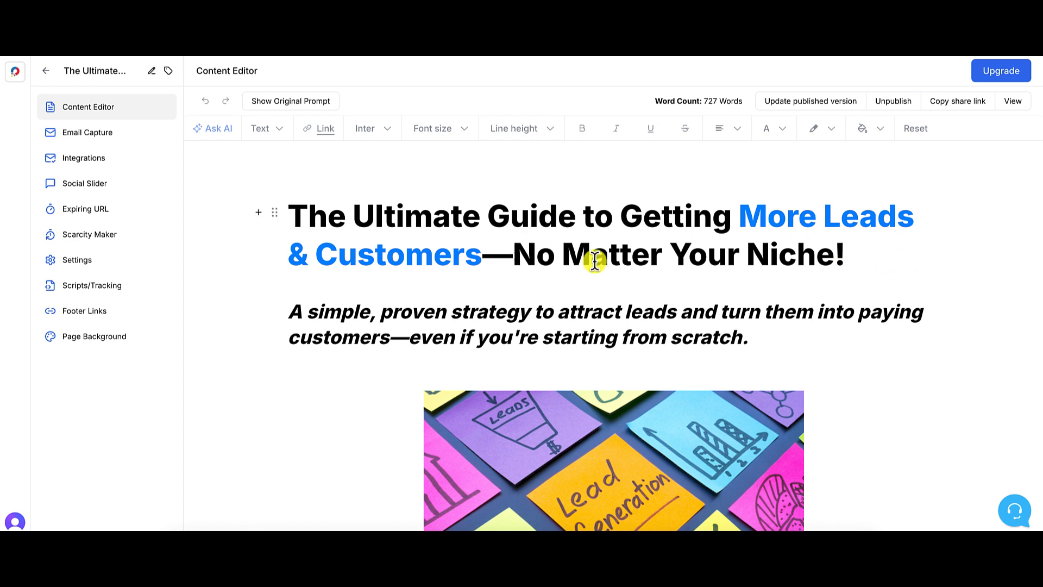
pyautogui.click(964, 108)
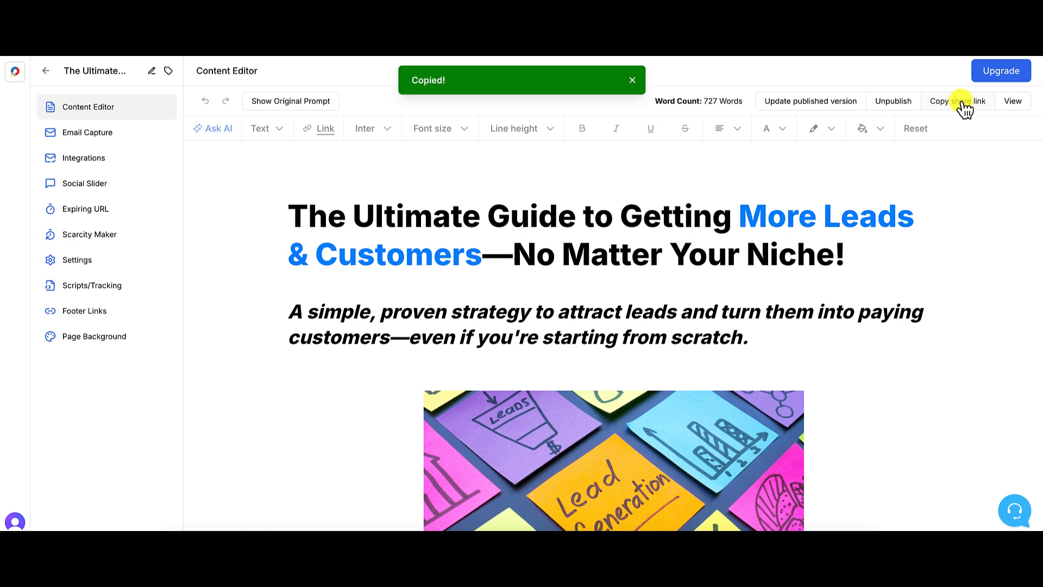
pyautogui.click(633, 82)
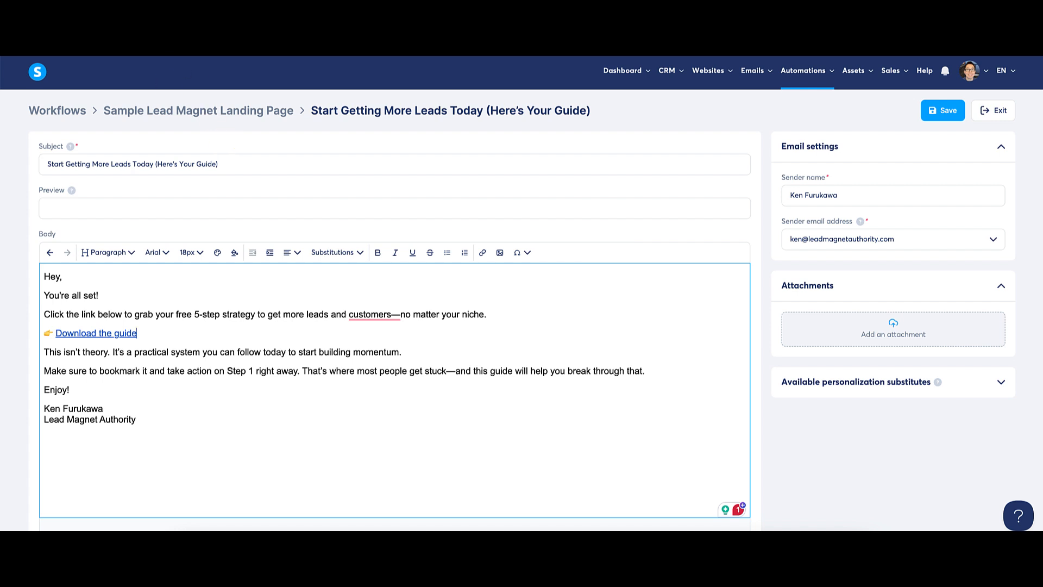
# Back in the systeme.io email, unlink "Download the guide" and replace that text with "Access Your Guide".
pyautogui.click(135, 333)
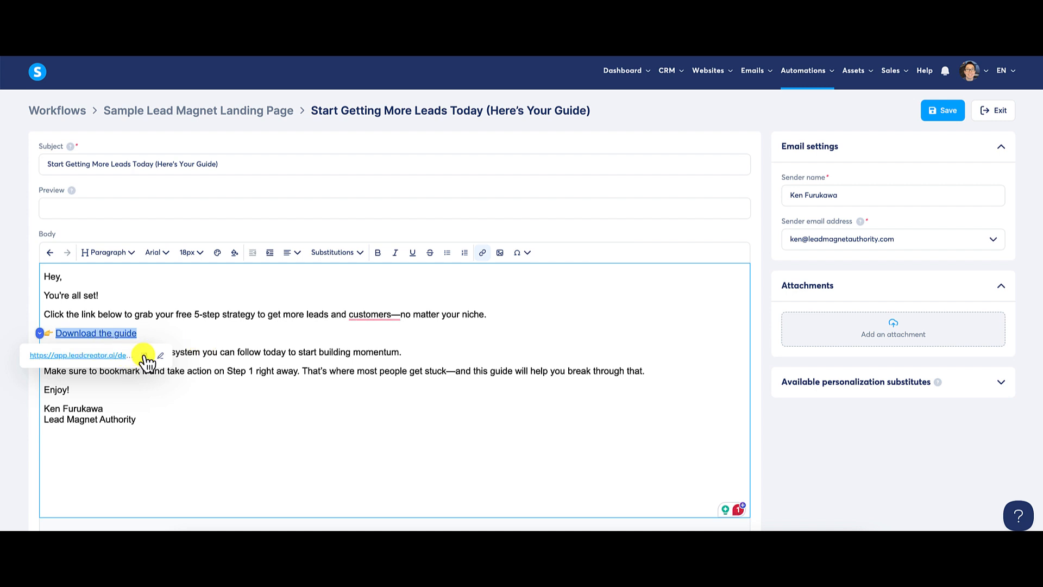
pyautogui.click(144, 356)
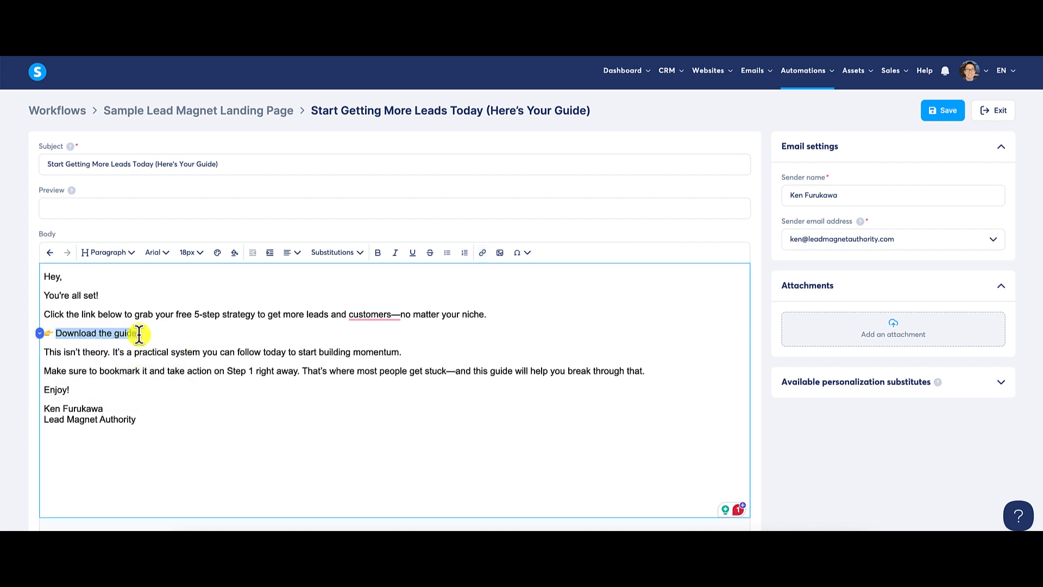
pyautogui.press('BackSpace')
pyautogui.write('Acce')
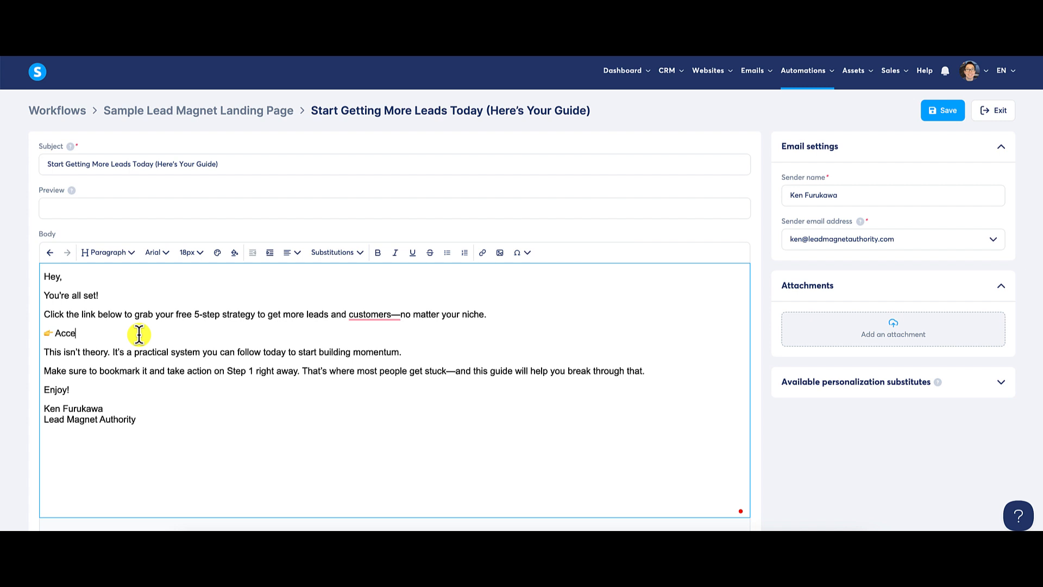
pyautogui.write('ss Your Guide')
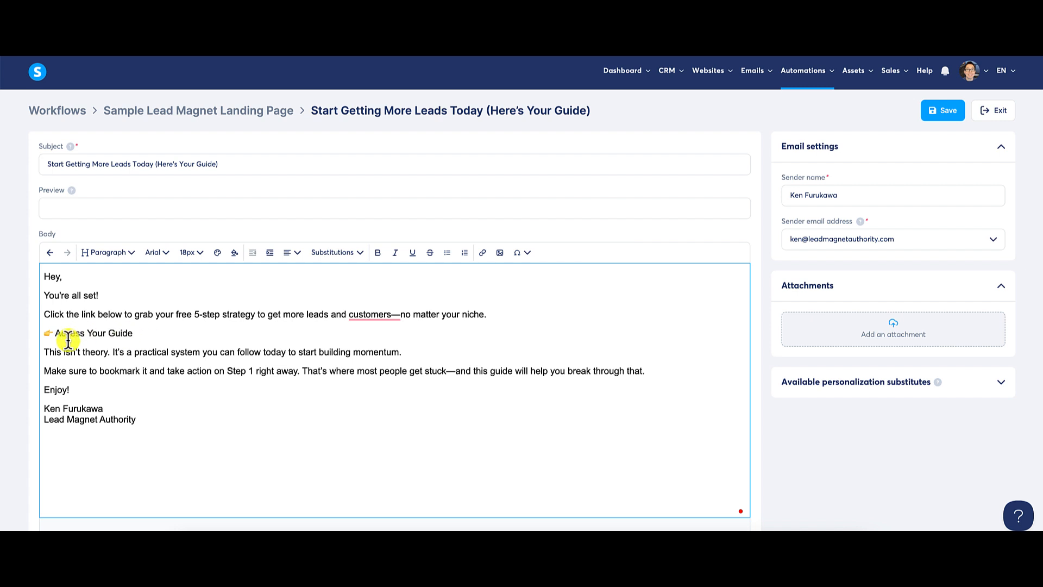
# Link the text "Access Your Guide" to the copied share link, save the email and return to the workflow.
pyautogui.moveTo(54, 333); pyautogui.dragTo(170, 350)
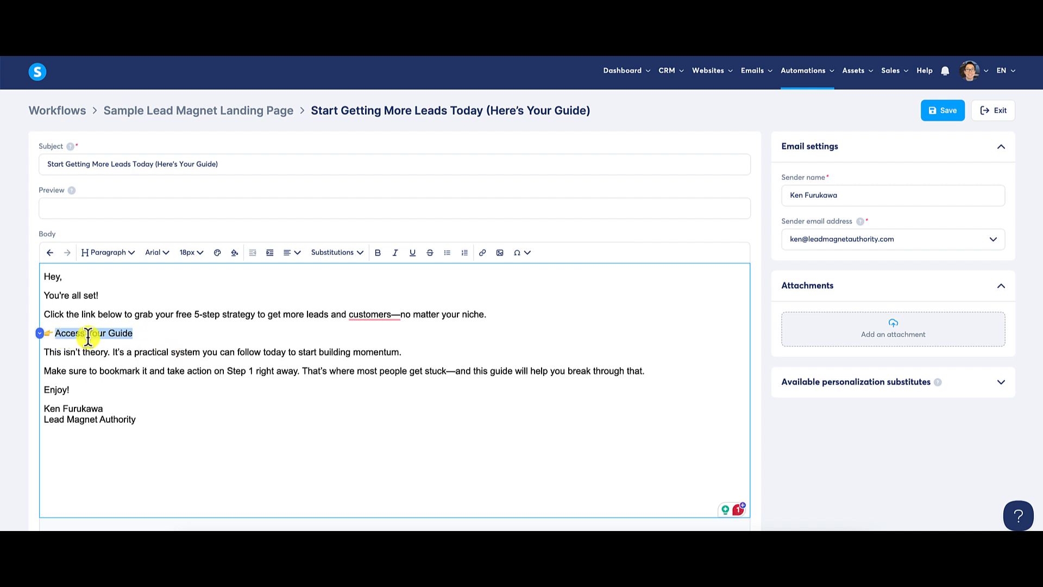
pyautogui.click(482, 253)
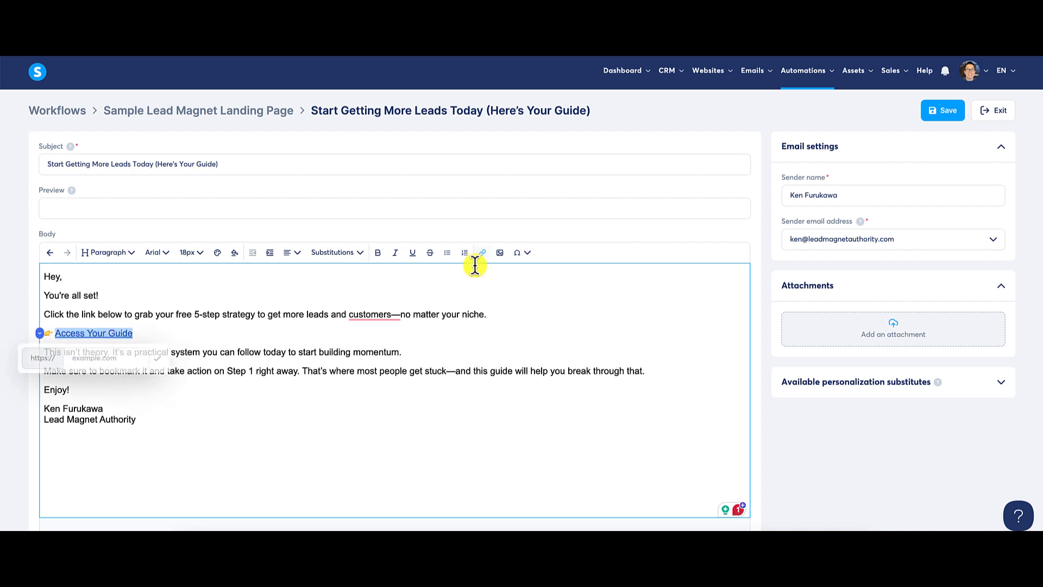
pyautogui.click(115, 361)
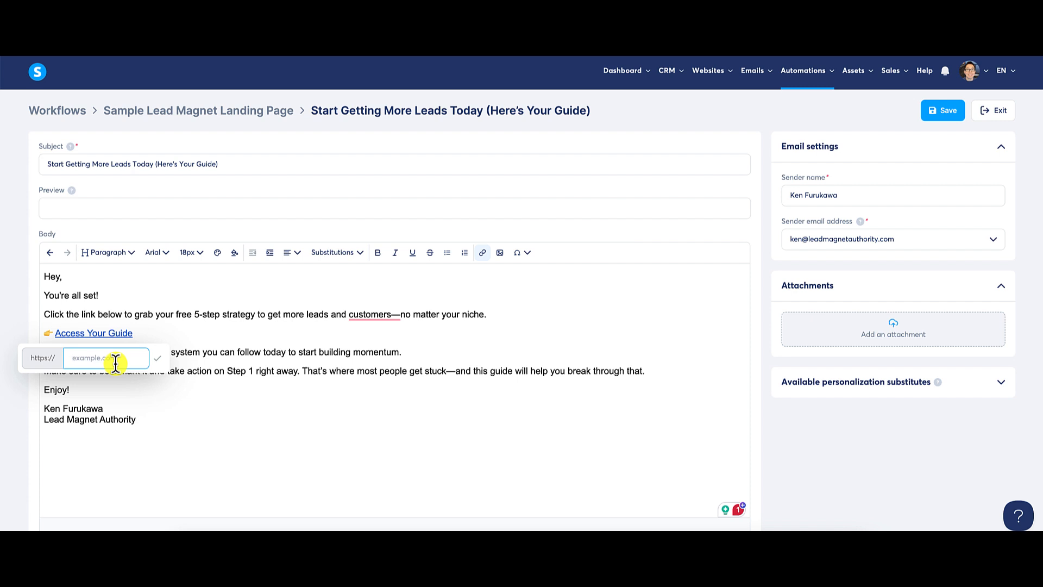
pyautogui.hotkey('ctrl', 'v')
pyautogui.click(158, 357)
pyautogui.click(271, 398)
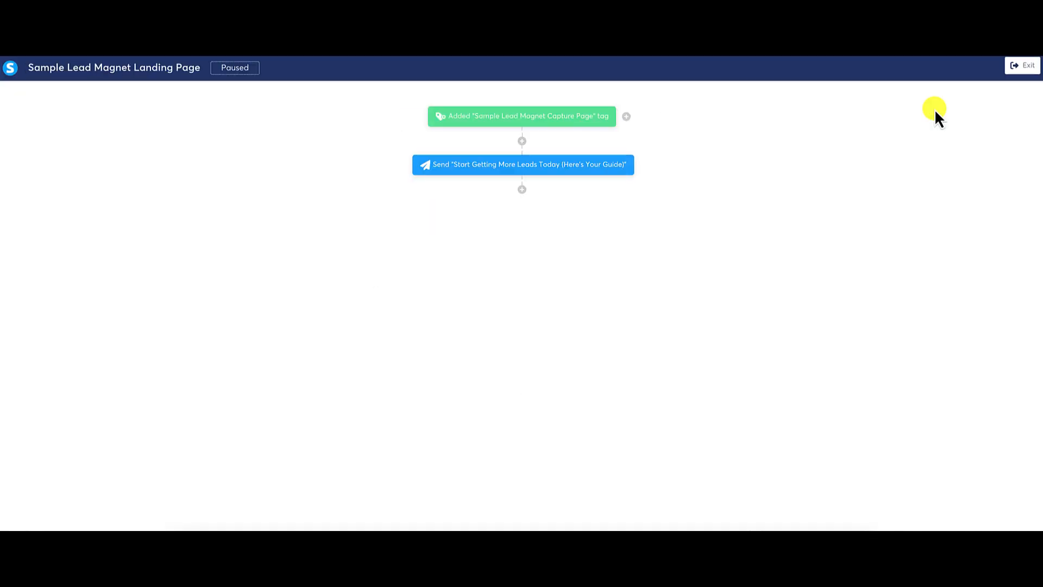
# Exit the workflow editor and activate the "Sample Lead Magnet Landing Page" workflow, confirming the activation.
pyautogui.moveTo(531, 115)
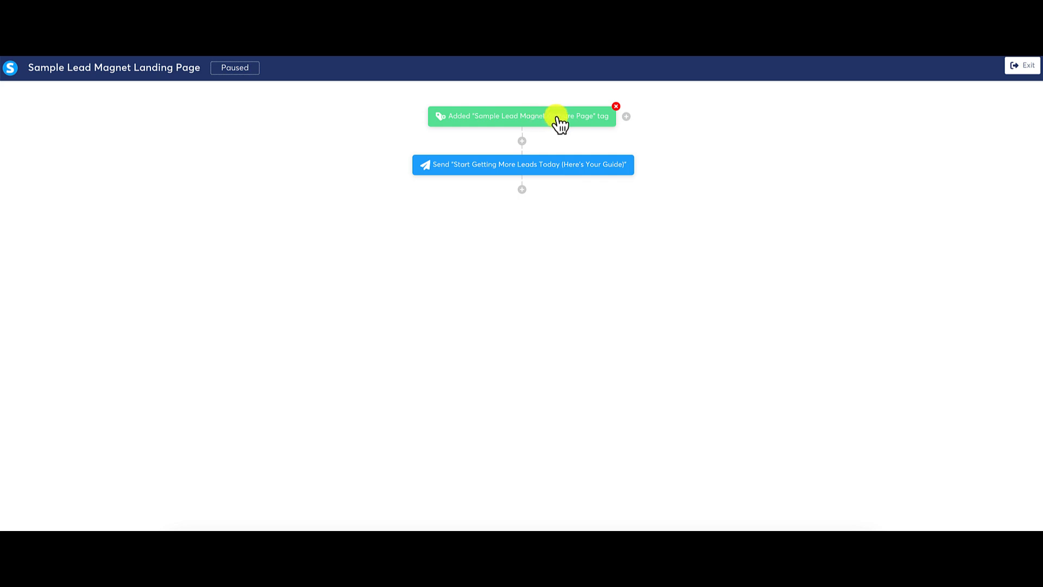
pyautogui.moveTo(574, 170)
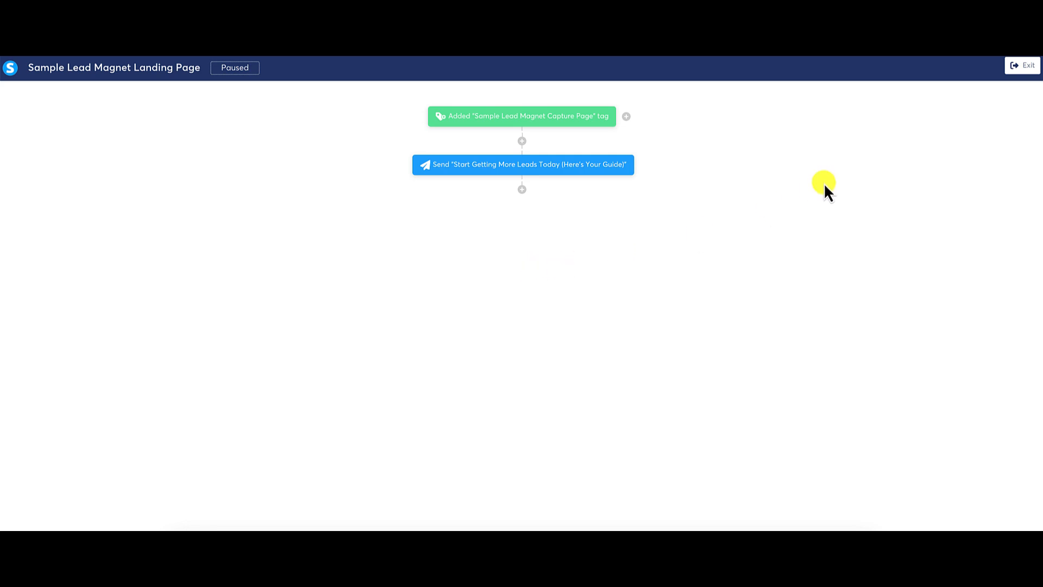
pyautogui.click(1027, 66)
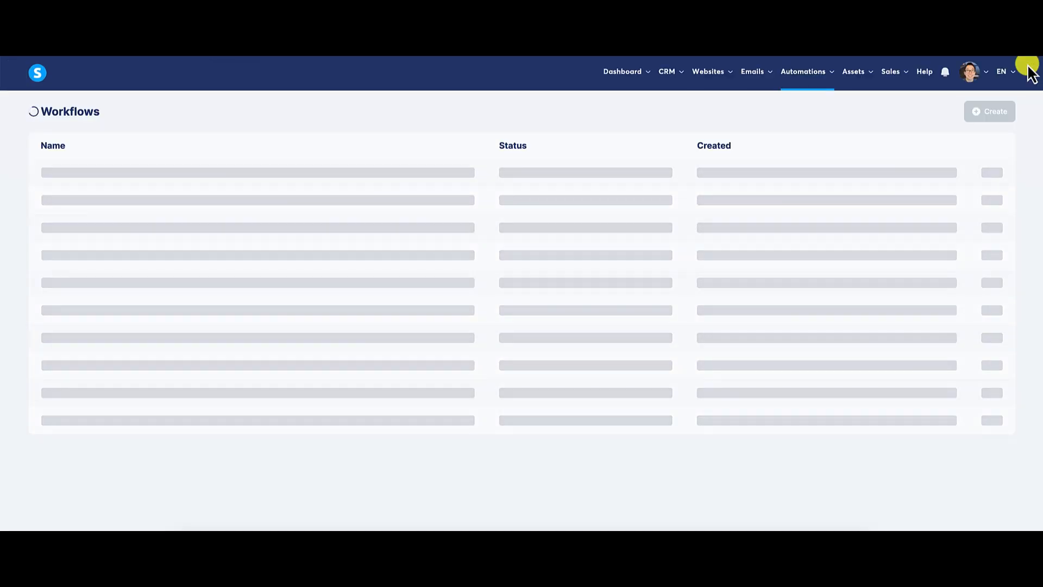
pyautogui.click(993, 172)
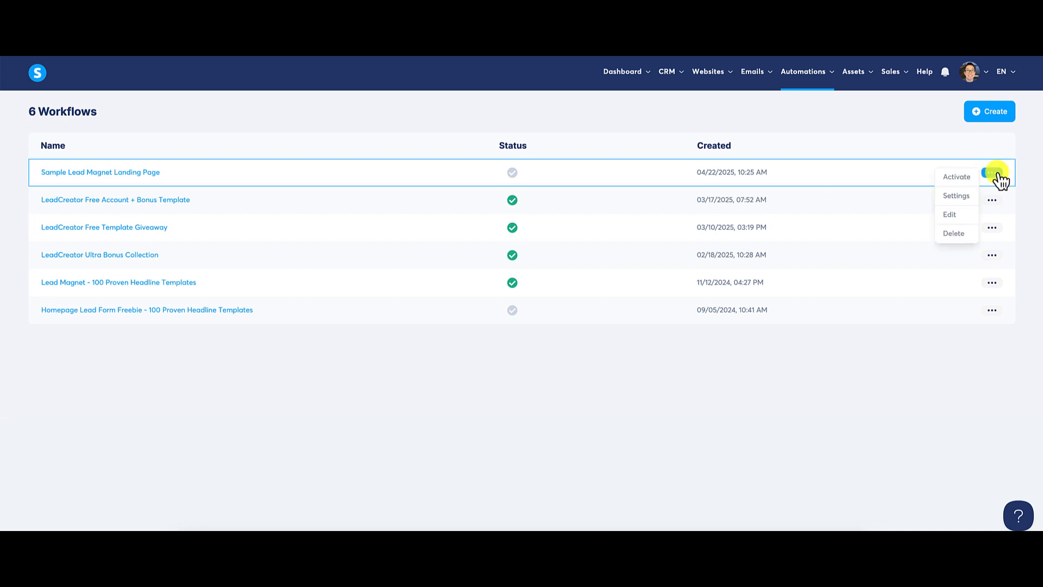
pyautogui.click(949, 177)
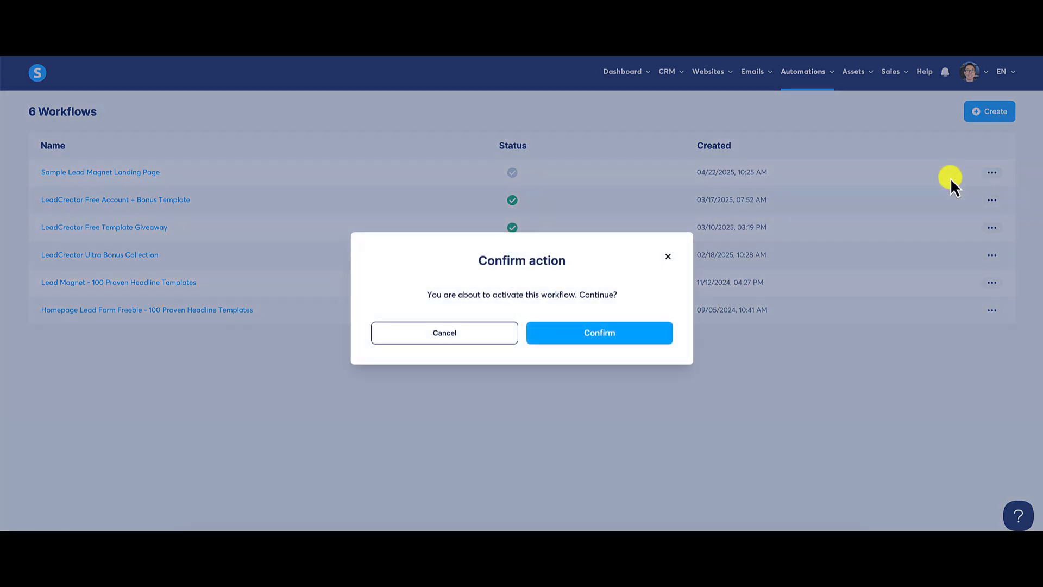
pyautogui.click(615, 328)
pyautogui.click(129, 174)
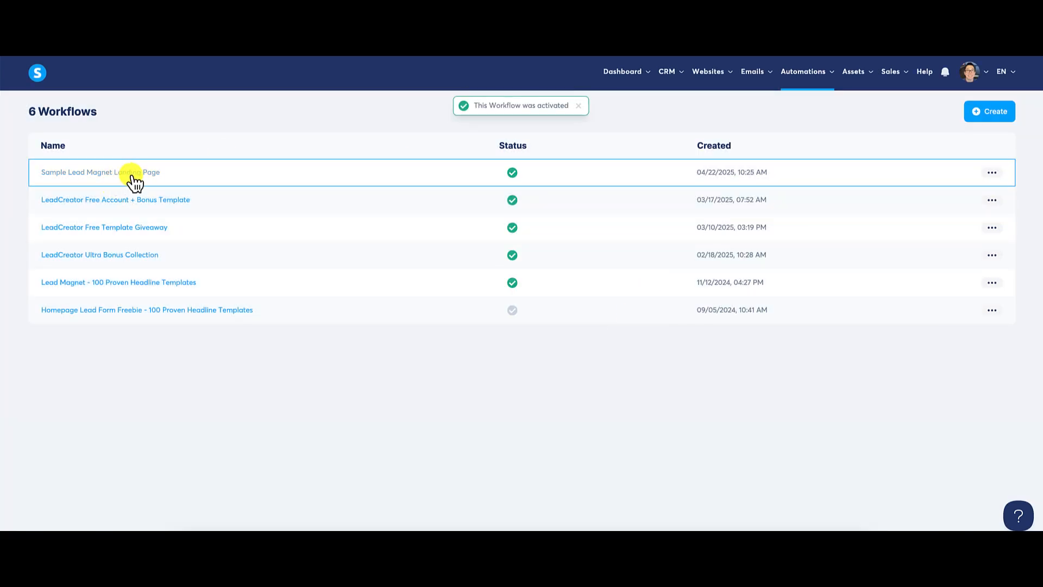